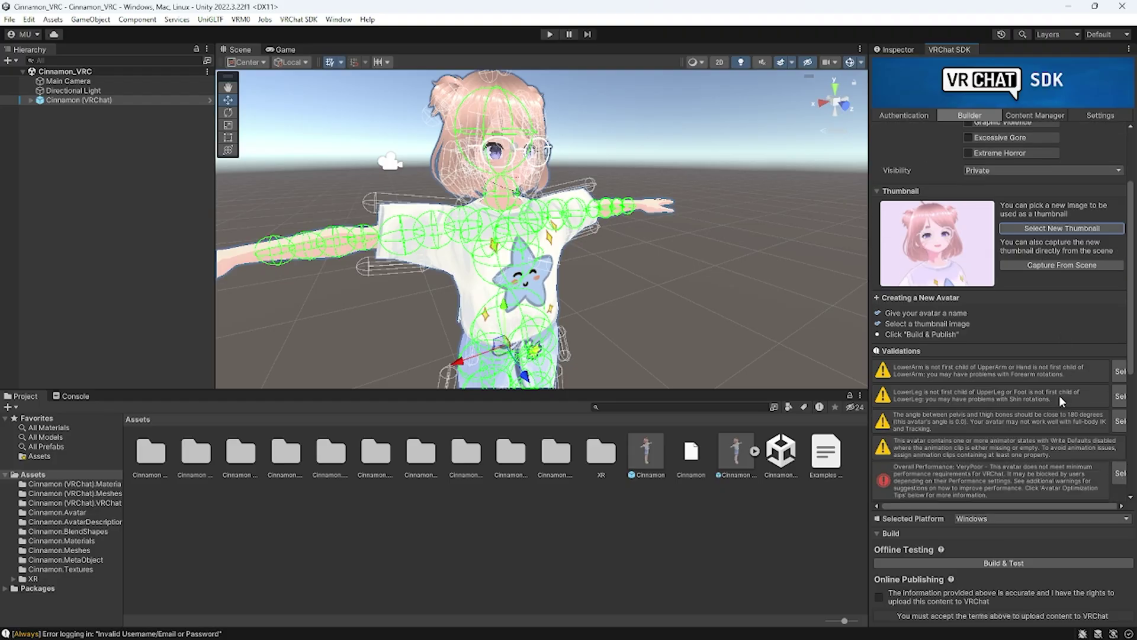
pyautogui.scroll(-3, 1059, 395)
pyautogui.scroll(-5, 1053, 387)
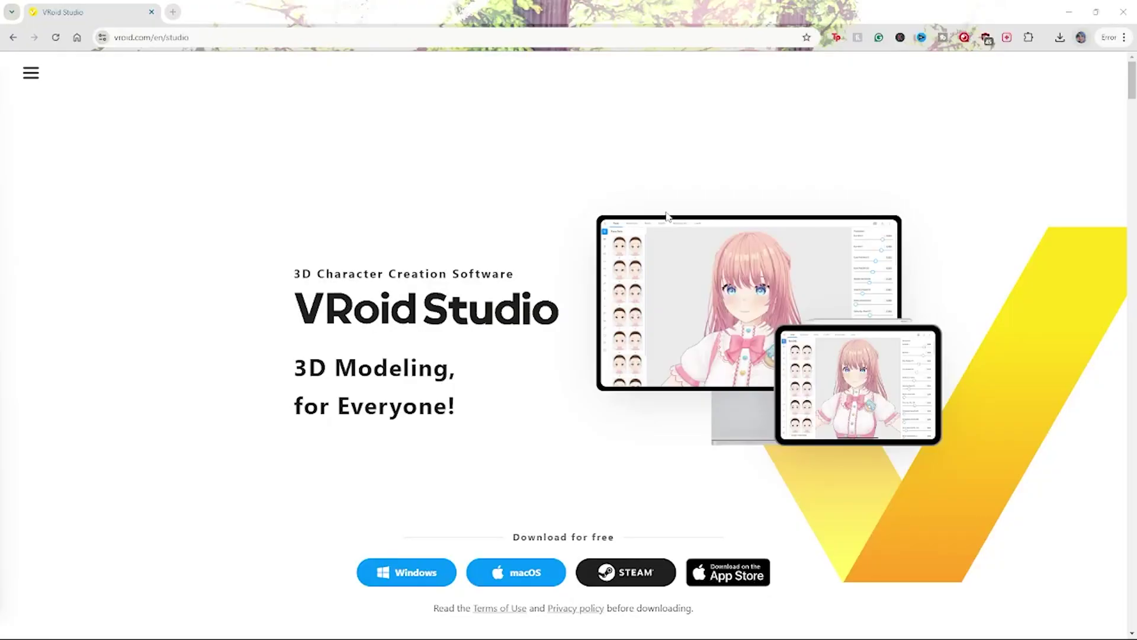
# Look through the VRoid Studio web page, from the free download options to the promotion movie and news.
pyautogui.scroll(-7, 675, 215)
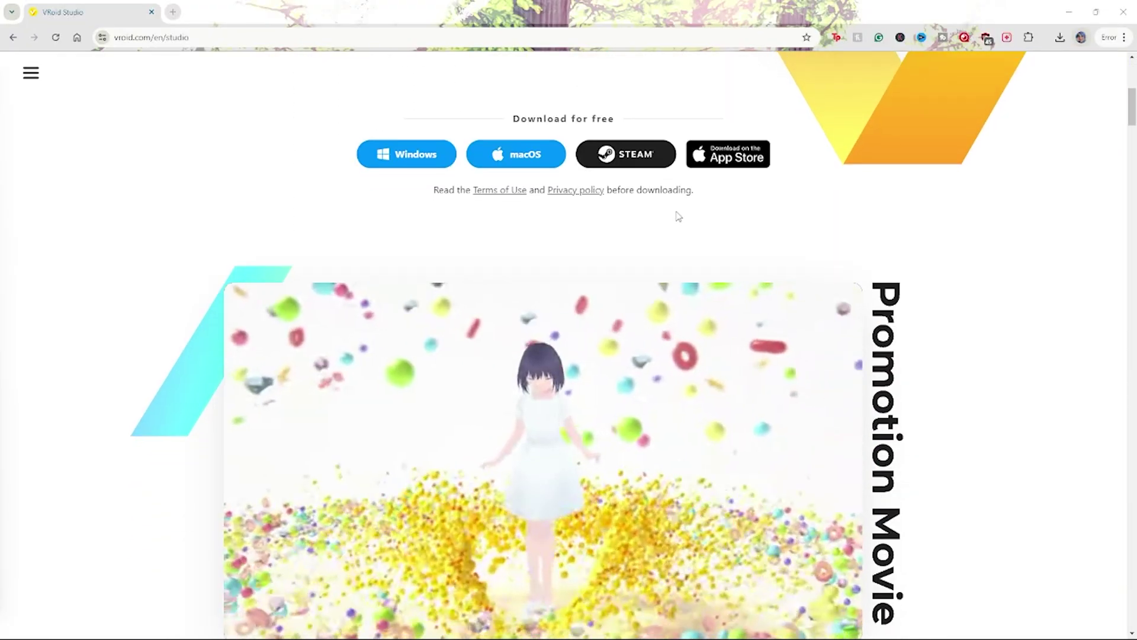
pyautogui.scroll(-2, 679, 216)
pyautogui.scroll(-3, 928, 261)
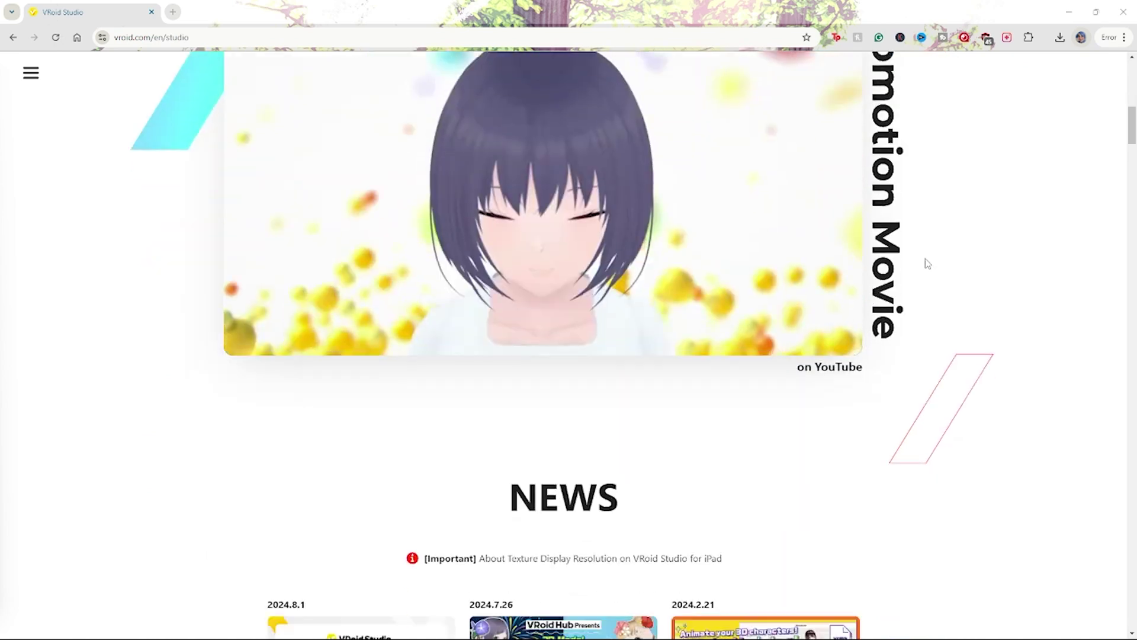
pyautogui.scroll(-10, 927, 264)
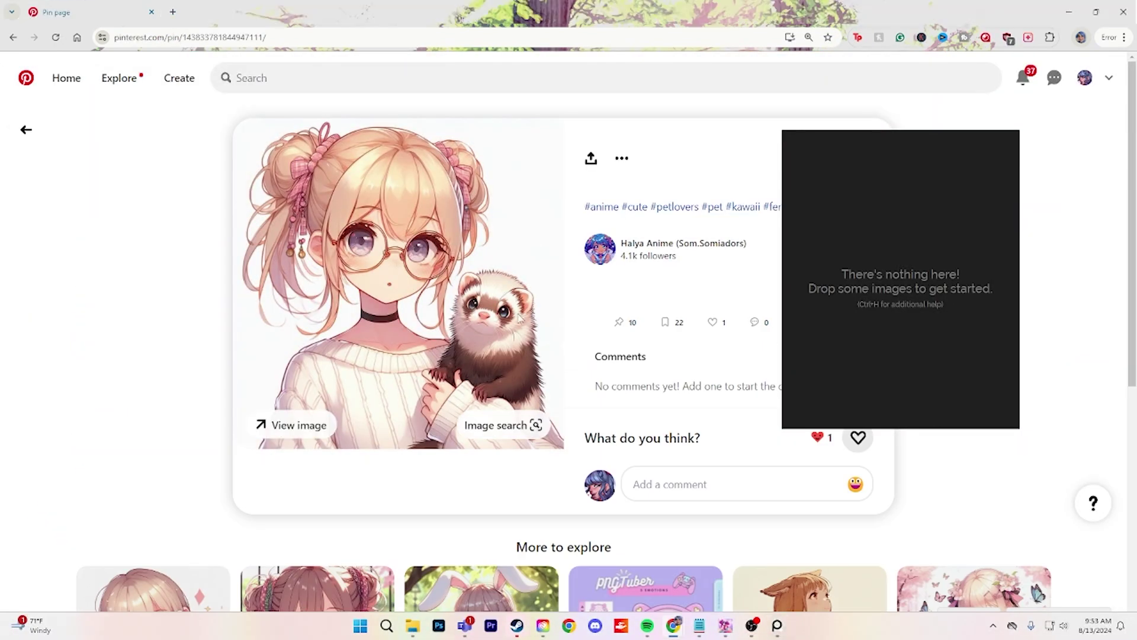
# Collect the anime girl with ferret illustration and the white tee and skirt photos from Pinterest on the reference board.
pyautogui.scroll(-15, 509, 255)
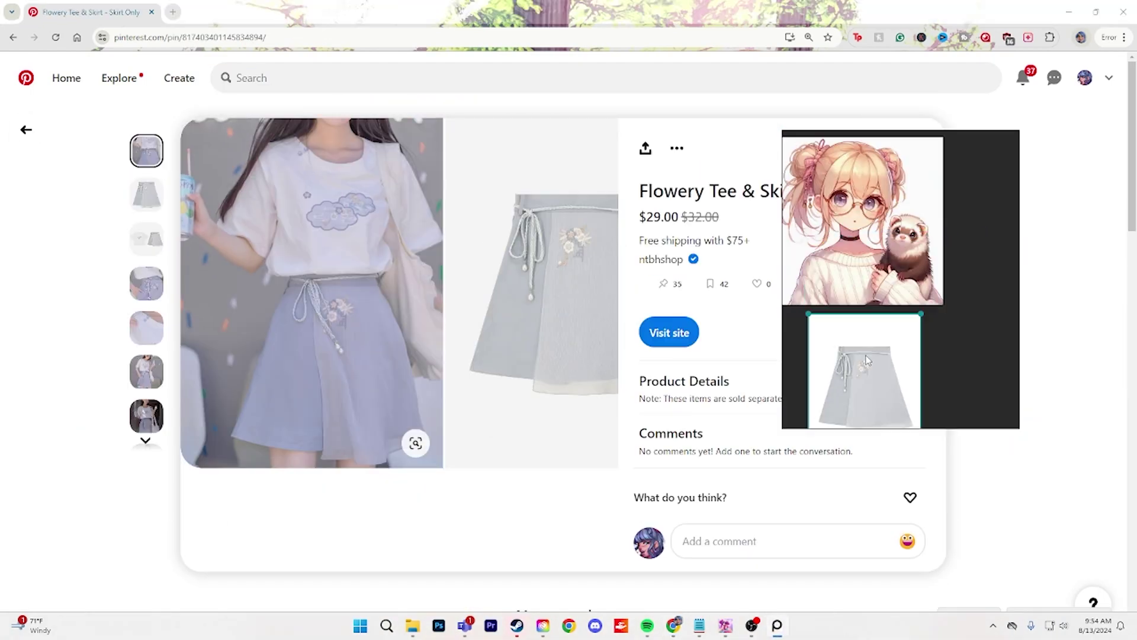
pyautogui.moveTo(311, 290); pyautogui.dragTo(866, 301)
# Search Pinterest for "cute eyes anime" and copy two anime eye reference sheets onto the reference board.
pyautogui.scroll(-10, 569, 355)
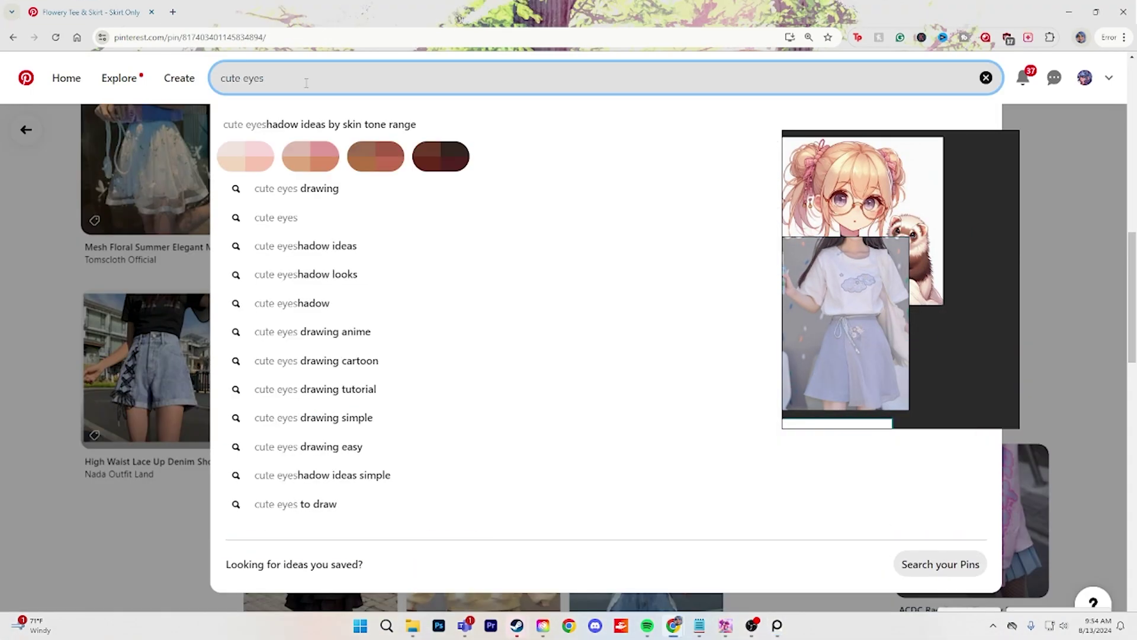
pyautogui.write('anime')
pyautogui.press('Return')
pyautogui.scroll(-5, 547, 295)
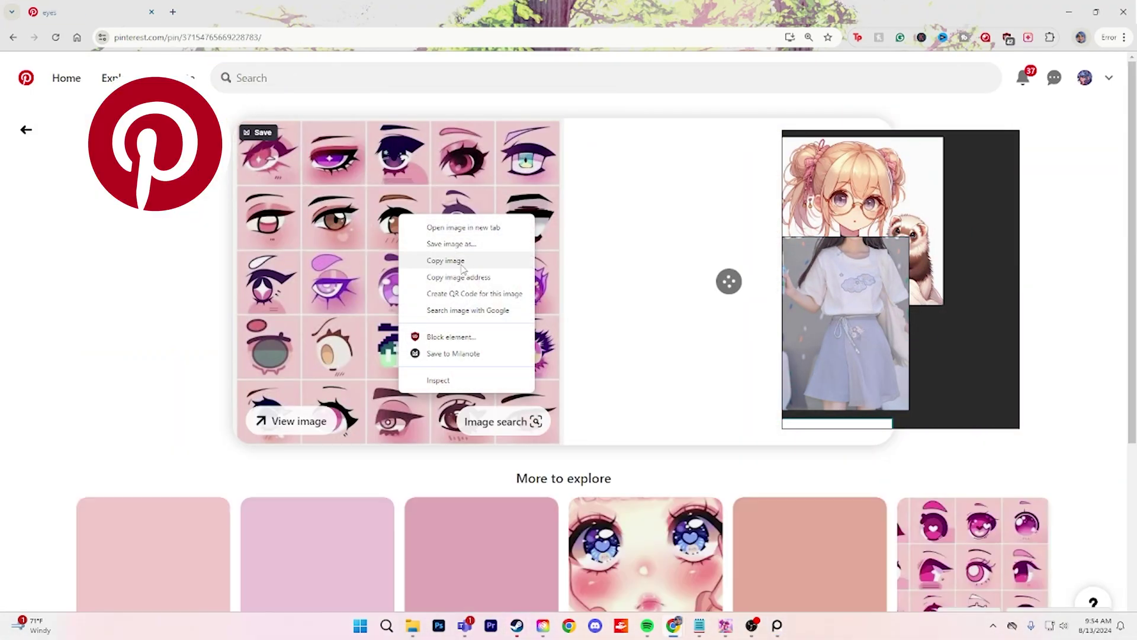
pyautogui.click(444, 259)
pyautogui.hotkey('ctrl', 'v')
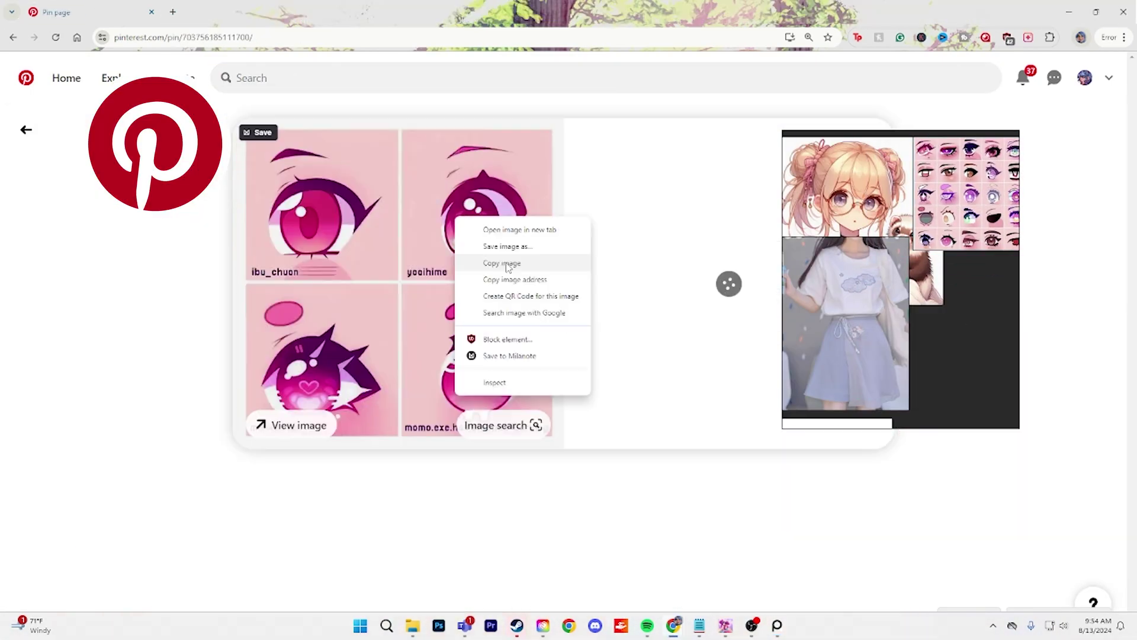
pyautogui.click(503, 261)
pyautogui.hotkey('ctrl', 'v')
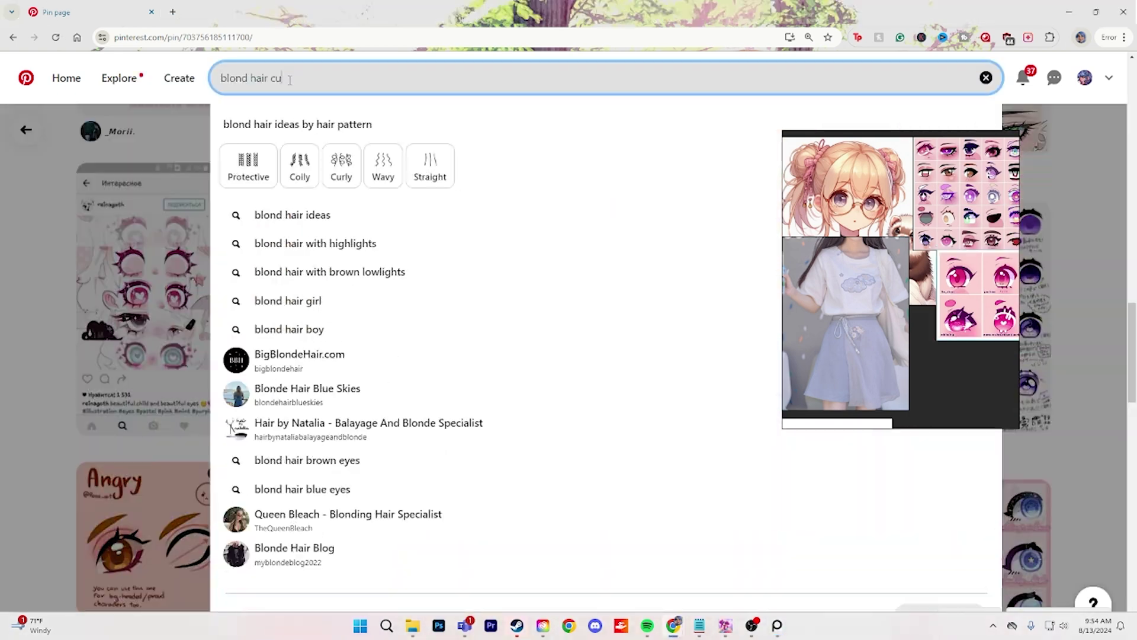
# Search Pinterest for "blond hair cute up" and paste hairstyle photos onto the reference board.
pyautogui.write('te up')
pyautogui.press('Return')
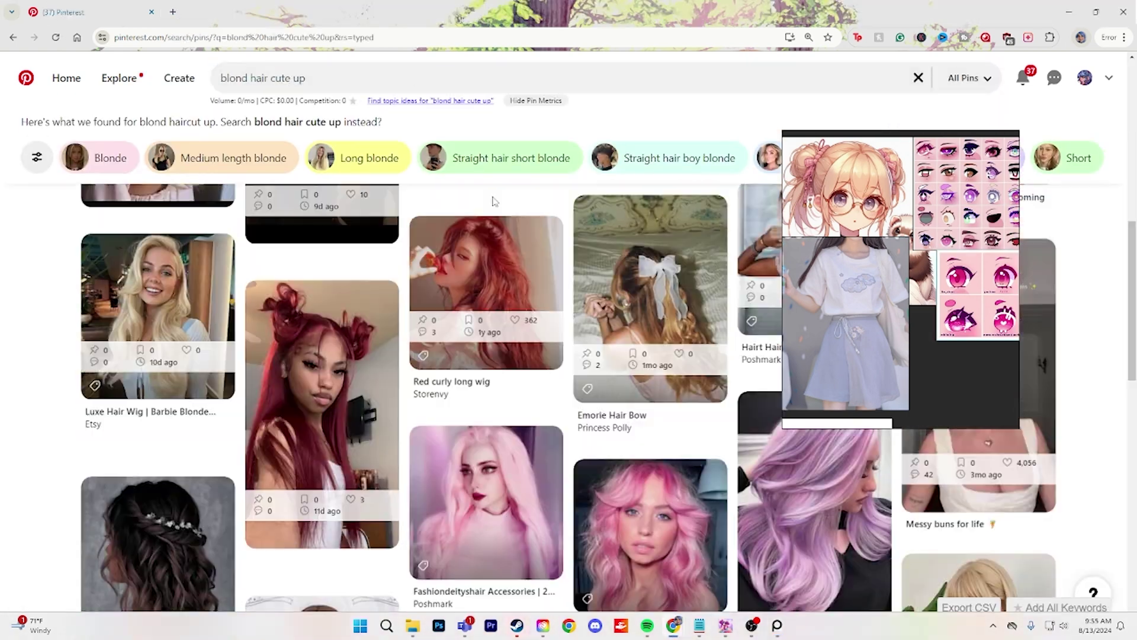
pyautogui.hotkey('ctrl', 'v')
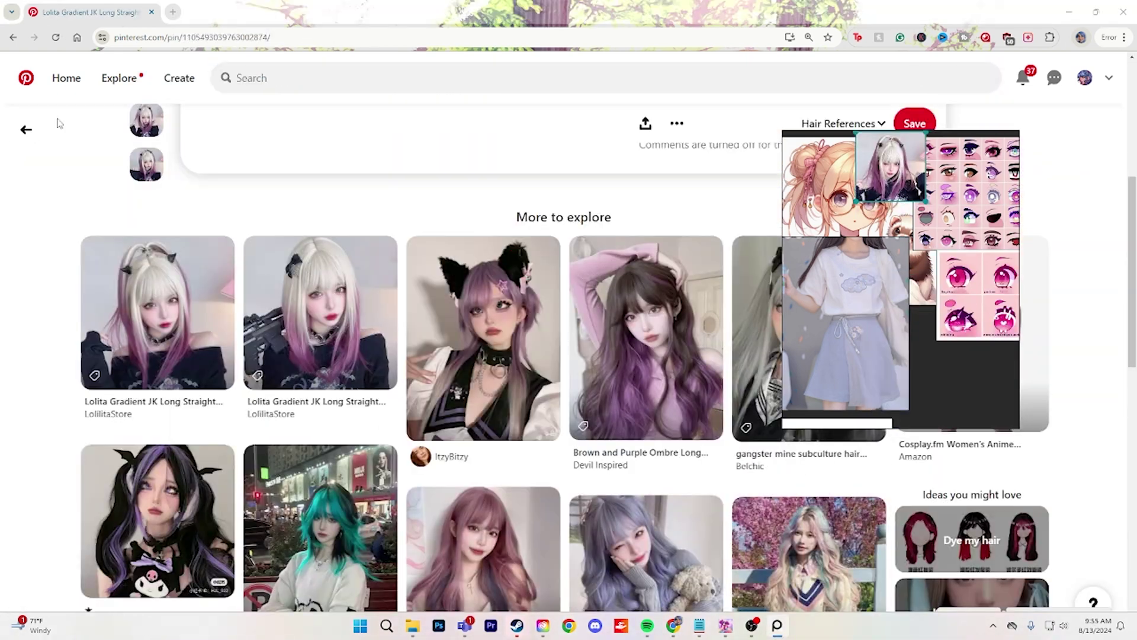
pyautogui.hotkey('alt', 'Left')
pyautogui.scroll(-3, 568, 355)
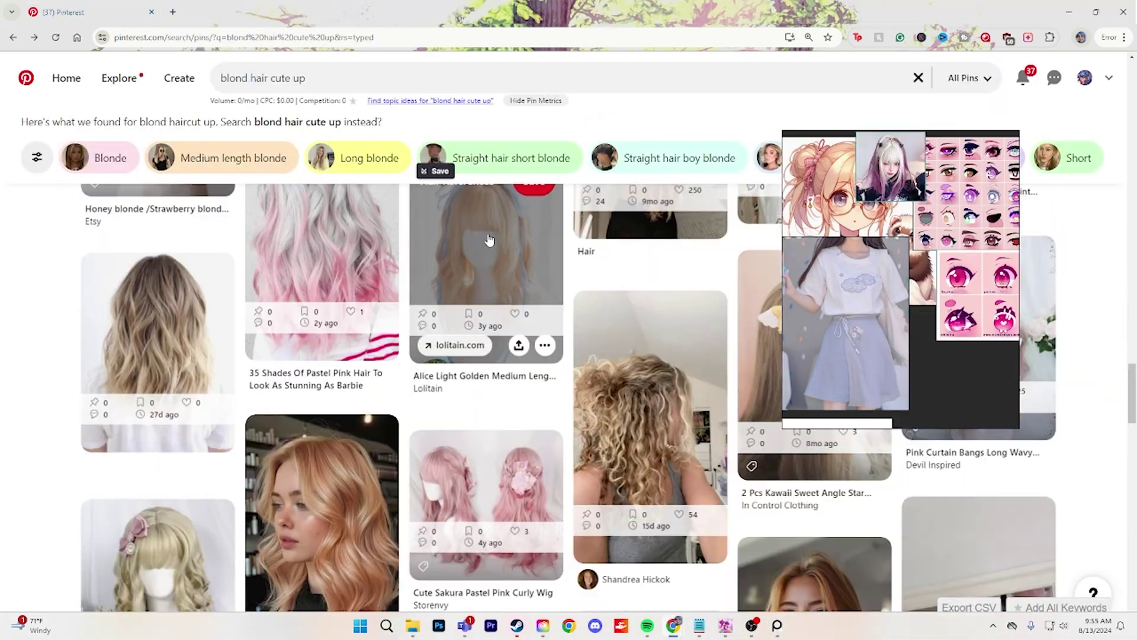
pyautogui.hotkey('ctrl', 'v')
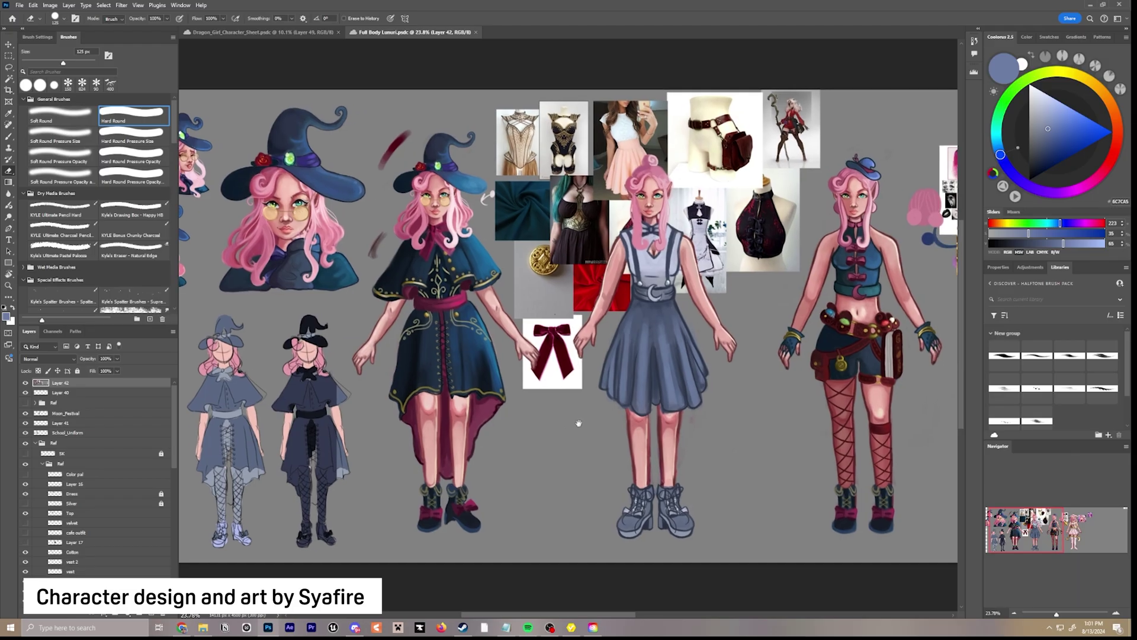
# Examine the full-body outfit designs across the character sheets in Photoshop.
pyautogui.moveTo(579, 423); pyautogui.dragTo(400, 424)
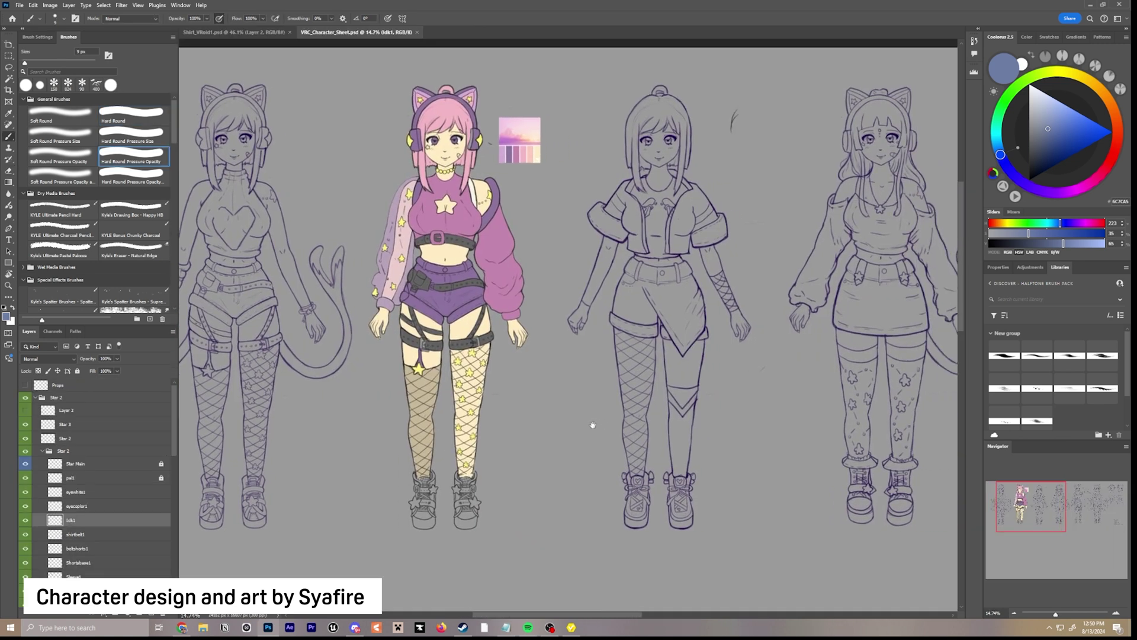
pyautogui.moveTo(592, 424); pyautogui.dragTo(445, 432)
pyautogui.moveTo(801, 461); pyautogui.dragTo(592, 460)
pyautogui.moveTo(868, 456); pyautogui.dragTo(627, 457)
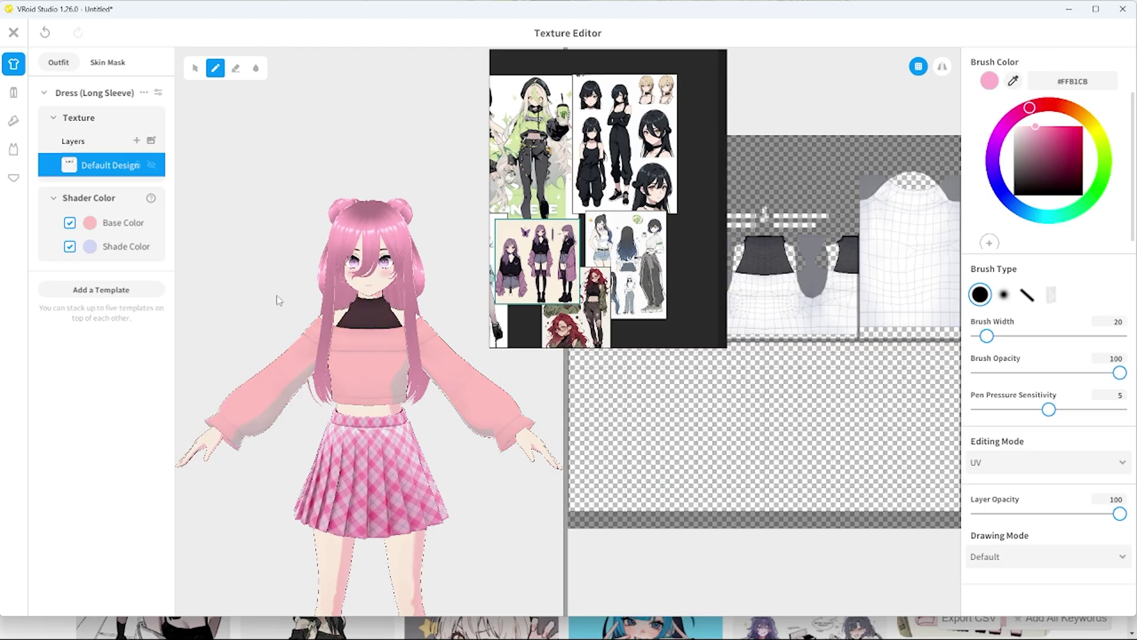
# Recolor the Uniform Skirt in VRoid Studio's Texture Editor by giving its shader a dark brown base color.
pyautogui.click(90, 246)
pyautogui.click(90, 222)
pyautogui.click(147, 325)
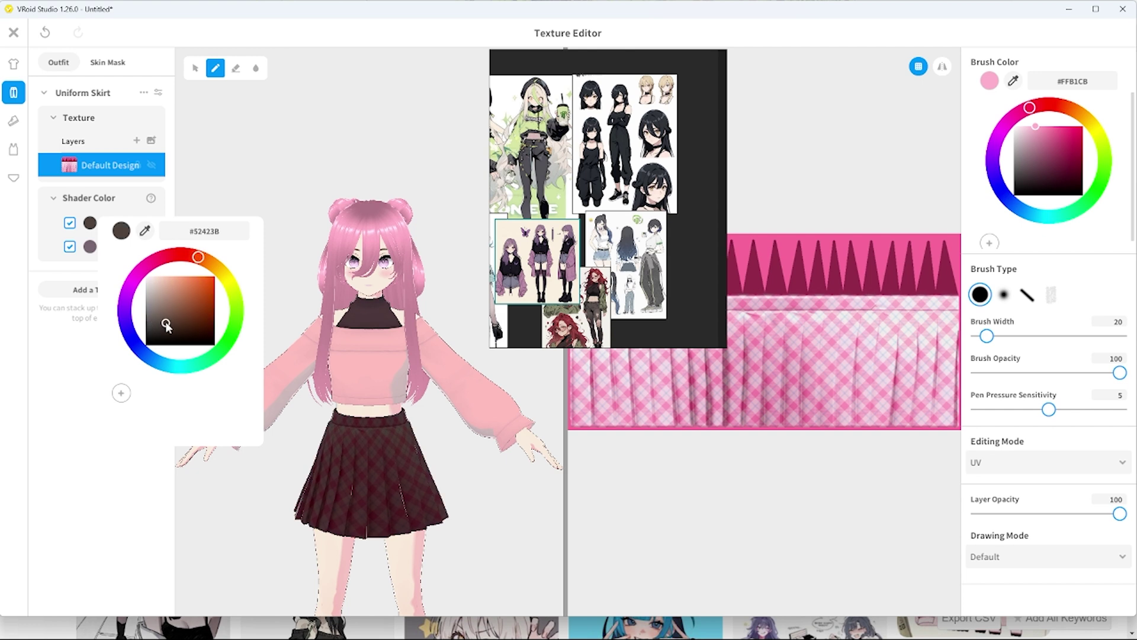
pyautogui.click(155, 325)
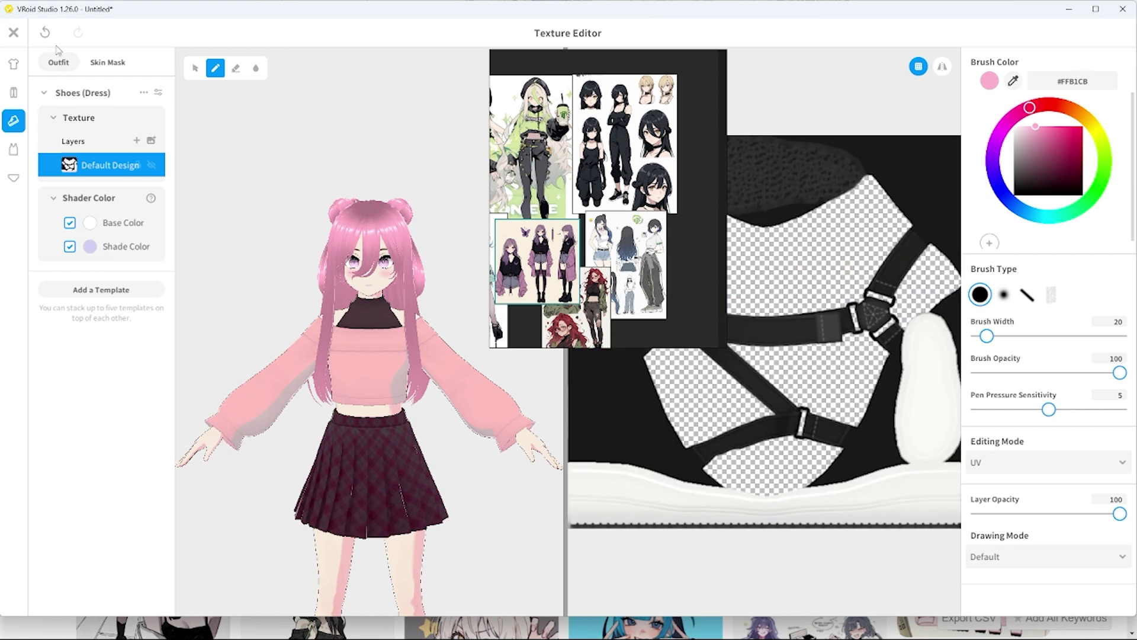
# Dress the avatar in the black pants preset and the white cropped long-sleeve top with the black collar.
pyautogui.click(71, 527)
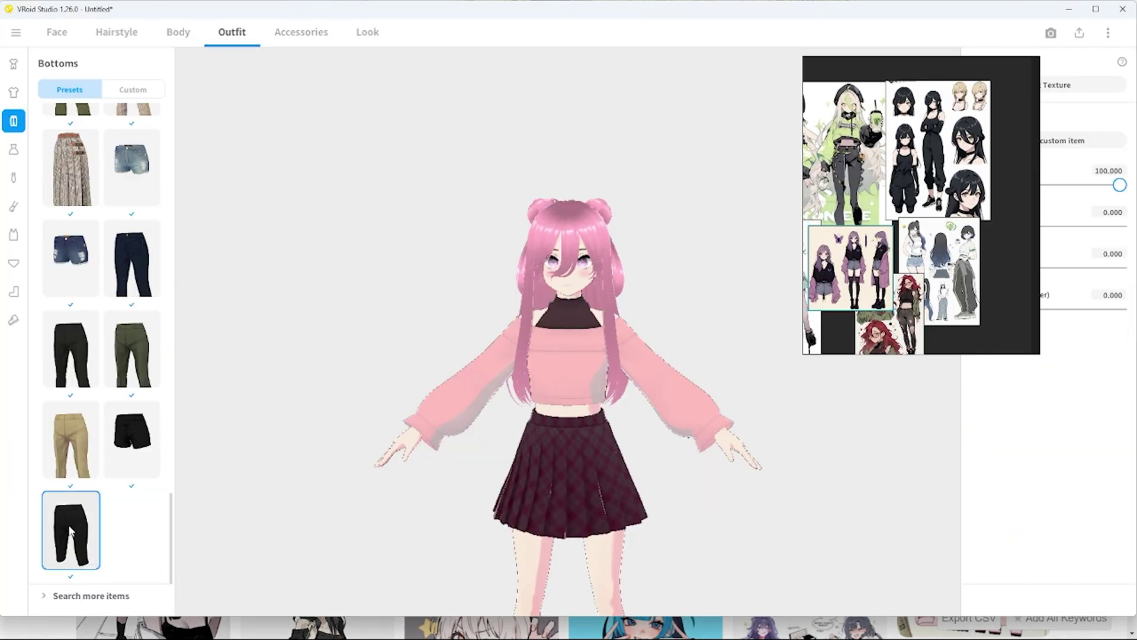
pyautogui.click(13, 92)
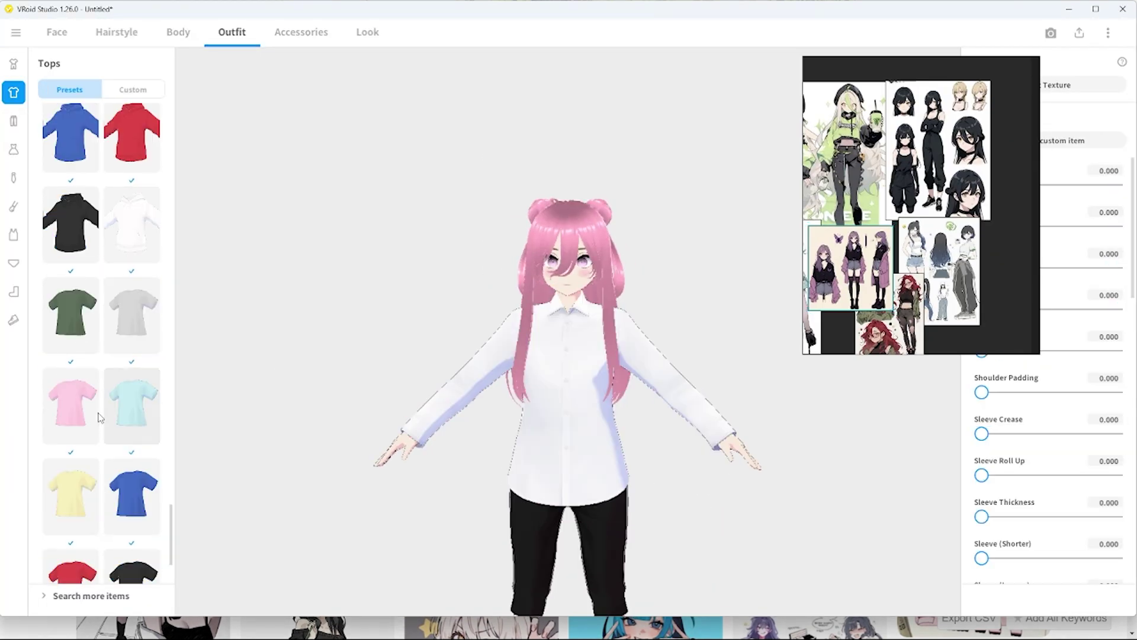
pyautogui.click(131, 409)
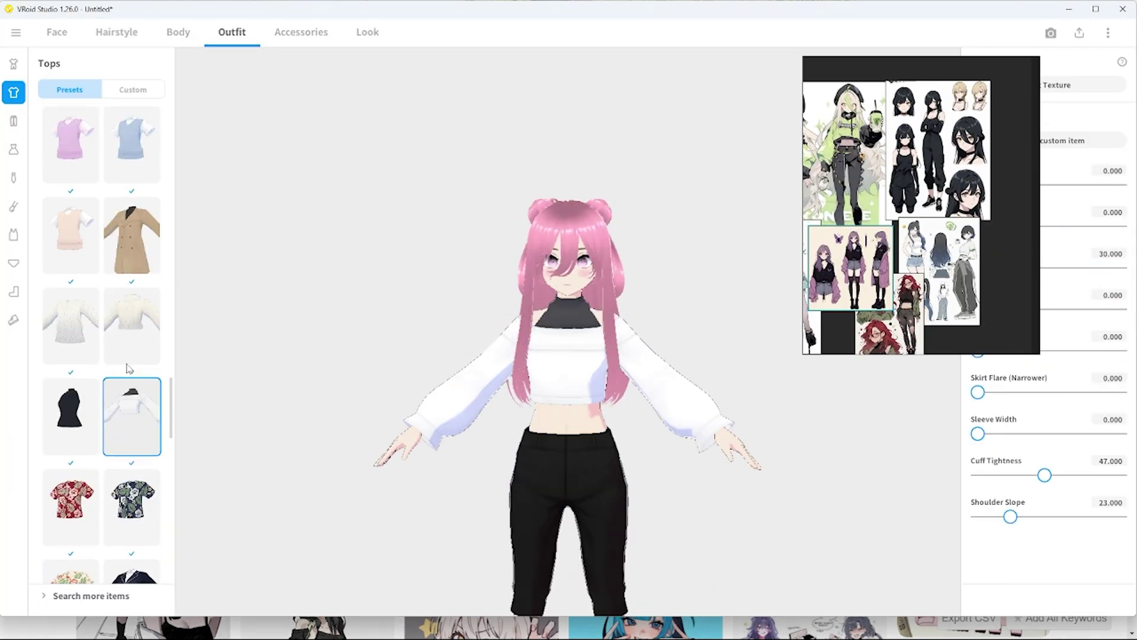
pyautogui.scroll(-2, 126, 367)
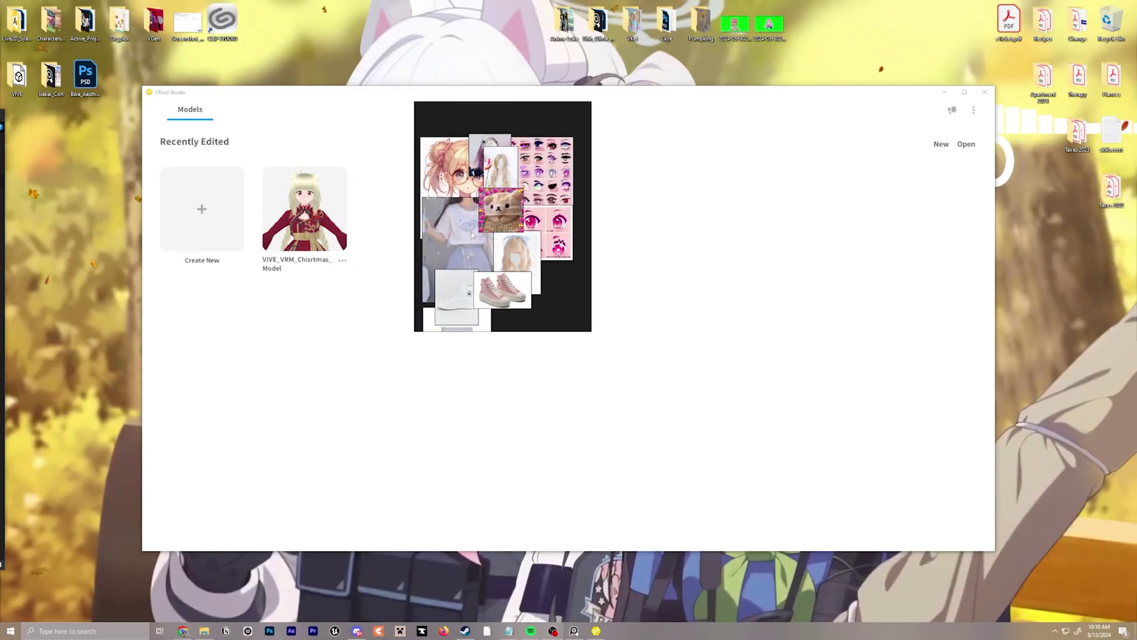
# Bring the anime girl illustration and the tee and skirt photo to the front of the reference board.
pyautogui.moveTo(472, 235); pyautogui.dragTo(490, 232, button='middle')
pyautogui.scroll(2, 463, 228)
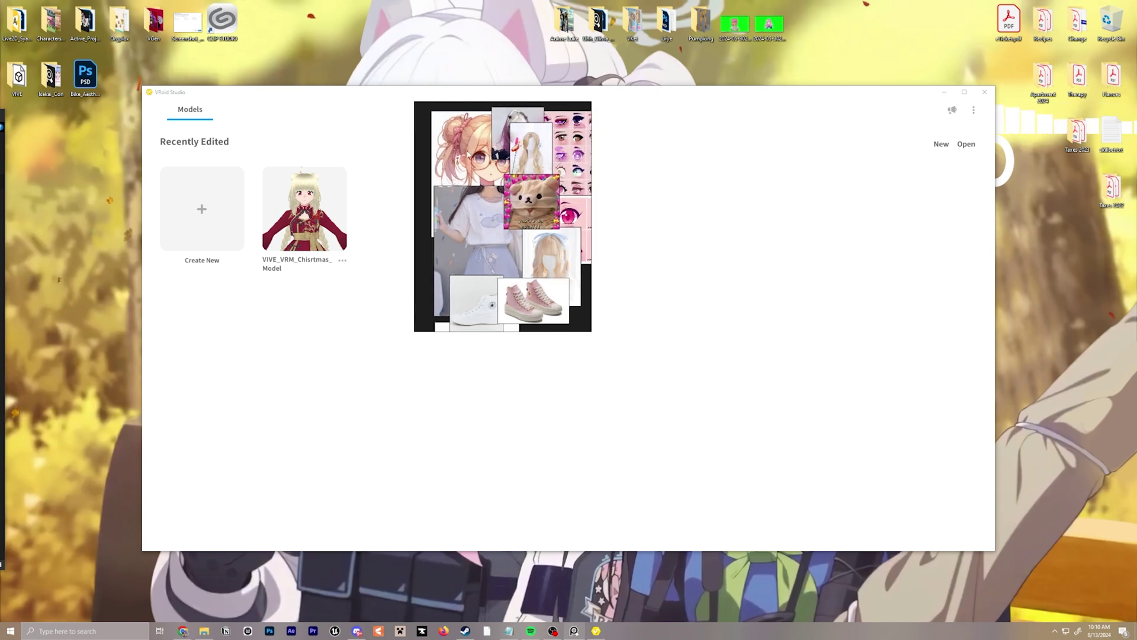
pyautogui.hotkey('ctrl', 'v')
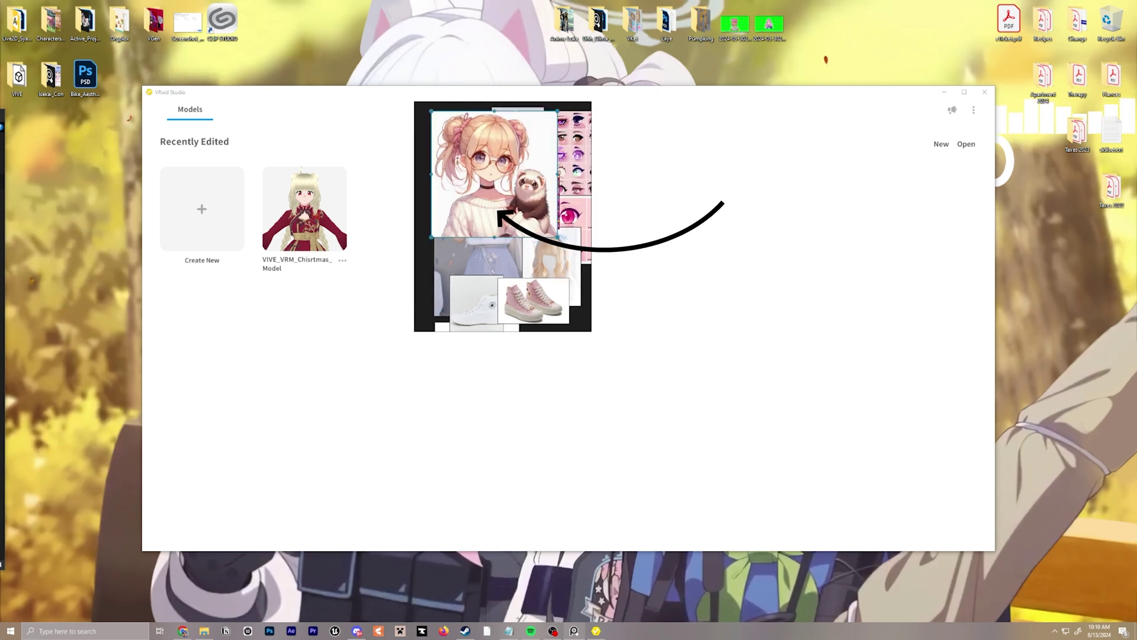
pyautogui.scroll(-2, 506, 204)
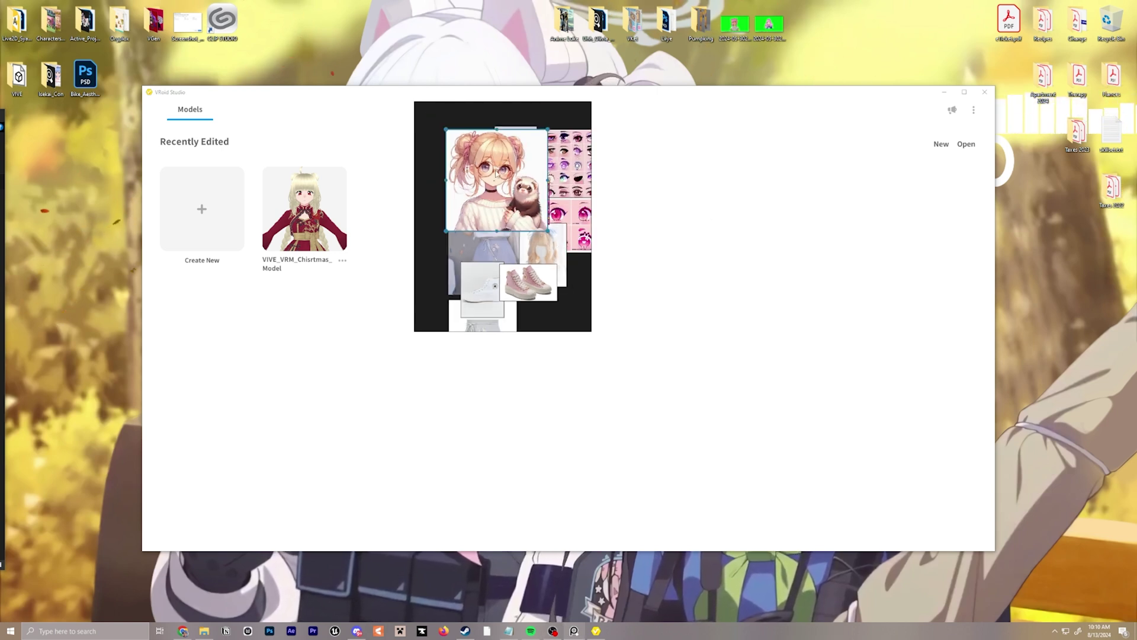
pyautogui.click(500, 247)
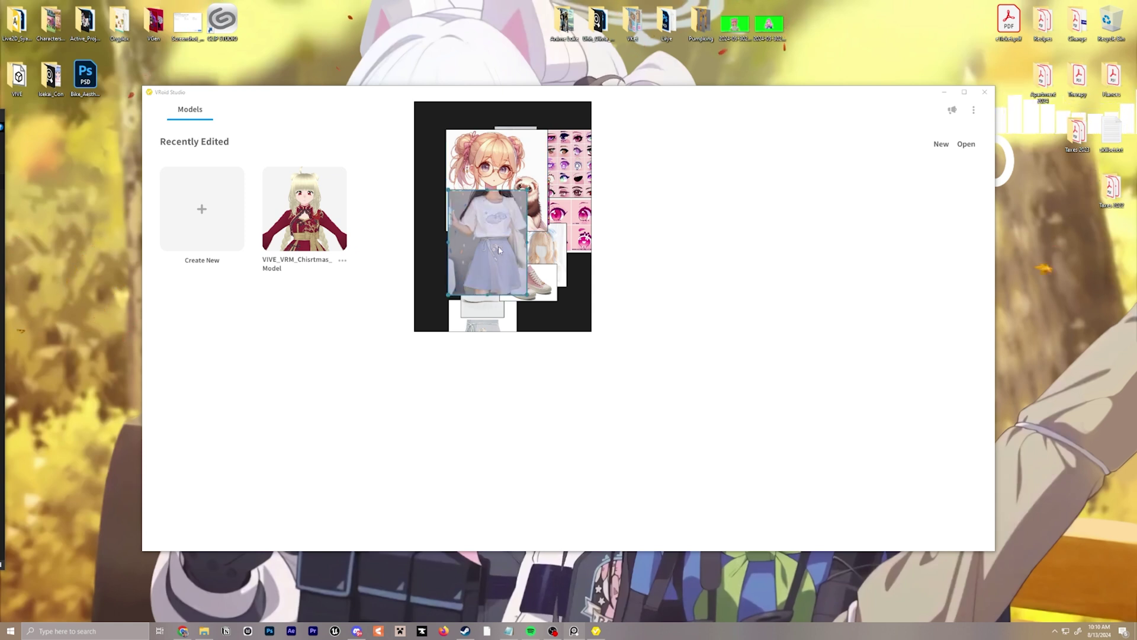
pyautogui.moveTo(505, 142)
pyautogui.mouseDown(button='middle')
pyautogui.moveTo(531, 147)
pyautogui.moveTo(498, 143)
pyautogui.mouseUp(button='middle')
pyautogui.scroll(-2, 556, 191)
pyautogui.scroll(3, 477, 205)
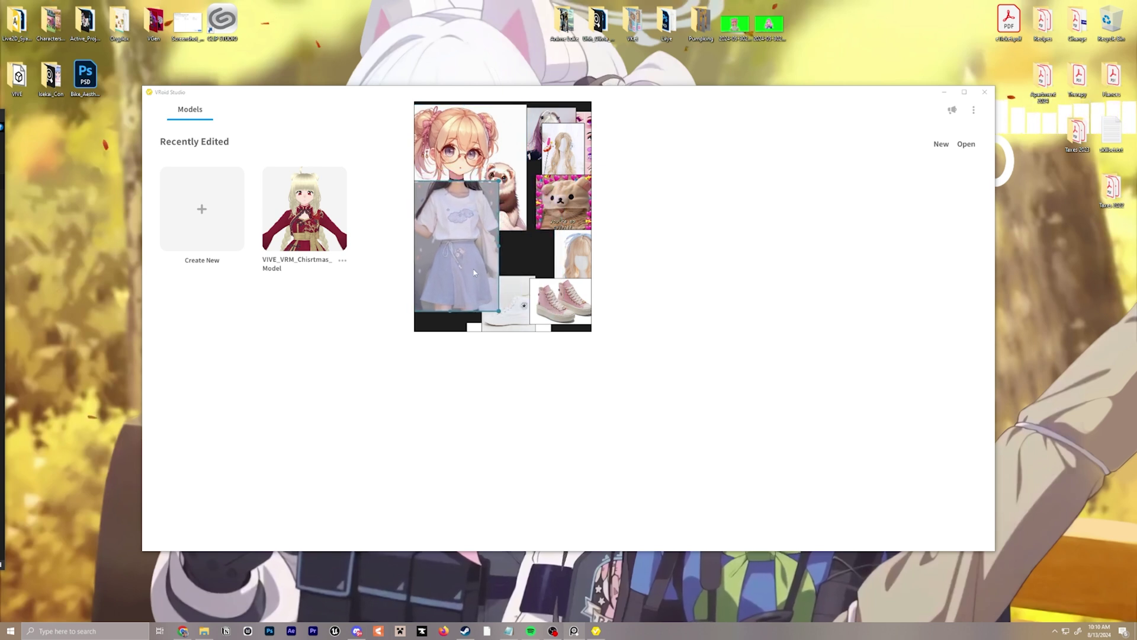
# Move the white sneaker photo below the tee and skirt photo on the reference board.
pyautogui.scroll(-1, 469, 153)
pyautogui.scroll(-1, 500, 259)
pyautogui.moveTo(513, 255); pyautogui.dragTo(523, 205, button='middle')
pyautogui.moveTo(510, 241); pyautogui.dragTo(463, 260)
pyautogui.moveTo(529, 212); pyautogui.dragTo(524, 260, button='middle')
pyautogui.scroll(3, 533, 201)
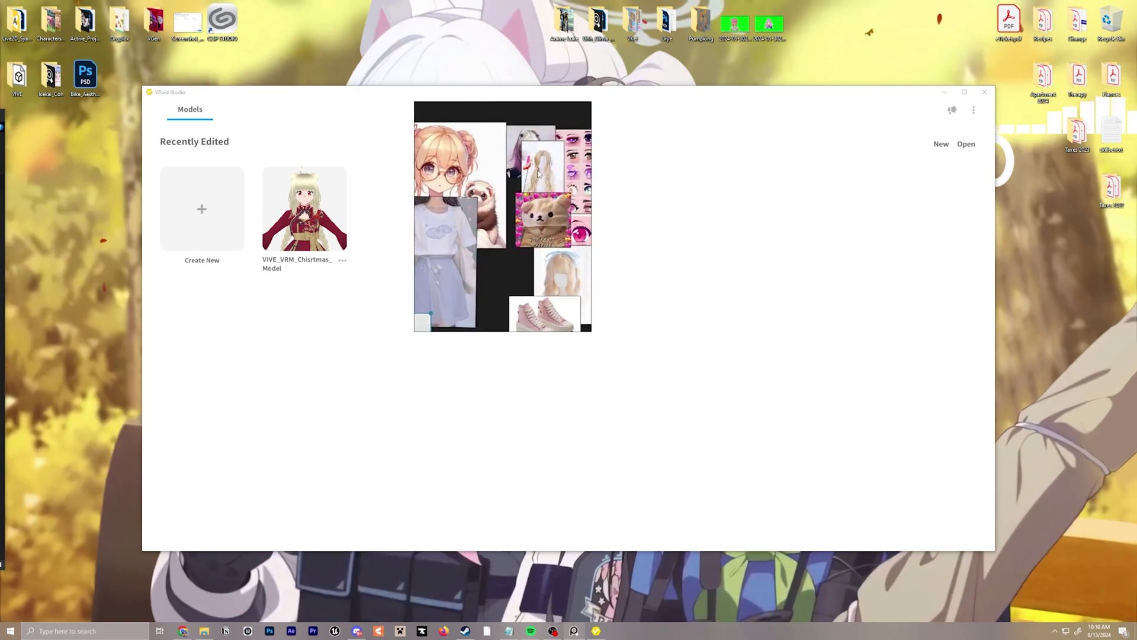
# Rearrange the hairstyle and plush photos on the reference board so they sit close beside the anime girl and outfit.
pyautogui.click(481, 160)
pyautogui.moveTo(544, 171); pyautogui.dragTo(536, 166)
pyautogui.moveTo(536, 166); pyautogui.dragTo(480, 158, button='middle')
pyautogui.moveTo(526, 207); pyautogui.dragTo(587, 199, button='middle')
pyautogui.moveTo(571, 225); pyautogui.dragTo(531, 201)
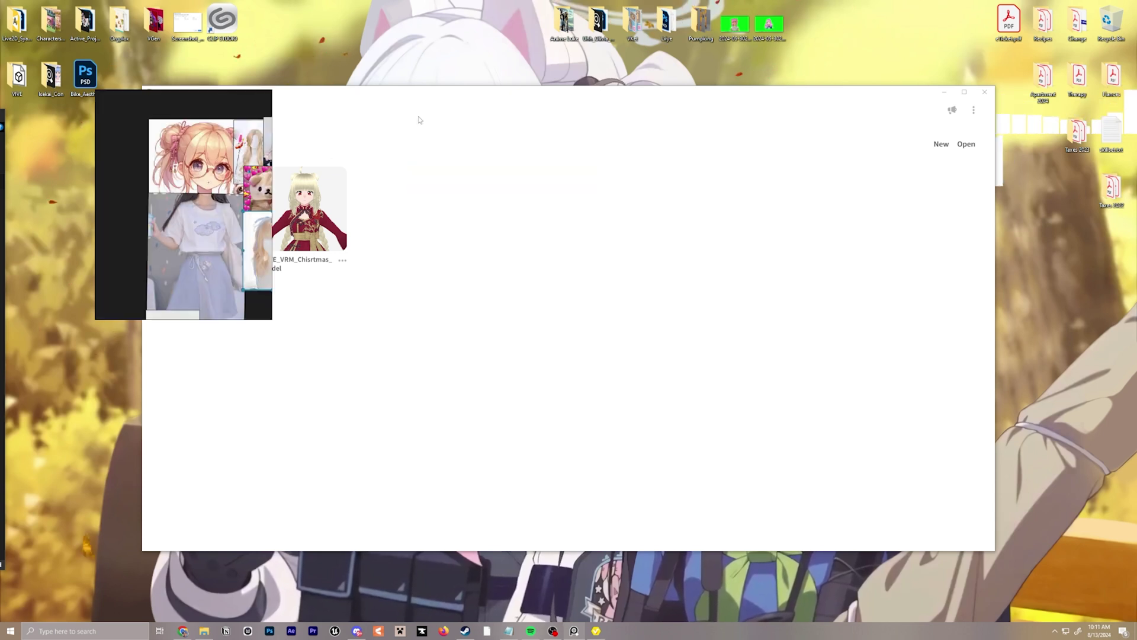
# Place the reference board and the VRoid Studio window side by side on the desktop without overlap.
pyautogui.click(442, 105)
pyautogui.moveTo(455, 94); pyautogui.dragTo(577, 88)
pyautogui.moveTo(228, 133); pyautogui.dragTo(175, 122, button='right')
pyautogui.moveTo(335, 89); pyautogui.dragTo(295, 83)
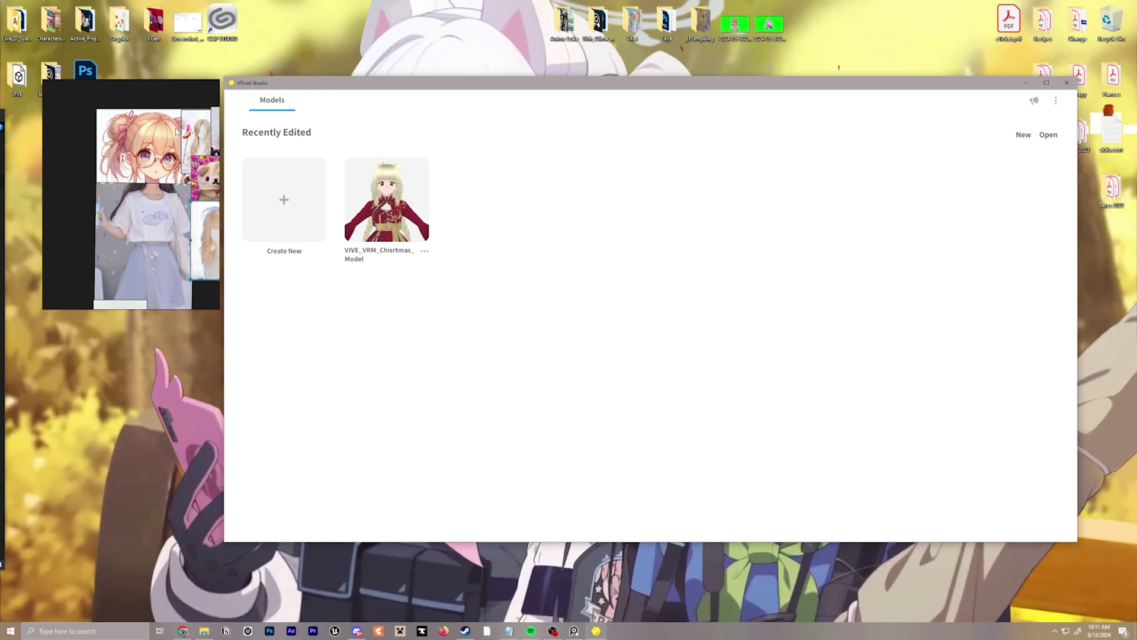
pyautogui.moveTo(176, 132); pyautogui.dragTo(164, 128)
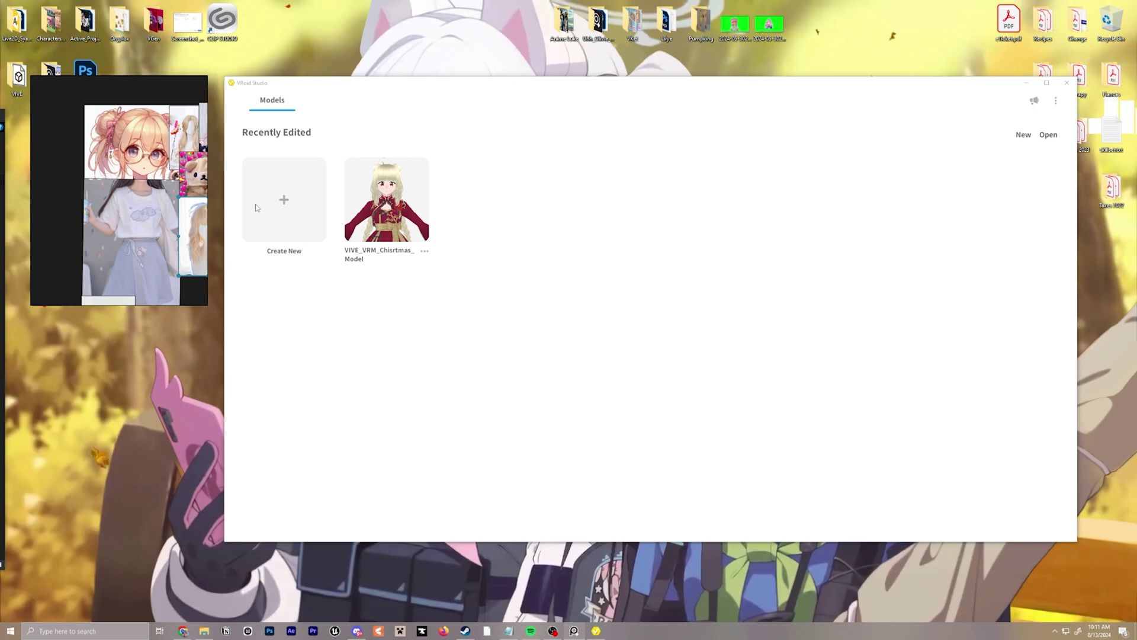
# Create a new VRoid Studio model from the Fem base.
pyautogui.click(286, 199)
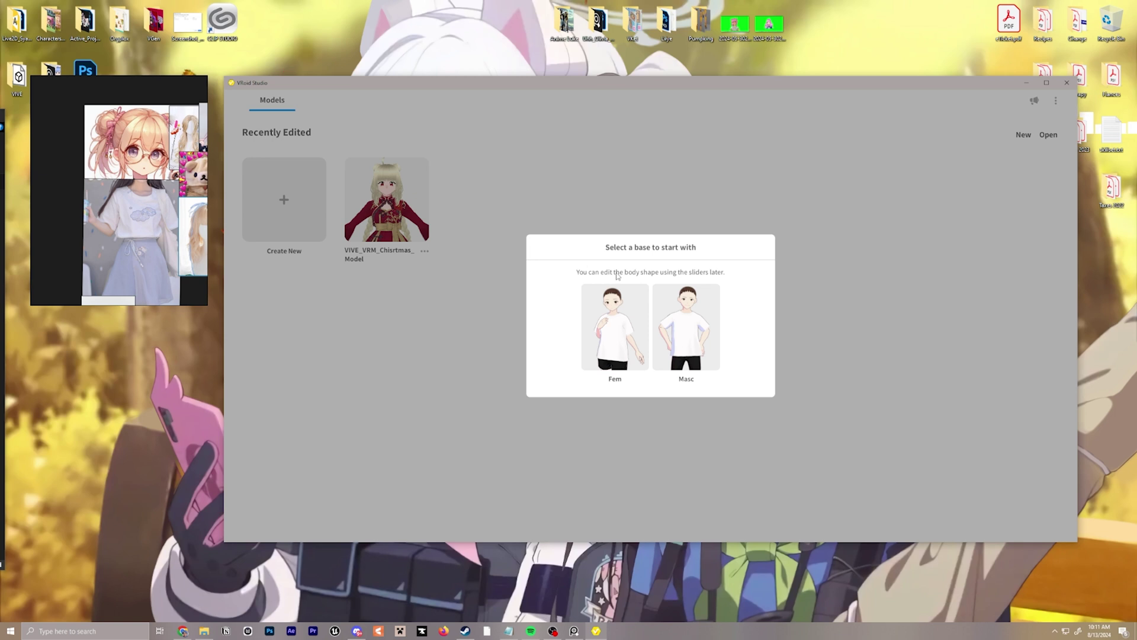
pyautogui.click(626, 306)
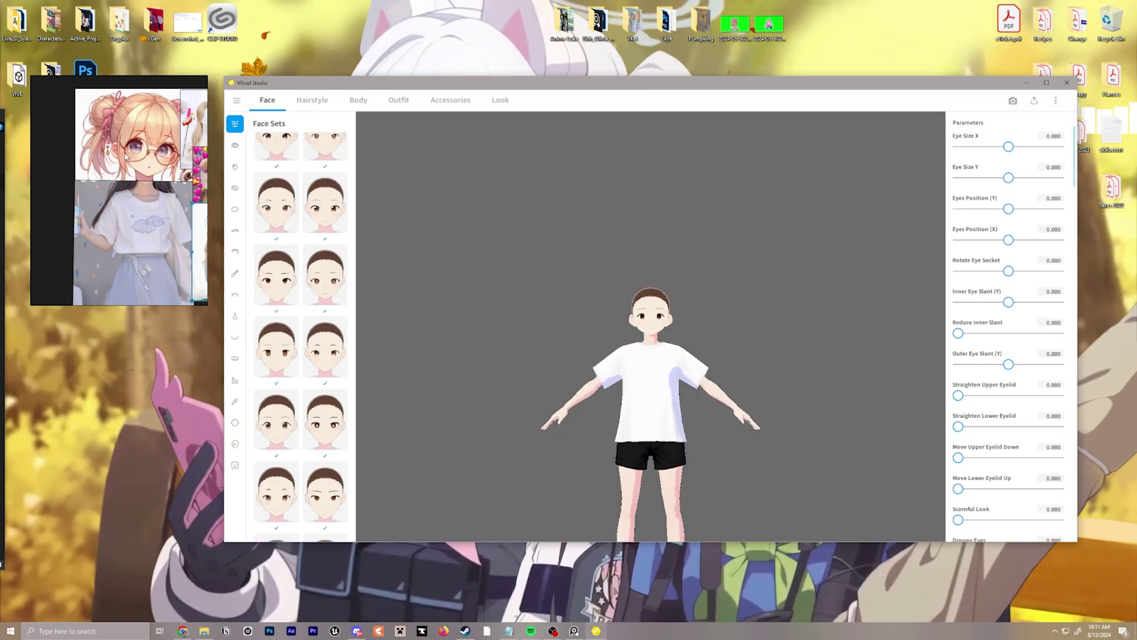
# Apply the face set preset with Eye Size X 0.500 and Eye Size Y 0.350, and frame the face closely.
pyautogui.click(326, 219)
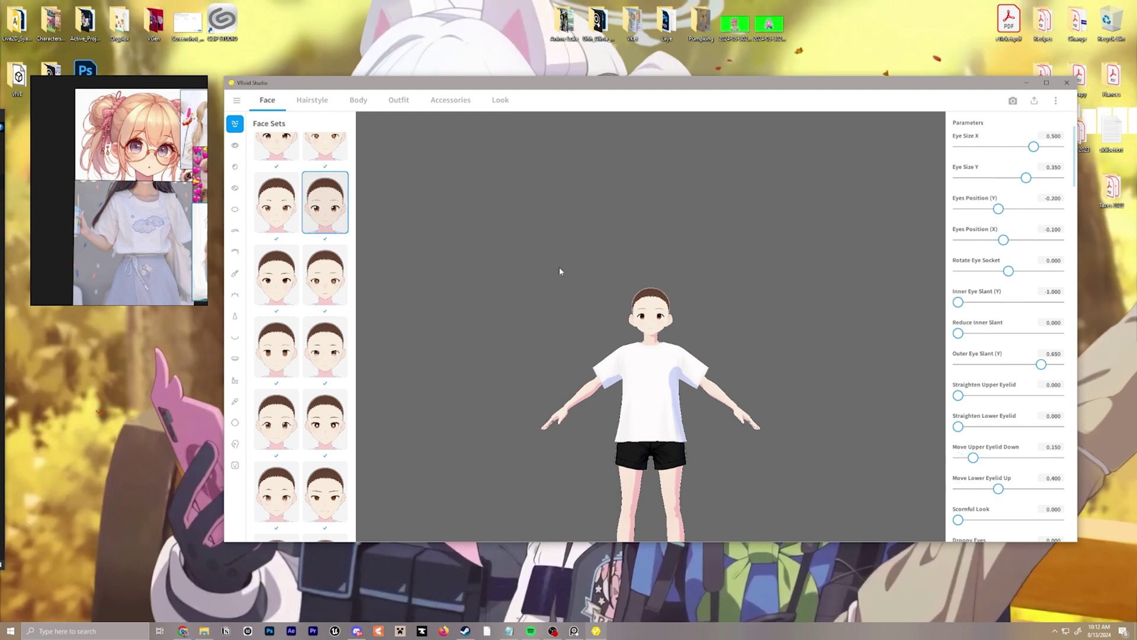
pyautogui.scroll(5, 685, 325)
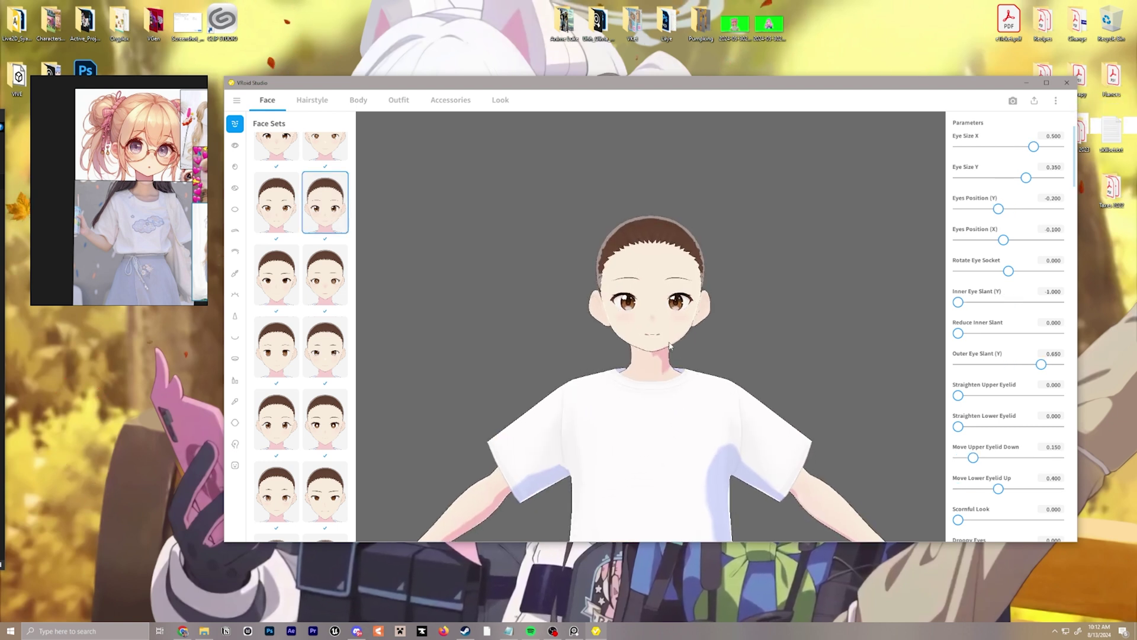
pyautogui.scroll(-2, 283, 438)
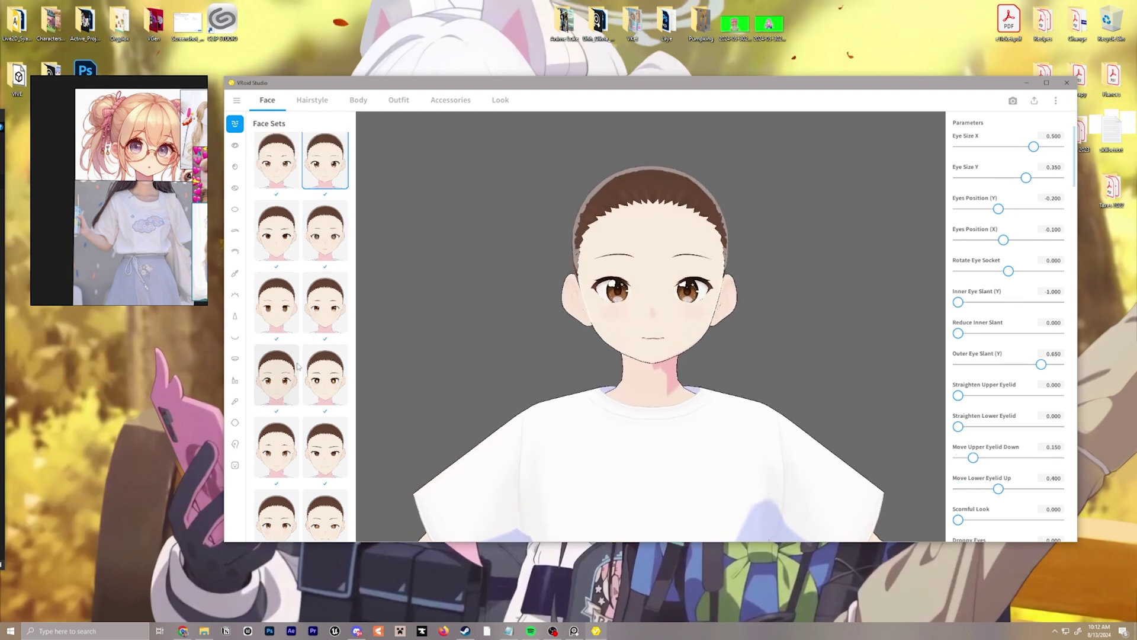
# Apply the face set preset with Eye Size X 0.300 and Eye Size Y 0.600, and choose the first preset in Eyes Sets.
pyautogui.click(283, 452)
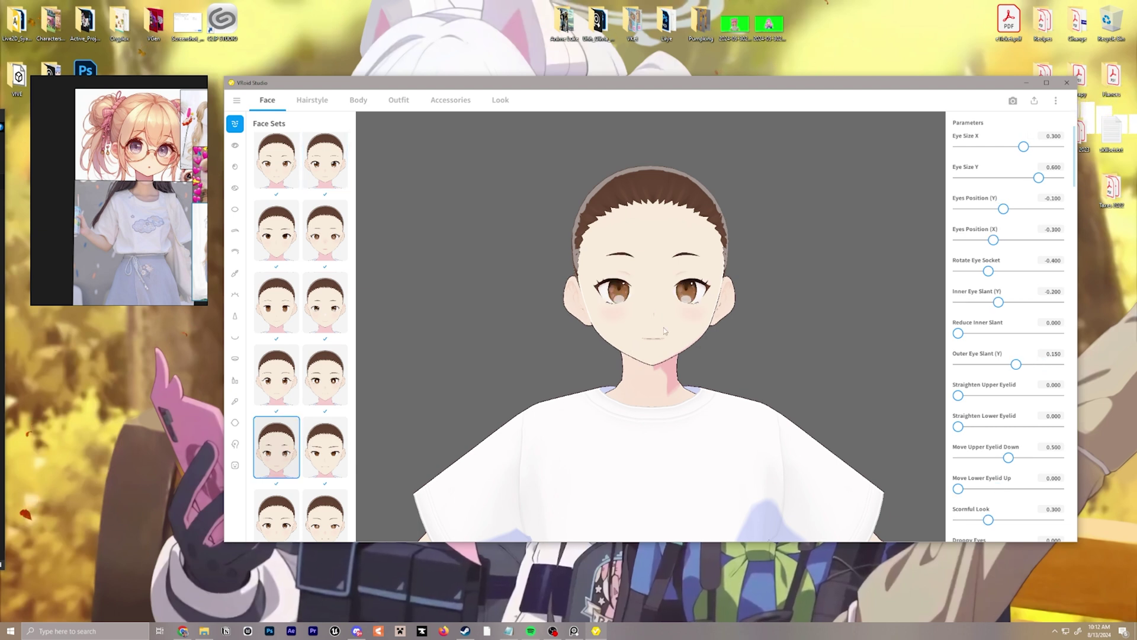
pyautogui.click(235, 146)
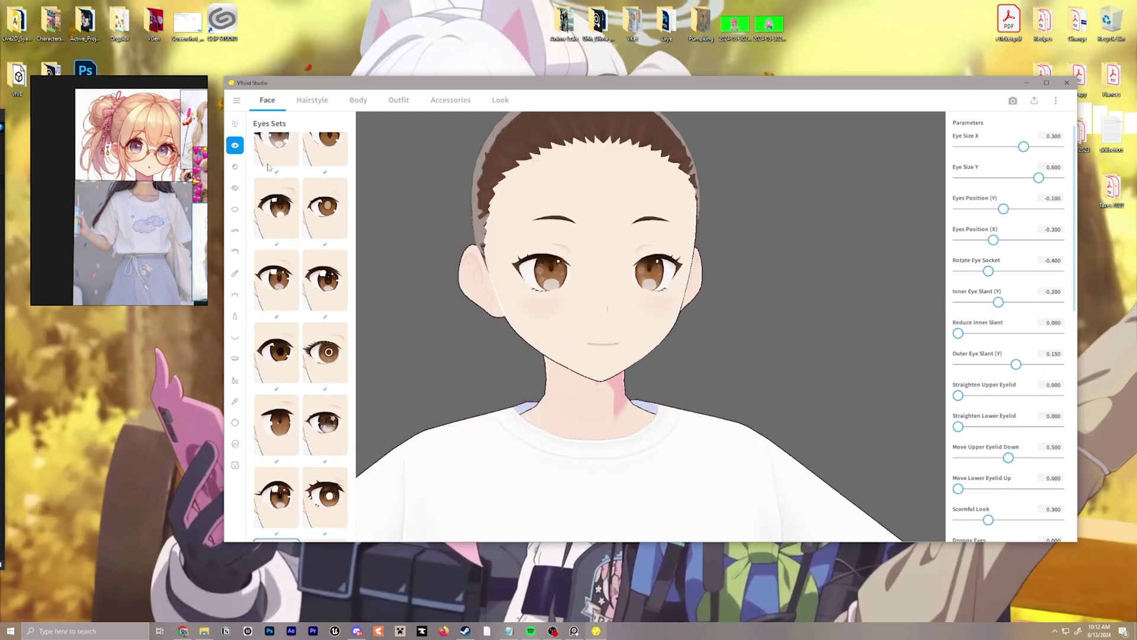
pyautogui.scroll(1, 311, 208)
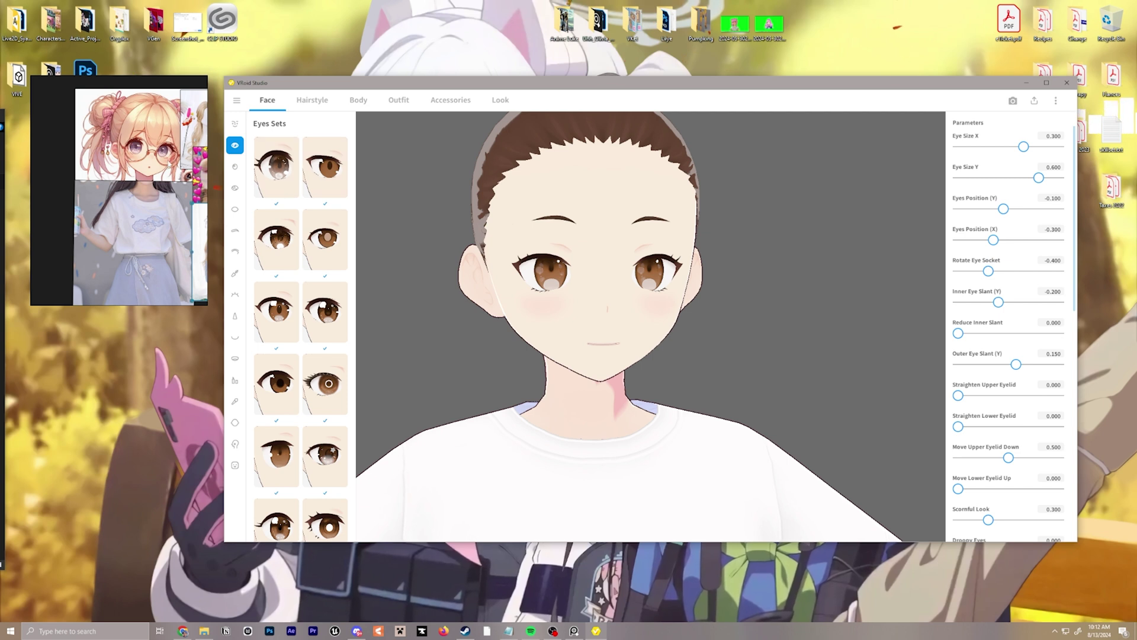
pyautogui.scroll(-2, 270, 232)
pyautogui.scroll(-3, 65, 208)
pyautogui.scroll(3, 201, 167)
pyautogui.moveTo(201, 168); pyautogui.dragTo(129, 192, button='middle')
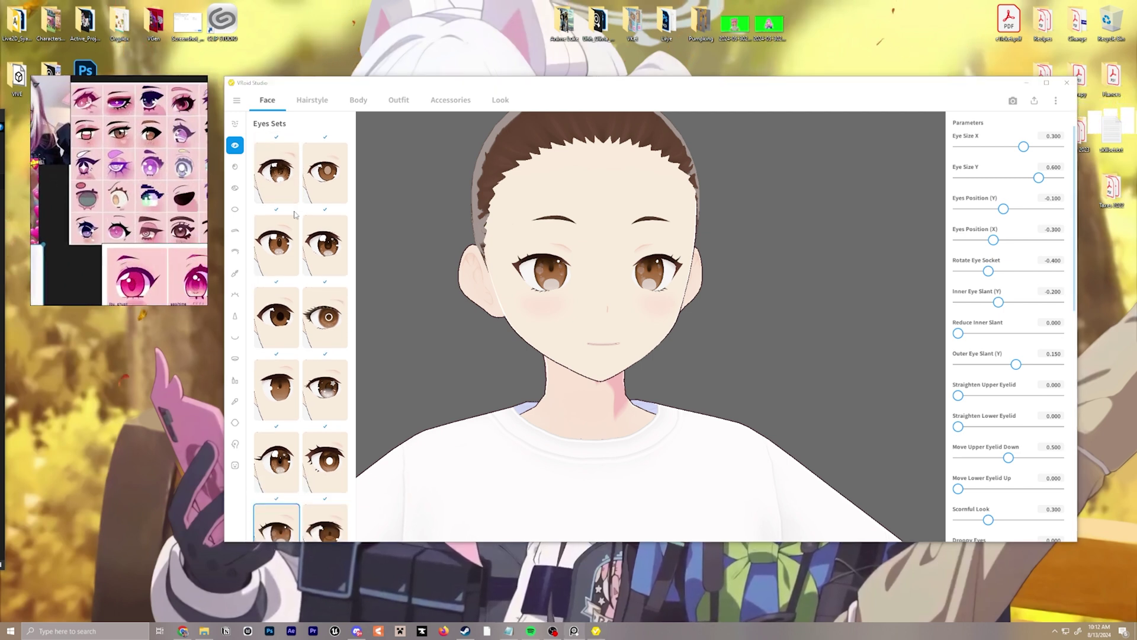
pyautogui.scroll(2, 290, 225)
pyautogui.click(272, 178)
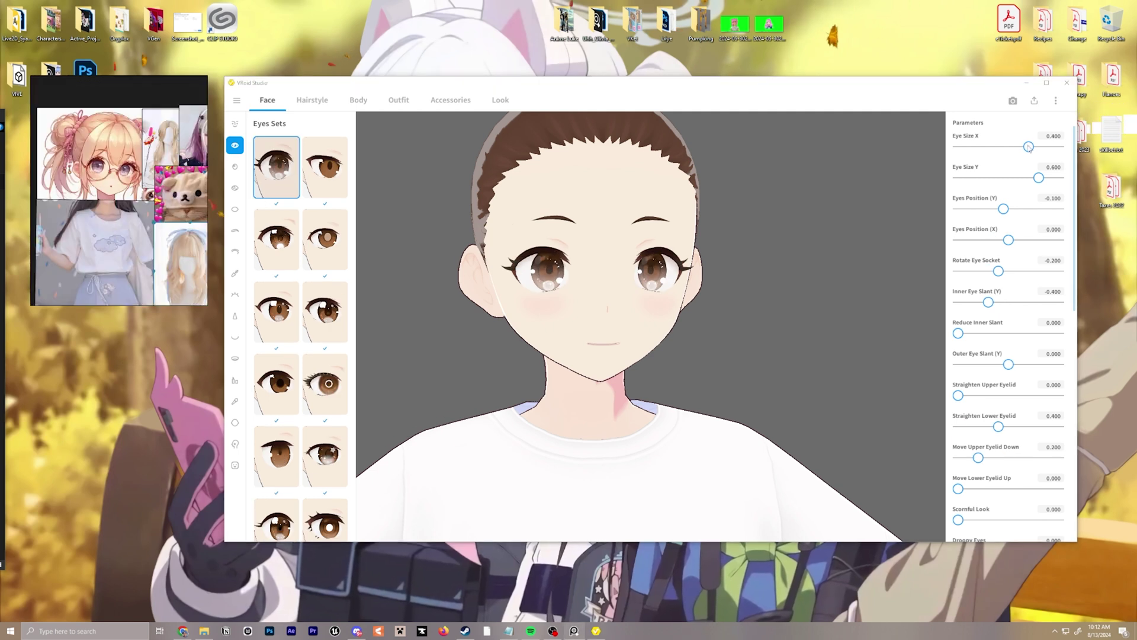
# Set Eye Size X to 0.224, Eyes Position (Y) to -0.285, Eyes Position (X) to -0.396, and Rotate Eye Socket to -0.024.
pyautogui.moveTo(1029, 147); pyautogui.dragTo(1020, 148)
pyautogui.scroll(2, 774, 199)
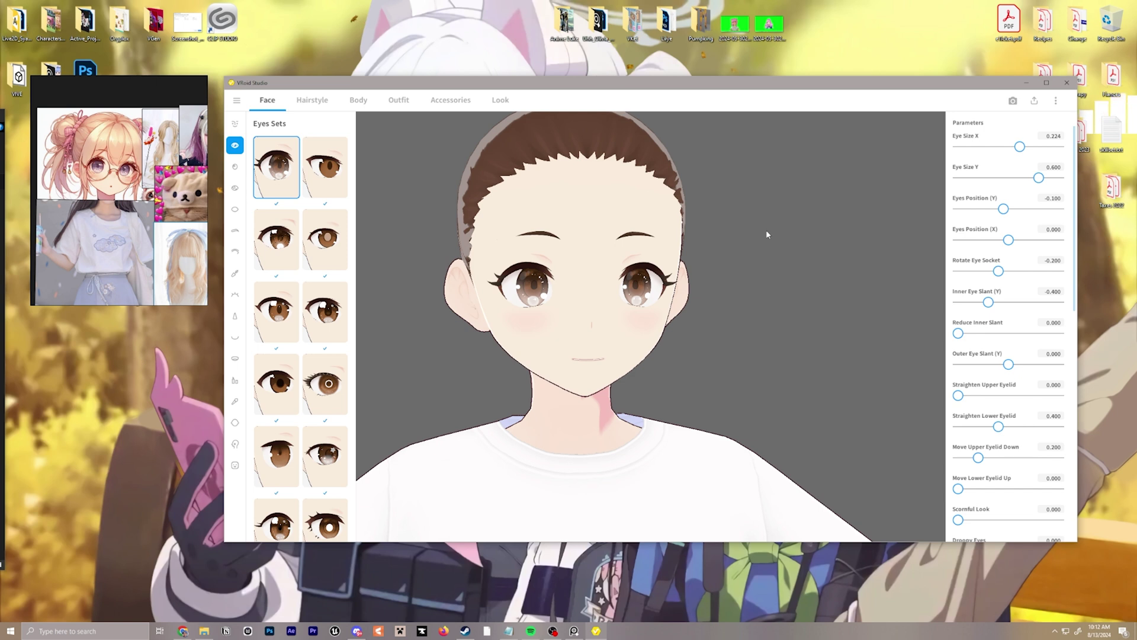
pyautogui.moveTo(767, 231)
pyautogui.mouseDown(button='middle')
pyautogui.moveTo(762, 244)
pyautogui.moveTo(773, 243)
pyautogui.mouseUp(button='middle')
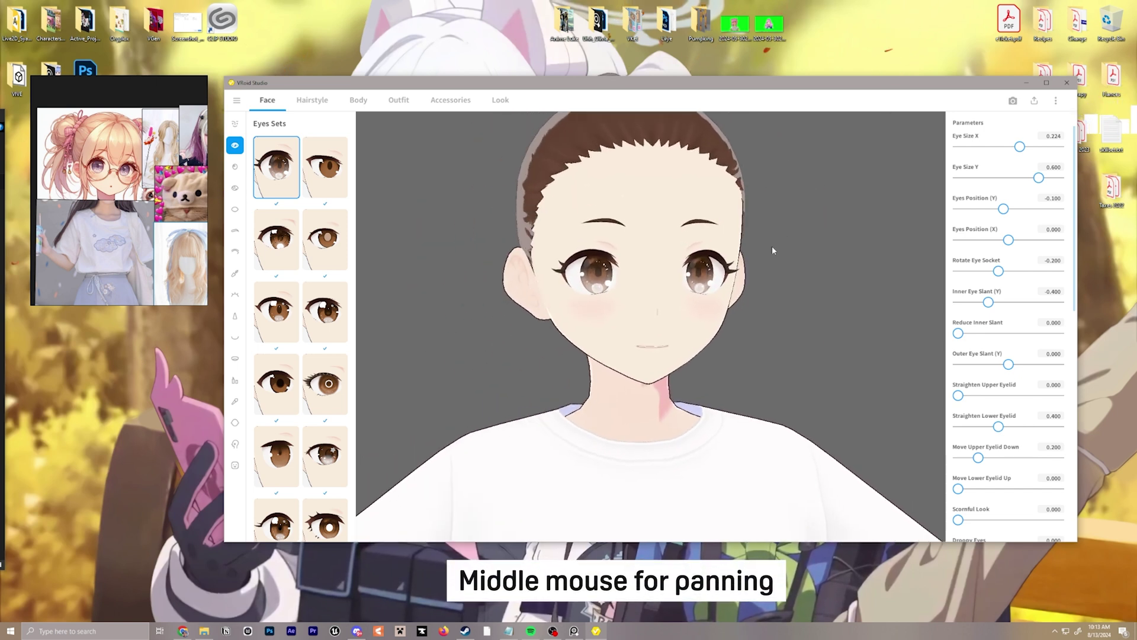
pyautogui.moveTo(764, 259)
pyautogui.keyDown('alt'); pyautogui.mouseDown(button='right')
pyautogui.moveTo(747, 258)
pyautogui.moveTo(767, 258)
pyautogui.mouseUp(button='right'); pyautogui.keyUp('alt')
pyautogui.moveTo(1007, 212); pyautogui.dragTo(1019, 271)
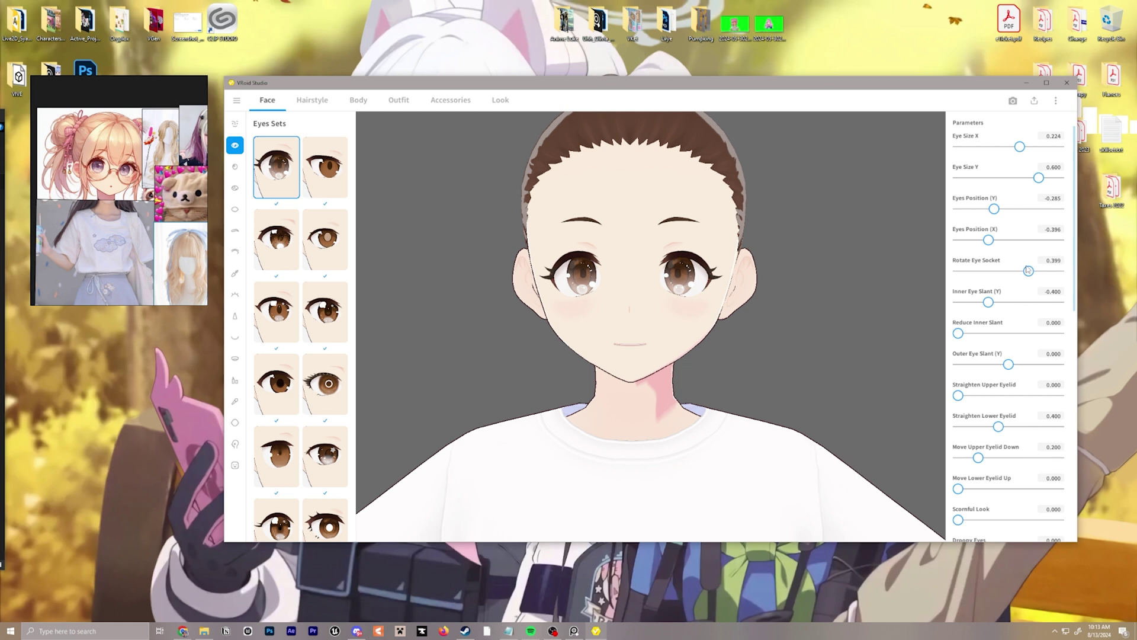
pyautogui.moveTo(1029, 270); pyautogui.dragTo(983, 302)
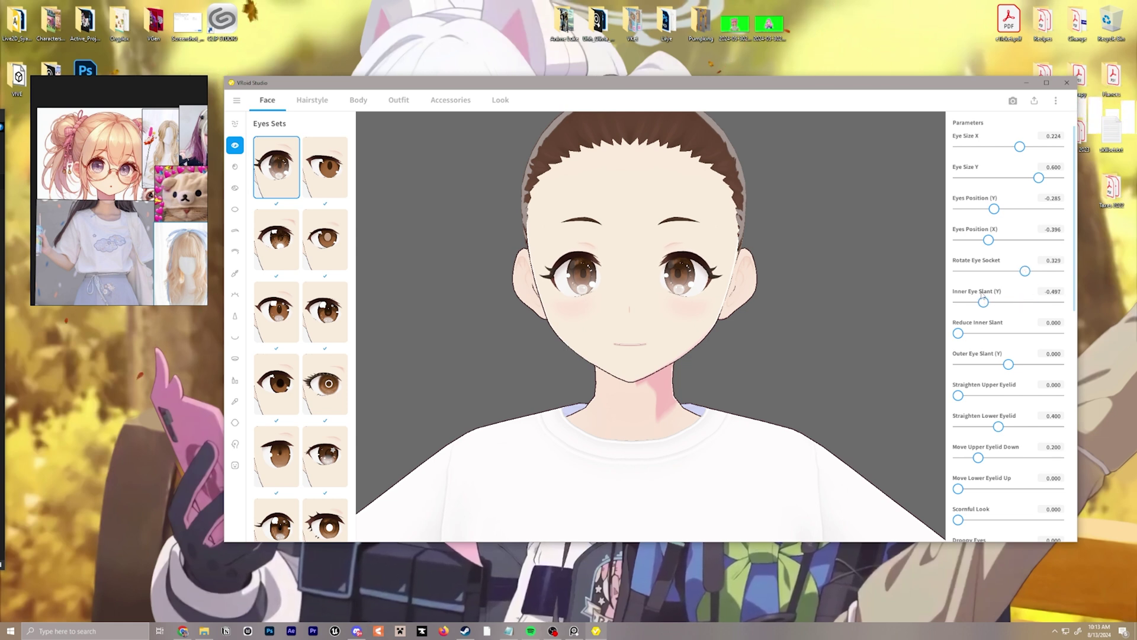
pyautogui.moveTo(1024, 270)
pyautogui.mouseDown()
pyautogui.moveTo(998, 271)
pyautogui.moveTo(1007, 272)
pyautogui.mouseUp()
# Set Straighten Lower Eyelid to 0.695, Move Upper Eyelid Down to 0.000, Move Lower Eyelid Up to 0.868, and Iris Size (X) to 0.564.
pyautogui.scroll(-2, 1007, 364)
pyautogui.moveTo(998, 360); pyautogui.dragTo(1028, 360)
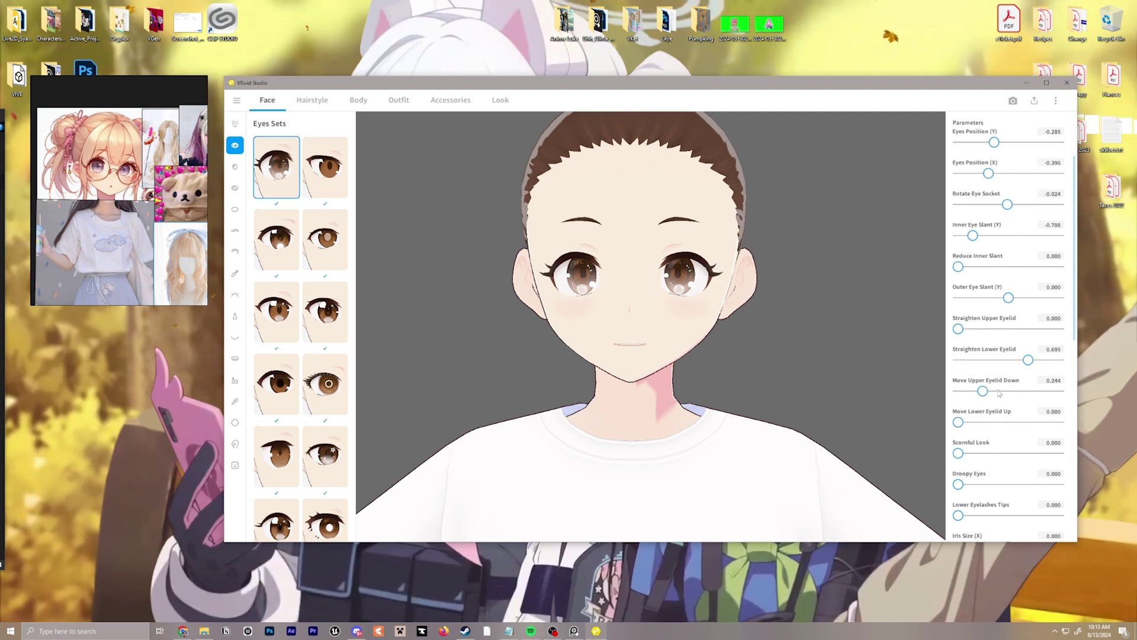
pyautogui.moveTo(983, 391); pyautogui.dragTo(958, 422)
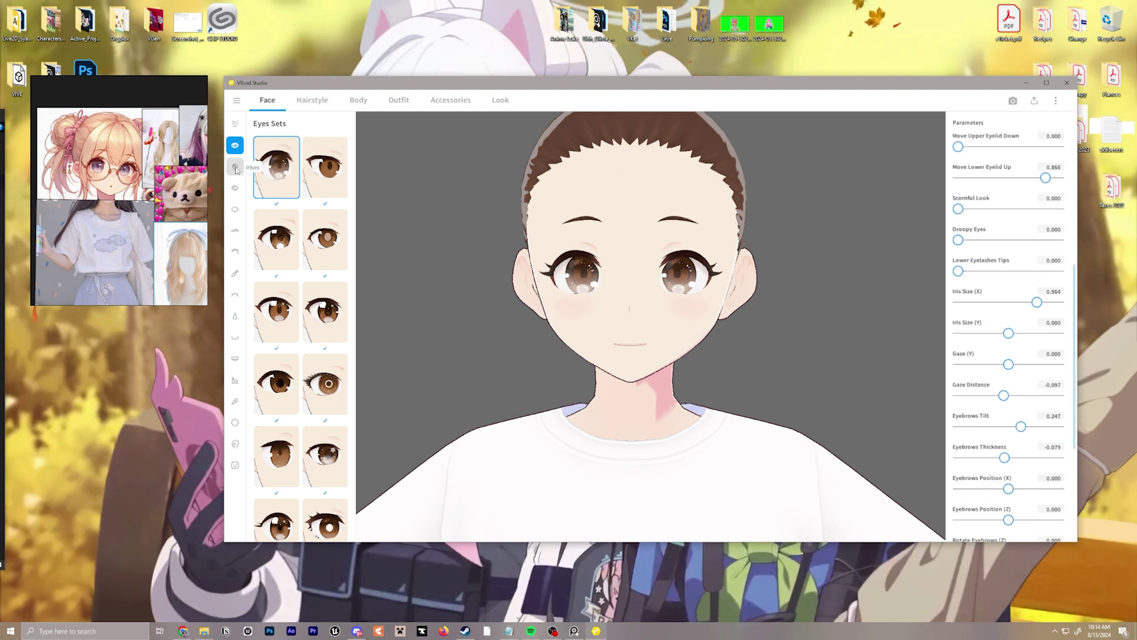
# Apply a different iris preset and recolor both irises to lavender #A8A5FF.
pyautogui.click(235, 168)
pyautogui.scroll(-5, 309, 259)
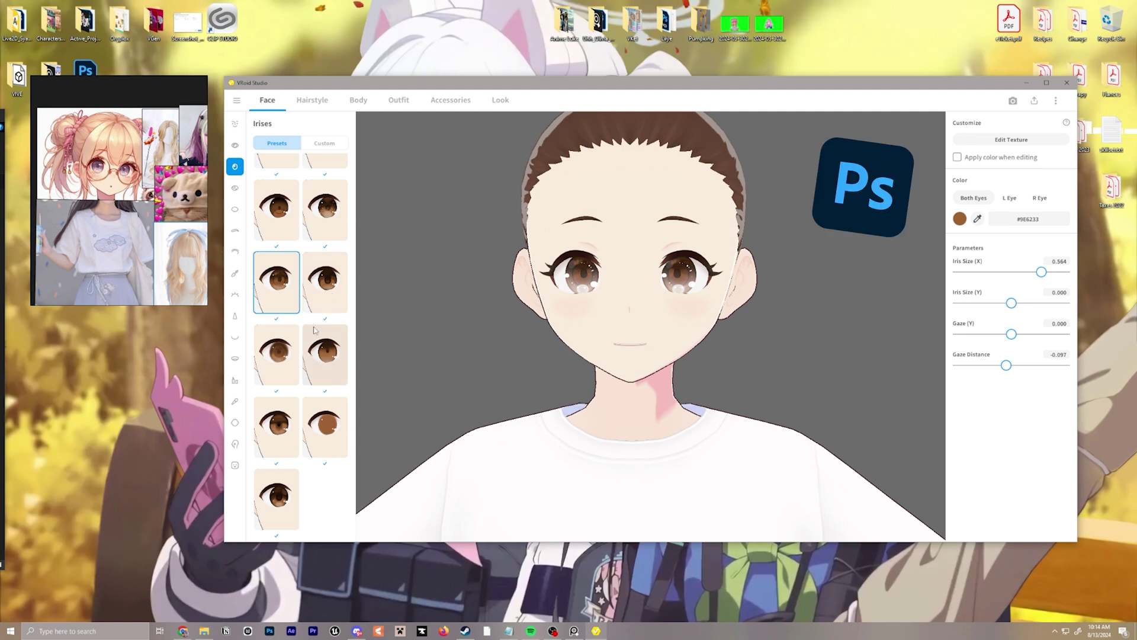
pyautogui.click(328, 218)
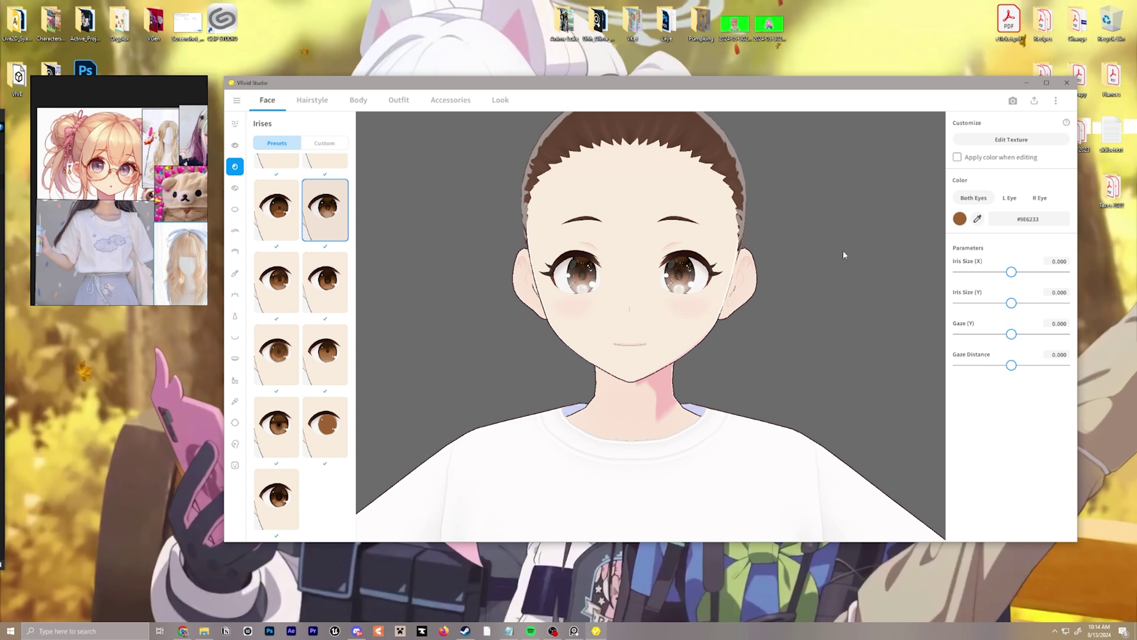
pyautogui.click(960, 219)
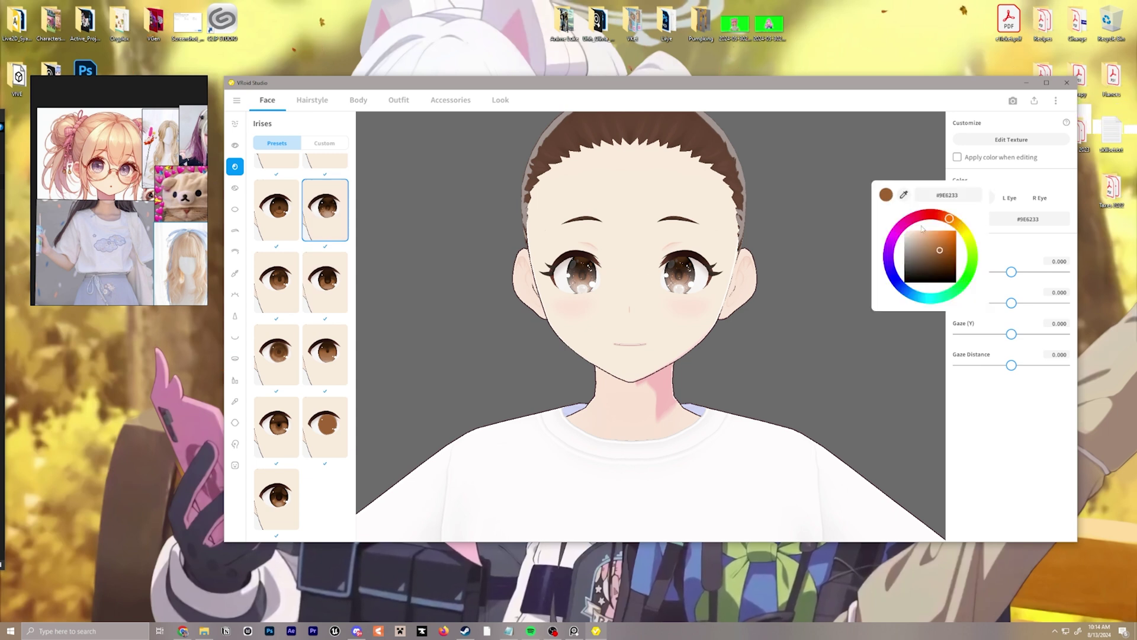
pyautogui.moveTo(910, 247)
pyautogui.mouseDown()
pyautogui.moveTo(904, 238)
pyautogui.moveTo(924, 231)
pyautogui.mouseUp()
pyautogui.click(890, 266)
pyautogui.click(893, 275)
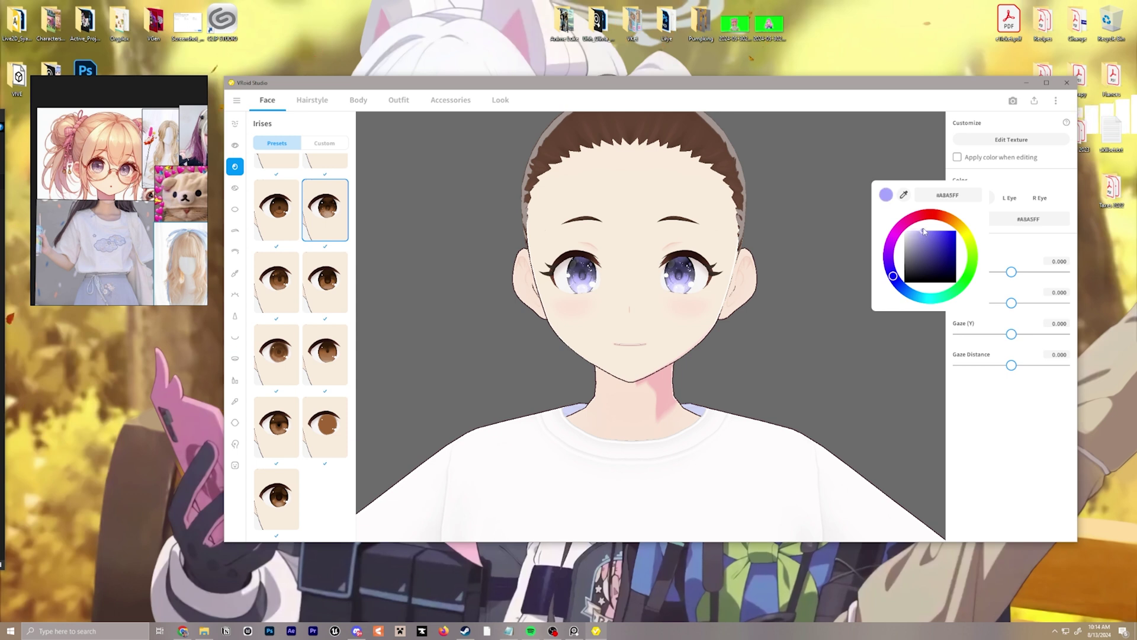
# Browse the eye highlight presets and apply the one in the second row, second column.
pyautogui.click(238, 190)
pyautogui.click(235, 188)
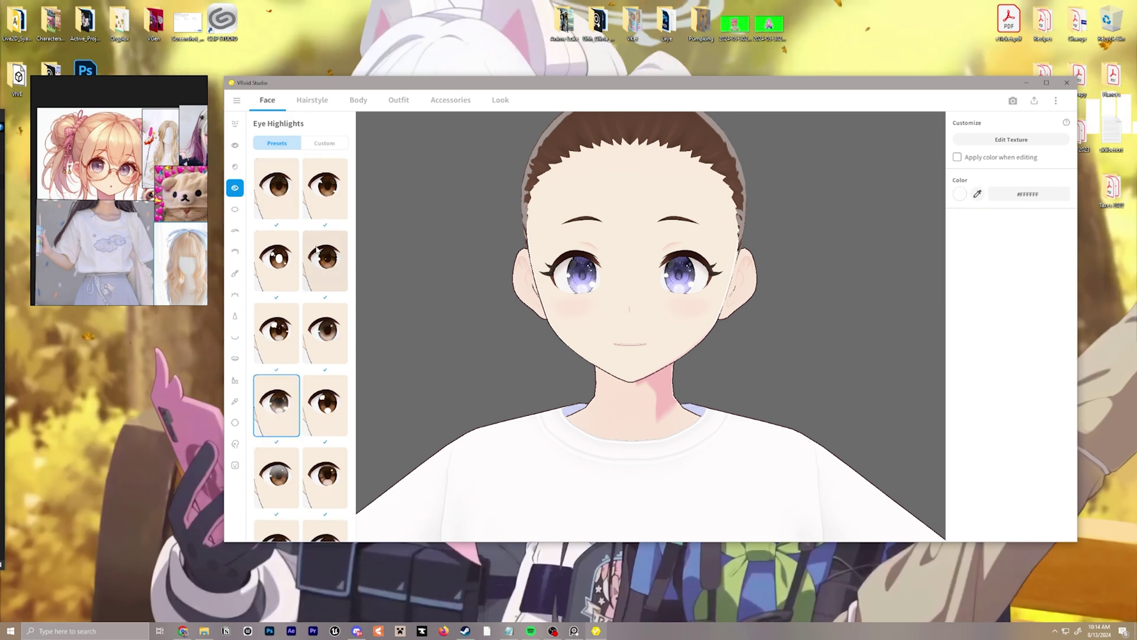
pyautogui.scroll(-4, 338, 259)
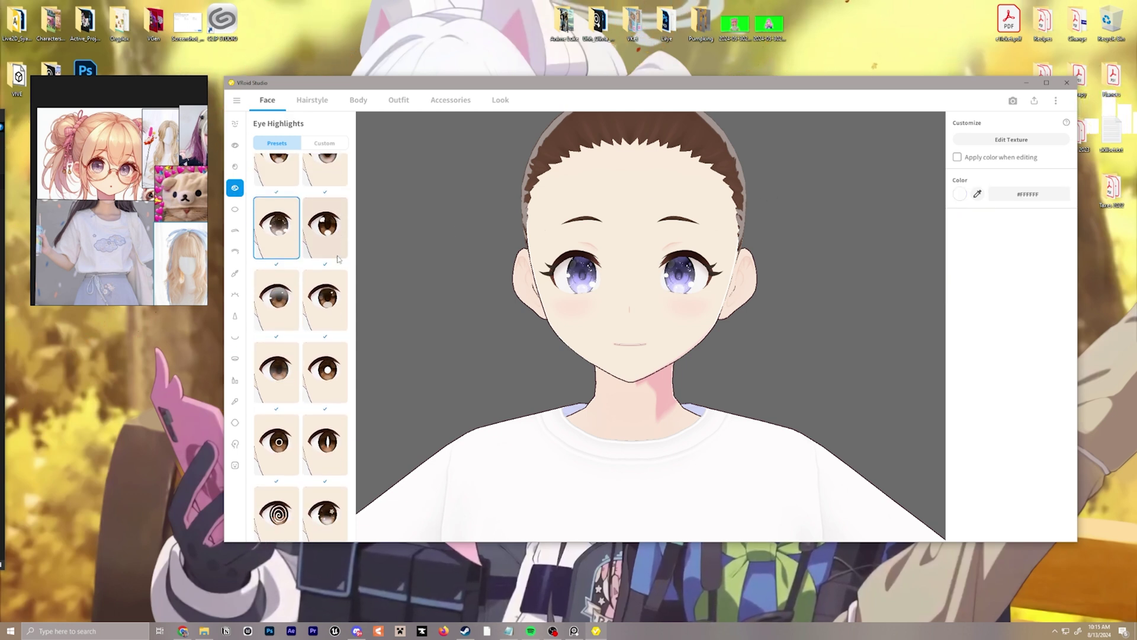
pyautogui.scroll(-3, 339, 260)
pyautogui.click(344, 274)
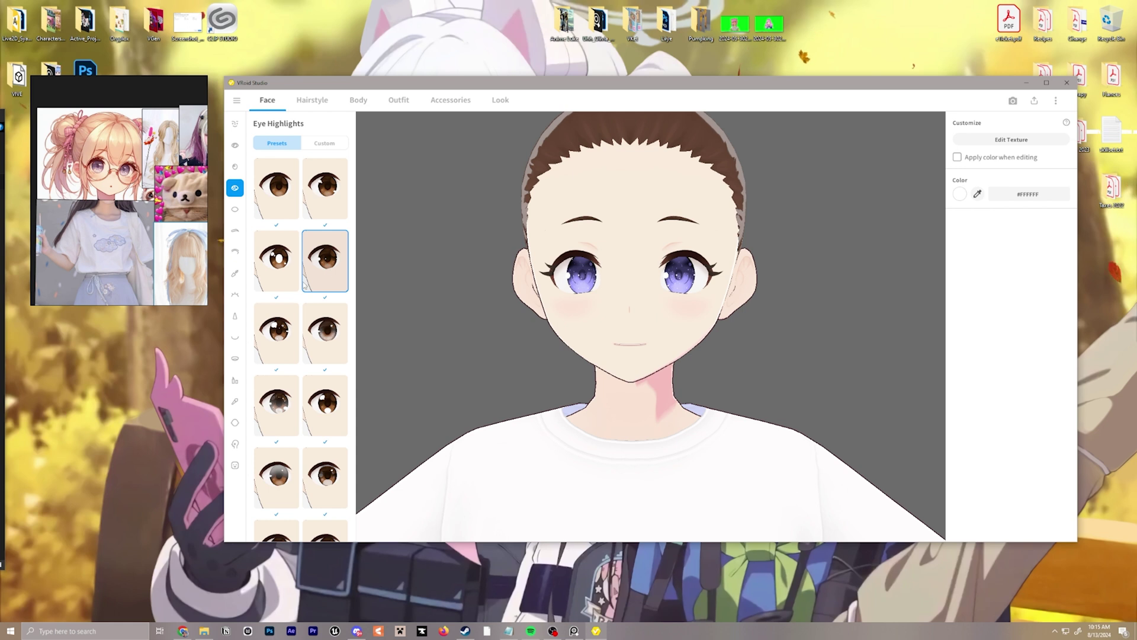
# Compare the sclera presets on the face and apply the one in the first row, second column.
pyautogui.click(236, 210)
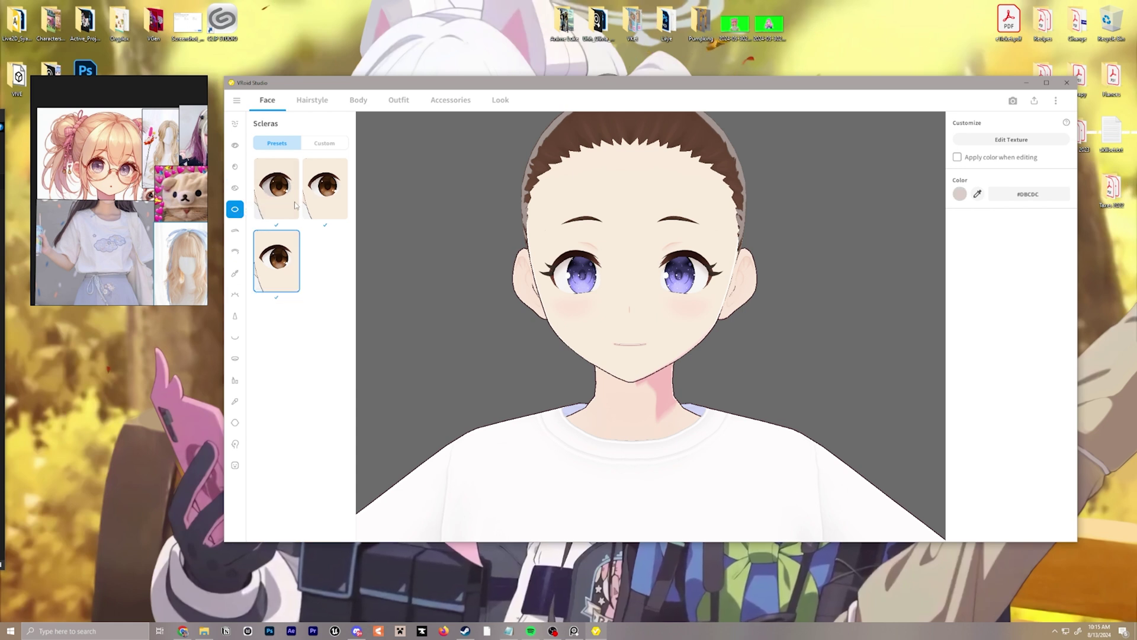
pyautogui.click(313, 194)
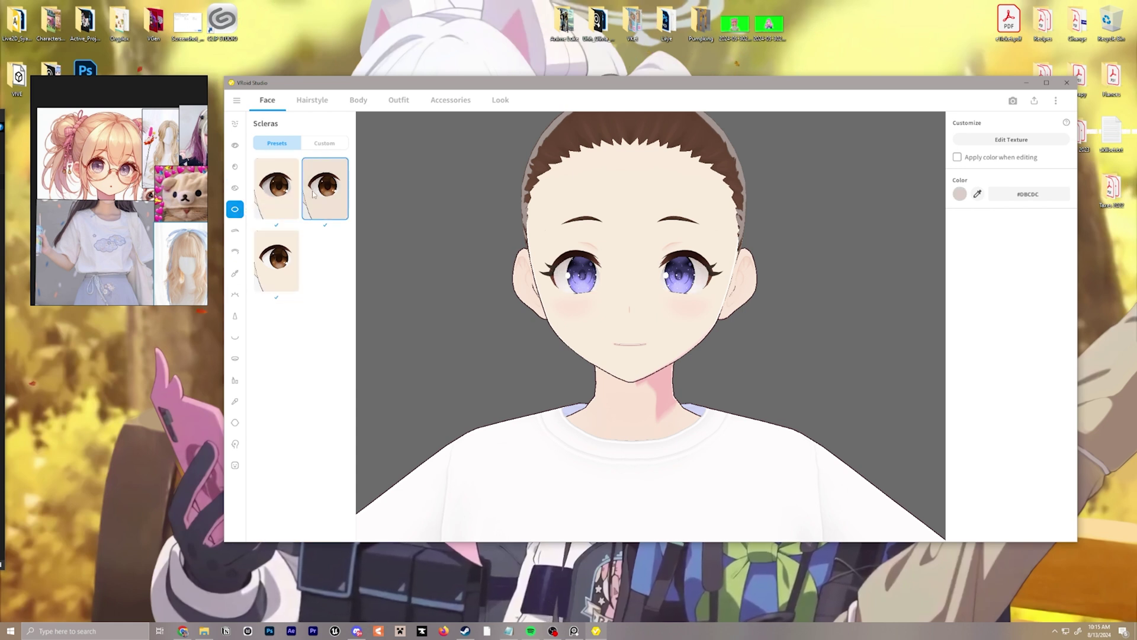
pyautogui.click(276, 188)
pyautogui.click(311, 189)
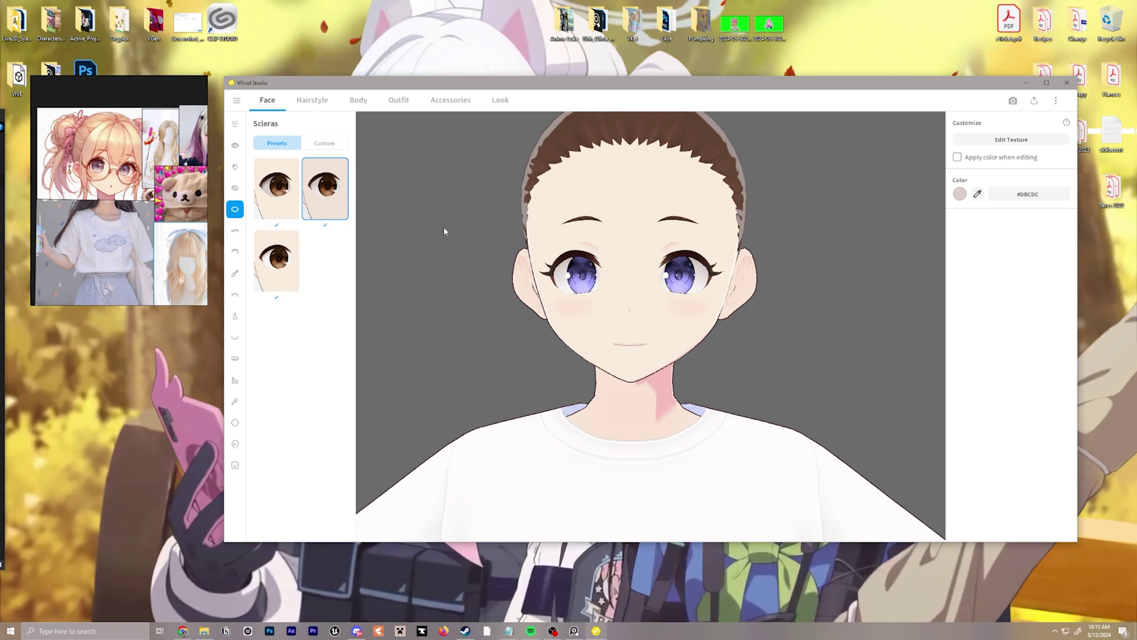
# Recolor the scleras to a pale lavender, #DBD2FF.
pyautogui.click(959, 192)
pyautogui.moveTo(924, 224)
pyautogui.mouseDown()
pyautogui.moveTo(901, 215)
pyautogui.moveTo(894, 245)
pyautogui.mouseUp()
pyautogui.click(910, 207)
pyautogui.click(910, 220)
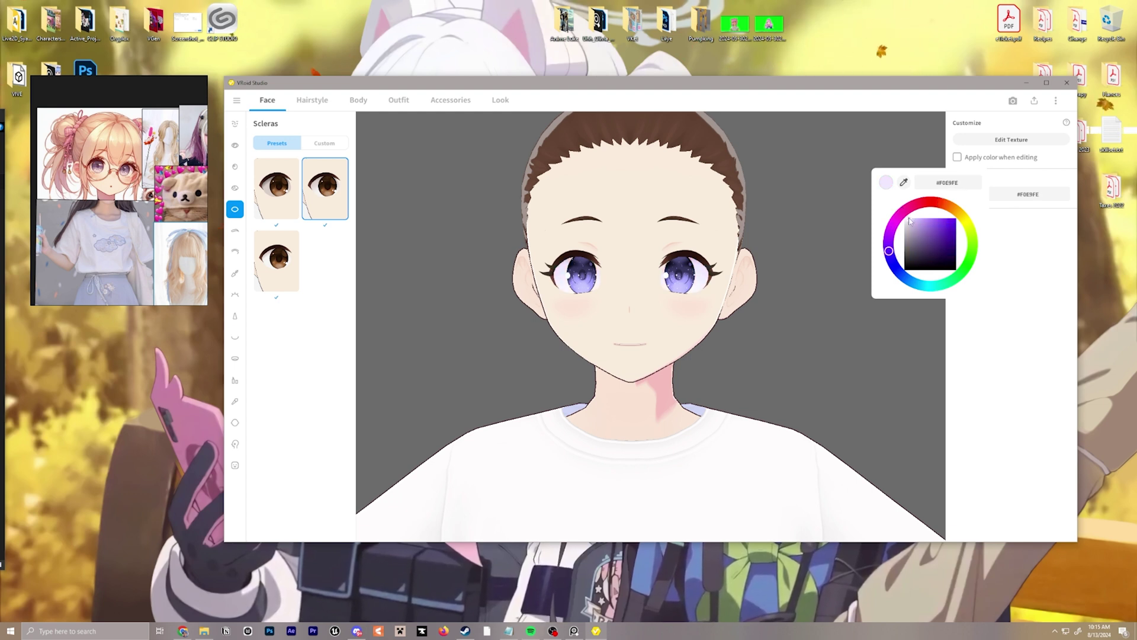
pyautogui.moveTo(911, 220); pyautogui.dragTo(890, 257)
pyautogui.click(915, 221)
pyautogui.click(536, 261)
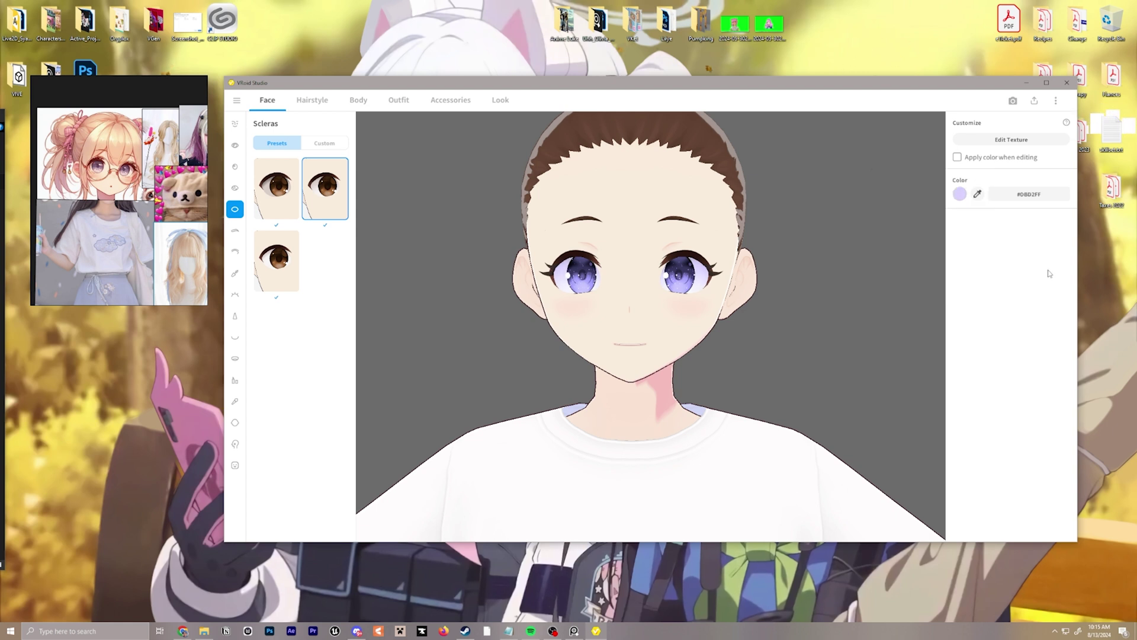
# Check the eye reference images on the board and apply the short, thick oval eyebrow preset.
pyautogui.click(235, 230)
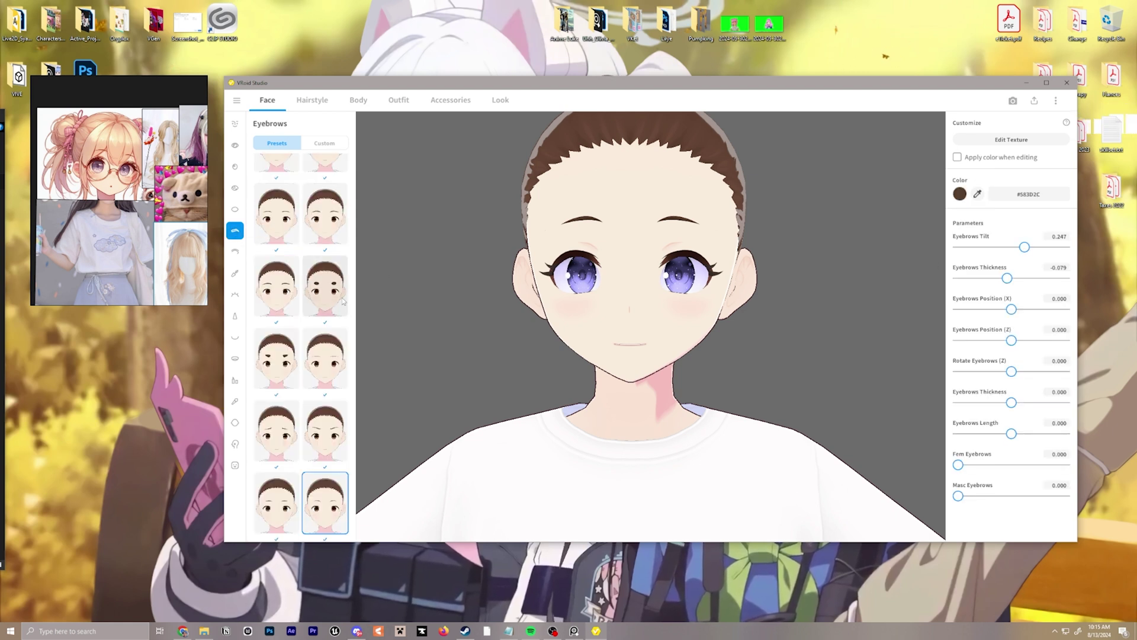
pyautogui.scroll(-2, 161, 207)
pyautogui.moveTo(162, 208); pyautogui.dragTo(45, 194, button='middle')
pyautogui.scroll(3, 189, 279)
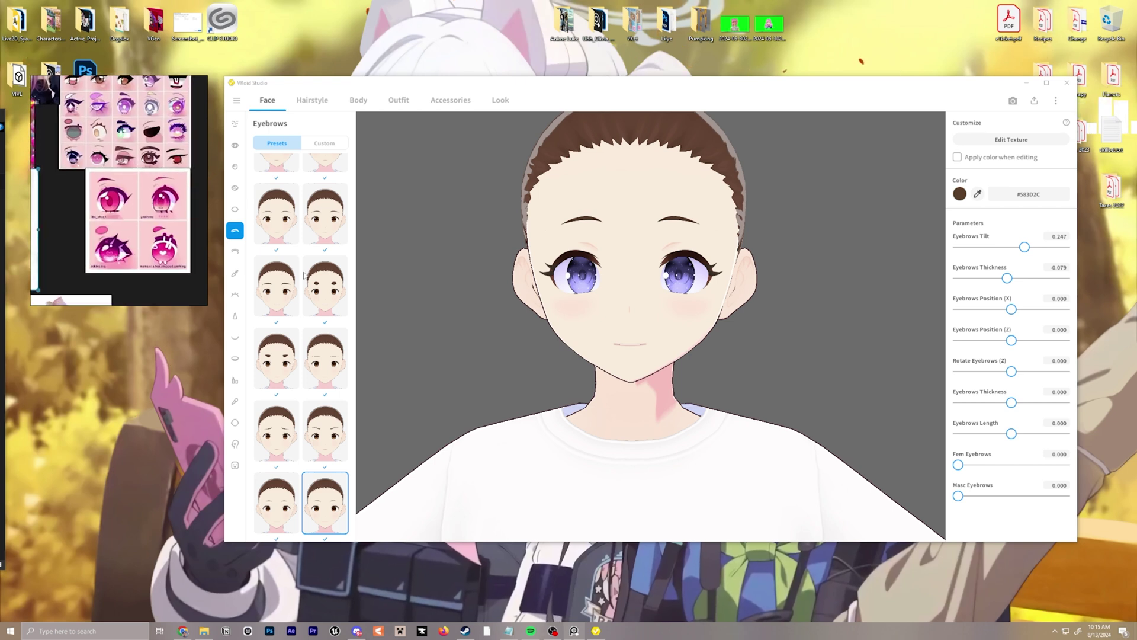
pyautogui.click(332, 288)
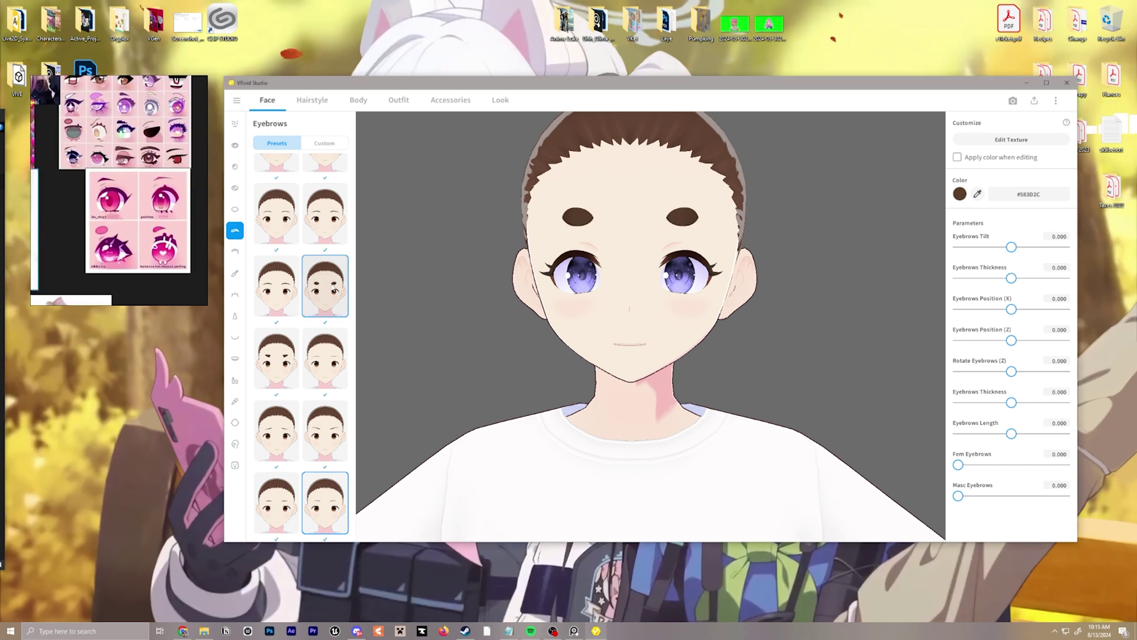
# Recolor the eyebrows to a pale yellow, #FFF4C5.
pyautogui.click(960, 197)
pyautogui.click(890, 231)
pyautogui.moveTo(915, 235)
pyautogui.mouseDown()
pyautogui.moveTo(918, 218)
pyautogui.moveTo(928, 232)
pyautogui.moveTo(917, 218)
pyautogui.mouseUp()
pyautogui.click(962, 218)
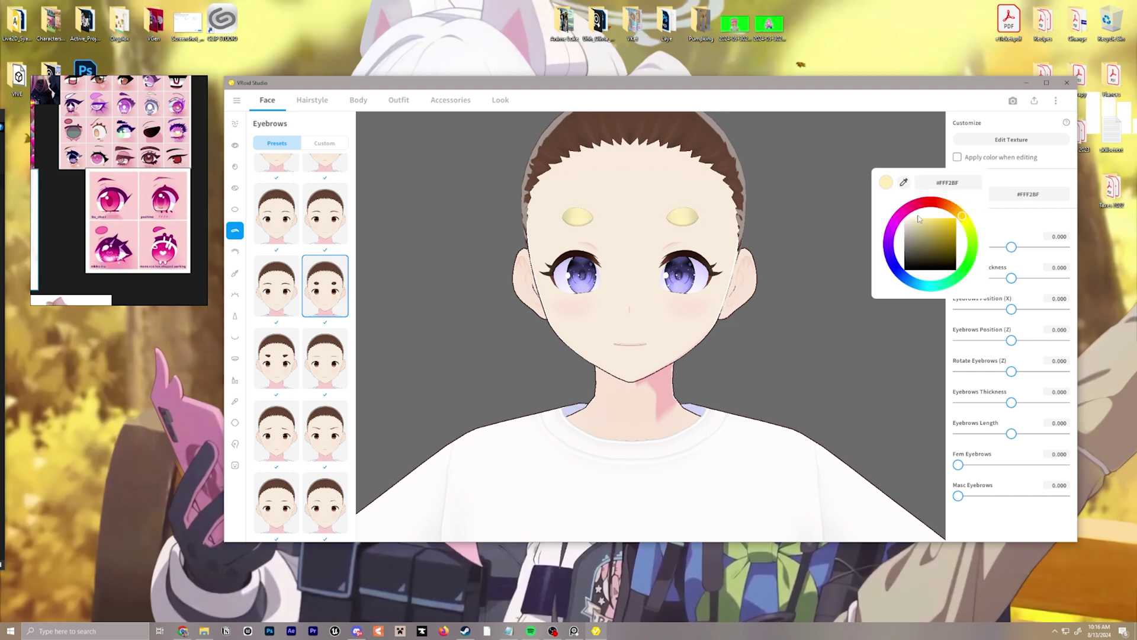
pyautogui.click(1020, 178)
# Set Eyebrows Tilt to 0.033, the first Eyebrows Thickness to -0.700, Position (X) to -0.300, Length to -0.217, and Fem Eyebrows to 0.071.
pyautogui.moveTo(1010, 247); pyautogui.dragTo(974, 279)
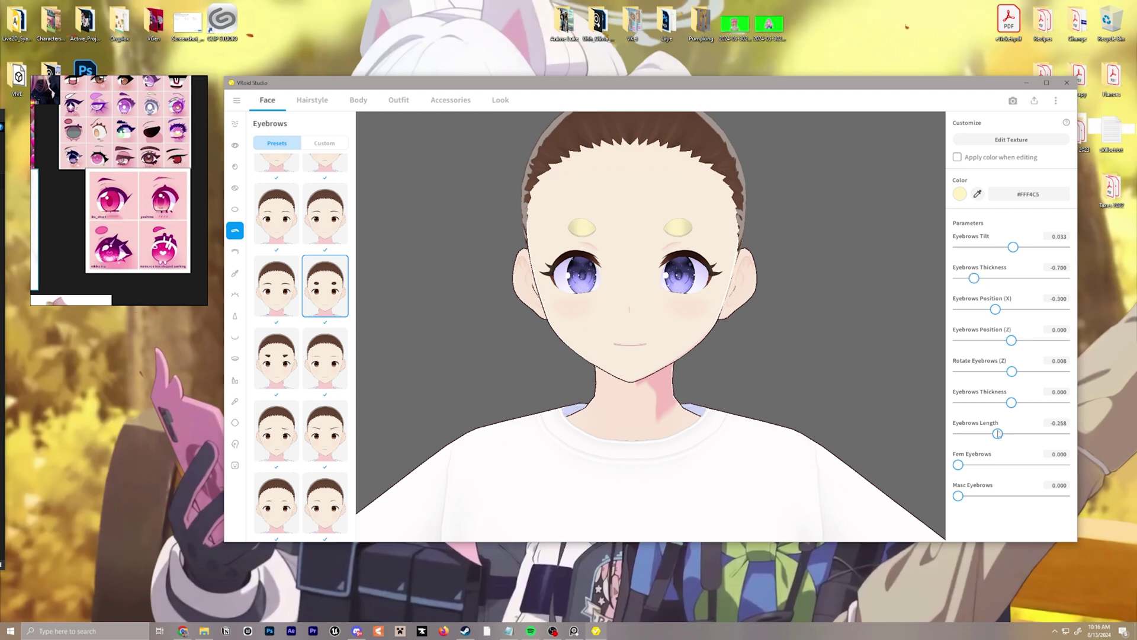
pyautogui.moveTo(1015, 434); pyautogui.dragTo(999, 433)
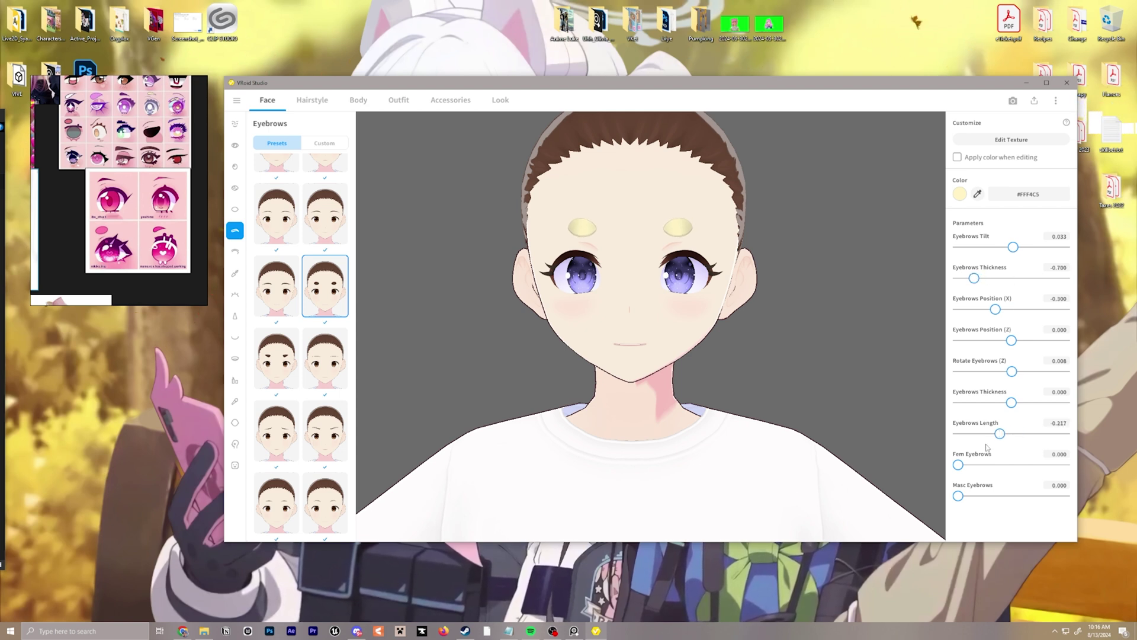
pyautogui.click(965, 466)
pyautogui.moveTo(674, 346); pyautogui.dragTo(606, 340, button='middle')
pyautogui.moveTo(606, 340)
pyautogui.mouseDown(button='right')
pyautogui.moveTo(731, 339)
pyautogui.moveTo(595, 337)
pyautogui.mouseUp(button='right')
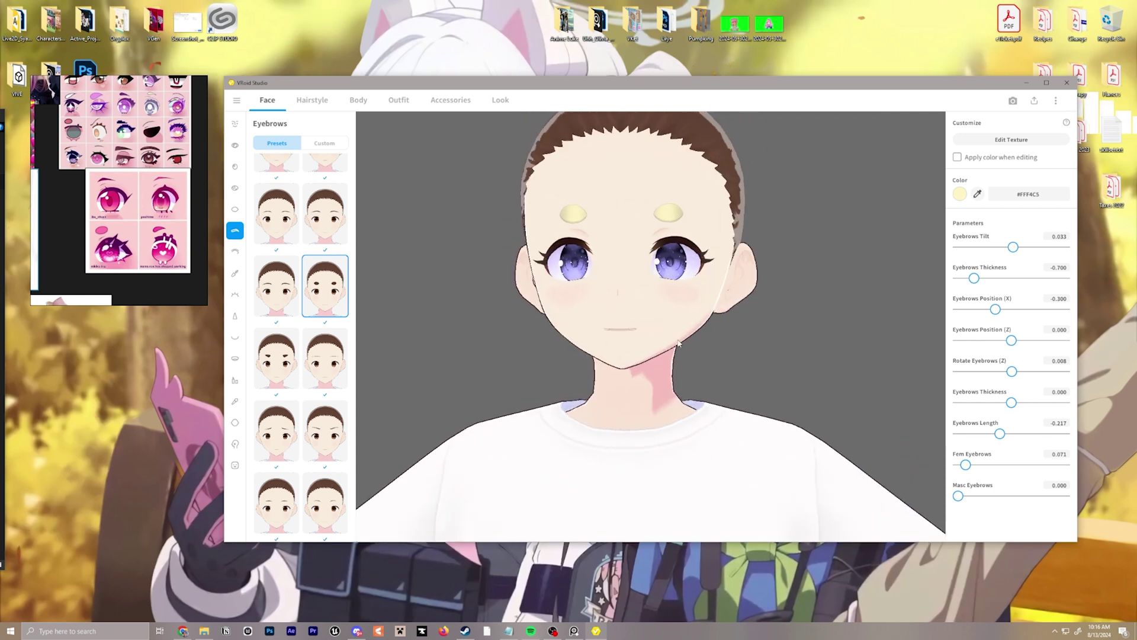
# Try the eyelid preset in the second row, first column, and return to the one beside it.
pyautogui.click(235, 252)
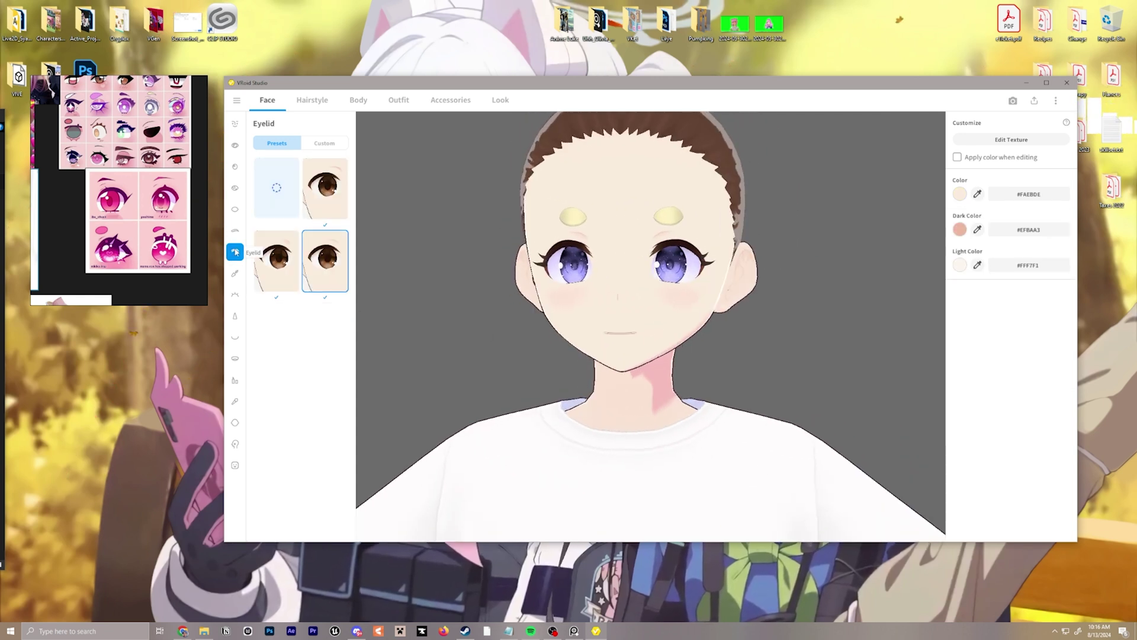
pyautogui.click(287, 258)
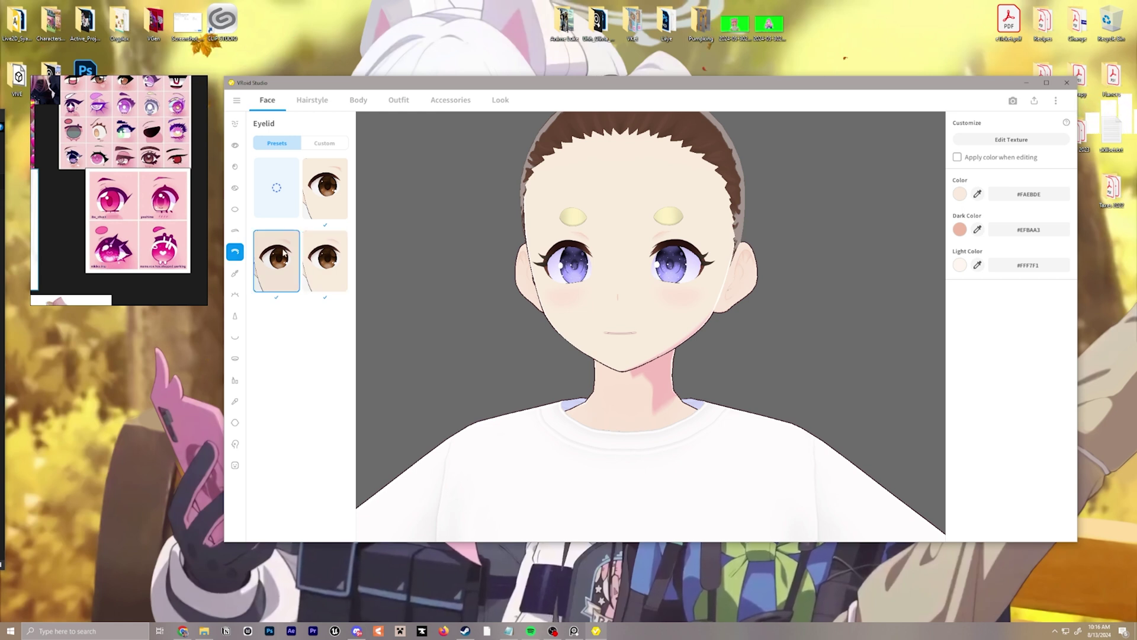
pyautogui.click(324, 260)
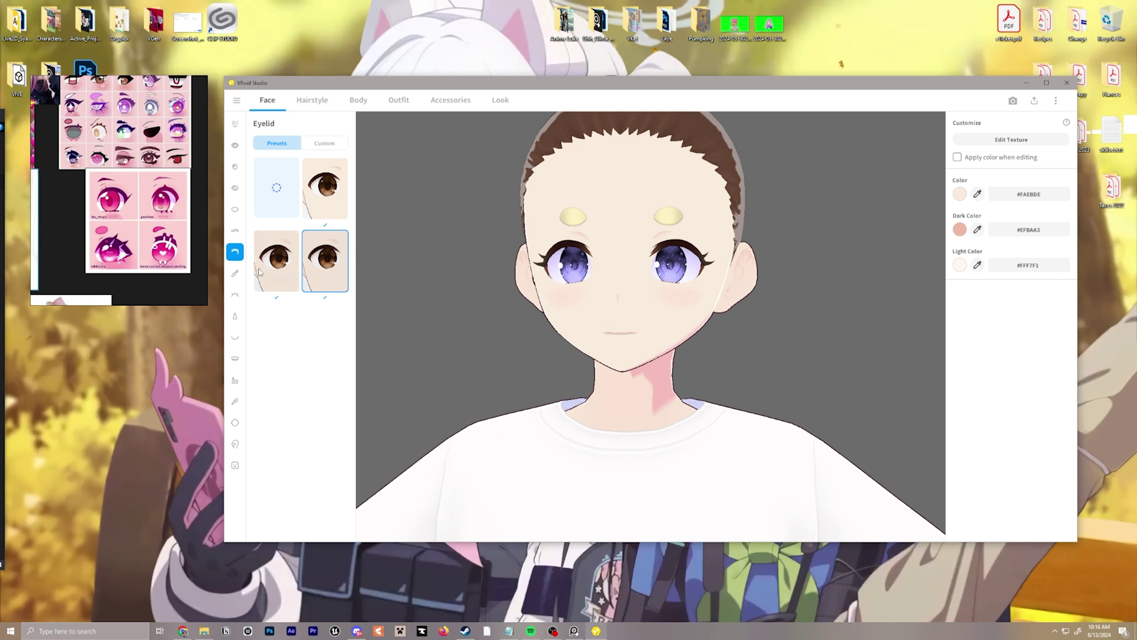
# Apply the eyeliner preset with long, spiky upper lashes and separate lower lashes.
pyautogui.click(236, 273)
pyautogui.scroll(-2, 321, 284)
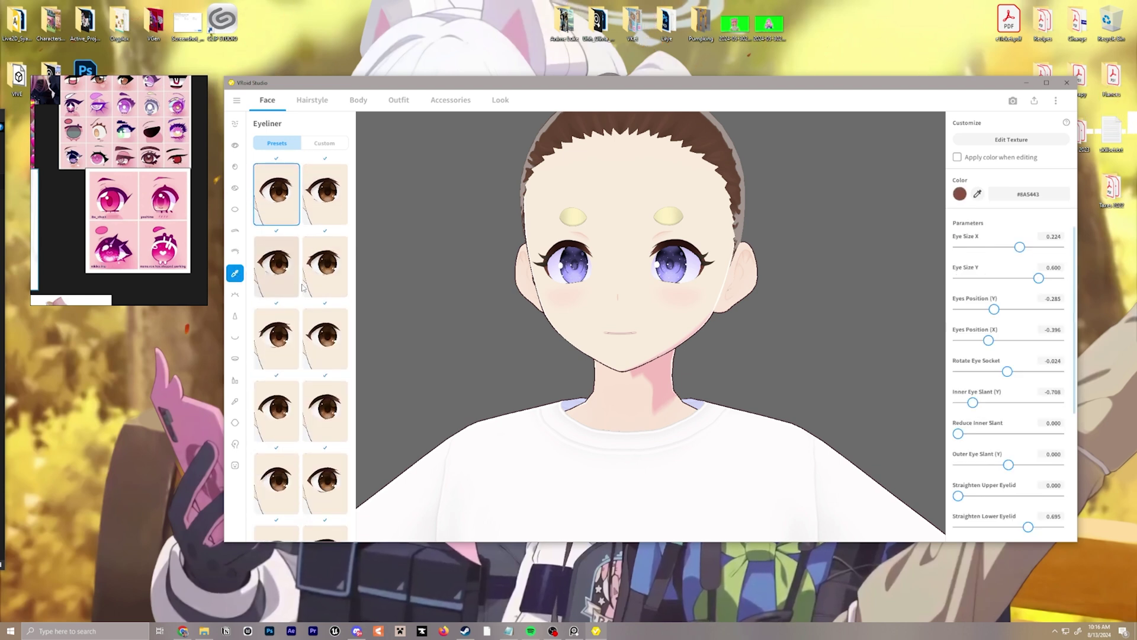
pyautogui.click(281, 482)
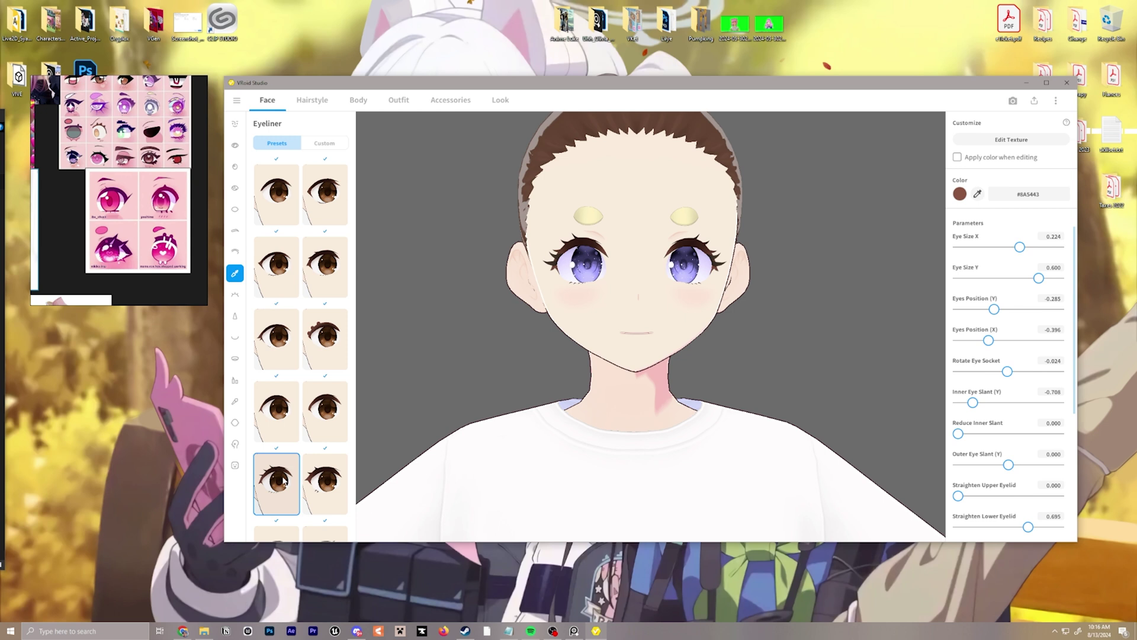
# Apply the eyeliner preset in the column beside the selected one and recolor it to dark maroon, #630016.
pyautogui.click(326, 480)
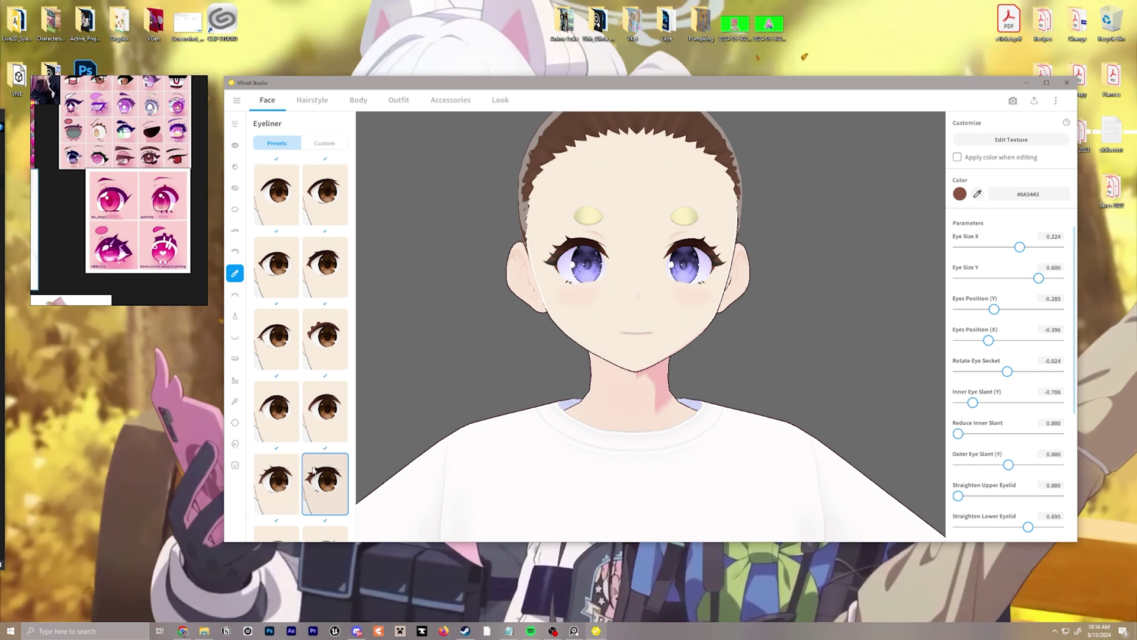
pyautogui.click(960, 194)
pyautogui.click(922, 205)
pyautogui.moveTo(935, 238); pyautogui.dragTo(927, 218)
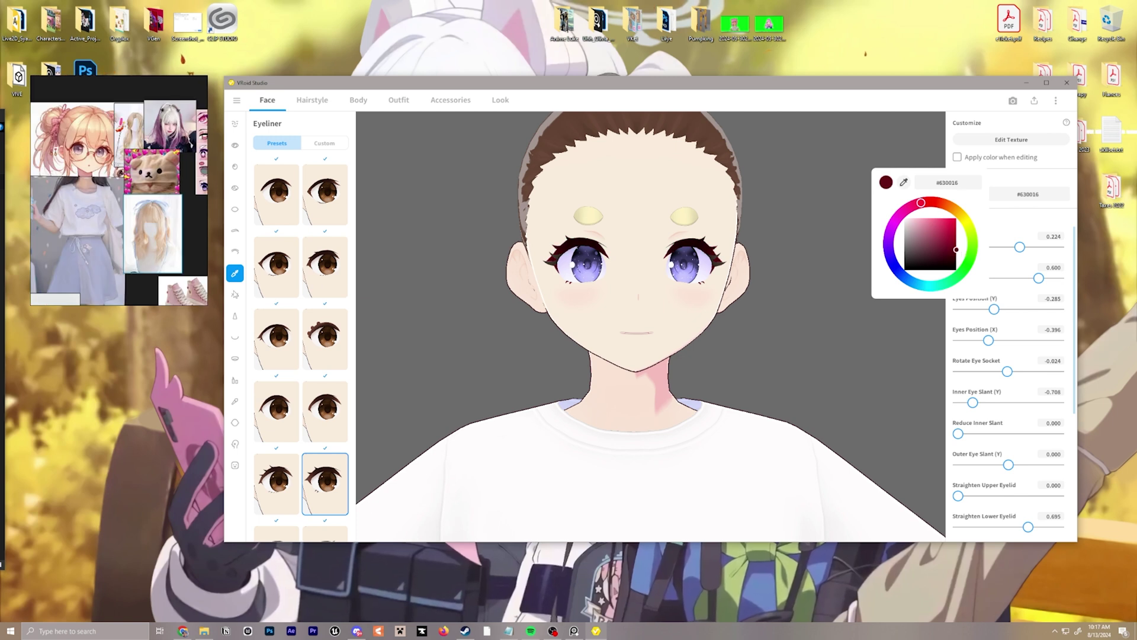
# Keep the current eyelash preset and recolor the eyelashes to near-black, #1B1816.
pyautogui.click(235, 295)
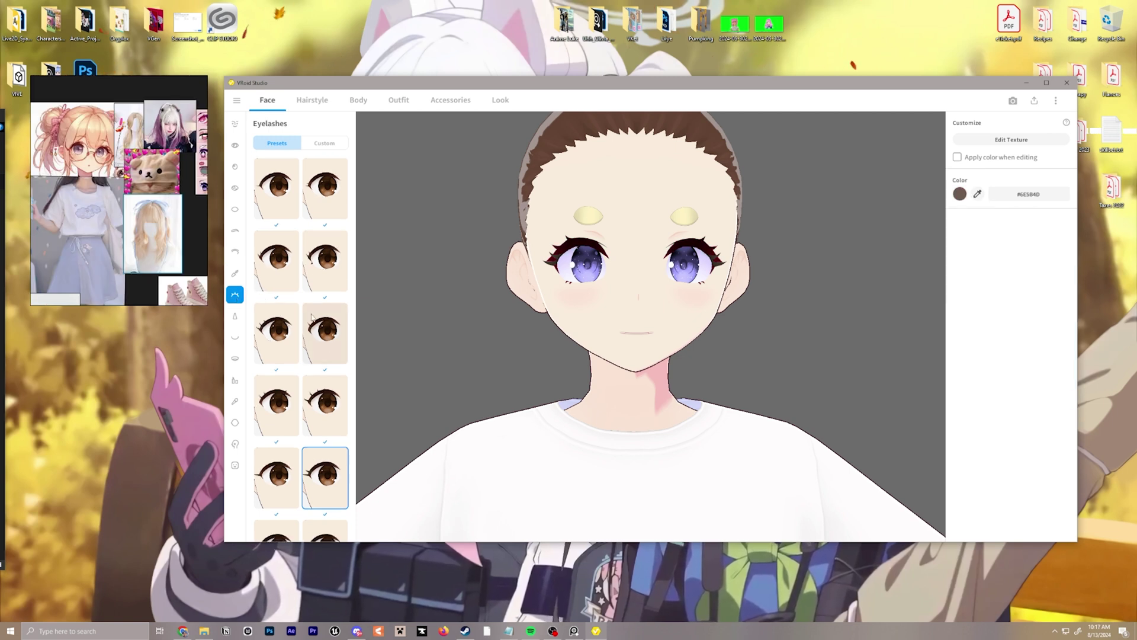
pyautogui.scroll(-2, 336, 346)
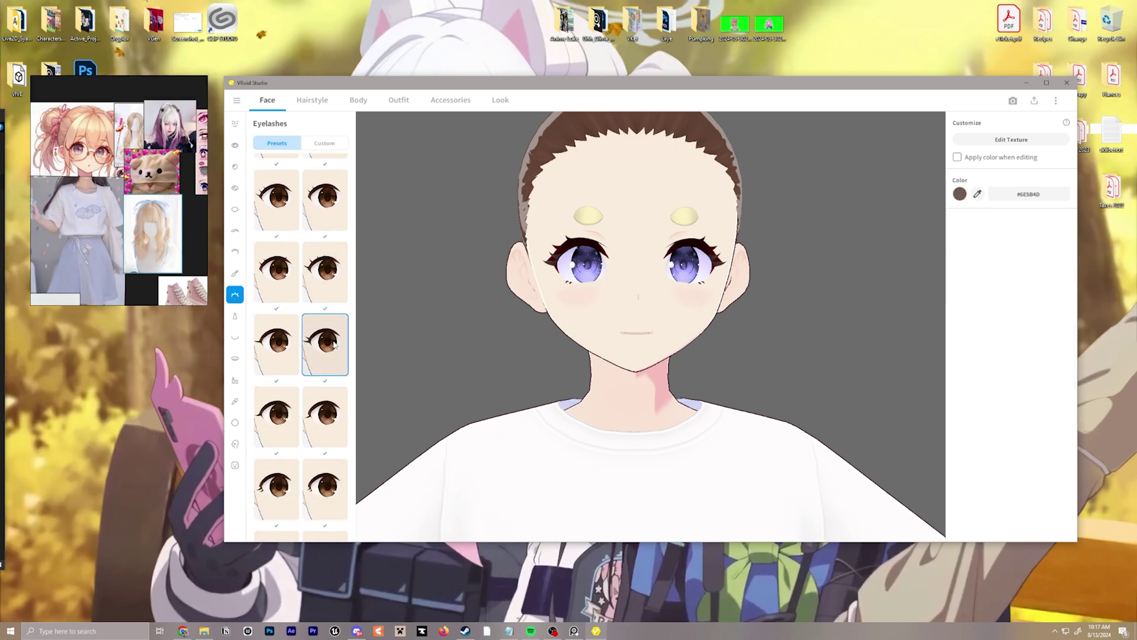
pyautogui.click(960, 193)
pyautogui.click(914, 264)
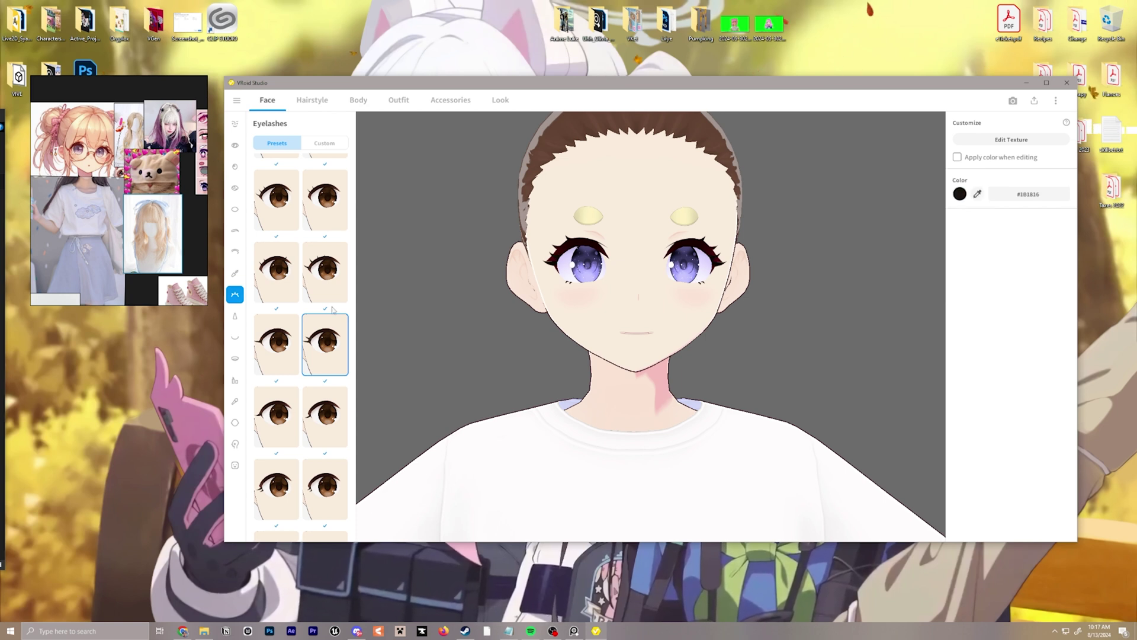
# Apply the nose preset in the third row, first column; set Nose Size to 0.379 and 0.106, Width 0.515, Tip Position -1.000, Lower Ear Base 0.247.
pyautogui.click(235, 316)
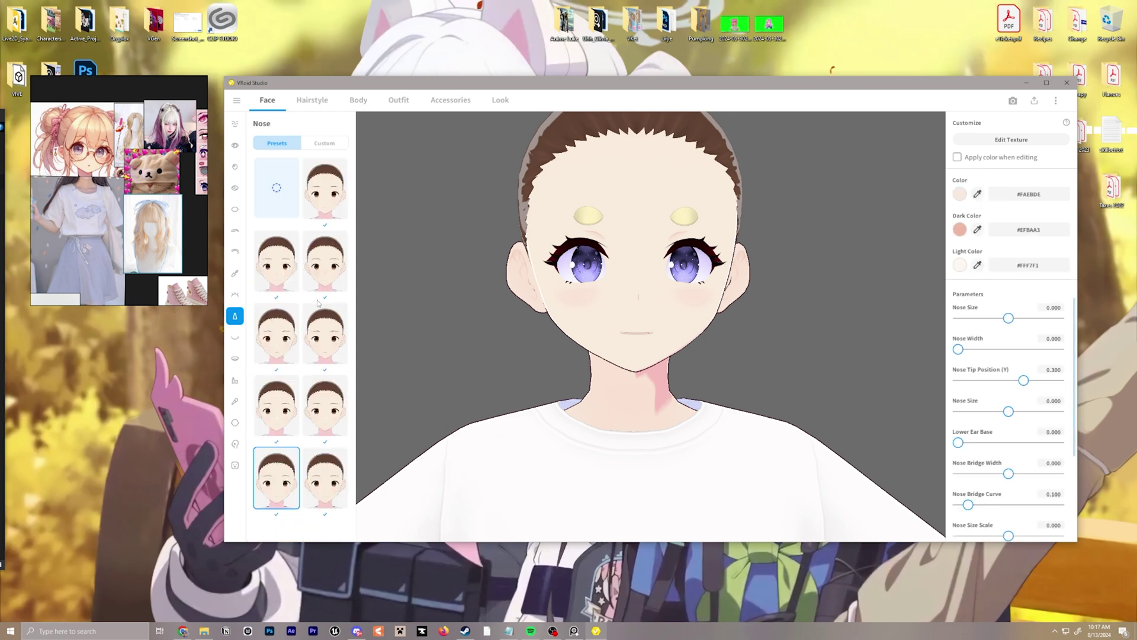
pyautogui.click(276, 333)
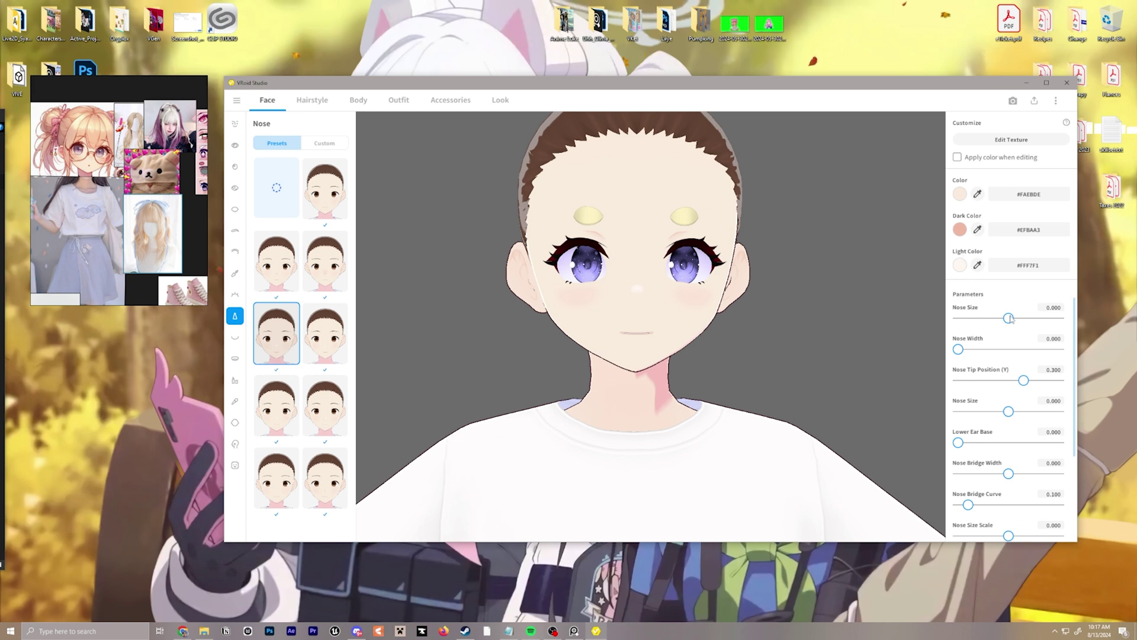
pyautogui.moveTo(1008, 318); pyautogui.dragTo(945, 382)
pyautogui.moveTo(1009, 412); pyautogui.dragTo(1014, 412)
pyautogui.moveTo(958, 442); pyautogui.dragTo(965, 474)
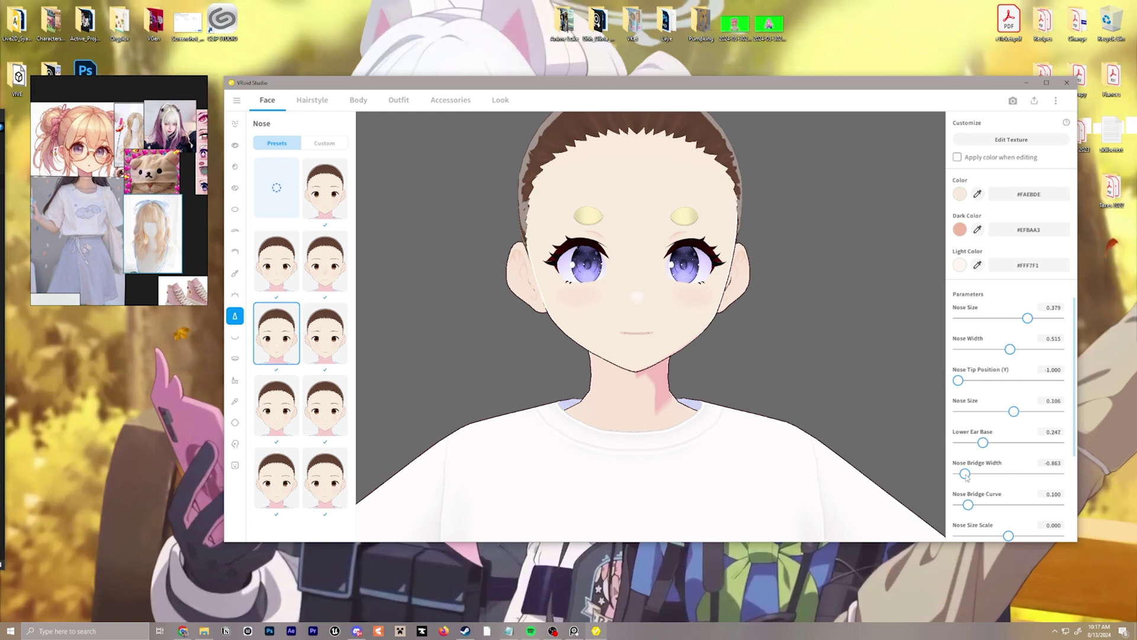
# Set Nose Bridge Width to 0.520, Nose Bridge Curve to 0.119, Nose Size Scale to -0.489, and Nose Base Prominence (Y) to 0.026.
pyautogui.scroll(-3, 1033, 473)
pyautogui.moveTo(967, 438); pyautogui.dragTo(1010, 500)
pyautogui.scroll(-3, 1031, 474)
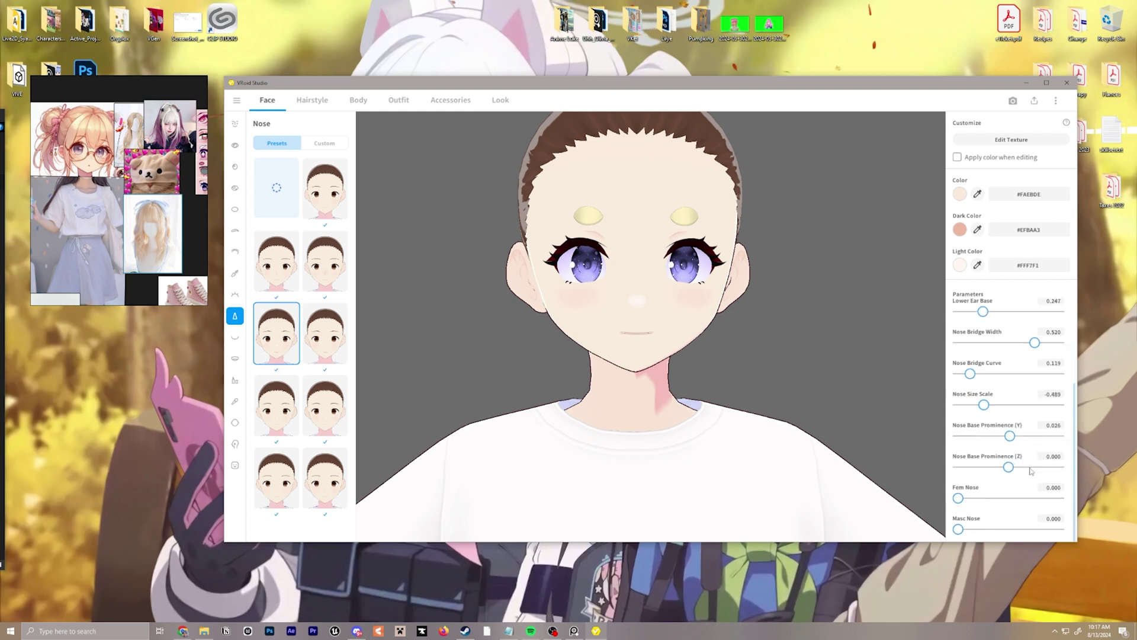
# Recolor the mouth to crimson, #C1093E, and set Mouth Width to -0.687 and Mouth Position (Y) to 0.004.
pyautogui.click(234, 337)
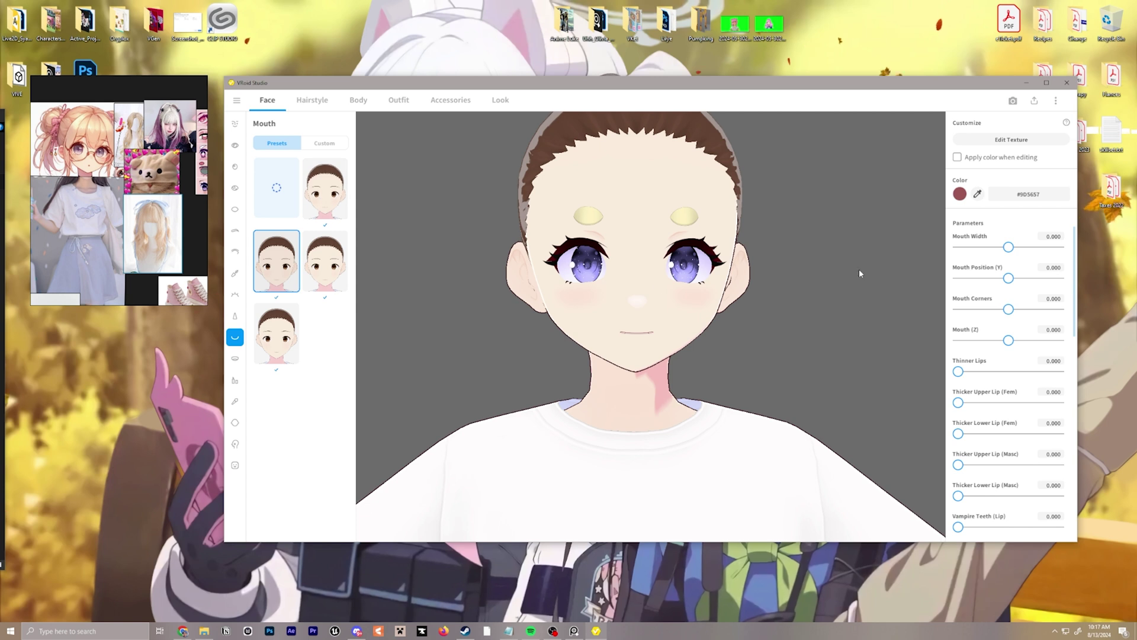
pyautogui.click(960, 195)
pyautogui.click(922, 219)
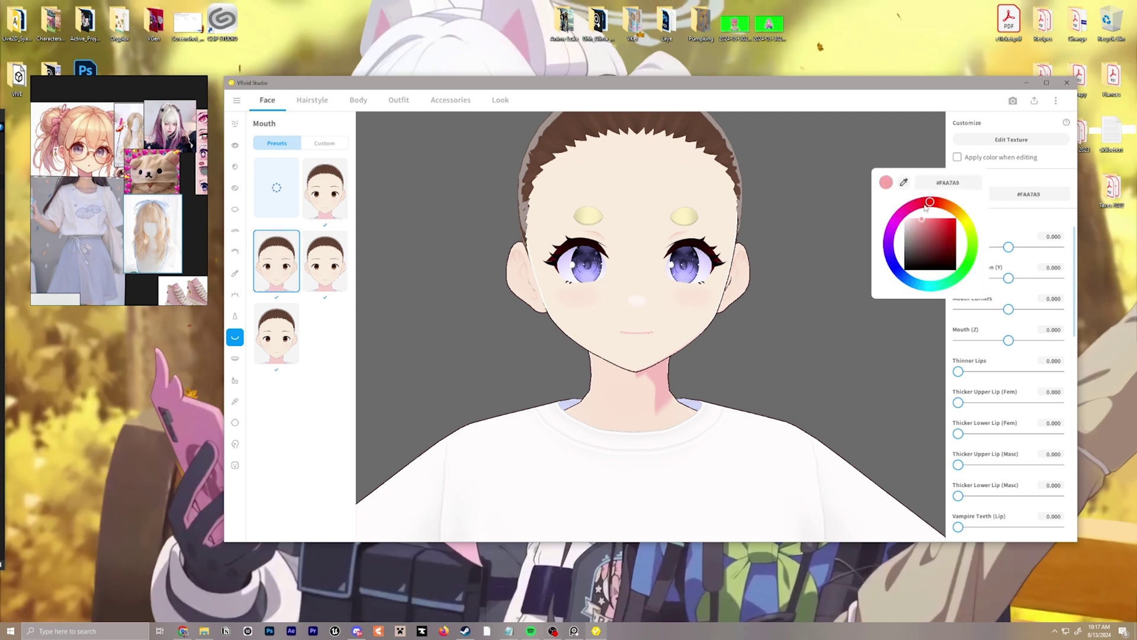
pyautogui.moveTo(920, 217); pyautogui.dragTo(955, 232)
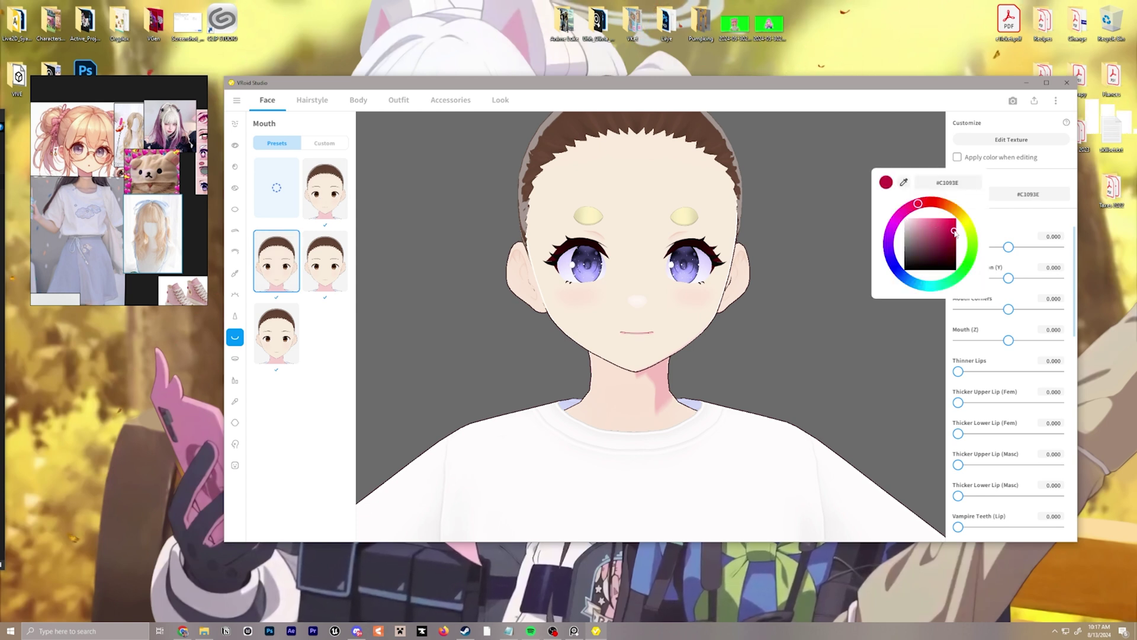
pyautogui.click(909, 327)
pyautogui.click(973, 247)
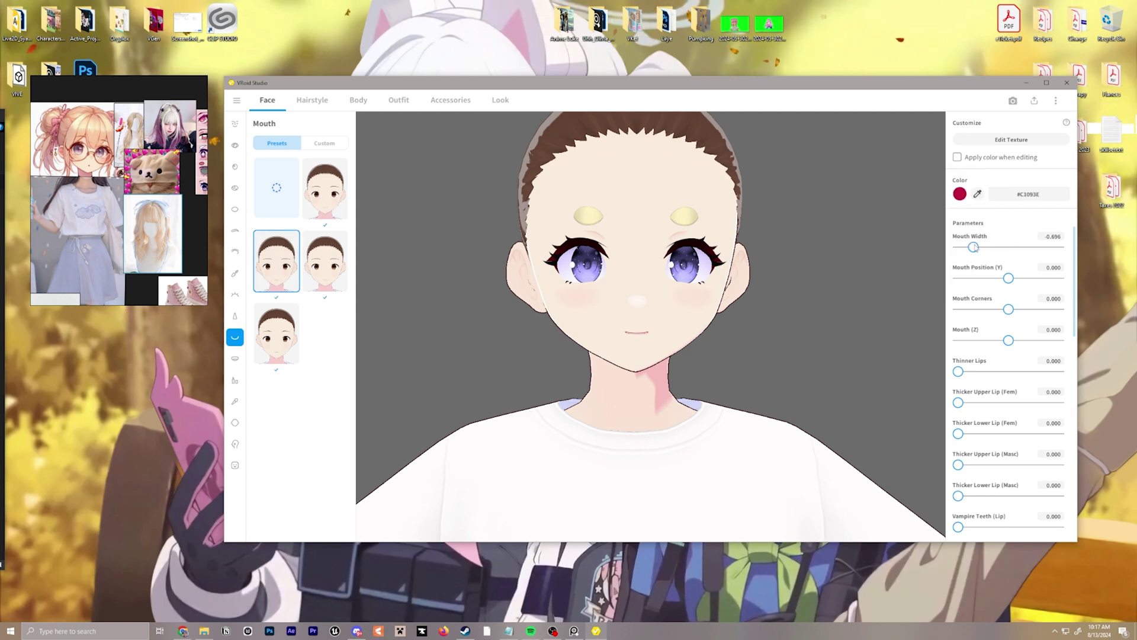
pyautogui.click(1009, 279)
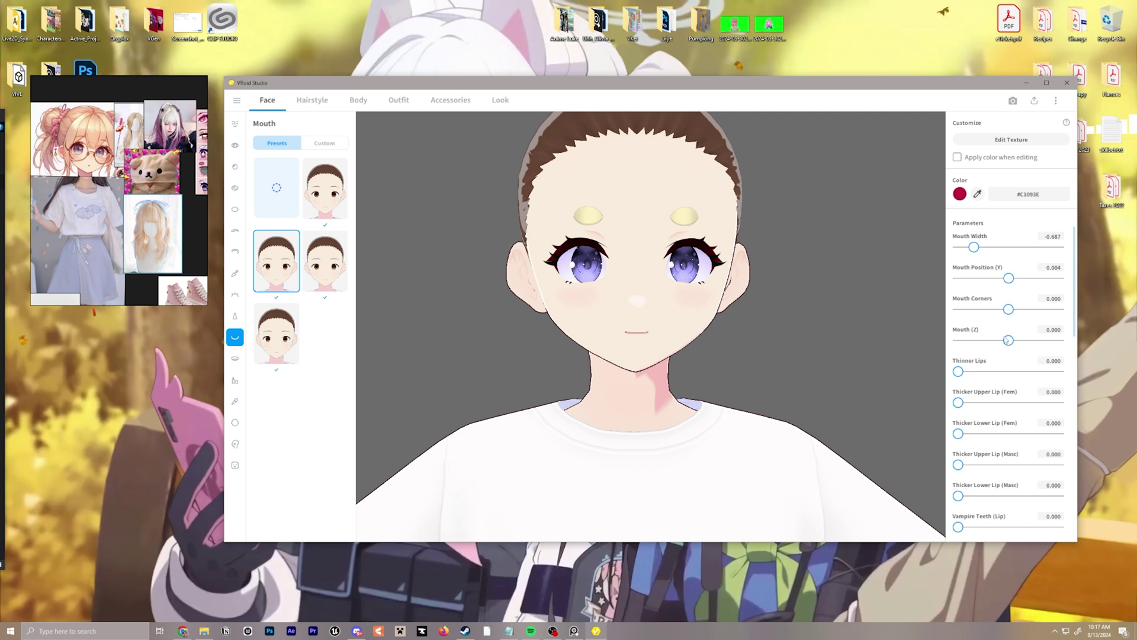
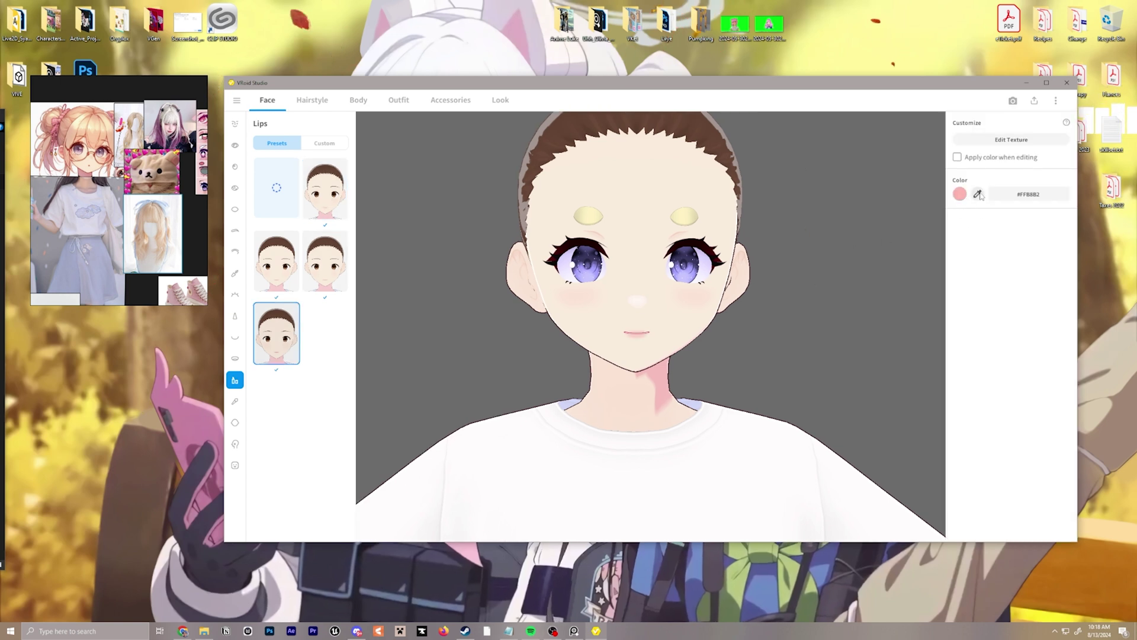
# Apply the cheek preset in the second row, second column, and recolor the blush to pale peach, #FFD4CC.
pyautogui.click(235, 401)
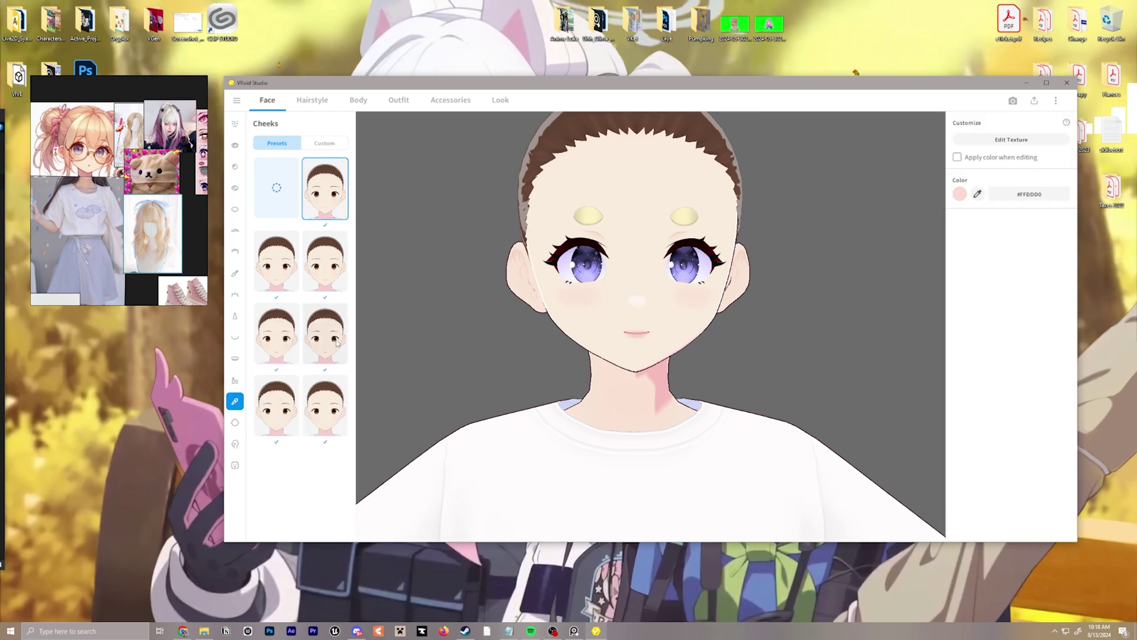
pyautogui.click(325, 260)
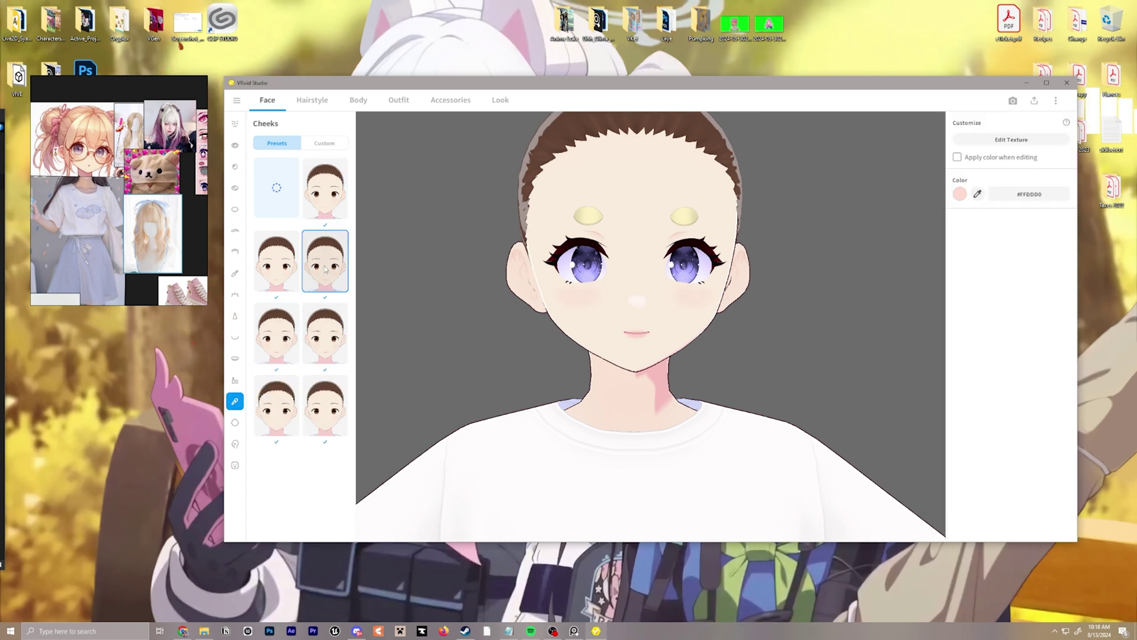
pyautogui.click(960, 194)
pyautogui.click(946, 203)
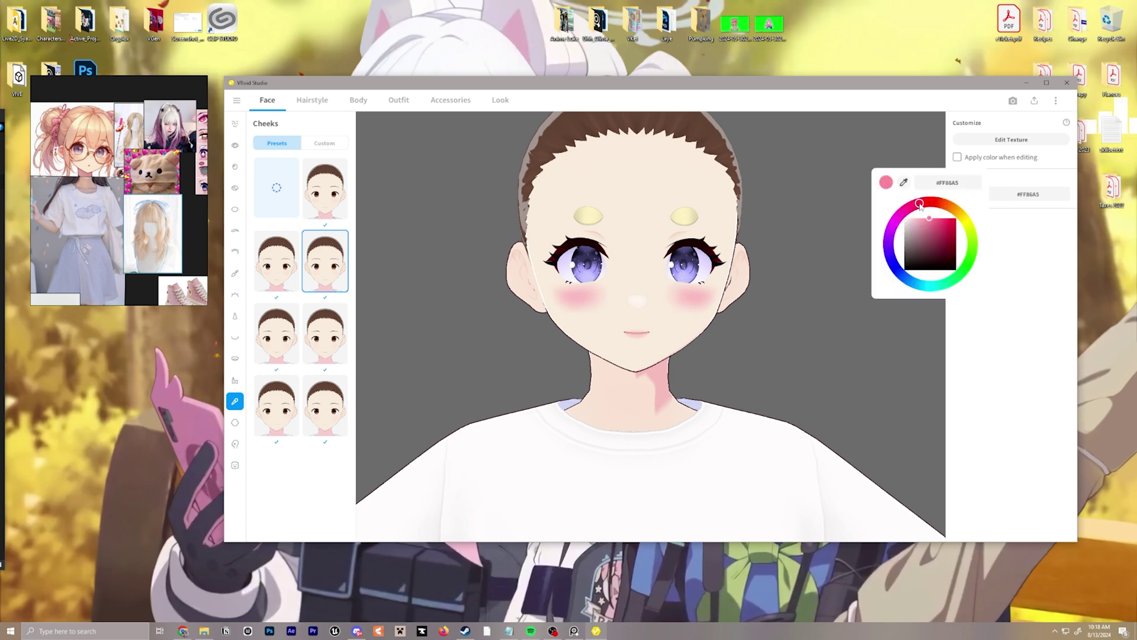
pyautogui.moveTo(947, 203); pyautogui.dragTo(940, 203)
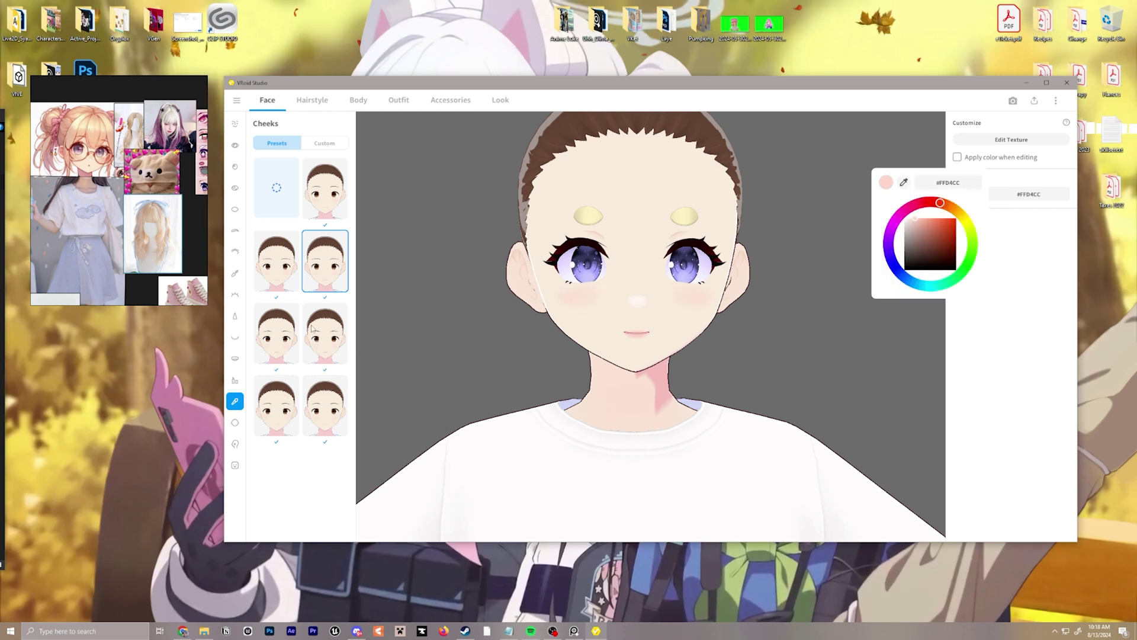
# Try the bandage face paint, and replace it with the preset that has whisker-like stripes on both cheeks.
pyautogui.click(235, 422)
pyautogui.click(235, 446)
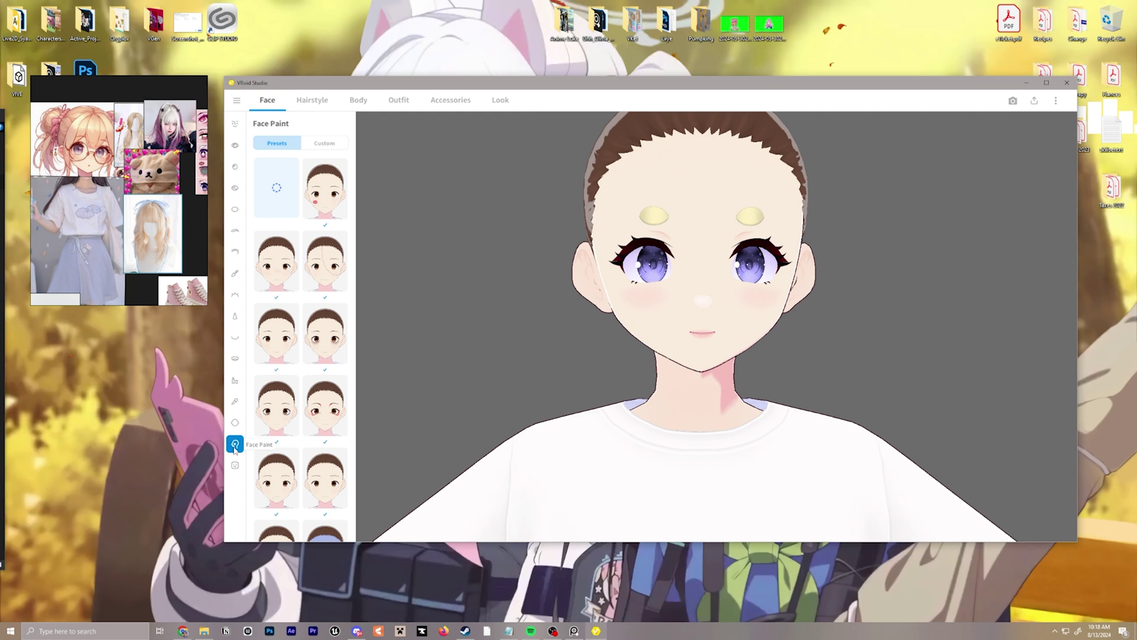
pyautogui.scroll(-5, 325, 355)
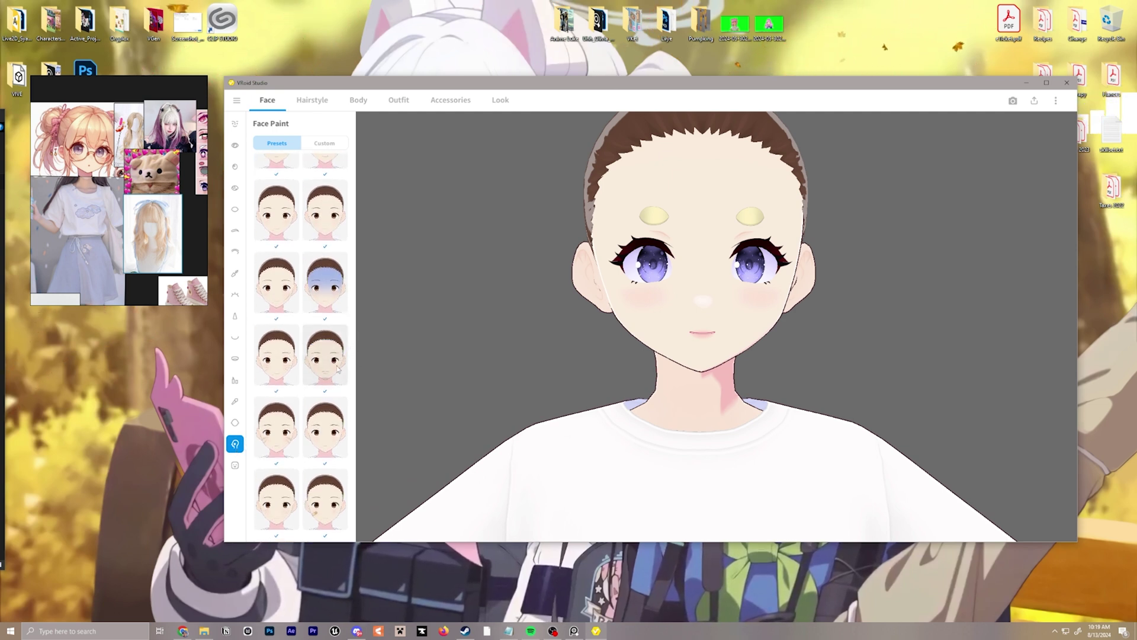
pyautogui.click(325, 501)
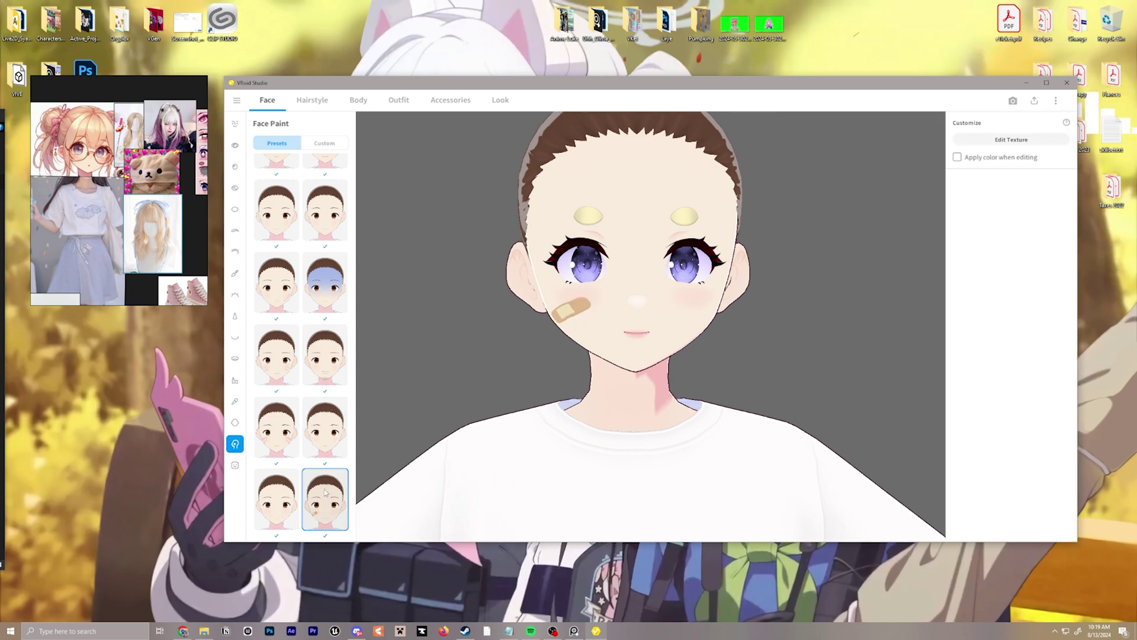
pyautogui.click(283, 444)
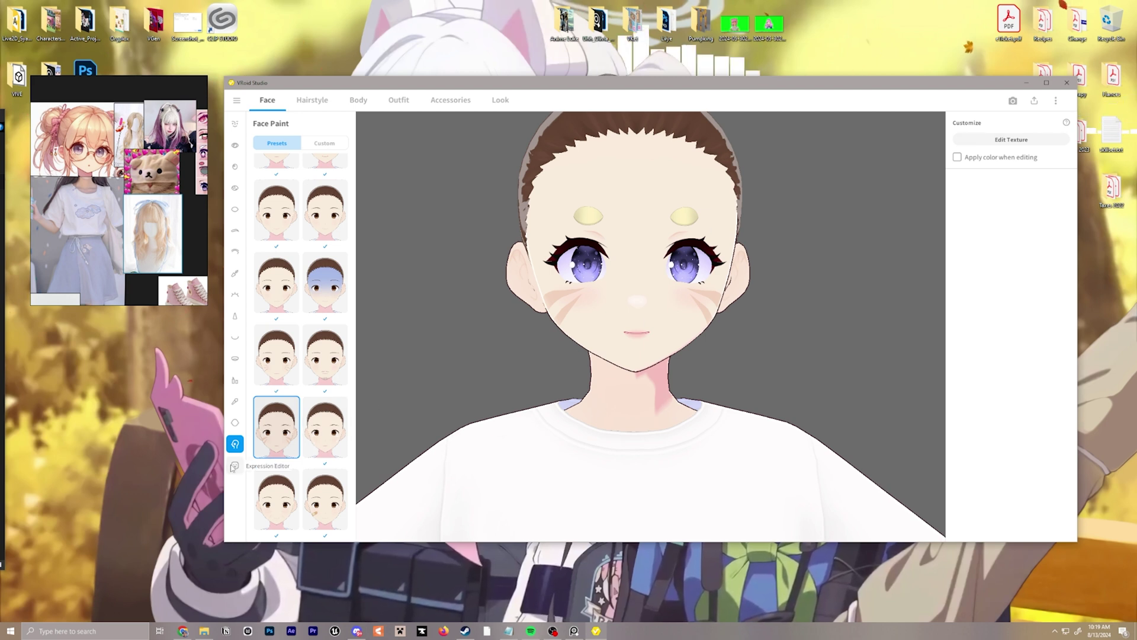
# Preview the avatar's facial expressions, including Smiling, Sad, Angry, Happy and the vowel mouth shapes, and return to Neutral.
pyautogui.click(235, 465)
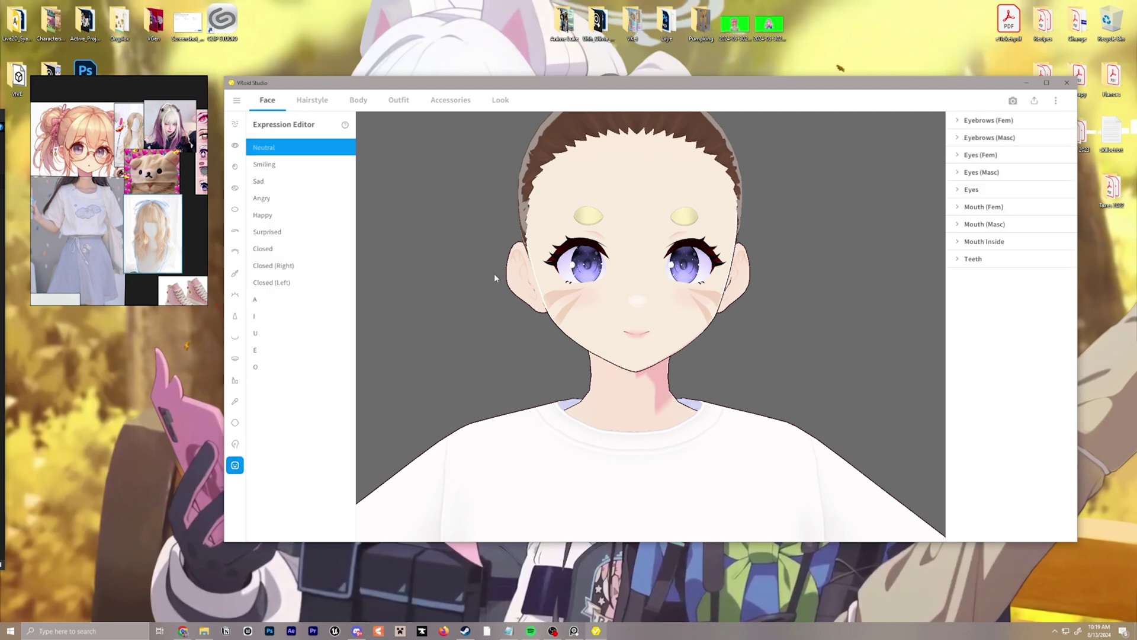
pyautogui.click(278, 165)
pyautogui.click(279, 180)
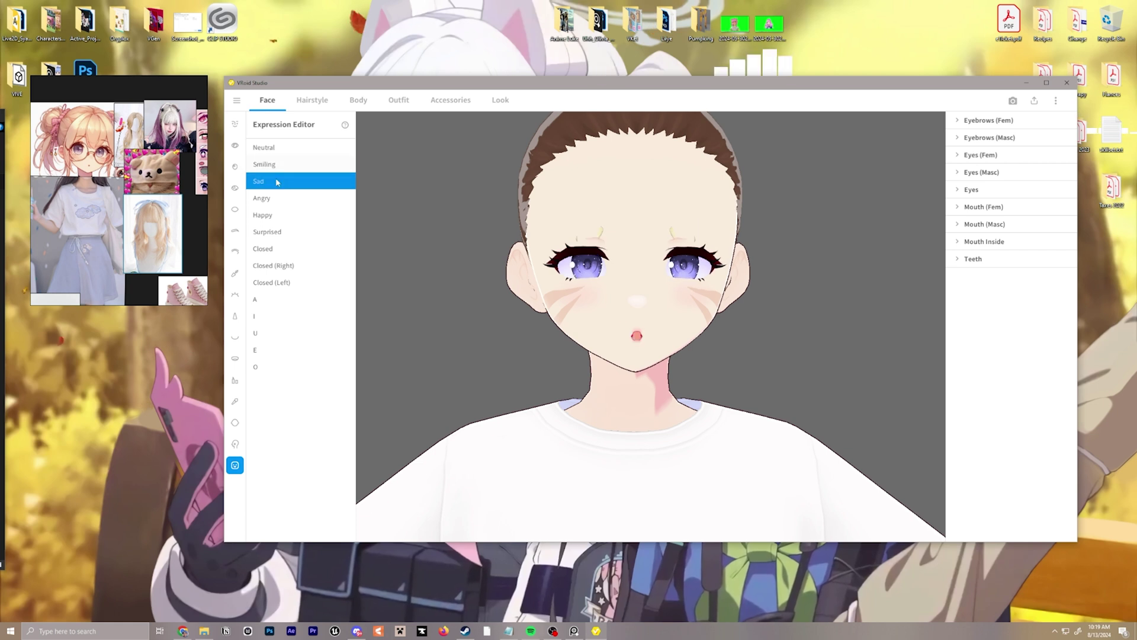
pyautogui.click(281, 199)
pyautogui.click(282, 213)
pyautogui.click(286, 199)
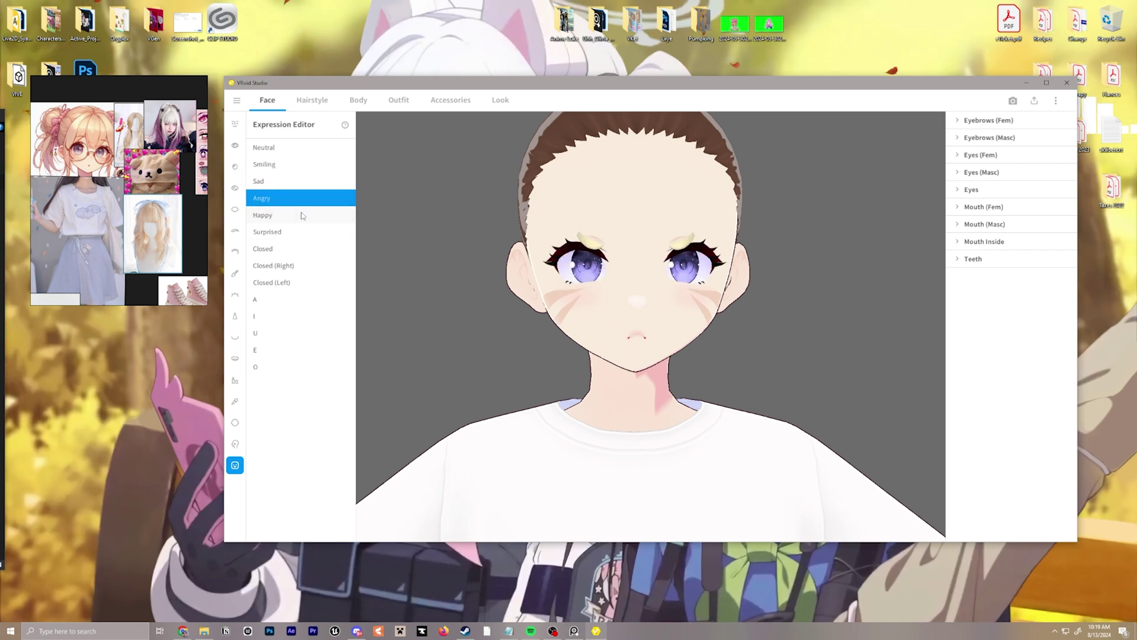
pyautogui.click(303, 316)
pyautogui.click(306, 333)
pyautogui.click(308, 350)
pyautogui.click(309, 147)
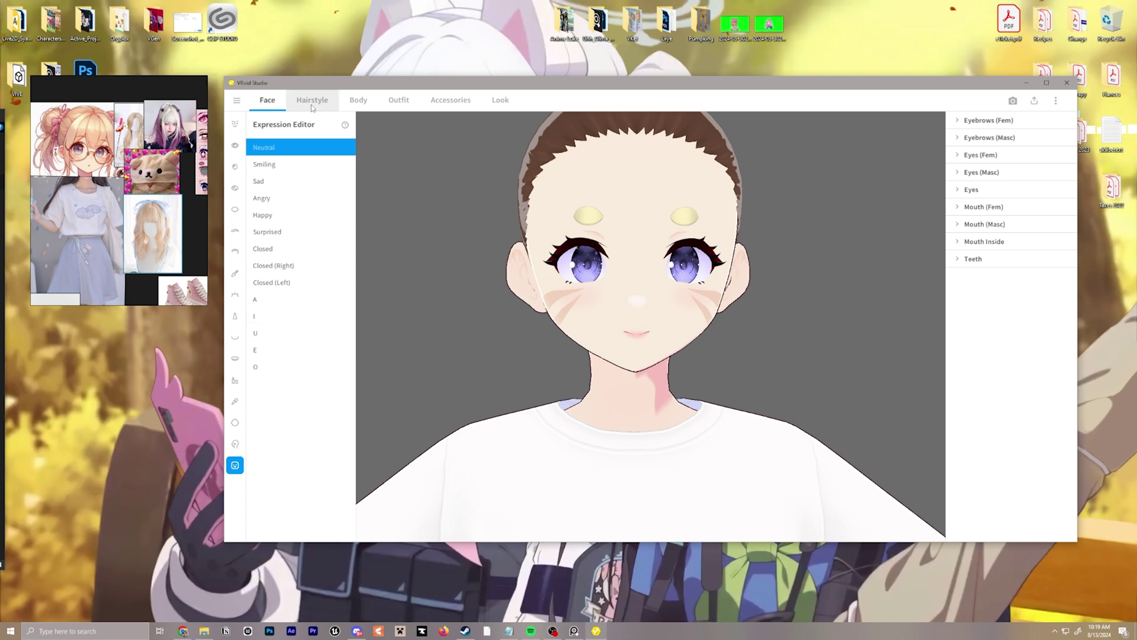
# Give the avatar the first side-swept front hair preset and the shoulder-length bob preset for the back hair.
pyautogui.click(312, 106)
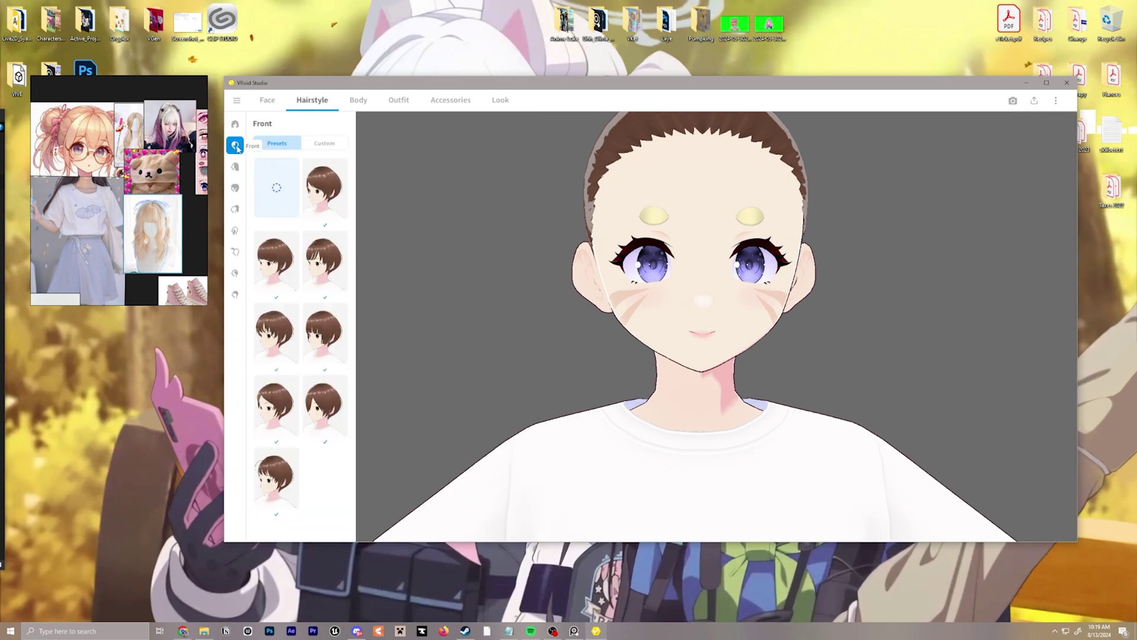
pyautogui.click(318, 193)
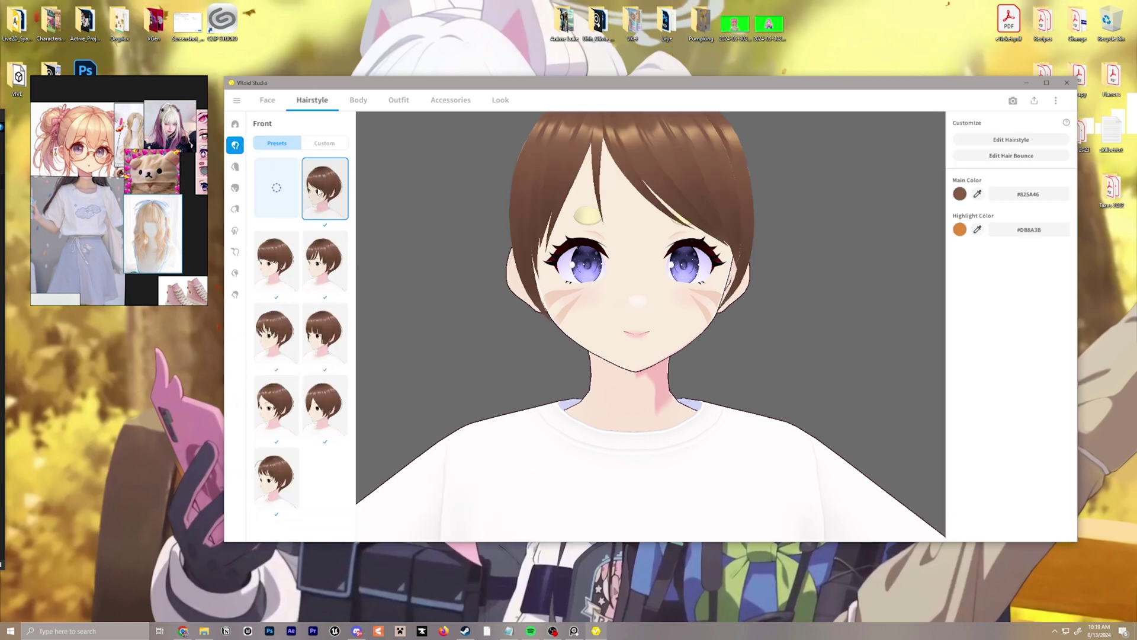
pyautogui.click(235, 166)
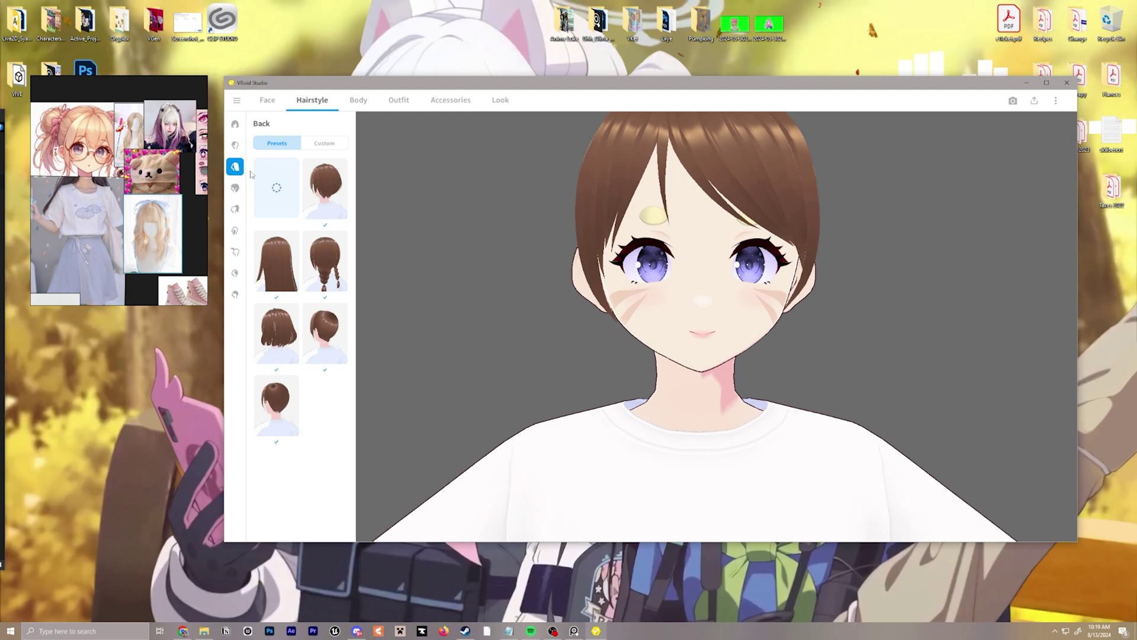
pyautogui.click(286, 331)
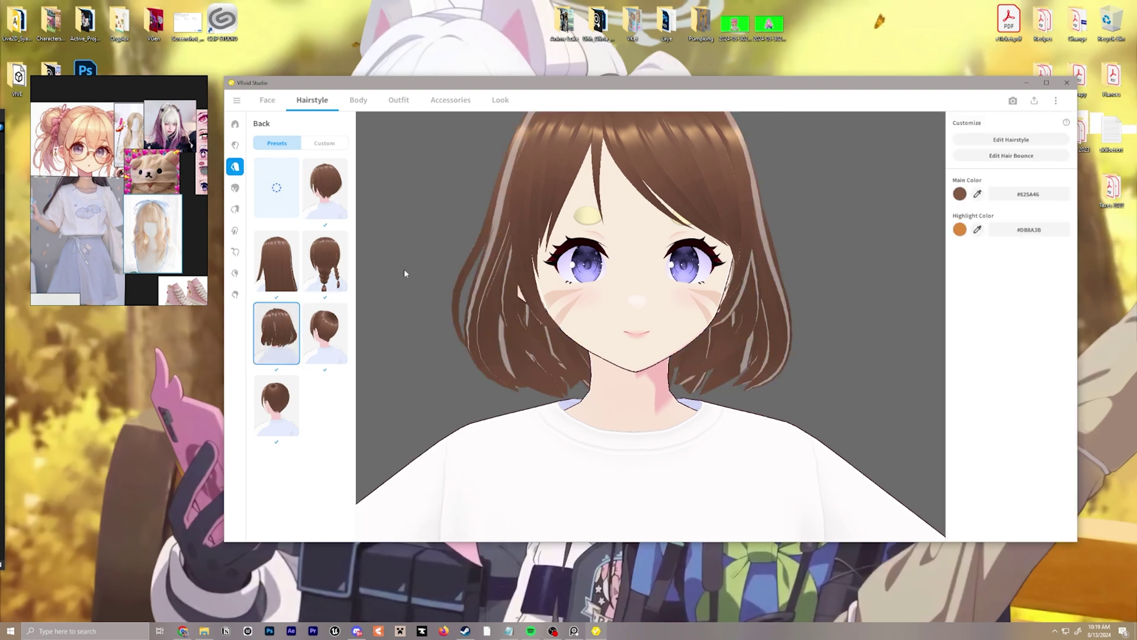
# Set the hair's main color to peach pink, #FFCFC1, and its highlight color to pale pink, #FFE6F5.
pyautogui.click(959, 194)
pyautogui.moveTo(923, 249)
pyautogui.mouseDown()
pyautogui.moveTo(915, 222)
pyautogui.moveTo(904, 225)
pyautogui.moveTo(942, 212)
pyautogui.mouseUp()
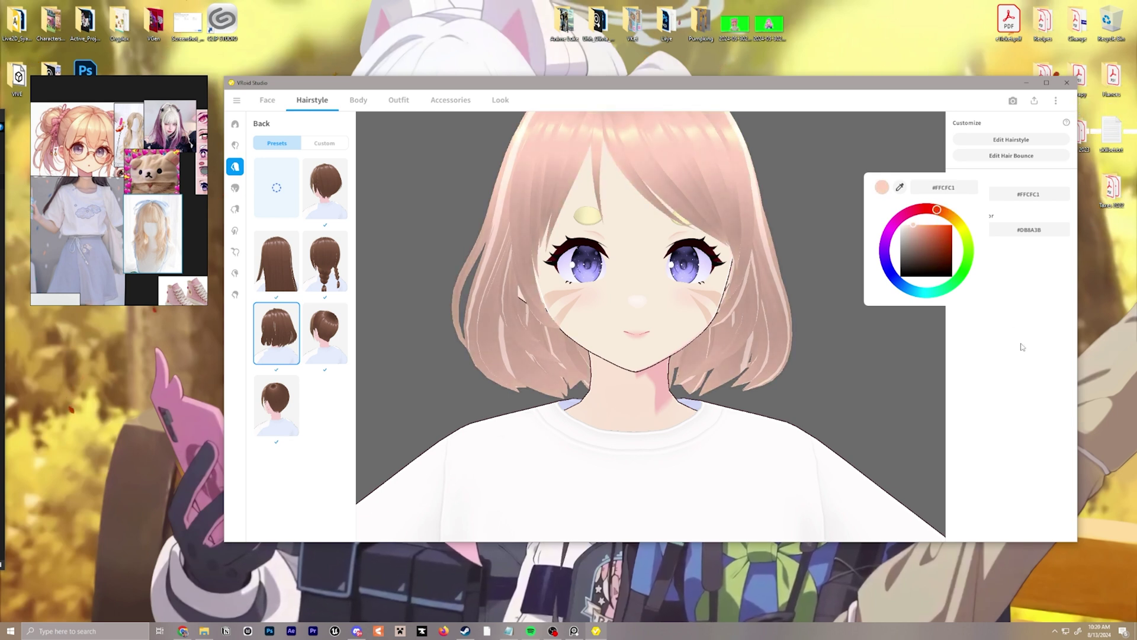
pyautogui.click(999, 305)
pyautogui.click(960, 230)
pyautogui.moveTo(919, 266); pyautogui.dragTo(912, 257)
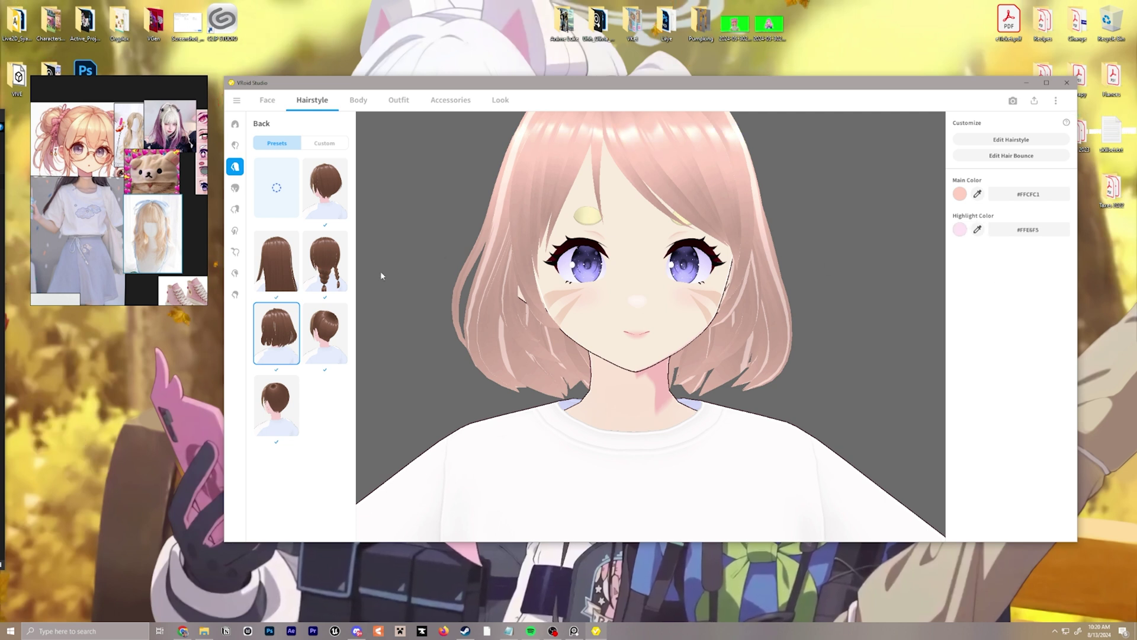
# Recolor the eyebrows with a pink tone sampled to match the avatar's hair.
pyautogui.click(267, 102)
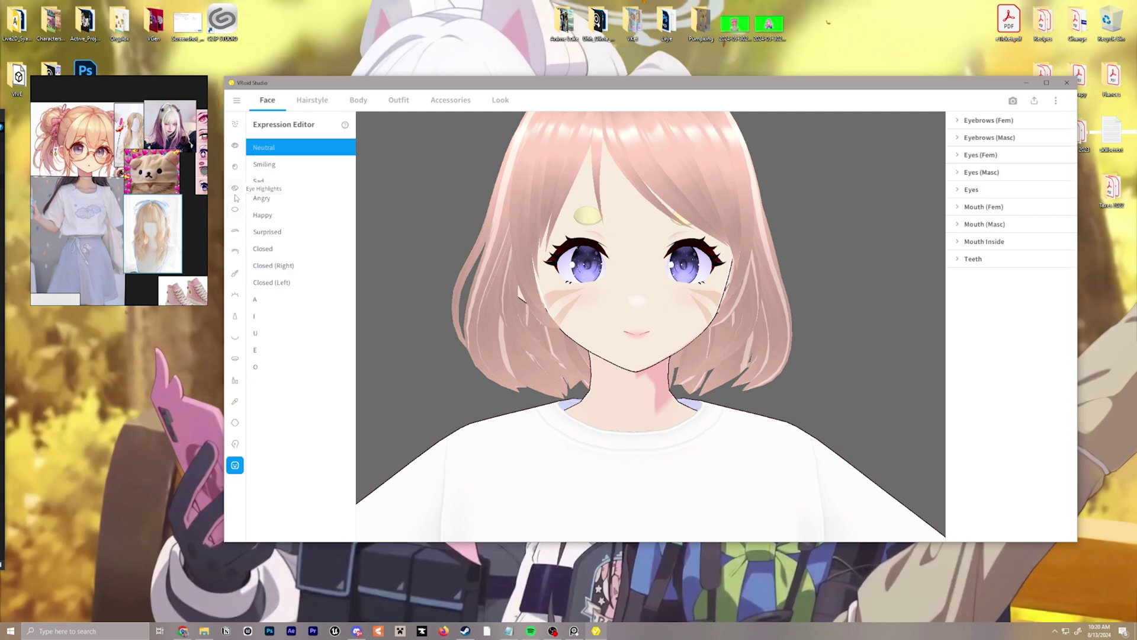
pyautogui.click(236, 230)
pyautogui.click(977, 194)
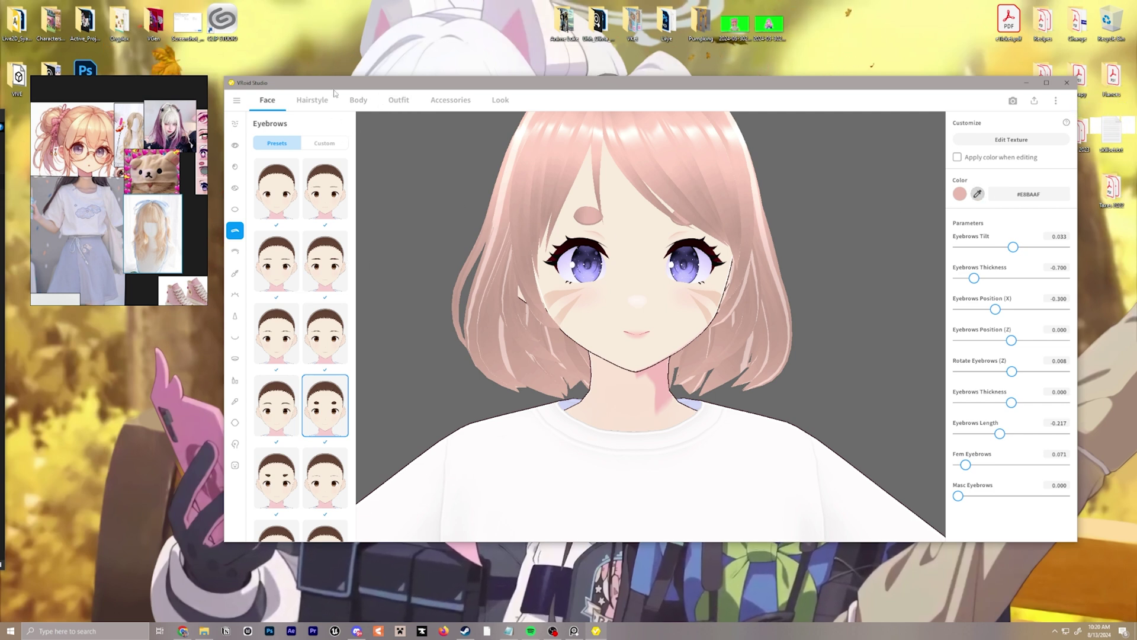
# Compare the hair extension presets and add the twin-bun extensions to the avatar's hair.
pyautogui.click(313, 100)
pyautogui.click(235, 189)
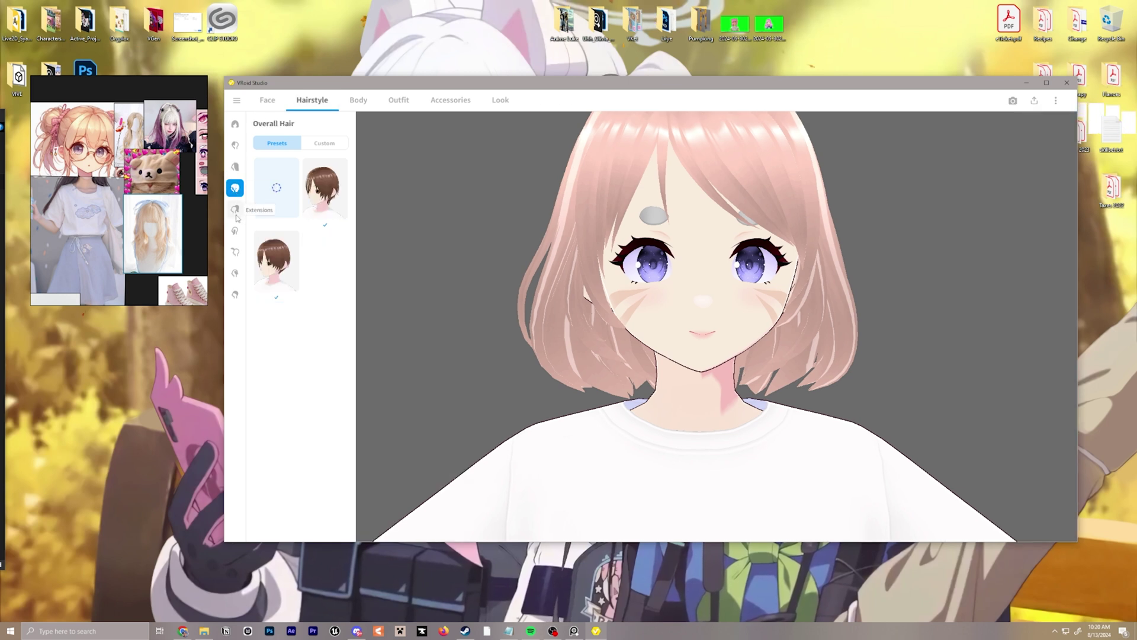
pyautogui.click(236, 212)
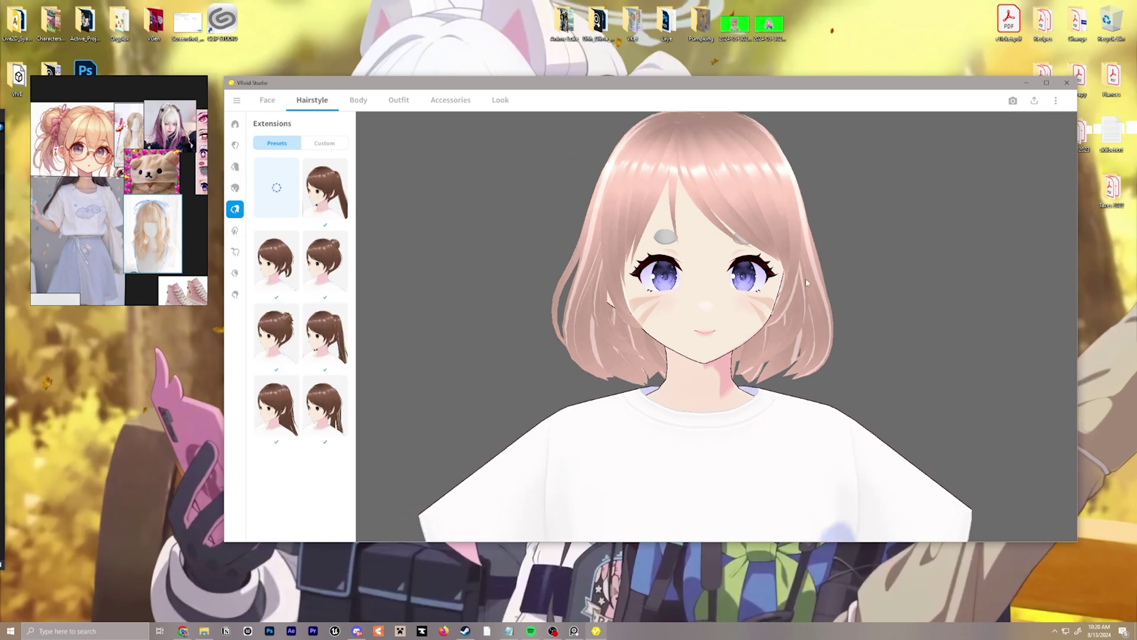
pyautogui.click(325, 264)
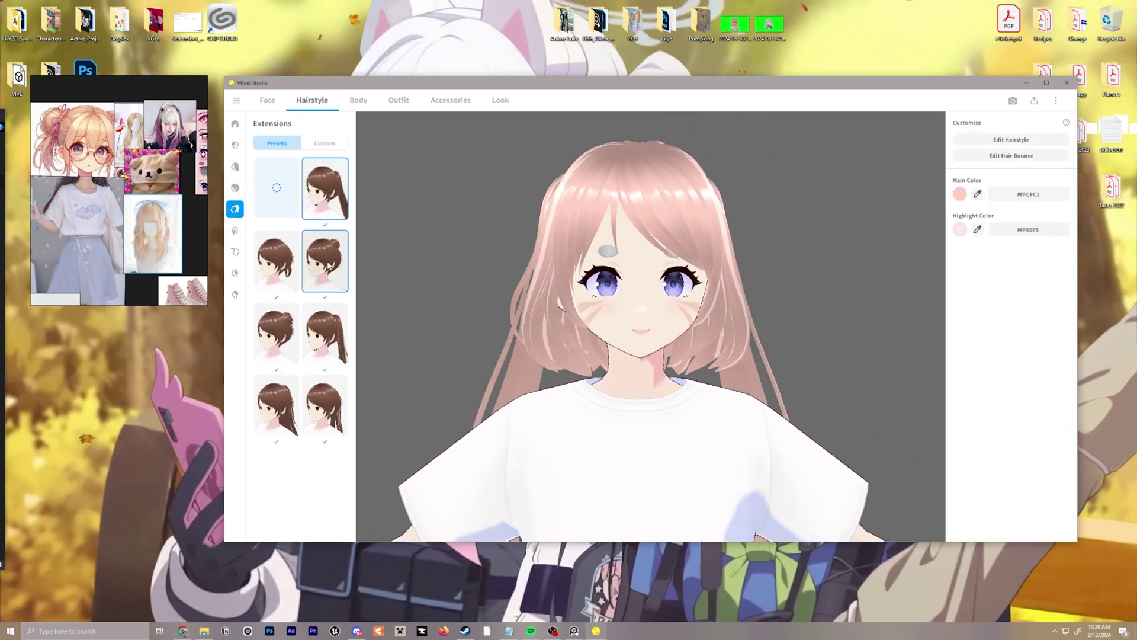
pyautogui.click(279, 330)
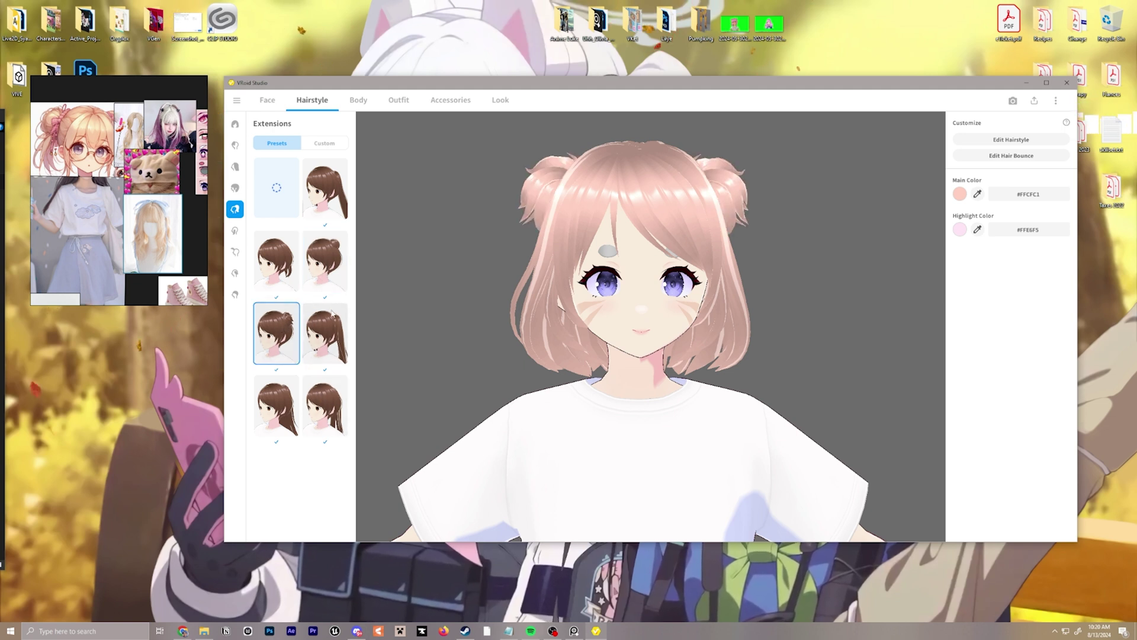
# Try the braided side hair presets on the avatar and remove the side hair again.
pyautogui.click(234, 230)
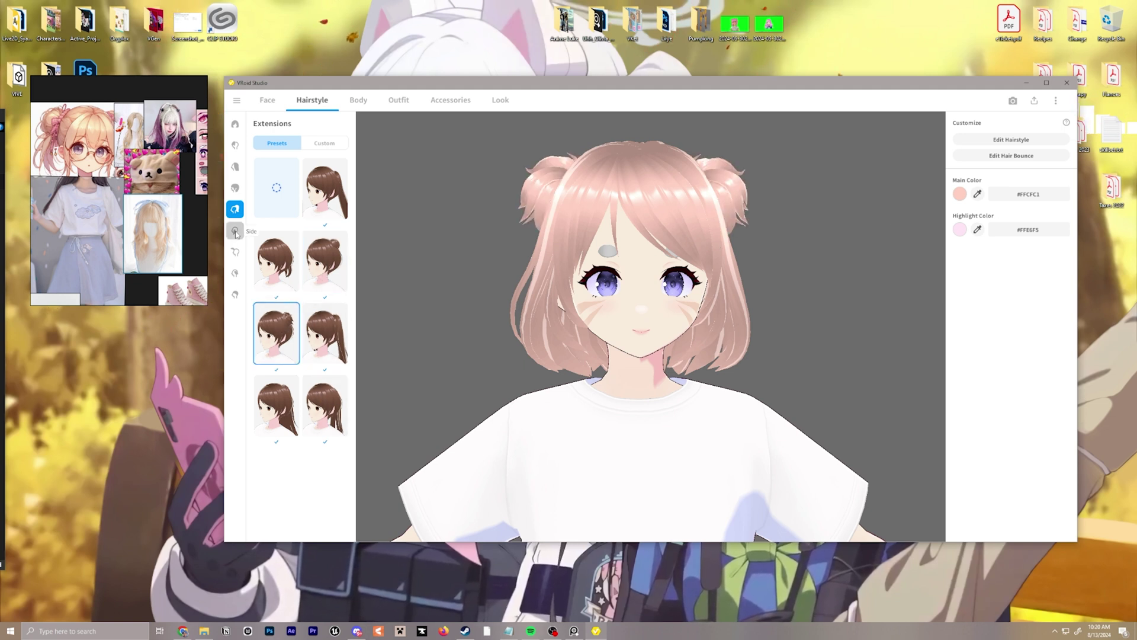
pyautogui.click(329, 244)
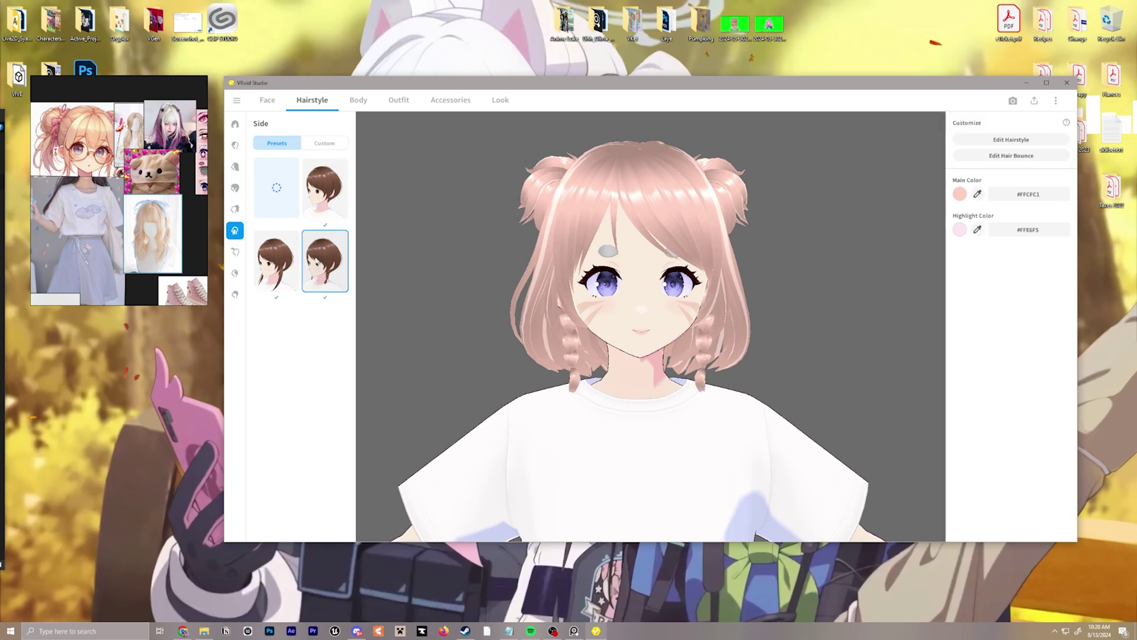
pyautogui.click(264, 271)
pyautogui.click(281, 200)
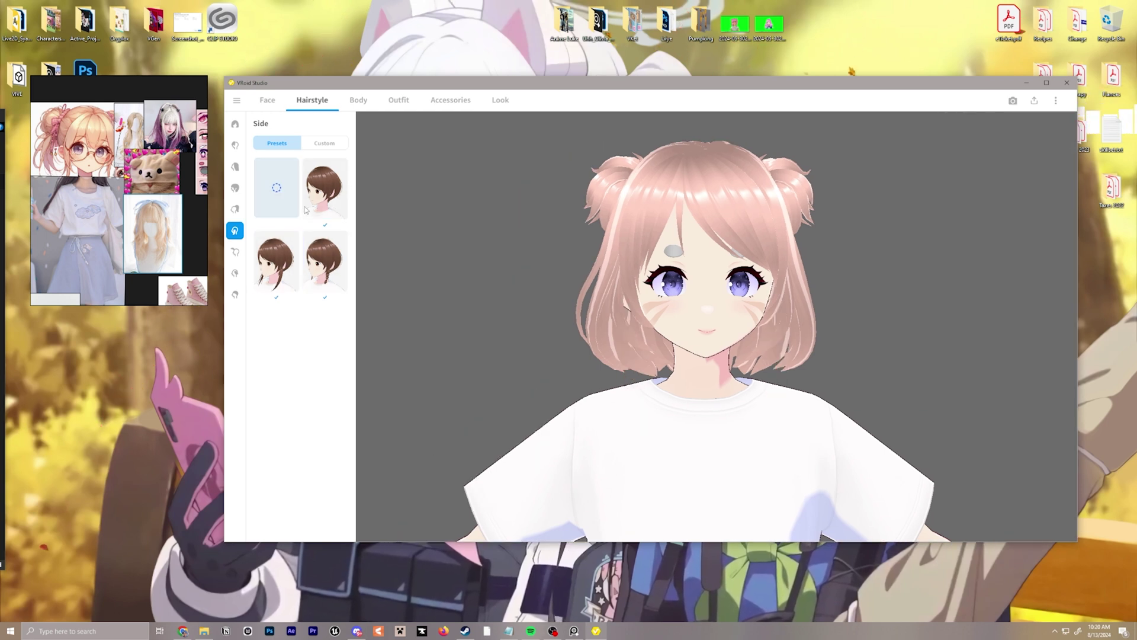
# Add a curled ahoge on top of the head and recolor the base hair light pink to match the hairstyle.
pyautogui.click(236, 253)
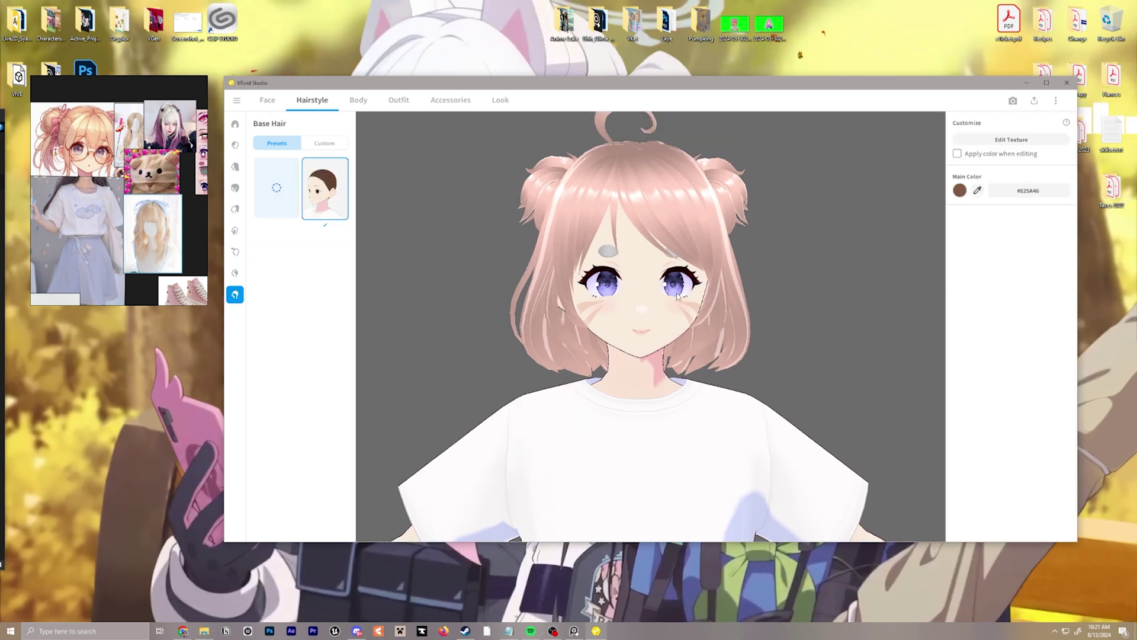
pyautogui.moveTo(687, 332); pyautogui.dragTo(735, 291, button='right')
pyautogui.moveTo(734, 291); pyautogui.dragTo(459, 288)
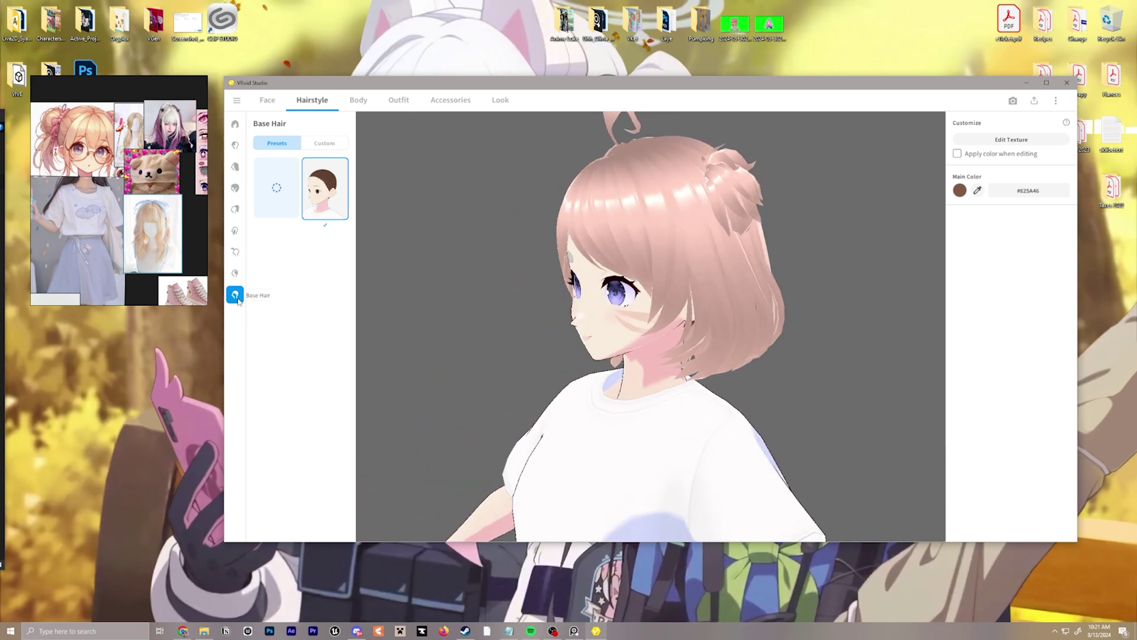
pyautogui.moveTo(548, 300); pyautogui.dragTo(731, 294)
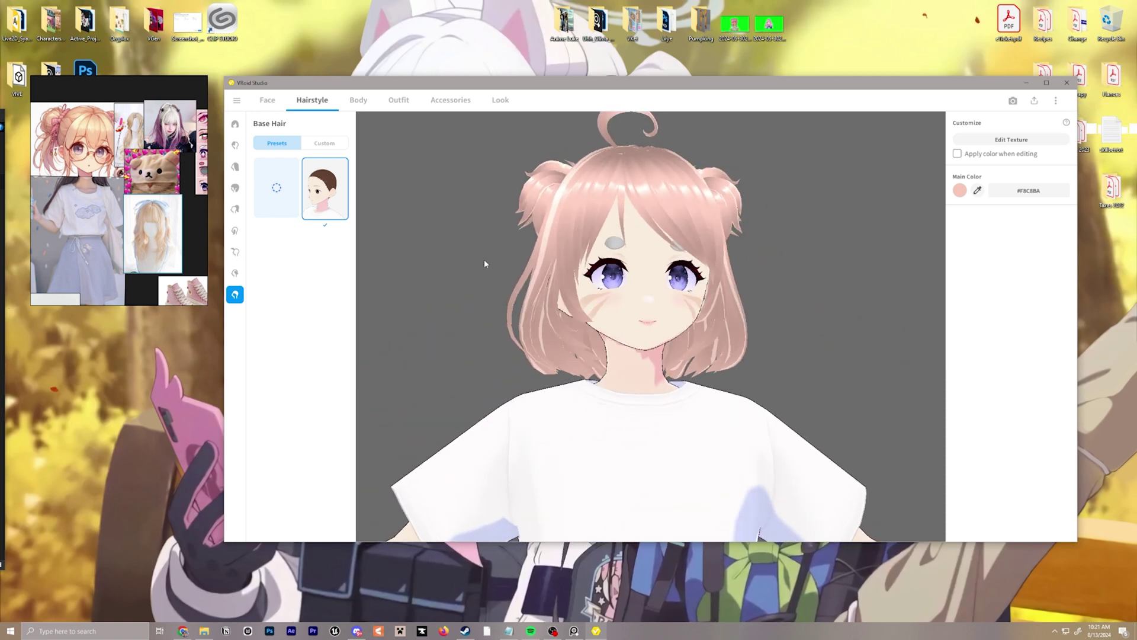
# Recolor the eyebrows dusty pink, #CFA599, by sampling a tone from the avatar.
pyautogui.click(267, 99)
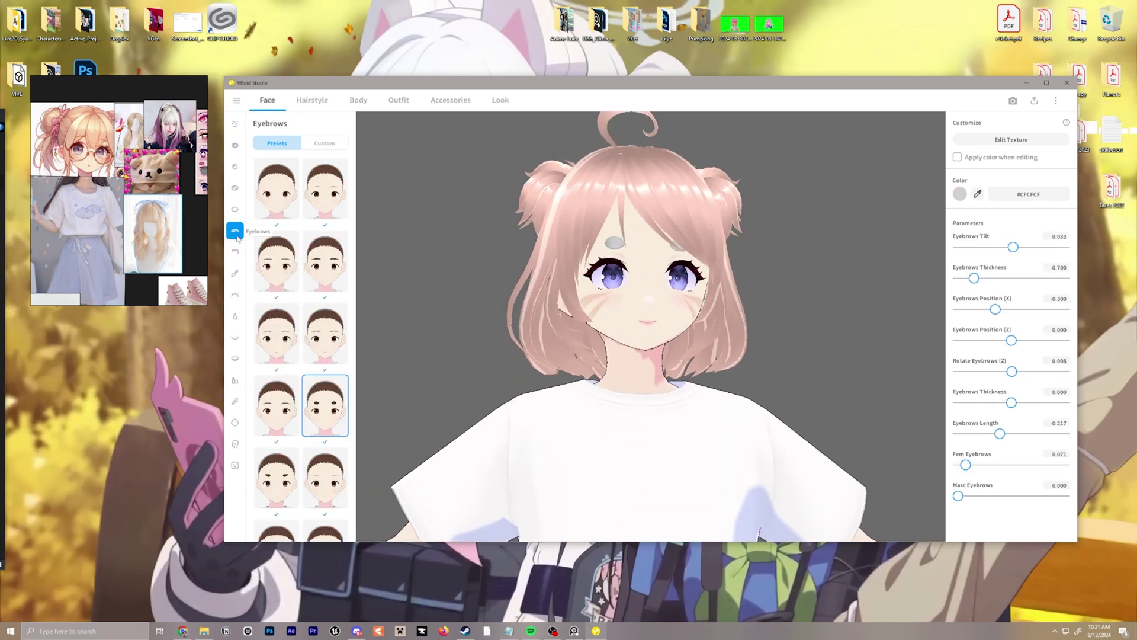
pyautogui.click(556, 200)
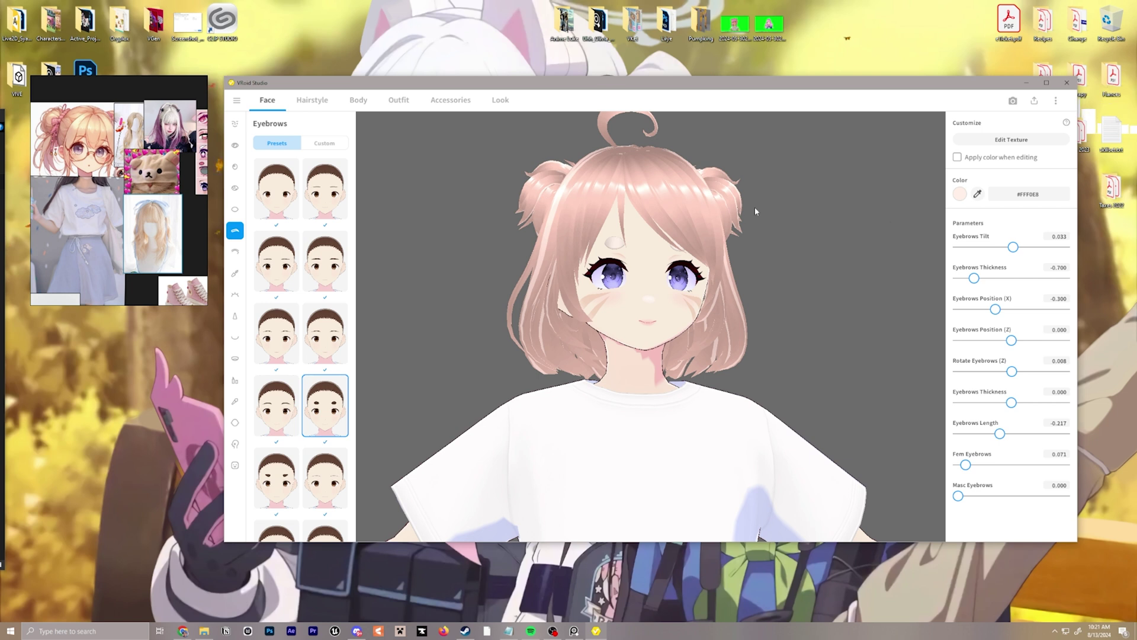
pyautogui.click(680, 241)
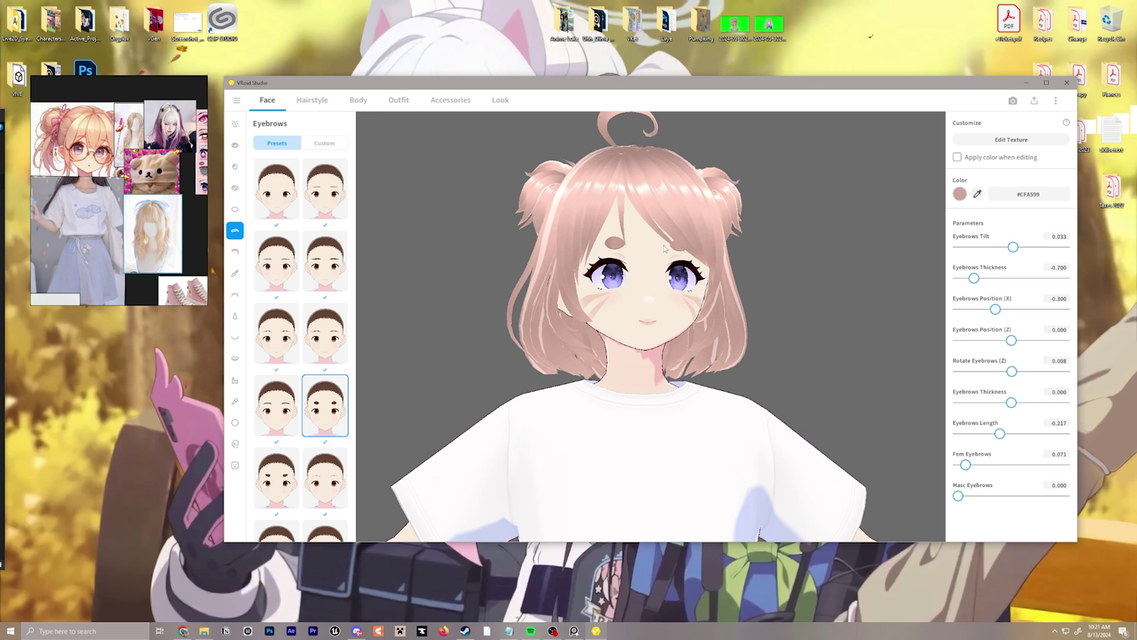
pyautogui.click(312, 100)
pyautogui.click(358, 100)
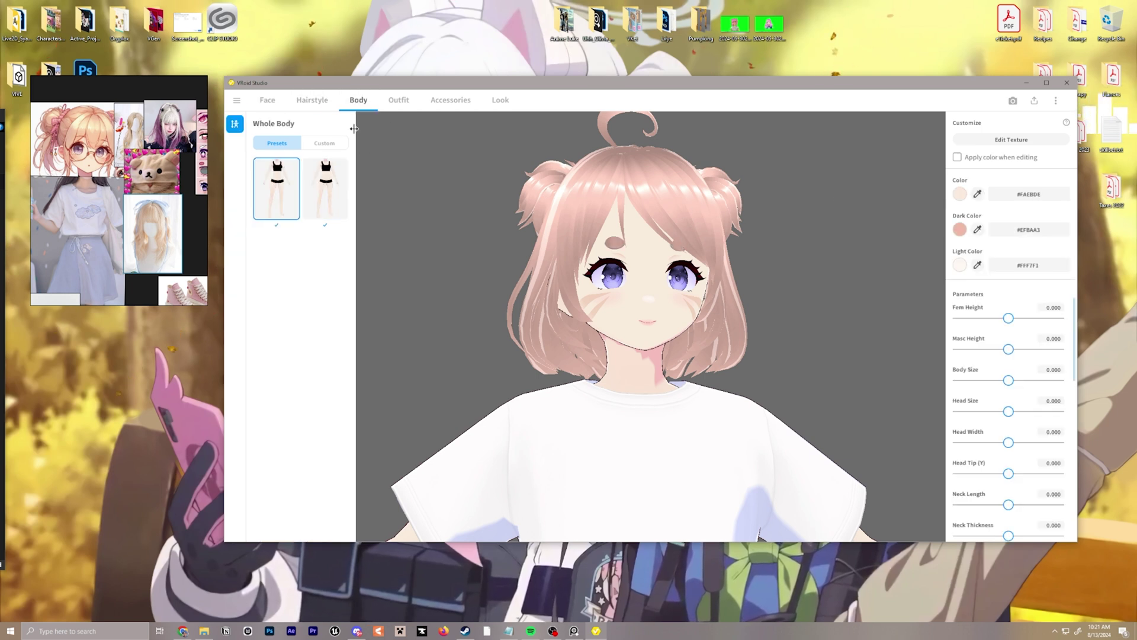
pyautogui.click(312, 99)
pyautogui.moveTo(491, 182)
pyautogui.mouseDown(button='right')
pyautogui.moveTo(520, 196)
pyautogui.moveTo(487, 193)
pyautogui.mouseUp(button='right')
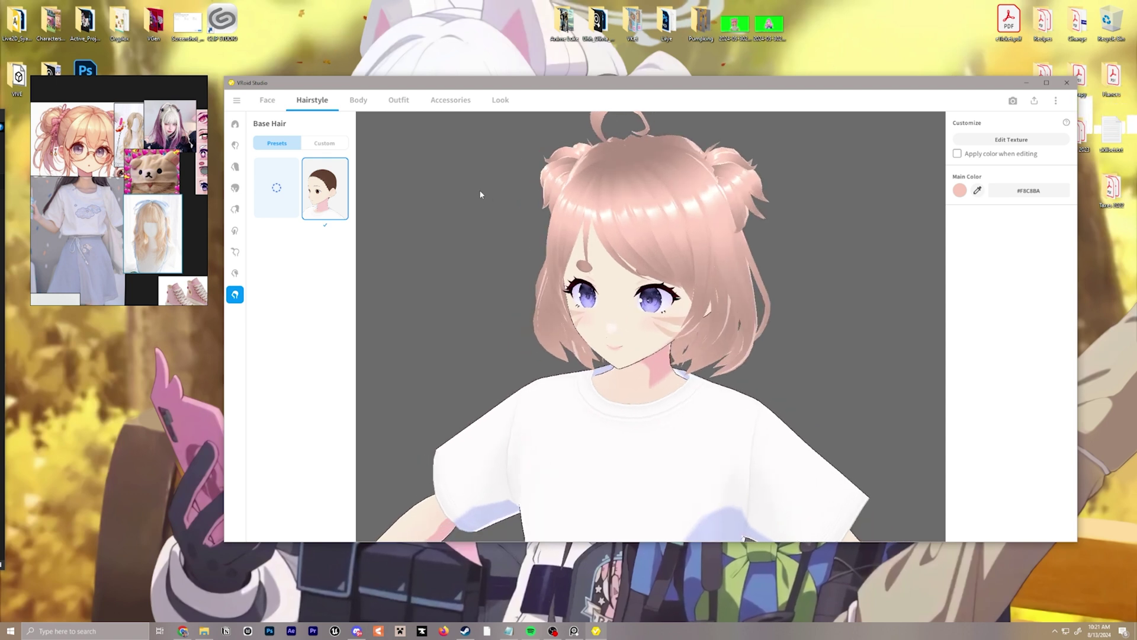
pyautogui.moveTo(513, 192); pyautogui.dragTo(663, 235, button='right')
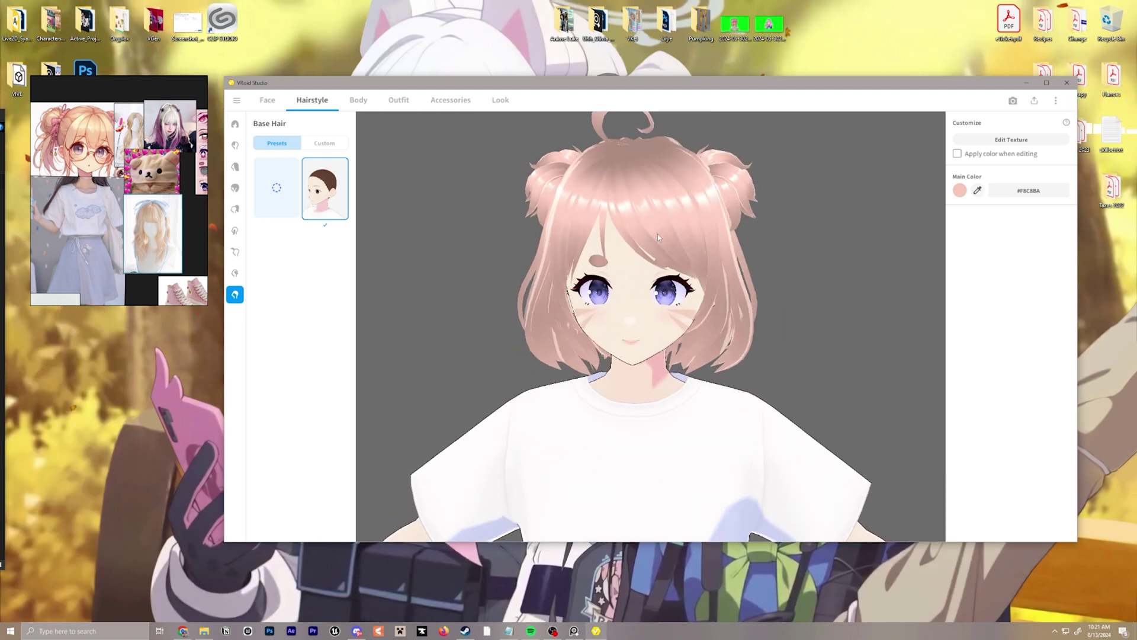
# Make the avatar shorter by setting Fem Height to -0.300, and look through the remaining body parameters.
pyautogui.click(358, 99)
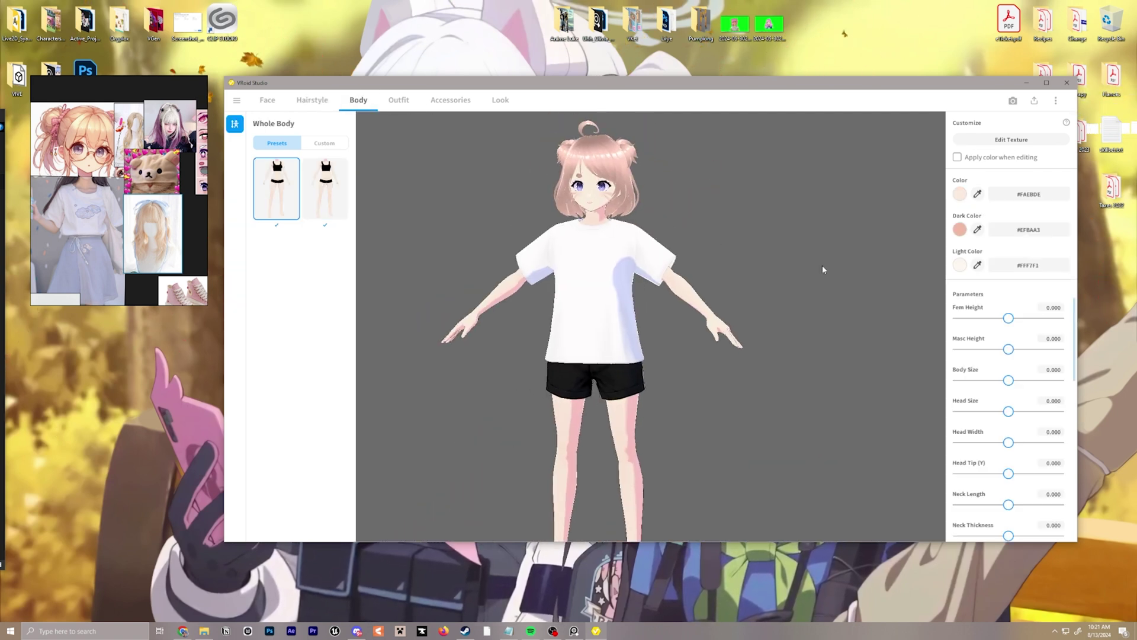
pyautogui.moveTo(1009, 318); pyautogui.dragTo(988, 317)
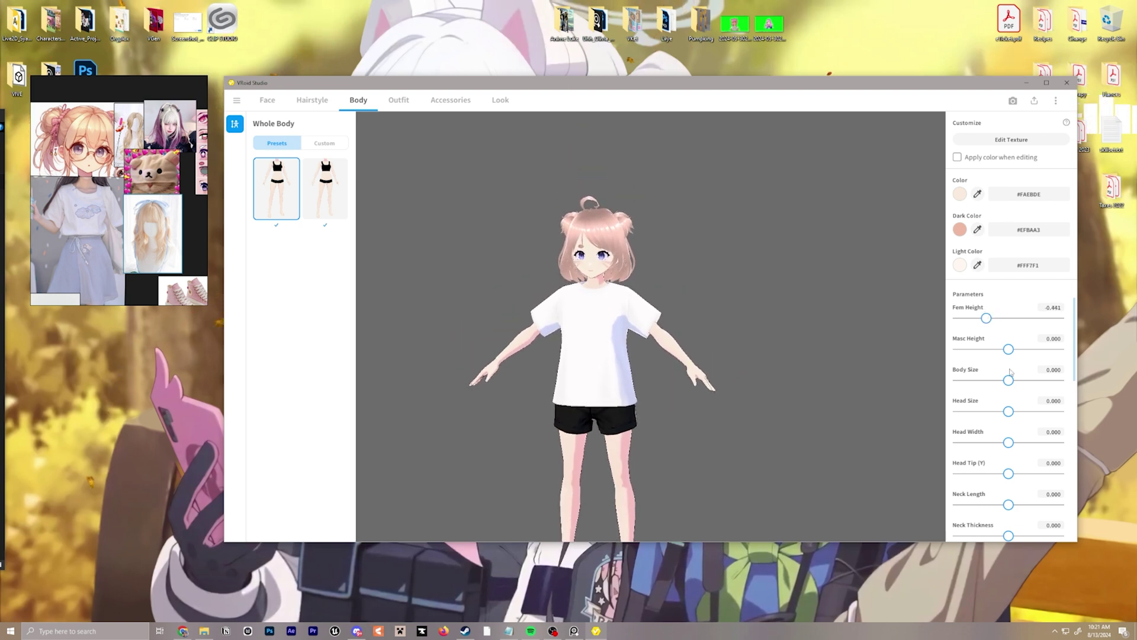
pyautogui.click(993, 318)
pyautogui.moveTo(1008, 411)
pyautogui.mouseDown()
pyautogui.moveTo(1046, 412)
pyautogui.moveTo(1008, 411)
pyautogui.mouseUp()
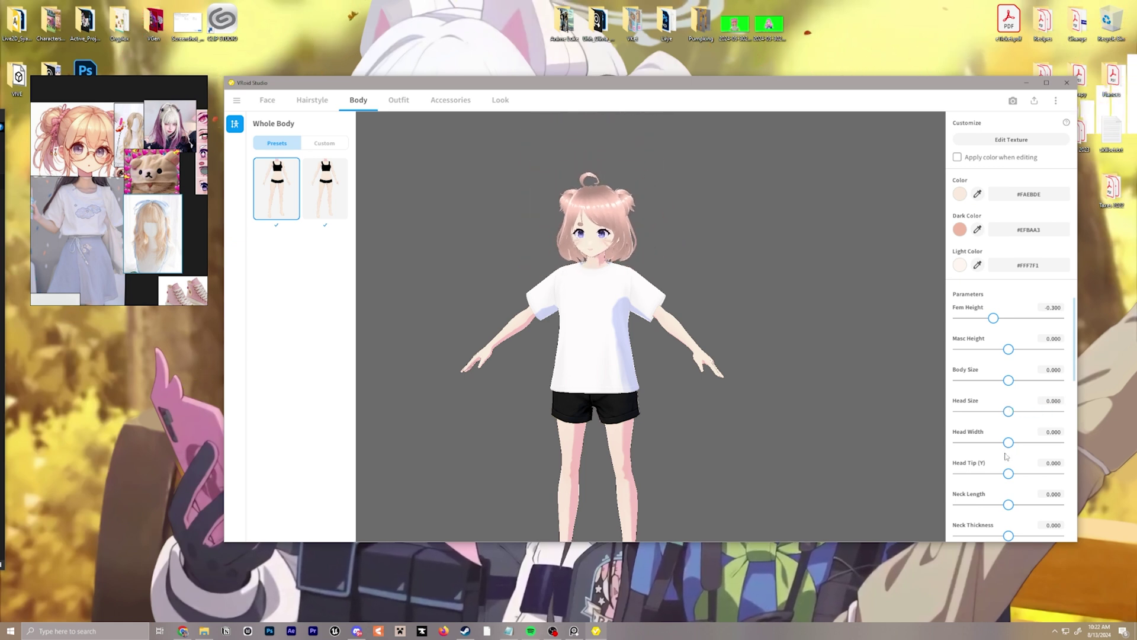
pyautogui.moveTo(1058, 473); pyautogui.dragTo(983, 474)
pyautogui.scroll(-5, 992, 398)
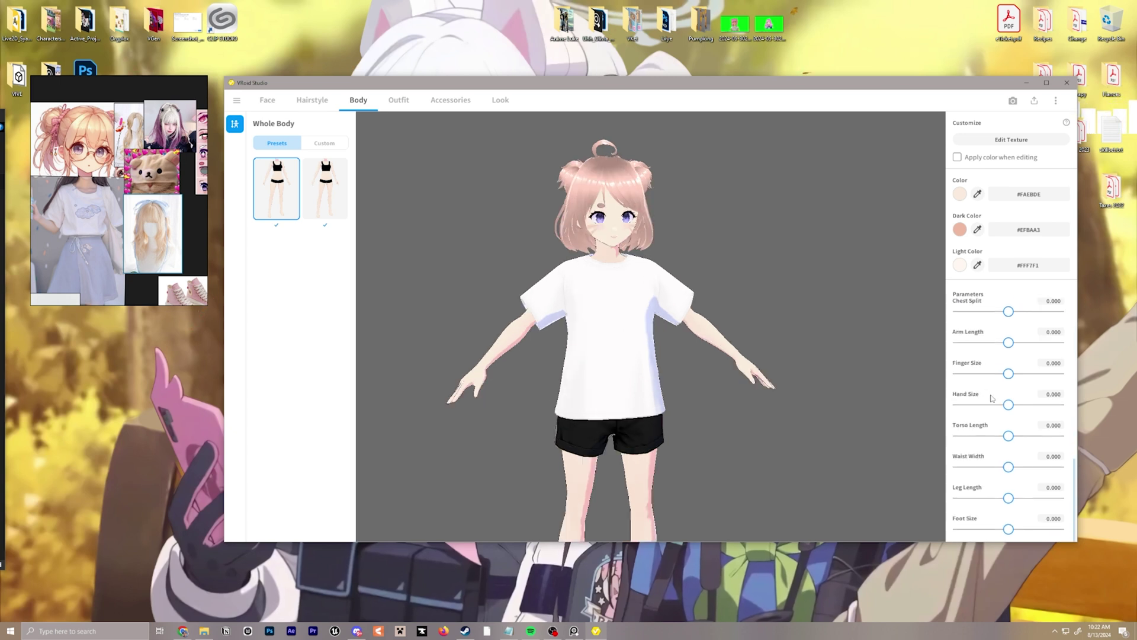
# Browse the outfit tops and try the white short-sleeved and long-sleeved button-up shirts on the avatar.
pyautogui.click(398, 99)
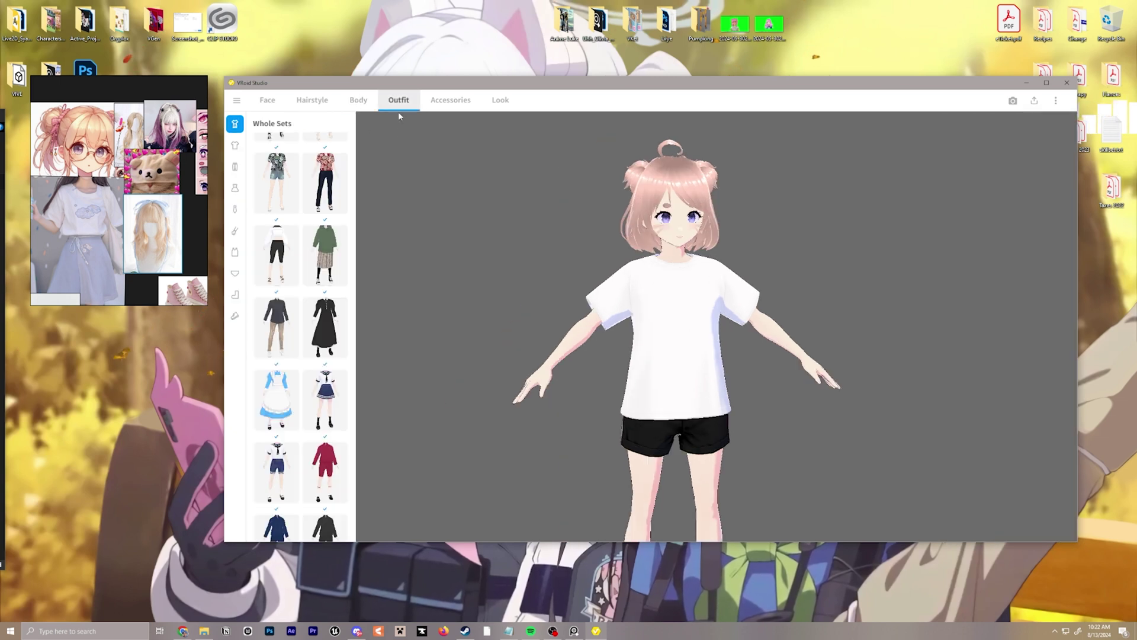
pyautogui.scroll(4, 309, 250)
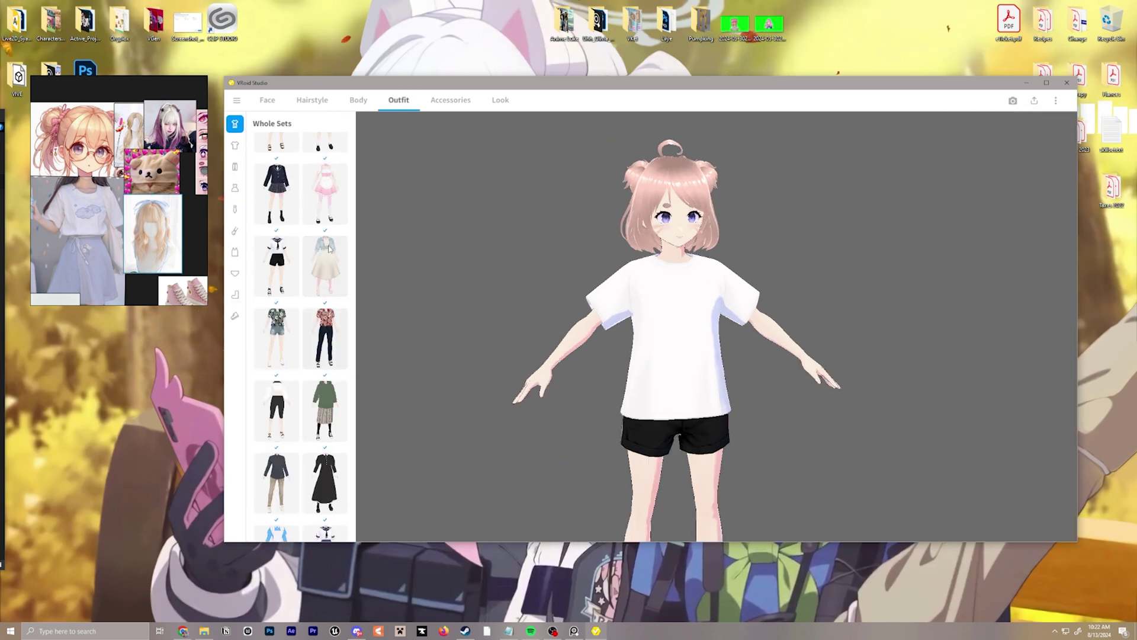
pyautogui.click(234, 145)
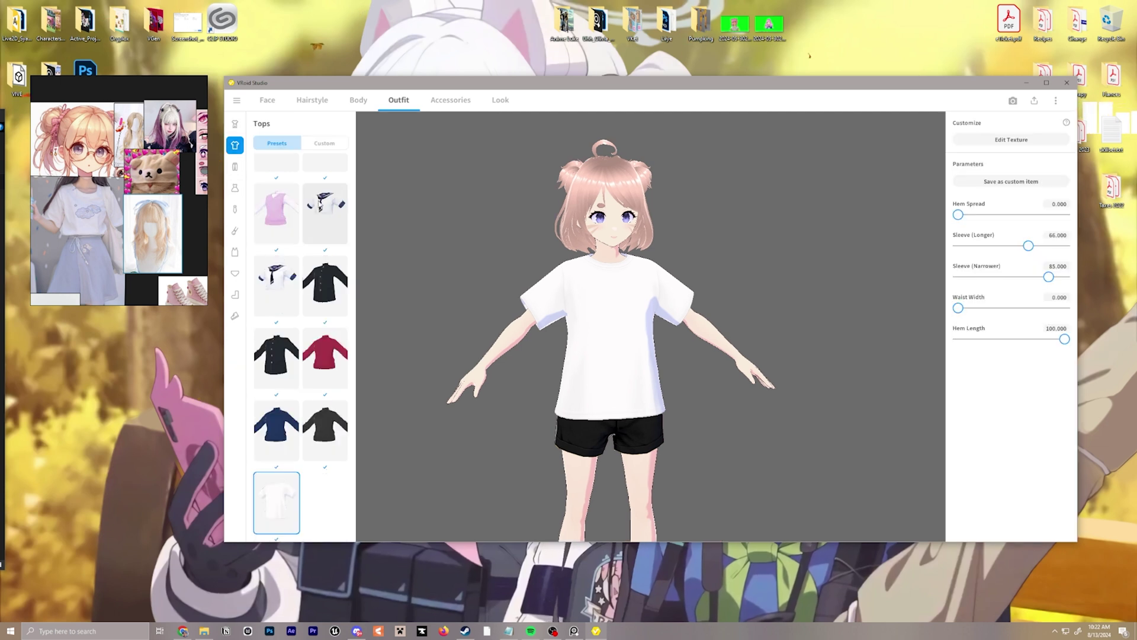
pyautogui.scroll(8, 324, 253)
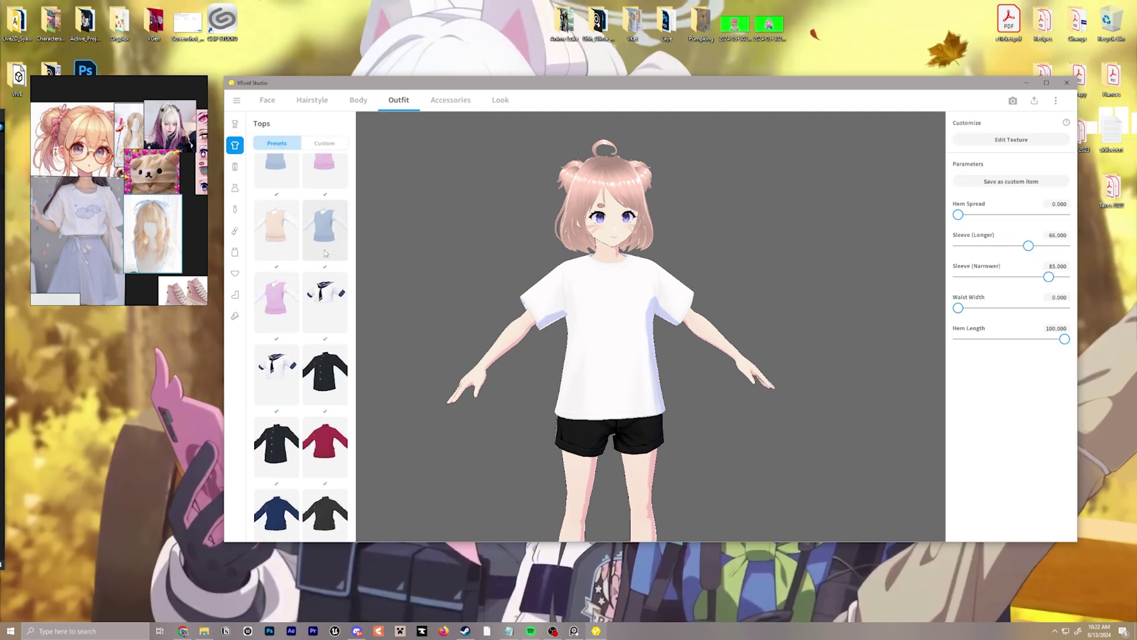
pyautogui.scroll(8, 325, 252)
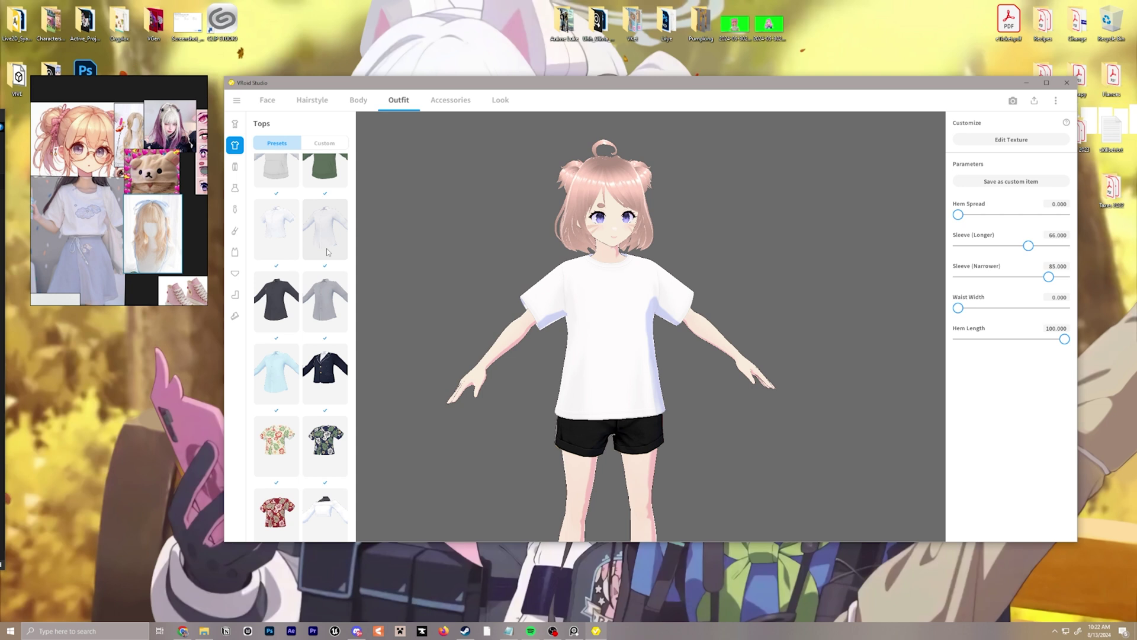
pyautogui.click(276, 226)
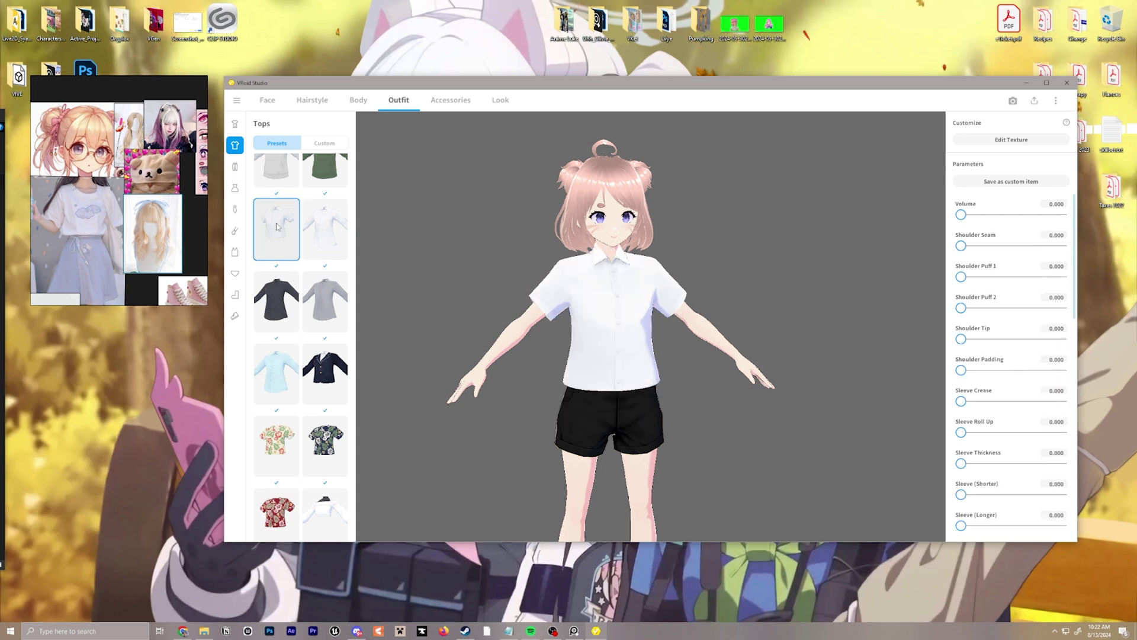
pyautogui.click(338, 244)
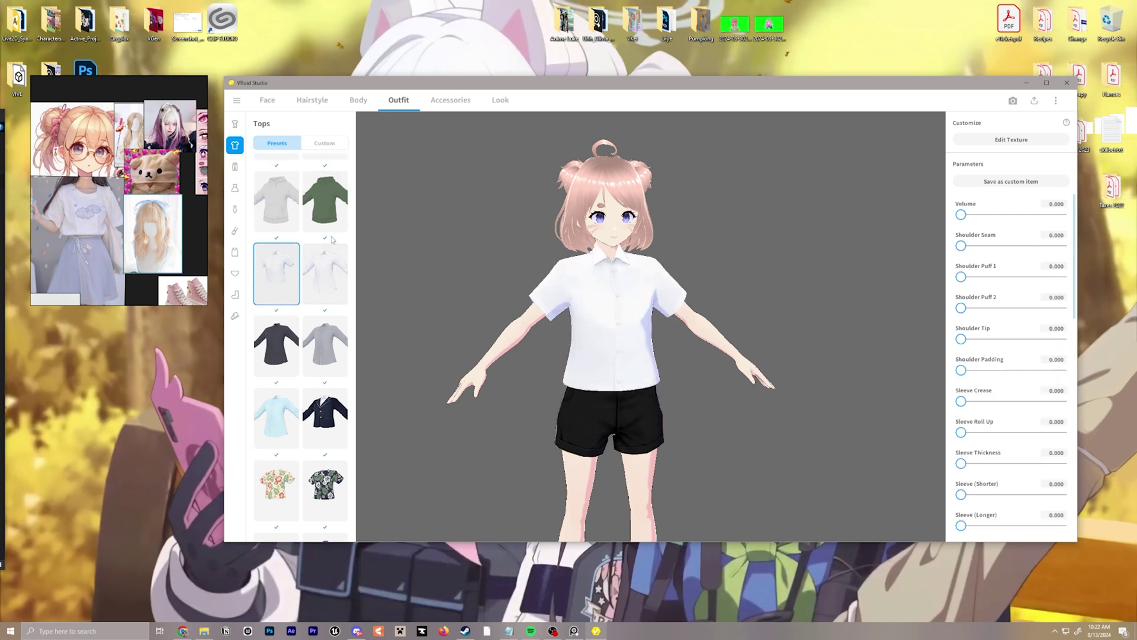
# Try the light blue long-sleeved shirt and switch the top back to the plain white T-shirt.
pyautogui.scroll(2, 336, 272)
pyautogui.scroll(8, 336, 272)
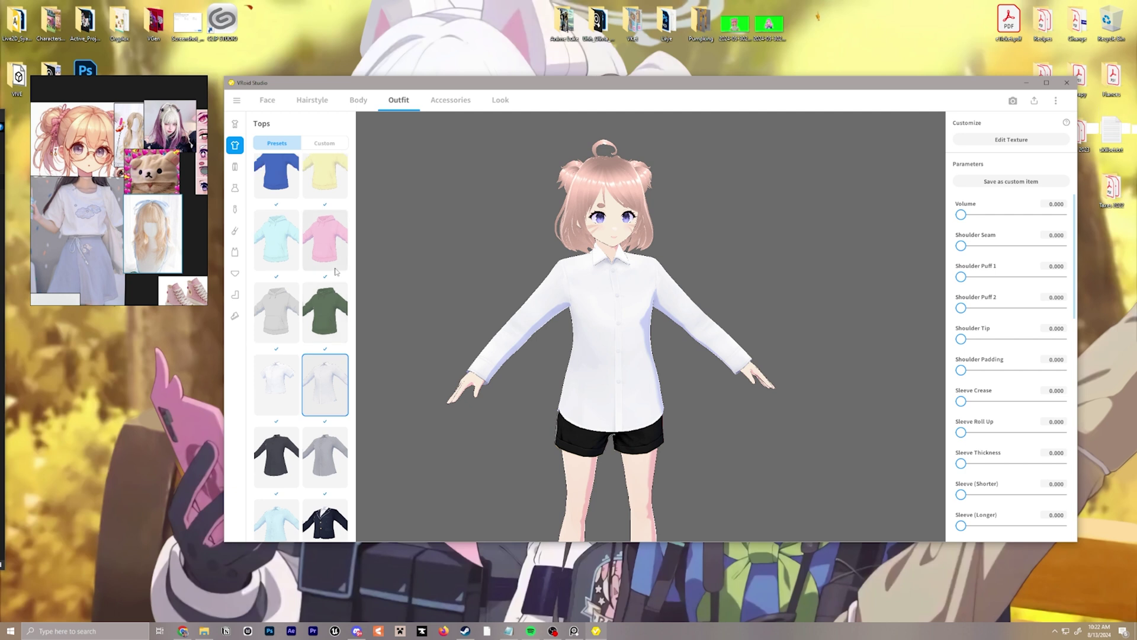
pyautogui.scroll(-6, 338, 269)
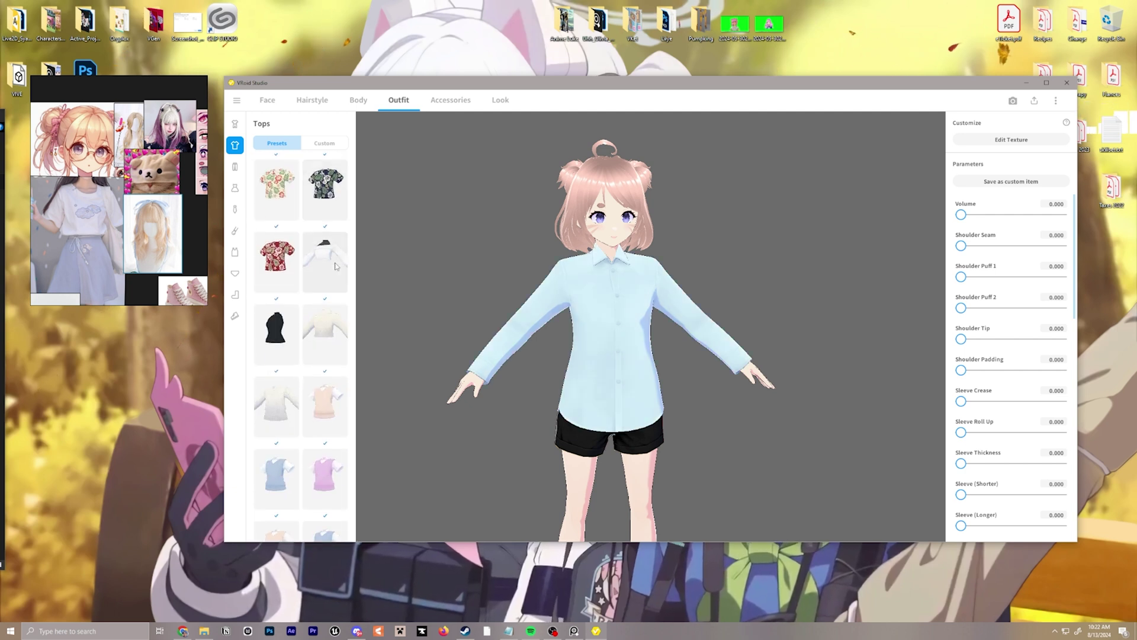
pyautogui.scroll(-4, 336, 271)
pyautogui.scroll(-5, 335, 272)
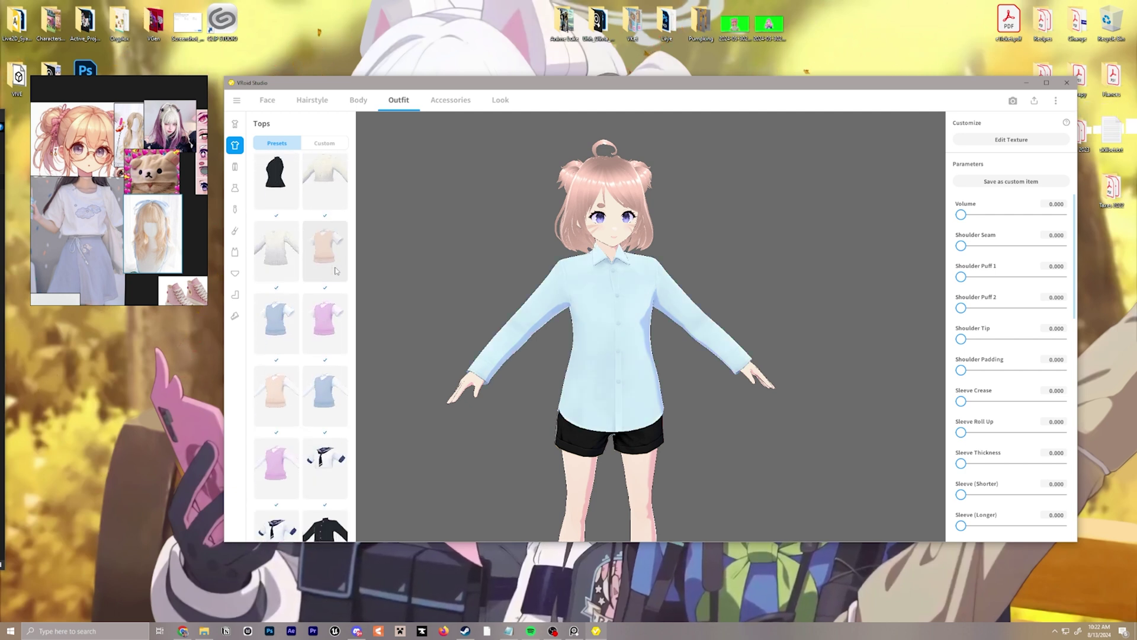
pyautogui.click(294, 495)
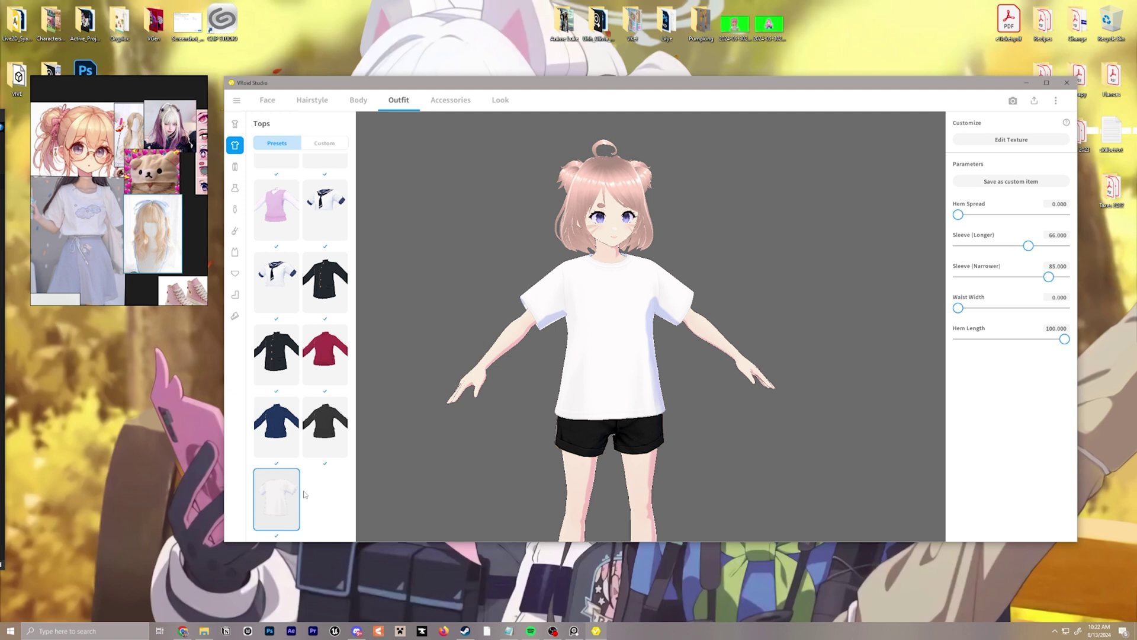
pyautogui.moveTo(619, 408)
pyautogui.mouseDown(button='right')
pyautogui.moveTo(677, 401)
pyautogui.moveTo(622, 405)
pyautogui.mouseUp(button='right')
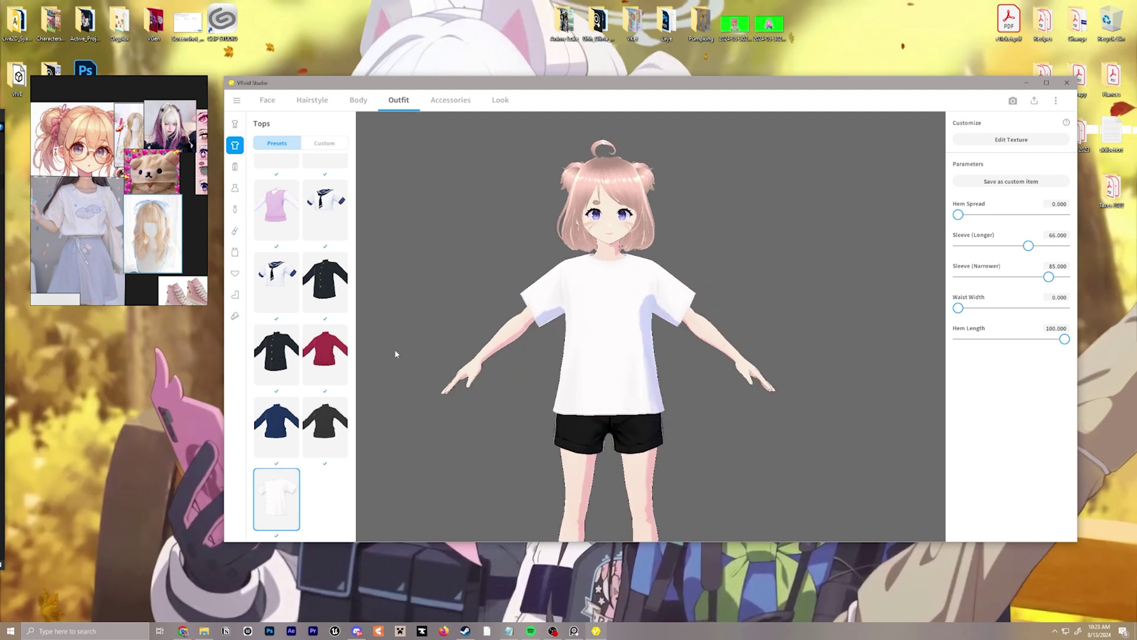
# Replace the avatar's black shorts with the navy pleated uniform skirt with white hem stripes.
pyautogui.click(235, 167)
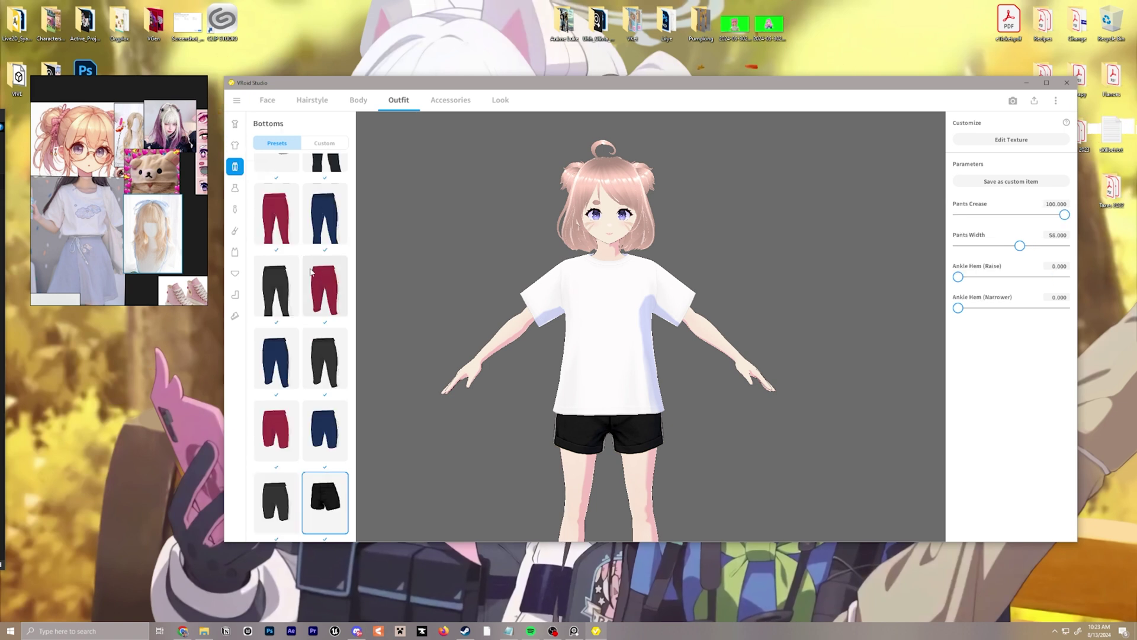
pyautogui.scroll(-10, 320, 284)
pyautogui.scroll(3, 331, 300)
pyautogui.scroll(-5, 333, 299)
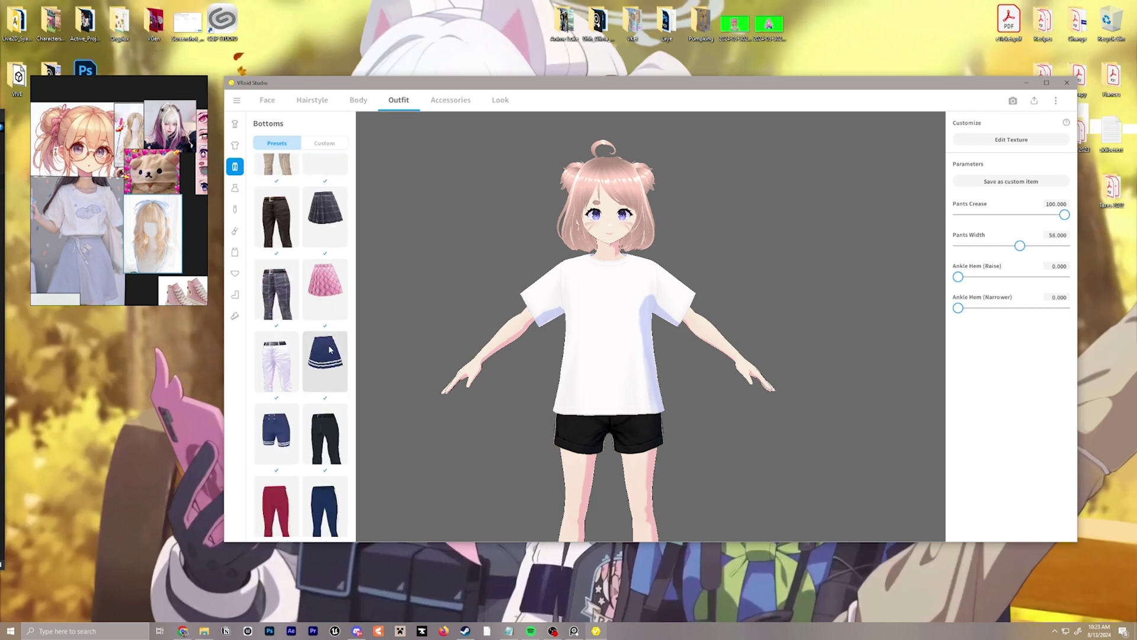
pyautogui.click(330, 349)
# Inspect the navy uniform skirt's texture layer and save the skirt to the custom bottoms with the Overwrite option.
pyautogui.click(1011, 139)
pyautogui.rightClick(296, 180)
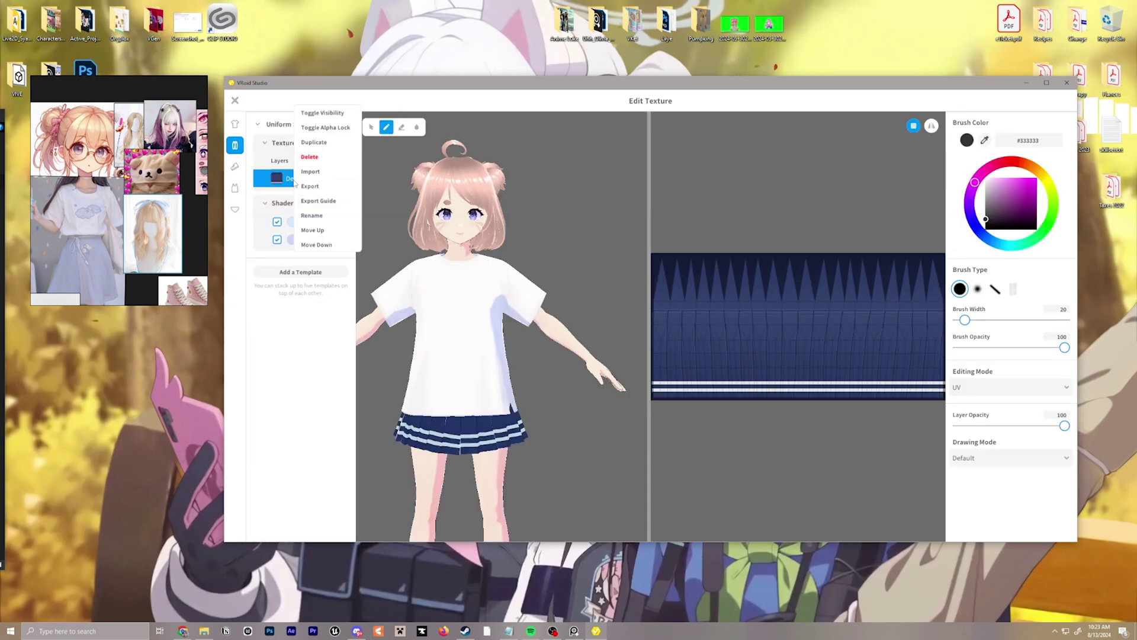
pyautogui.click(470, 424)
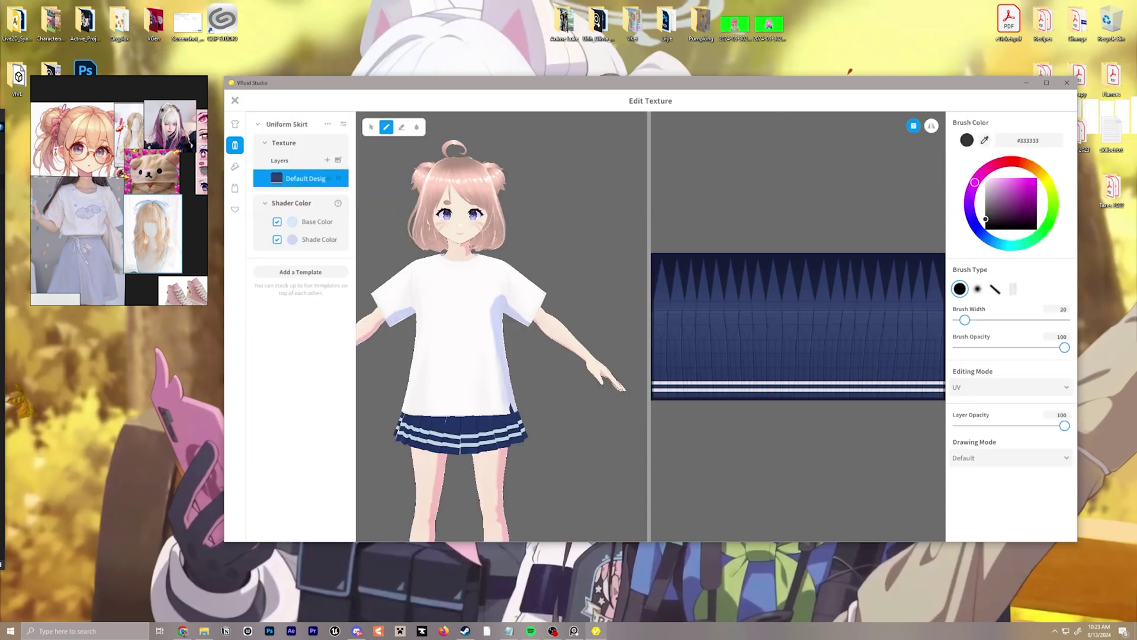
pyautogui.click(234, 100)
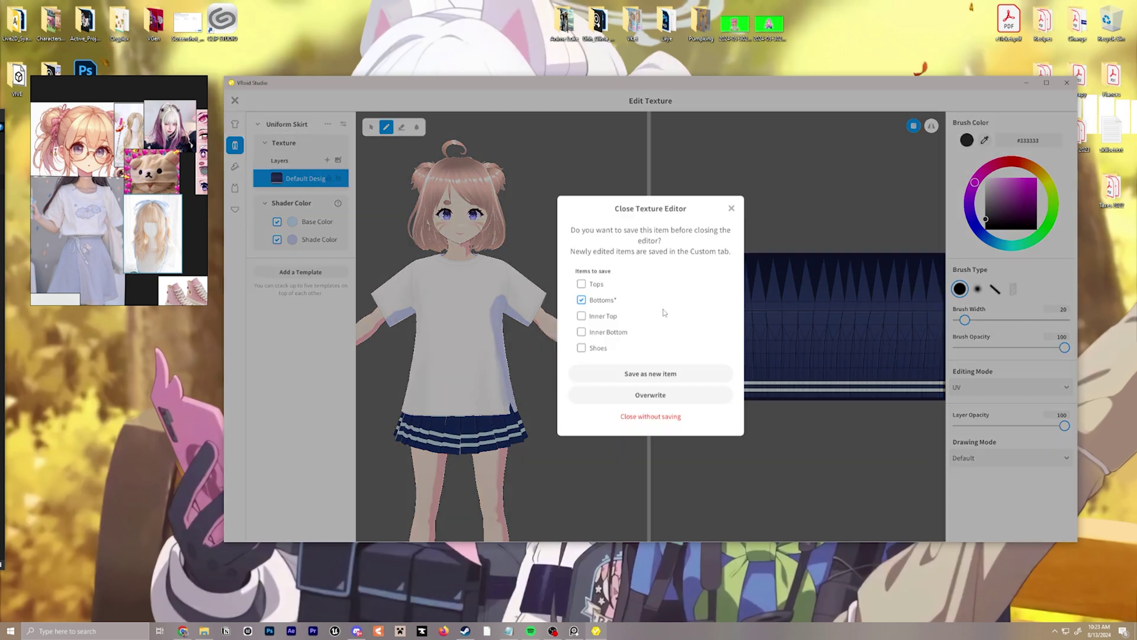
pyautogui.click(673, 395)
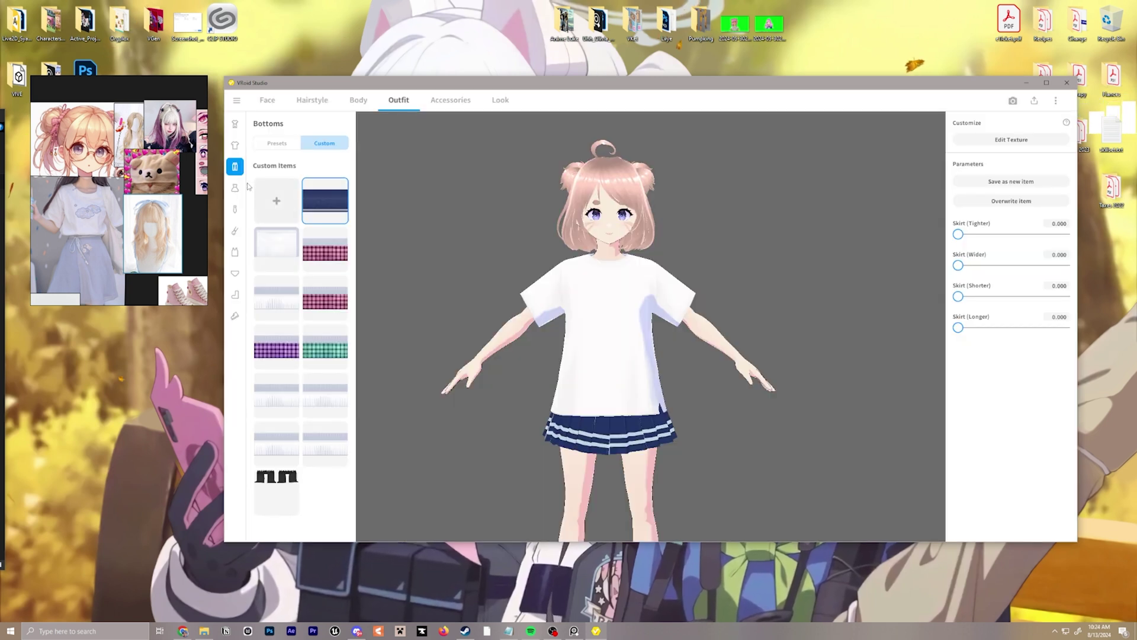
# Erase a strip along the lower hem of the T-shirt texture, front and back, with a 90-wide eraser.
pyautogui.click(235, 147)
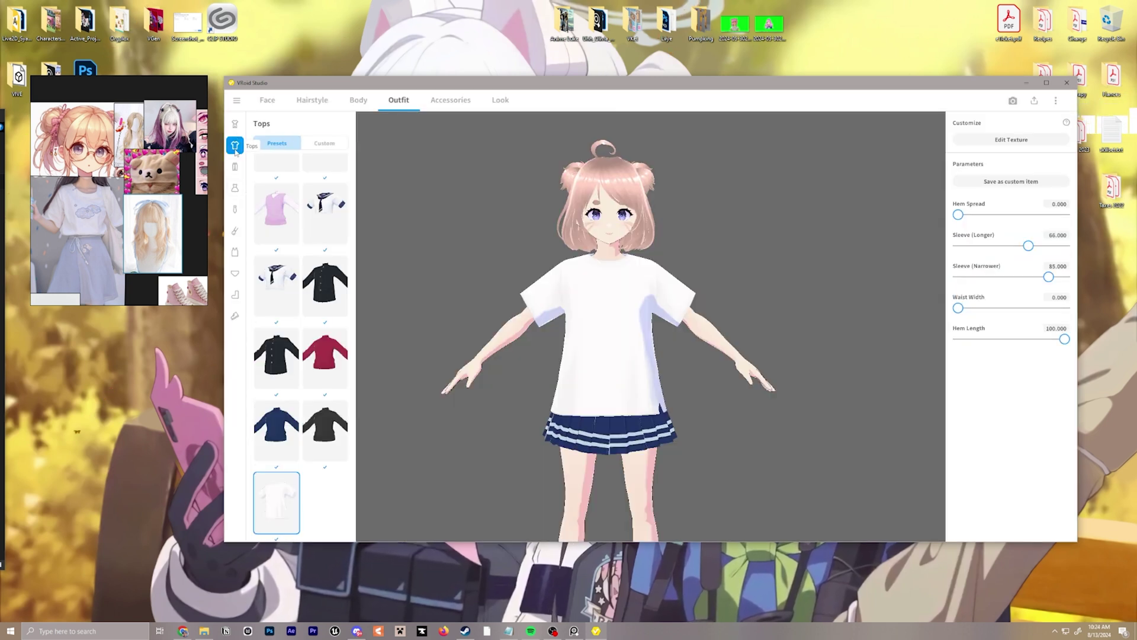
pyautogui.click(986, 143)
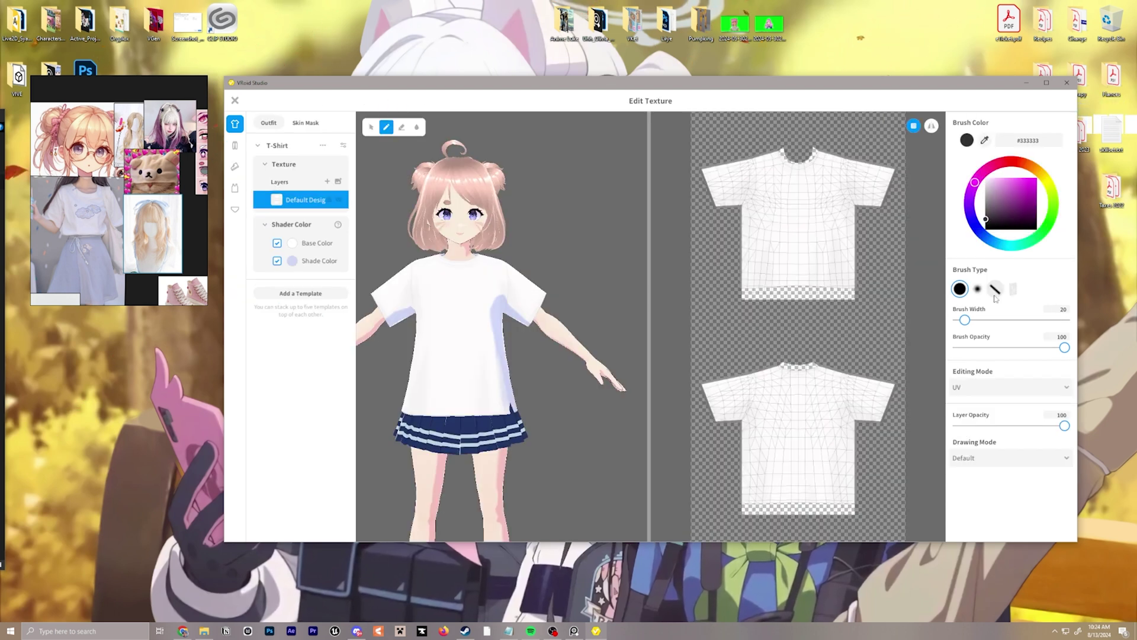
pyautogui.click(402, 127)
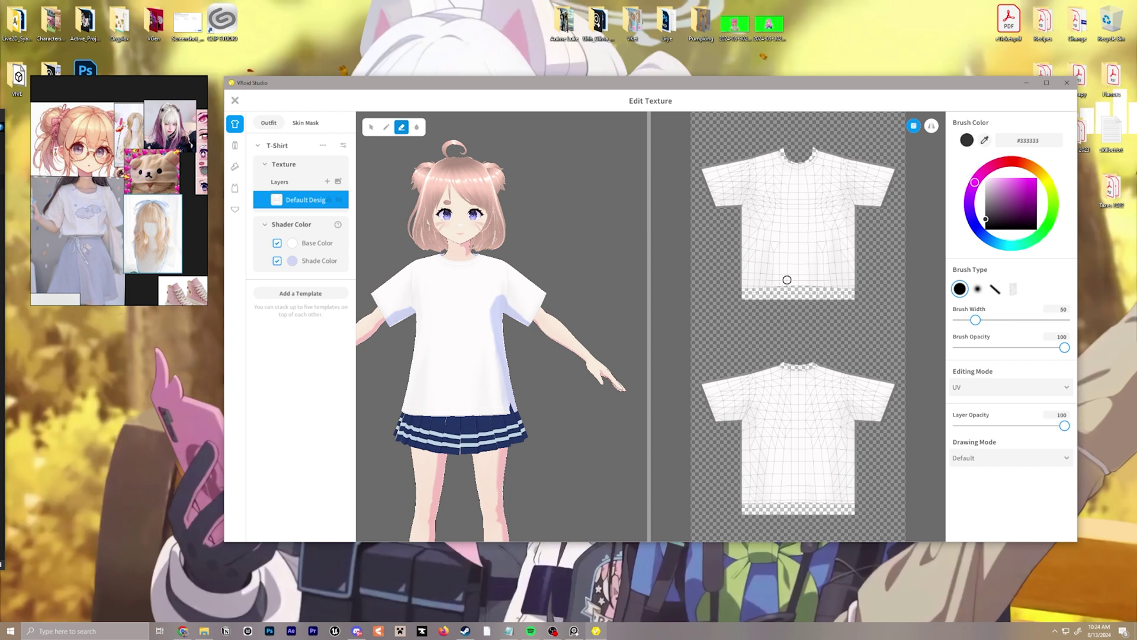
pyautogui.press(']')
pyautogui.moveTo(758, 284)
pyautogui.mouseDown()
pyautogui.moveTo(874, 285)
pyautogui.moveTo(725, 280)
pyautogui.mouseUp()
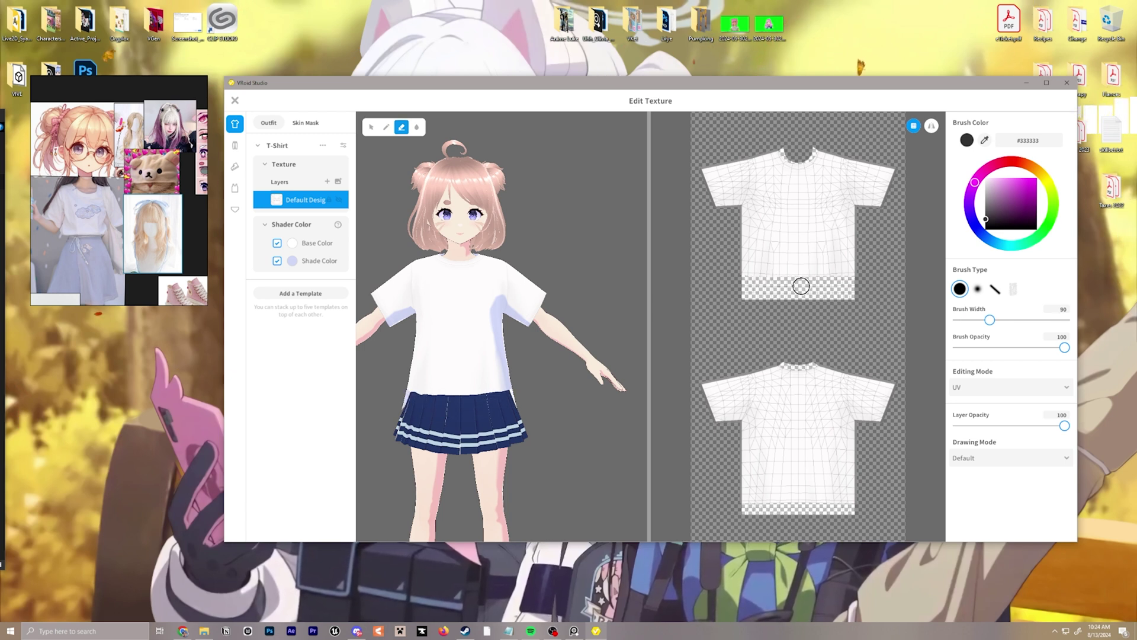
pyautogui.moveTo(856, 276); pyautogui.dragTo(720, 272)
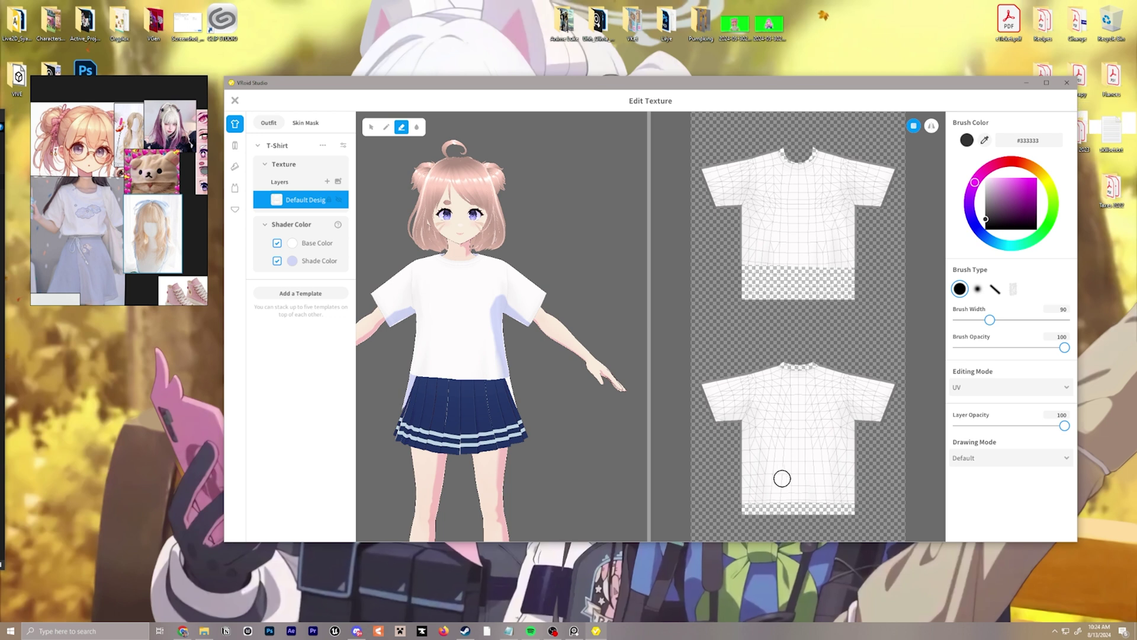
pyautogui.moveTo(731, 495)
pyautogui.mouseDown()
pyautogui.moveTo(880, 496)
pyautogui.moveTo(802, 493)
pyautogui.mouseUp()
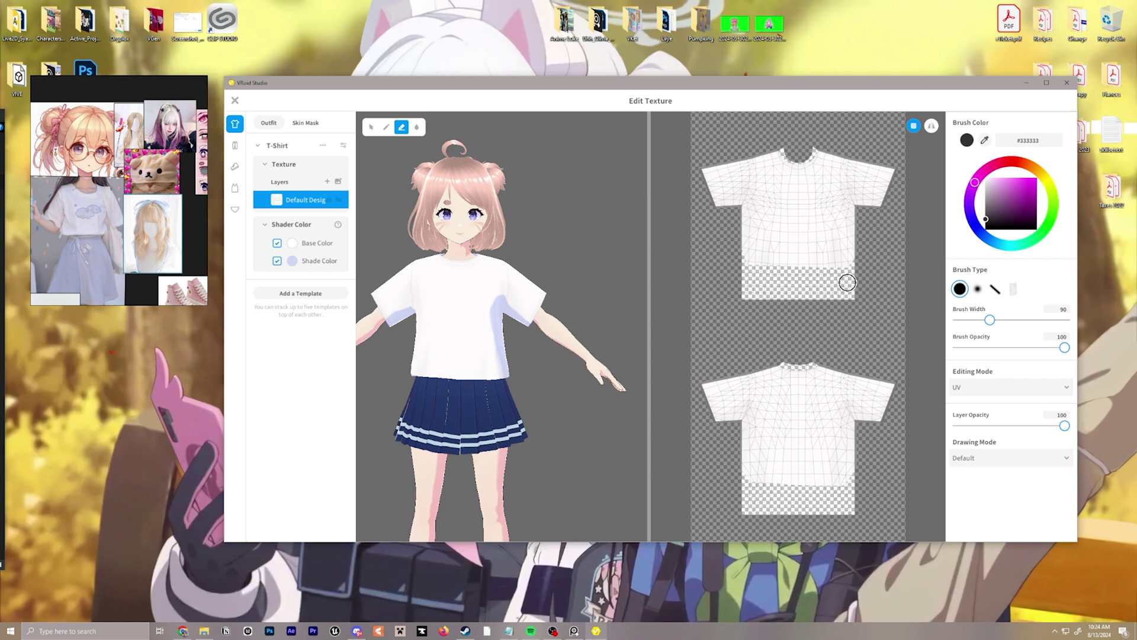
# Crop the T-shirt a little higher by erasing more of its hem, and save the edited top with Overwrite.
pyautogui.moveTo(525, 324); pyautogui.dragTo(551, 325, button='right')
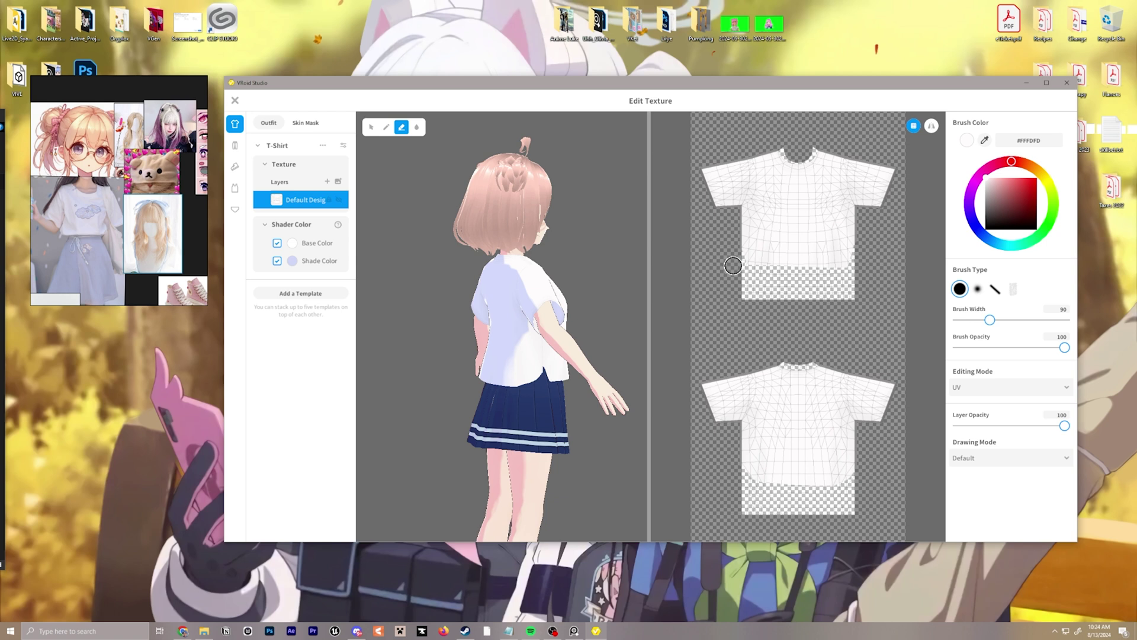
pyautogui.moveTo(574, 314)
pyautogui.mouseDown(button='right')
pyautogui.moveTo(433, 309)
pyautogui.moveTo(465, 310)
pyautogui.moveTo(453, 310)
pyautogui.mouseUp(button='right')
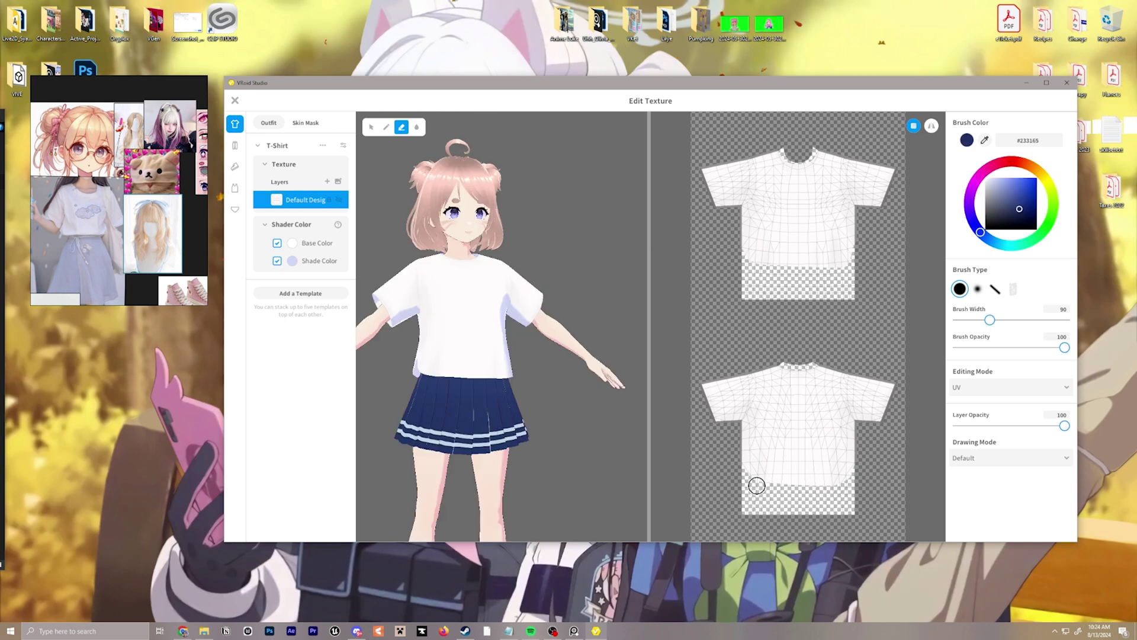
pyautogui.moveTo(738, 469); pyautogui.dragTo(827, 484)
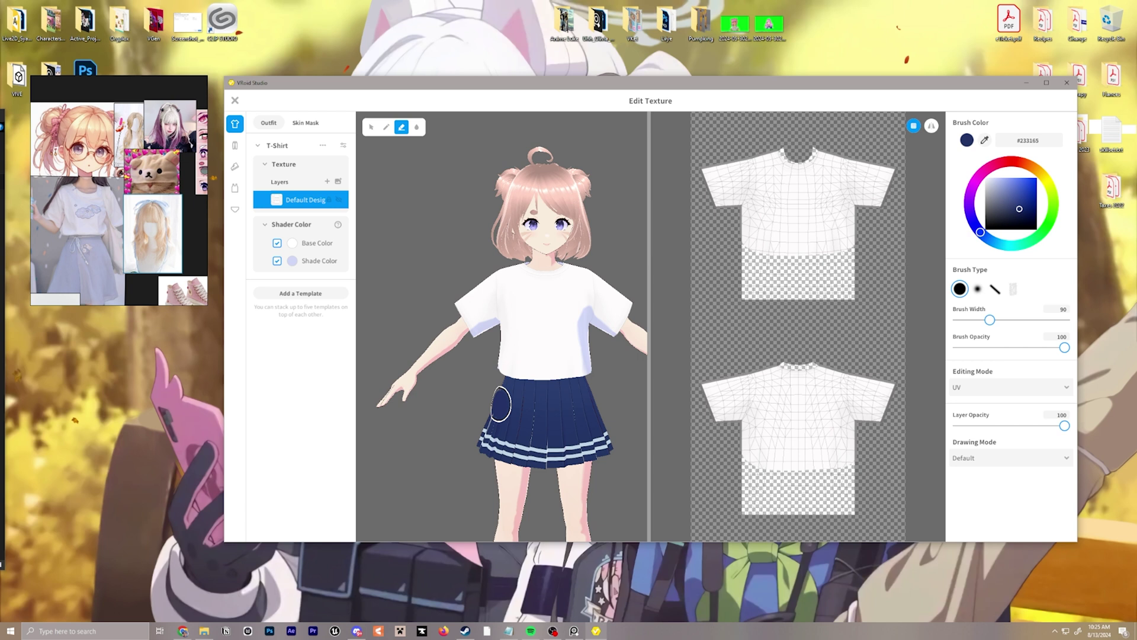
pyautogui.press('alt')
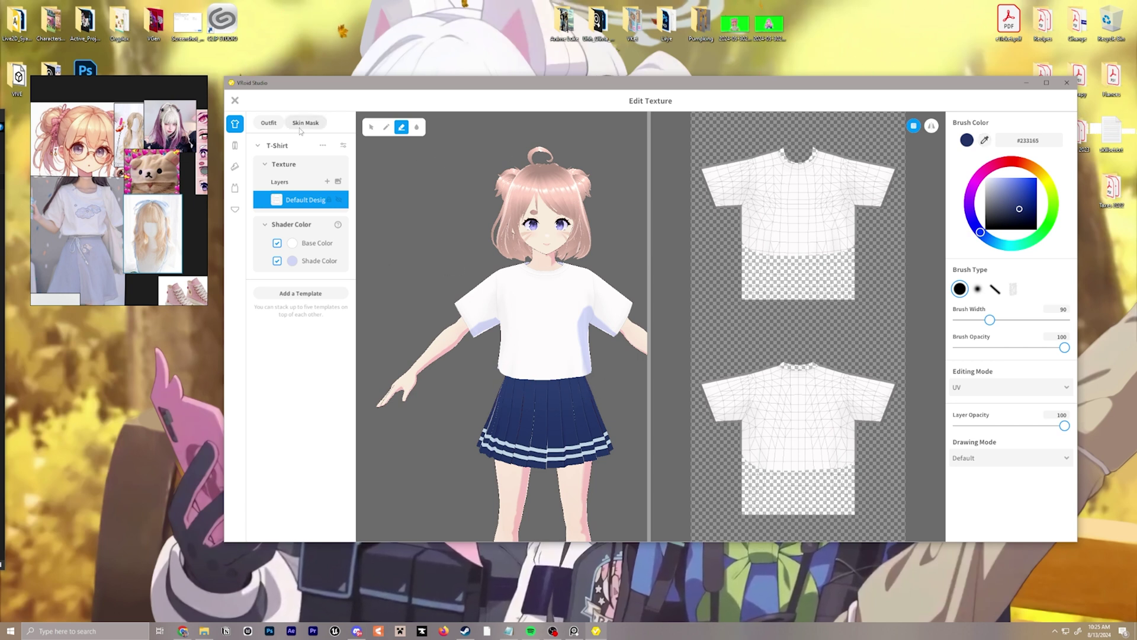
pyautogui.click(235, 101)
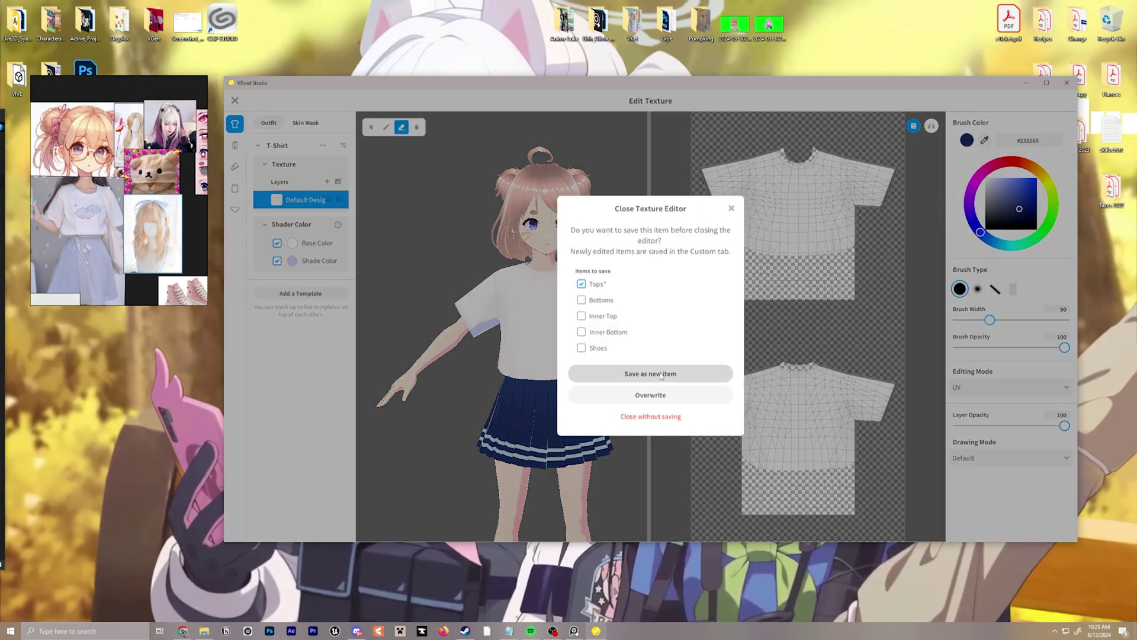
pyautogui.click(661, 393)
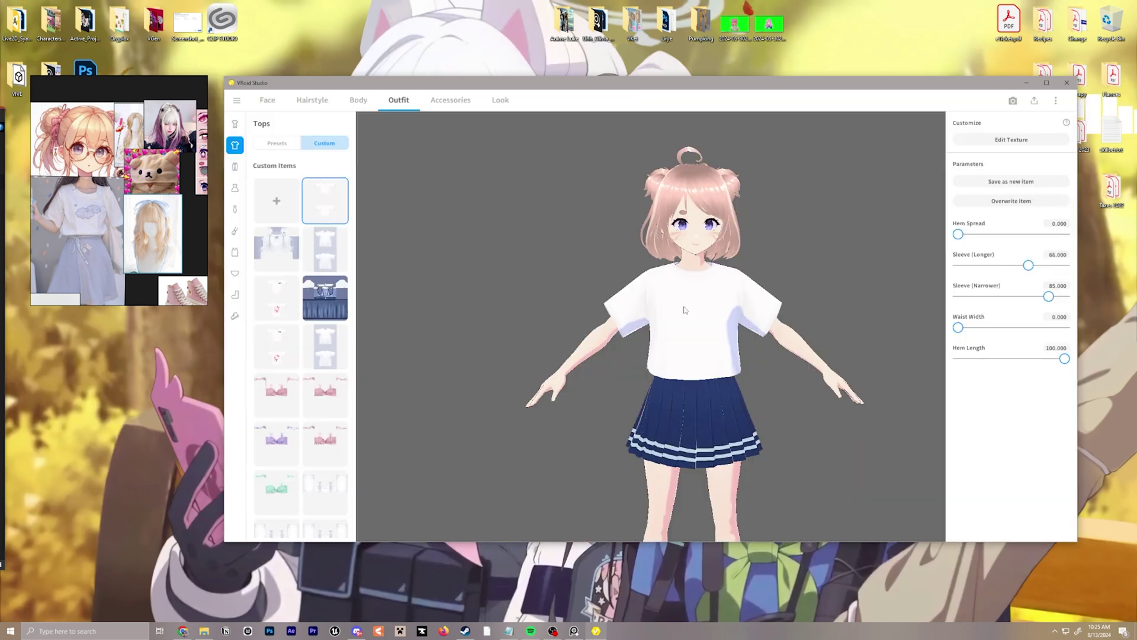
# Look through the custom tops and bottoms and dress the avatar in the white custom pencil skirt.
pyautogui.moveTo(652, 362); pyautogui.dragTo(615, 354, button='middle')
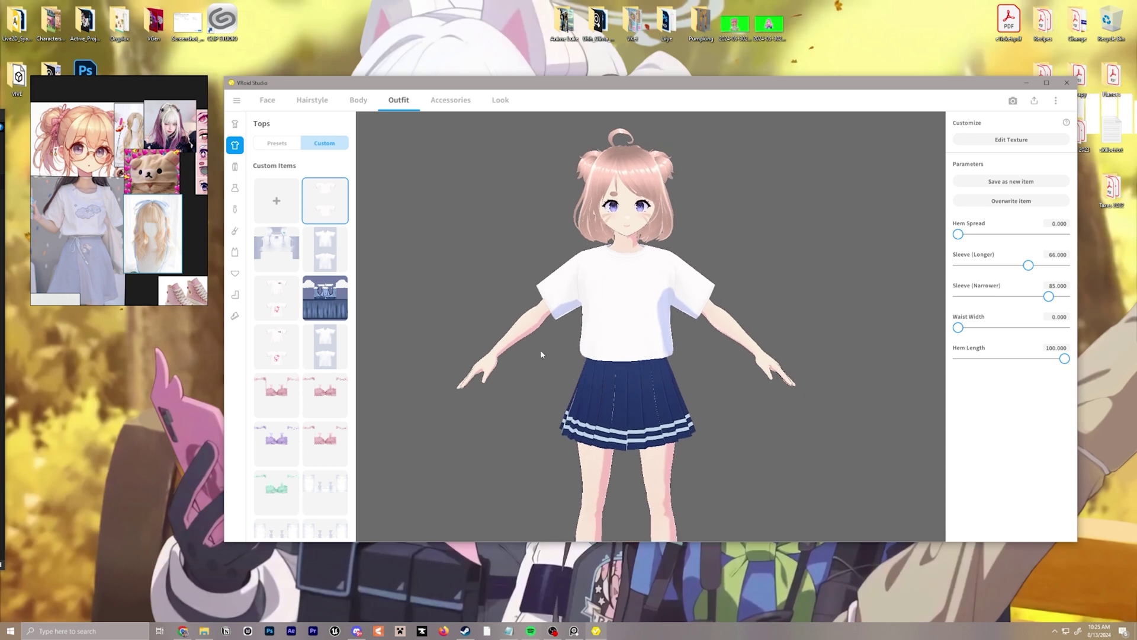
pyautogui.scroll(2, 557, 352)
pyautogui.scroll(-1, 291, 318)
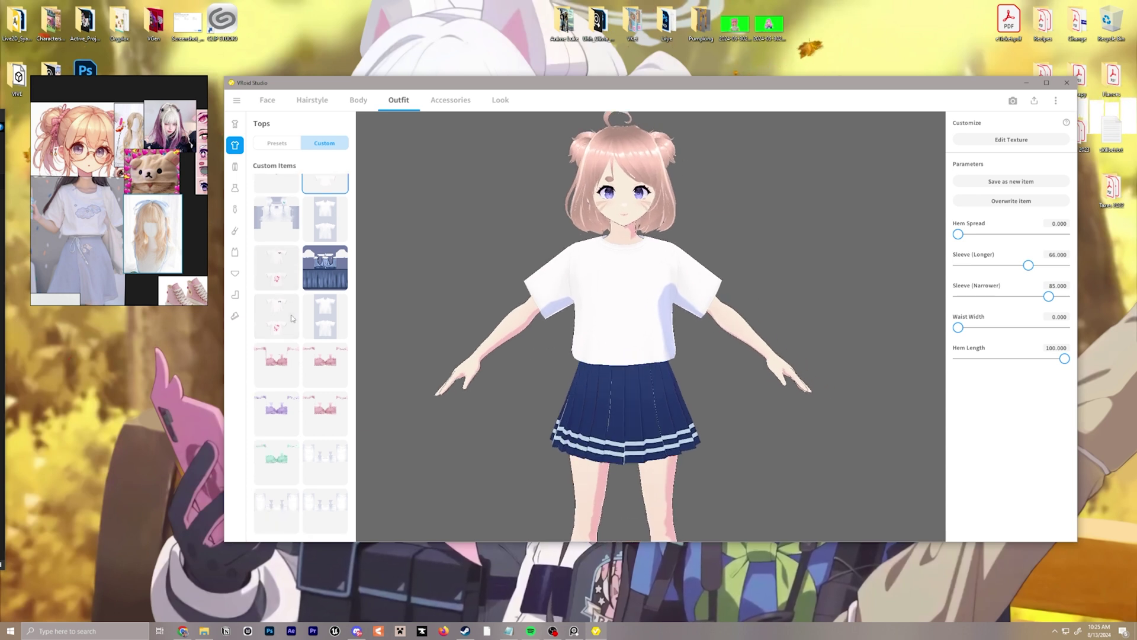
pyautogui.scroll(1, 655, 351)
pyautogui.click(234, 166)
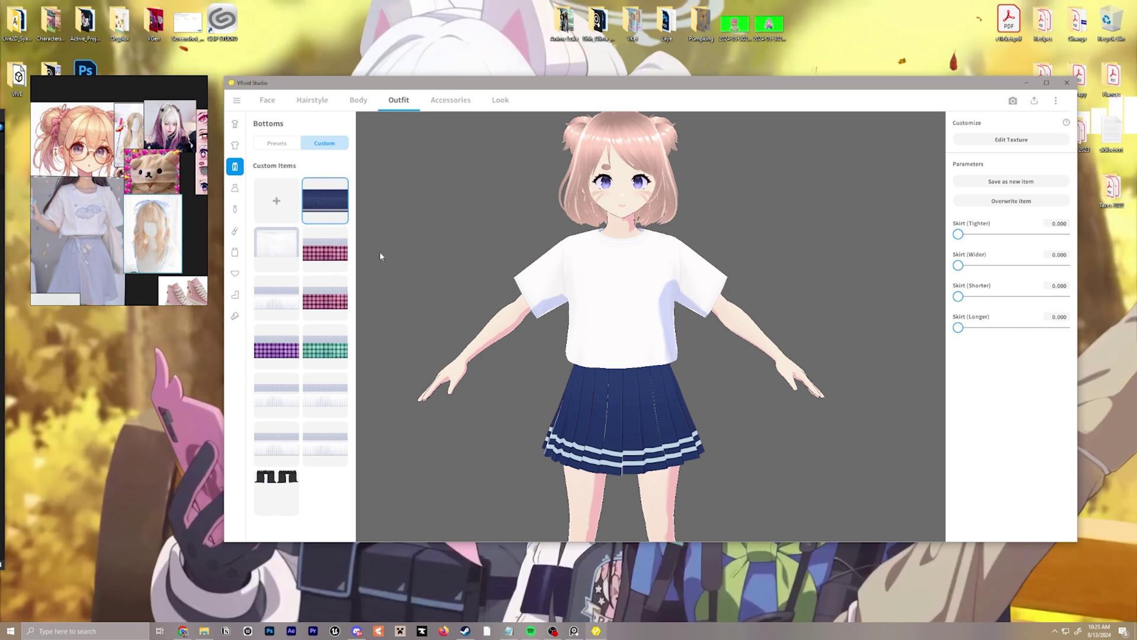
pyautogui.click(328, 402)
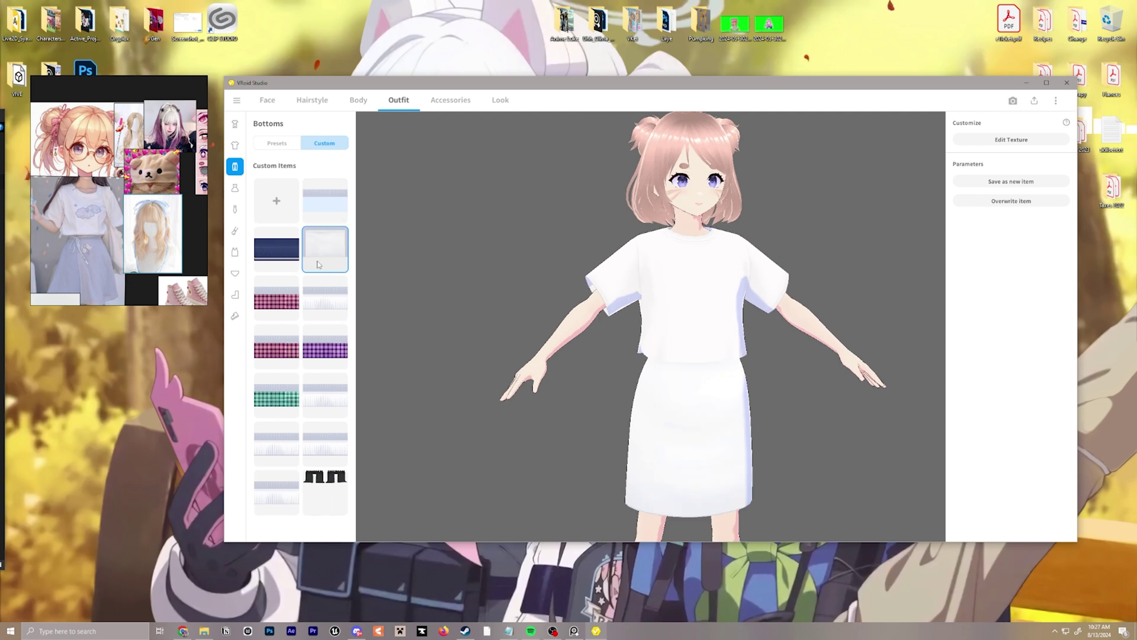
pyautogui.moveTo(780, 390); pyautogui.dragTo(750, 365, button='middle')
pyautogui.moveTo(750, 365); pyautogui.dragTo(678, 375, button='right')
pyautogui.moveTo(678, 374); pyautogui.dragTo(672, 375)
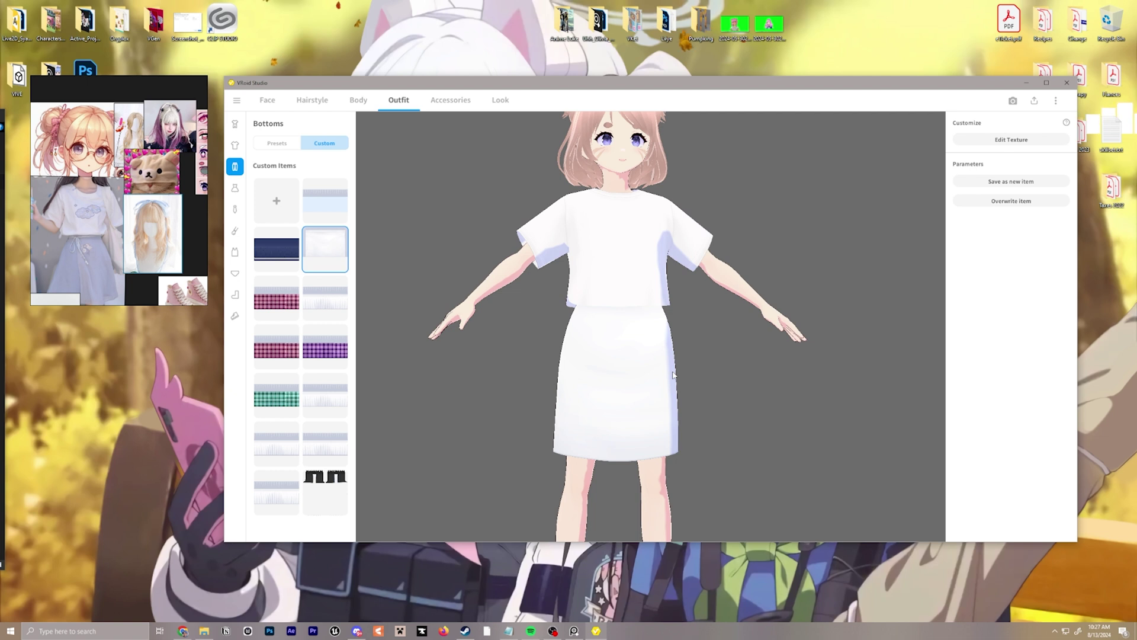
# Shorten the pencil skirt by erasing the lower band of its texture with a 70-wide eraser.
pyautogui.click(1011, 139)
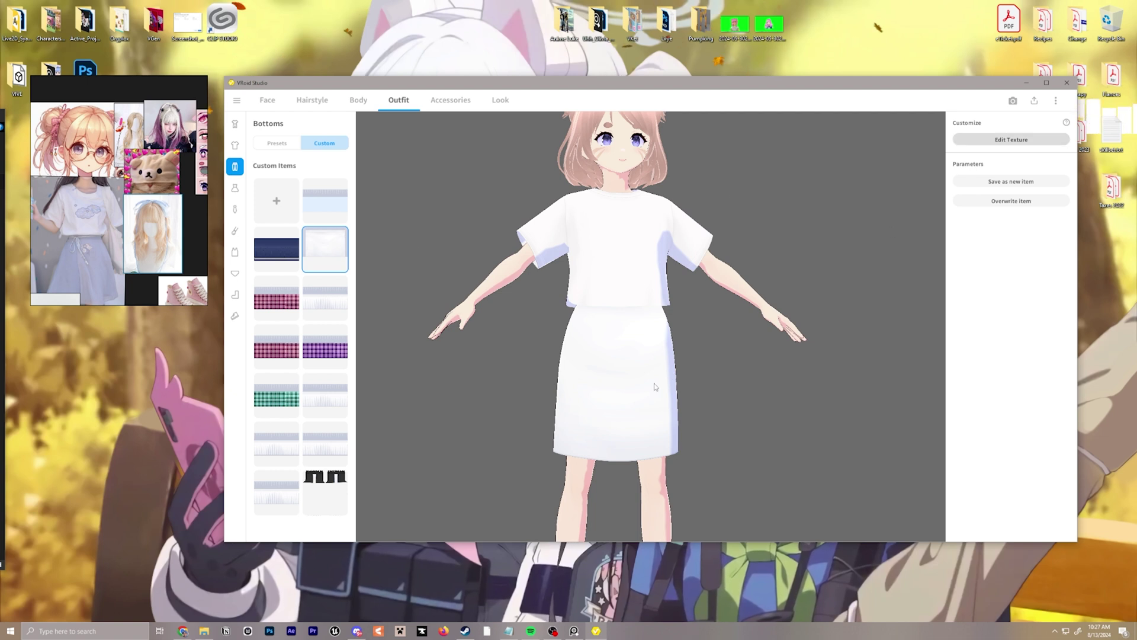
pyautogui.press('e')
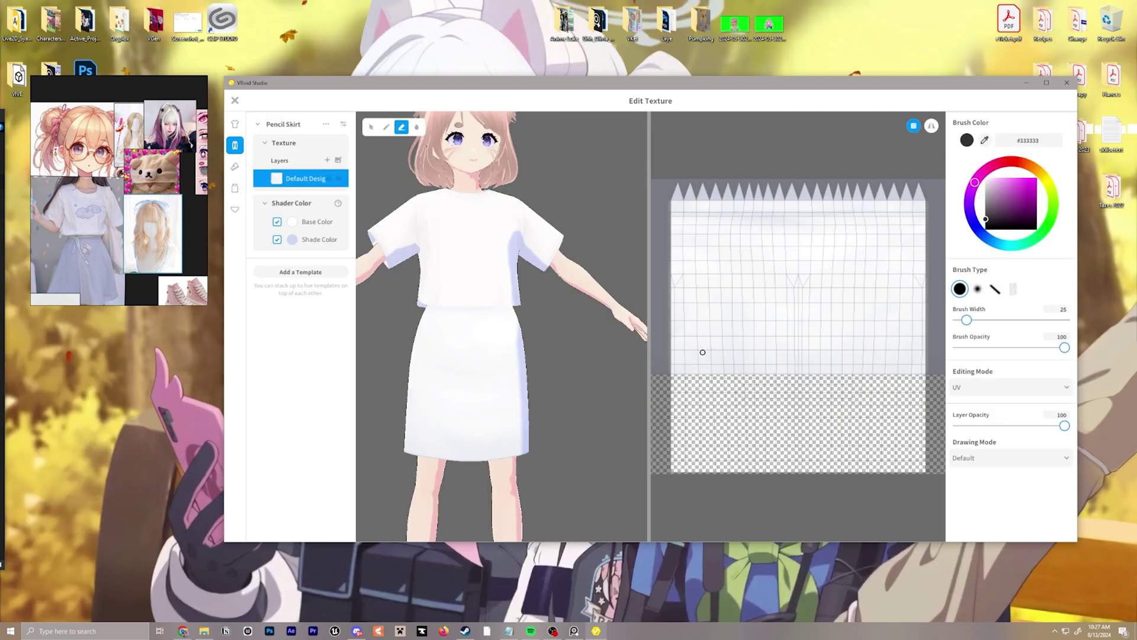
pyautogui.press(']')
pyautogui.press(']')
pyautogui.press(']')
pyautogui.press(']')
pyautogui.press(']')
pyautogui.moveTo(665, 363)
pyautogui.mouseDown()
pyautogui.moveTo(906, 356)
pyautogui.moveTo(666, 345)
pyautogui.moveTo(743, 374)
pyautogui.moveTo(914, 371)
pyautogui.moveTo(907, 363)
pyautogui.mouseUp()
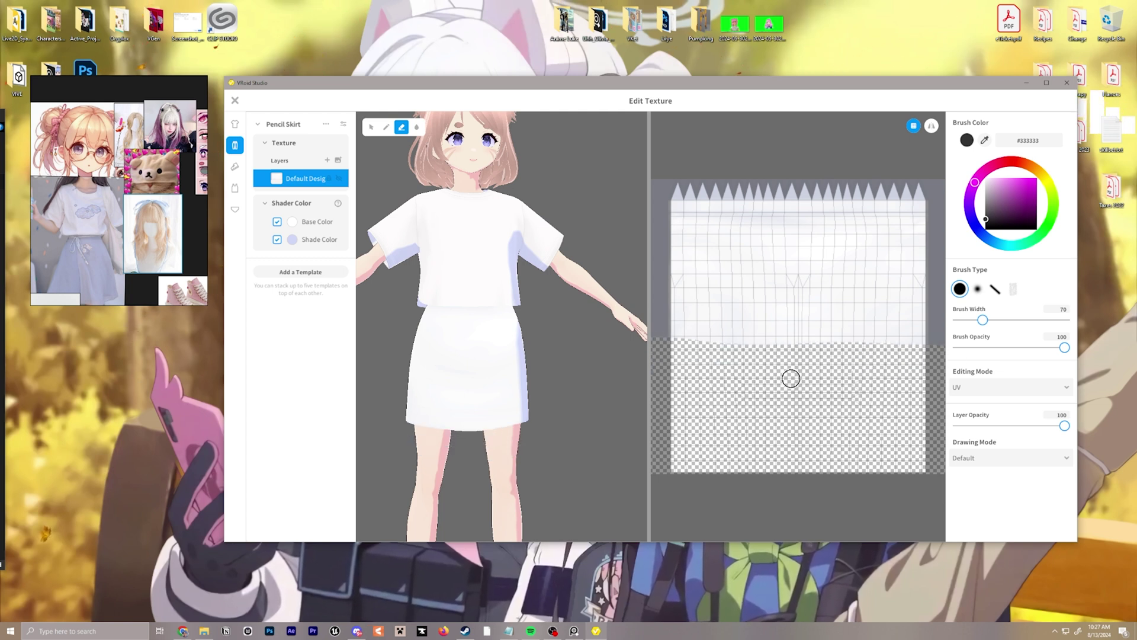
# Check the pencil skirt from behind and even out its back hem with the eraser.
pyautogui.keyDown('alt'); pyautogui.click(487, 364); pyautogui.keyUp('alt')
pyautogui.moveTo(457, 355); pyautogui.dragTo(537, 363, button='middle')
pyautogui.moveTo(468, 357); pyautogui.dragTo(569, 356, button='right')
pyautogui.moveTo(923, 354); pyautogui.dragTo(894, 345)
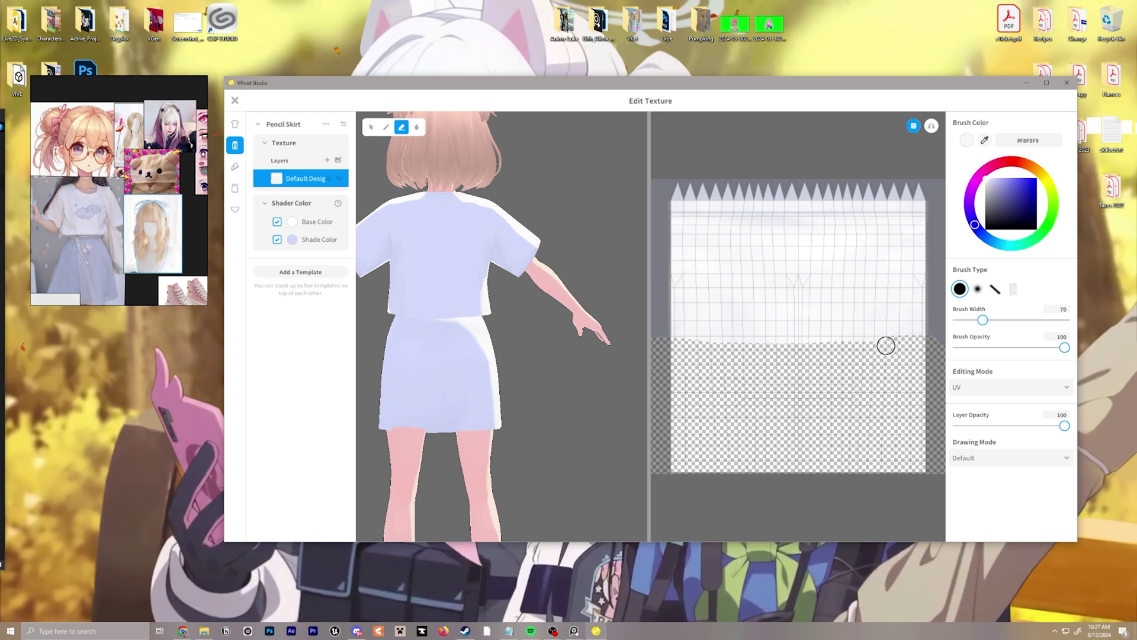
# Tint the pencil skirt's base shader color light periwinkle blue (#D9E3FF) and save it as a new item.
pyautogui.moveTo(465, 370); pyautogui.dragTo(596, 386, button='right')
pyautogui.click(290, 225)
pyautogui.moveTo(344, 281); pyautogui.dragTo(340, 270)
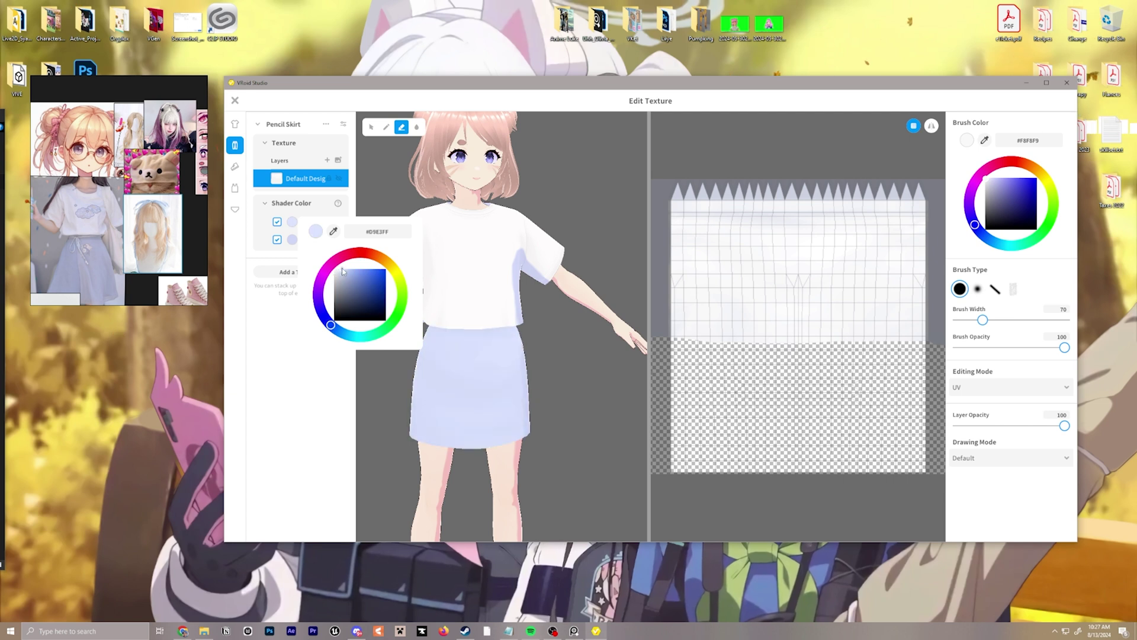
pyautogui.click(477, 308)
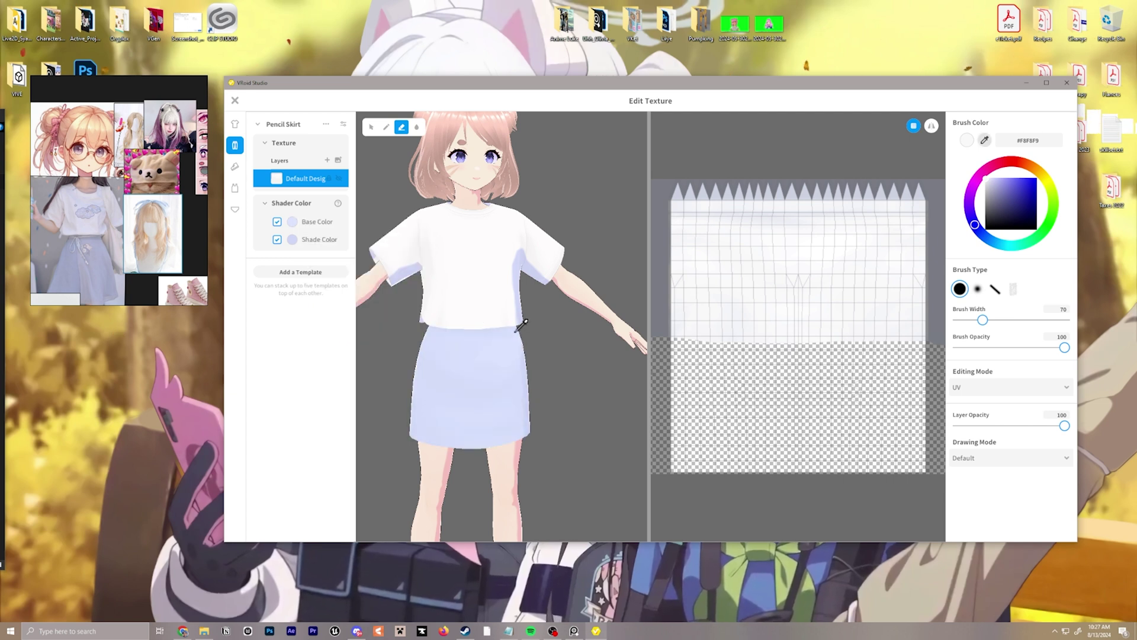
pyautogui.click(235, 101)
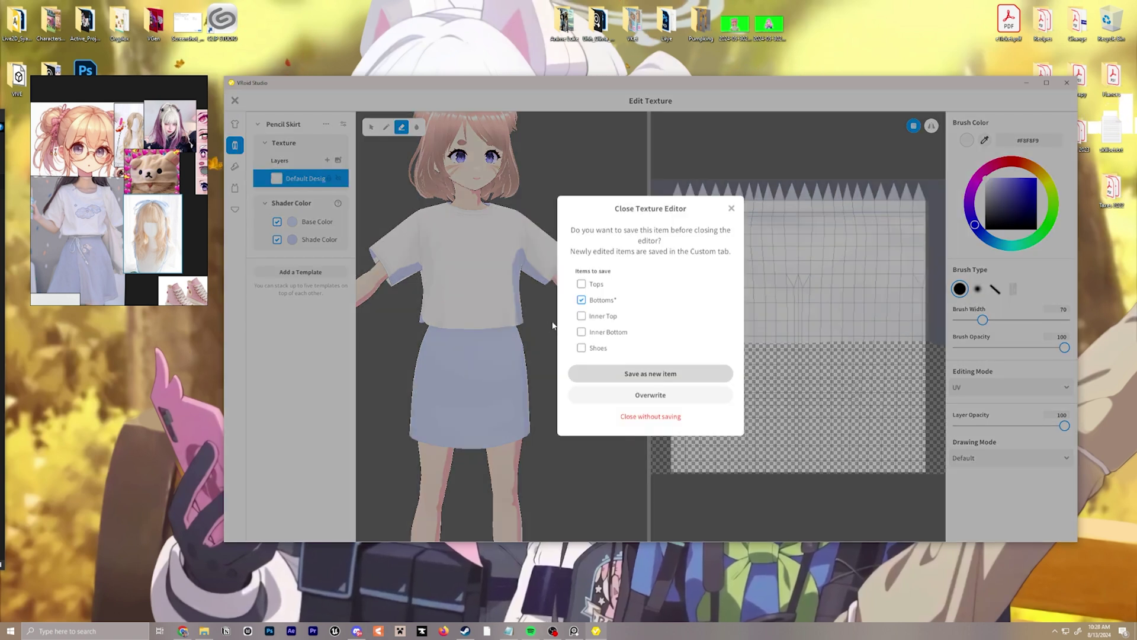
pyautogui.click(650, 374)
# Try the white tights and other sock presets, and put the plain white mid-calf socks on the avatar.
pyautogui.click(236, 295)
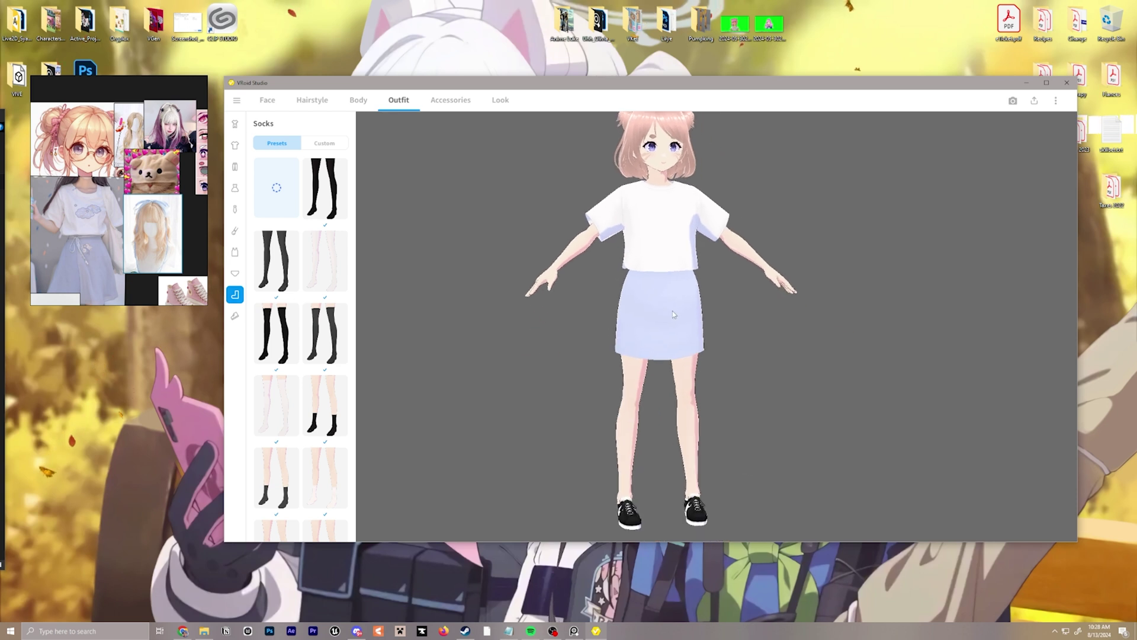
pyautogui.click(341, 271)
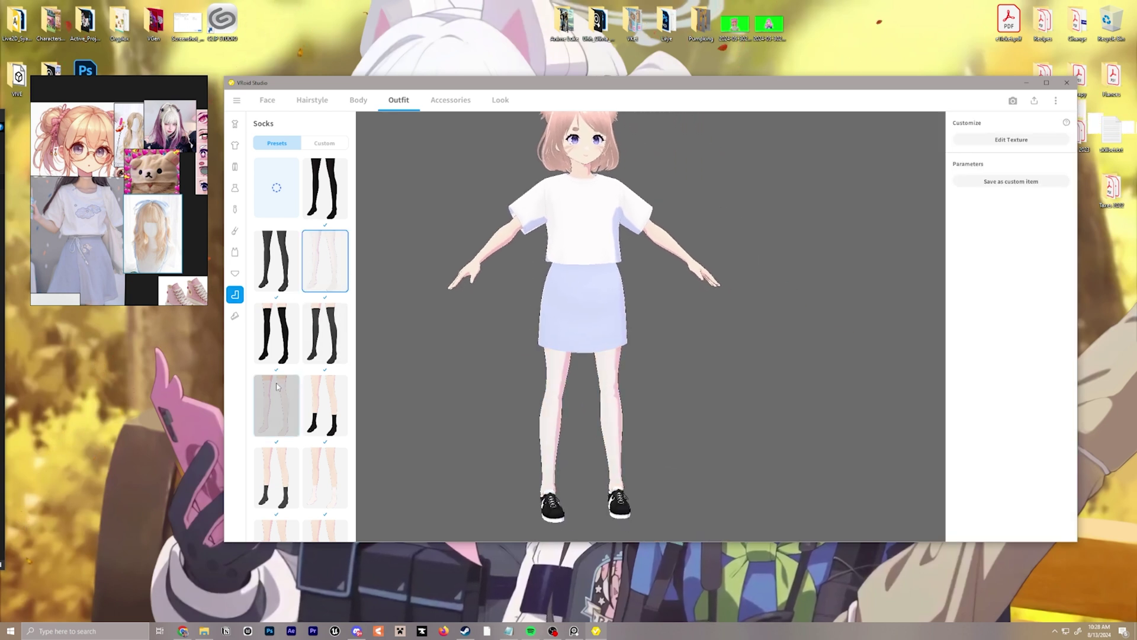
pyautogui.scroll(-3, 326, 311)
pyautogui.click(312, 306)
pyautogui.click(287, 496)
pyautogui.click(321, 309)
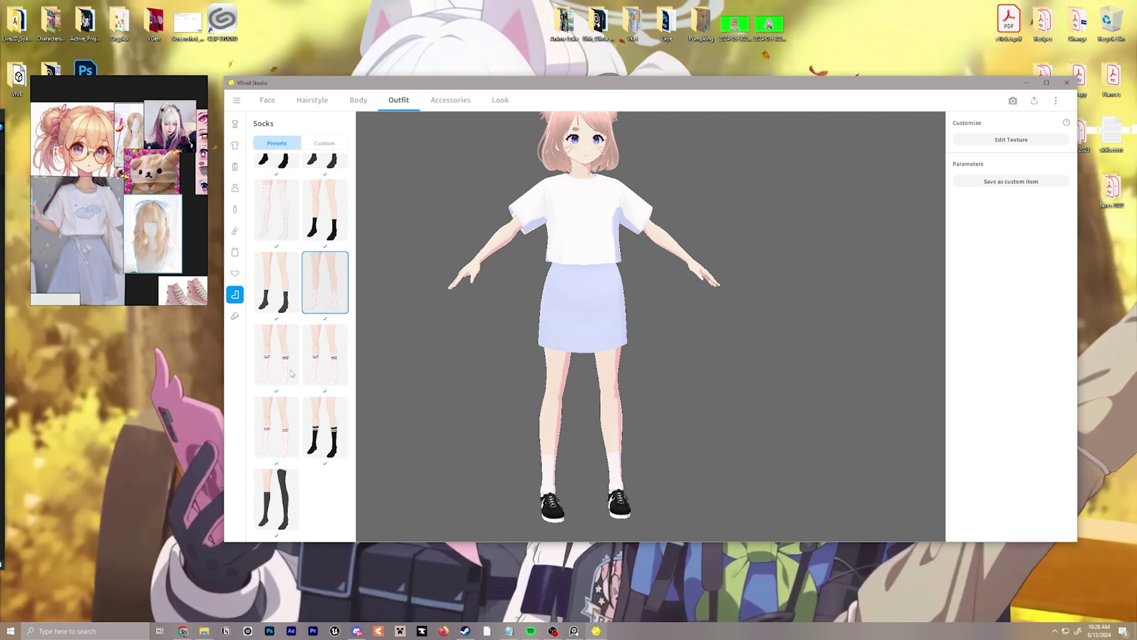
# Try the white low-top sneakers, and replace the avatar's black shoes with the cream high-top sneakers.
pyautogui.click(235, 316)
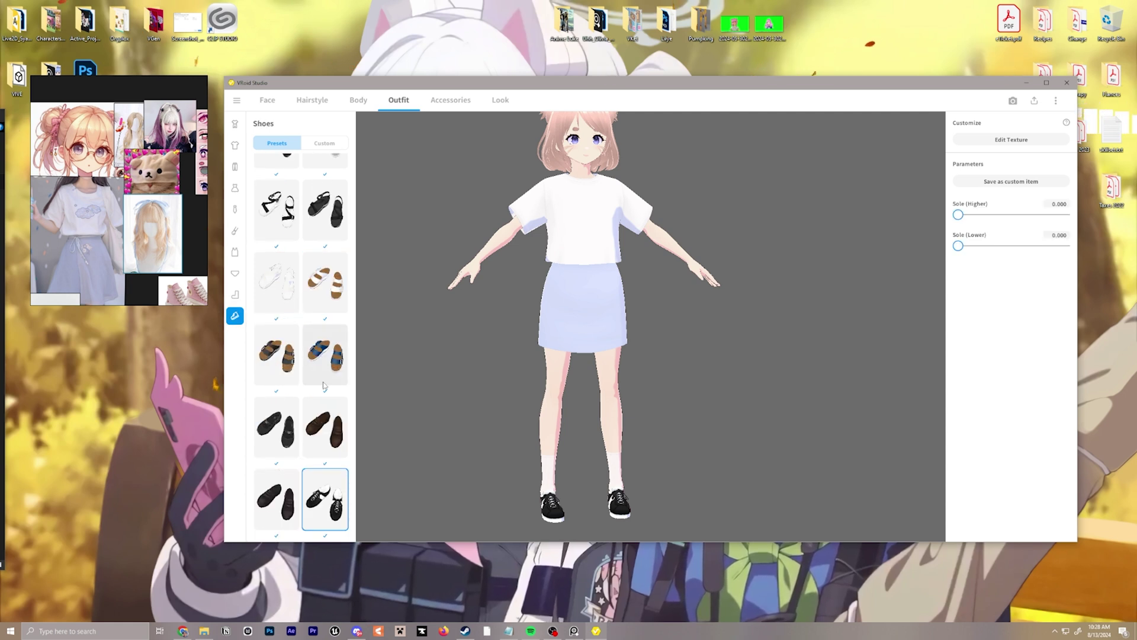
pyautogui.scroll(5, 324, 386)
pyautogui.click(277, 304)
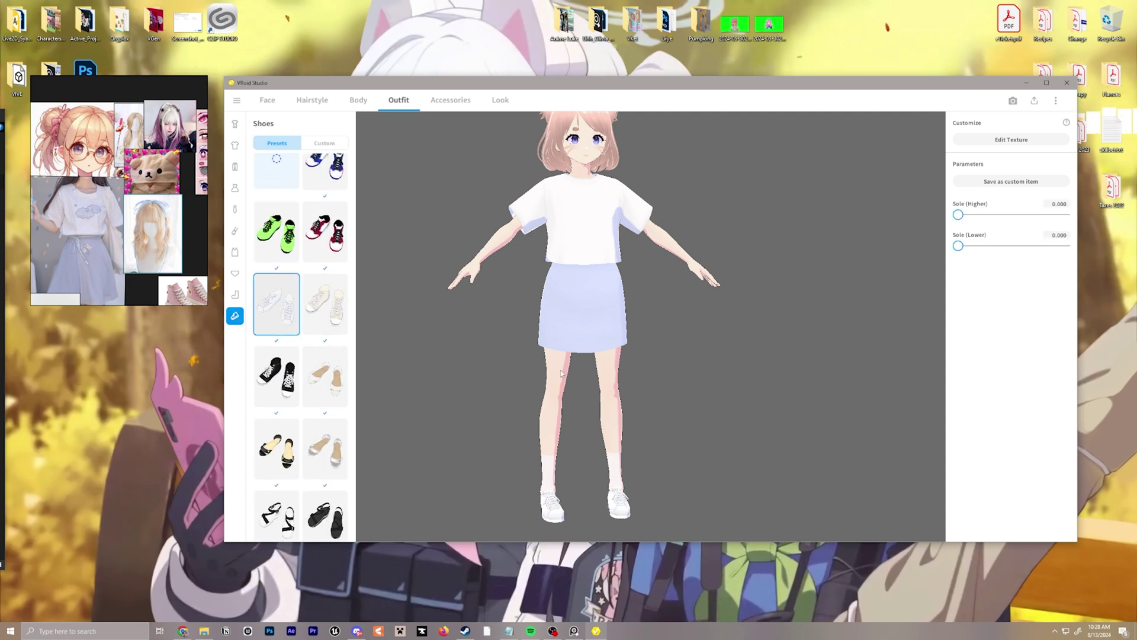
pyautogui.moveTo(560, 373); pyautogui.dragTo(503, 372)
pyautogui.click(324, 308)
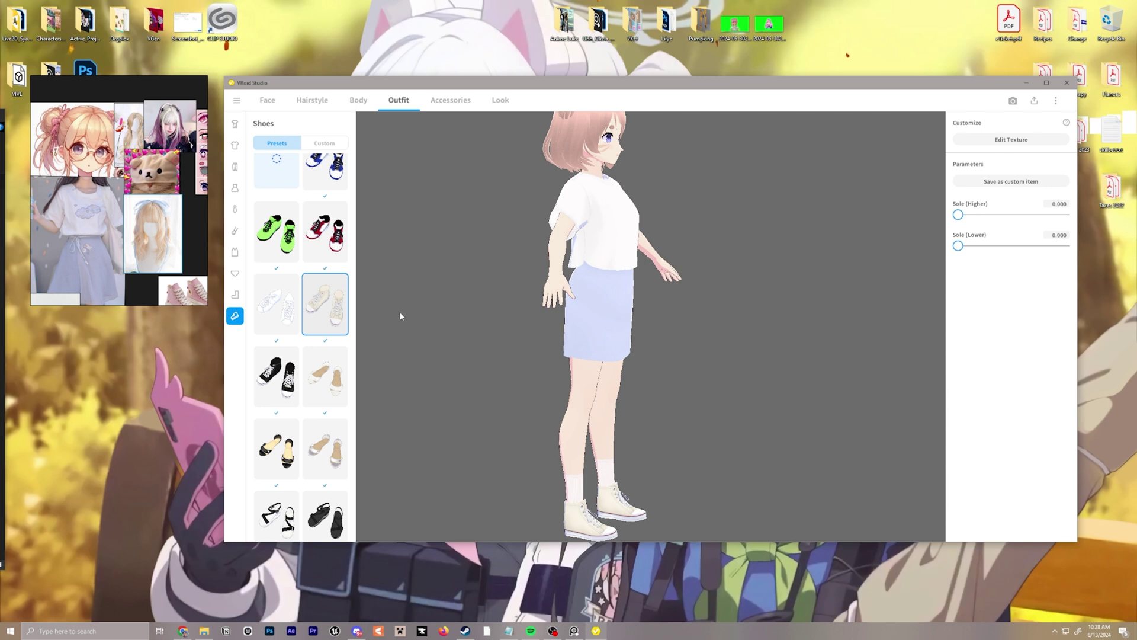
pyautogui.scroll(1, 342, 351)
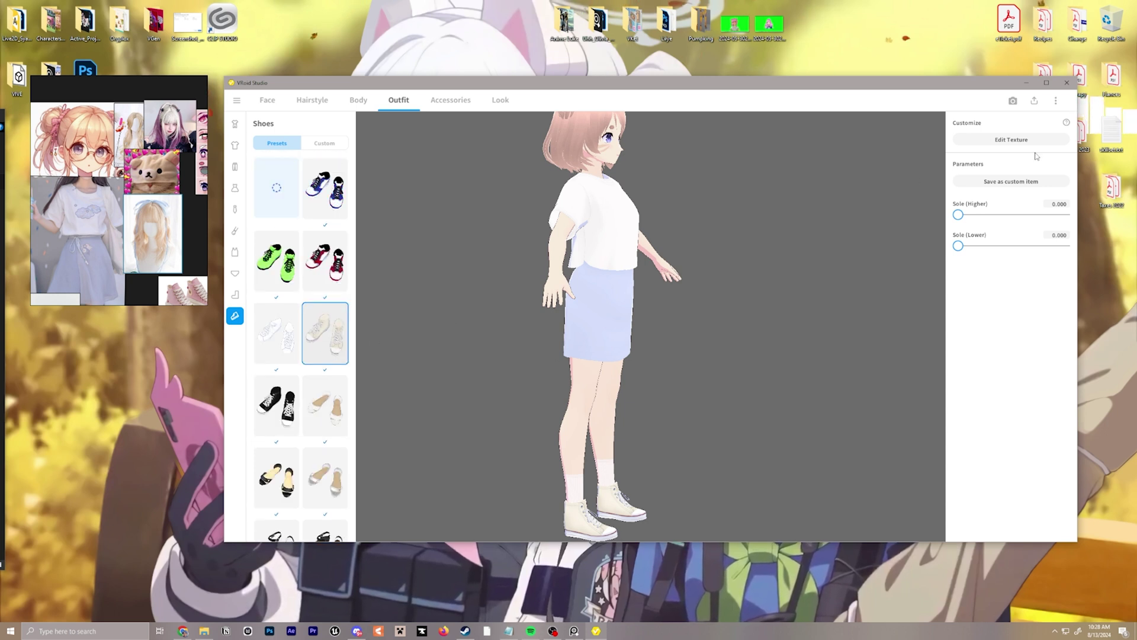
# Examine the cream high-top sneakers' texture and the shoes on the avatar from the front.
pyautogui.click(1011, 140)
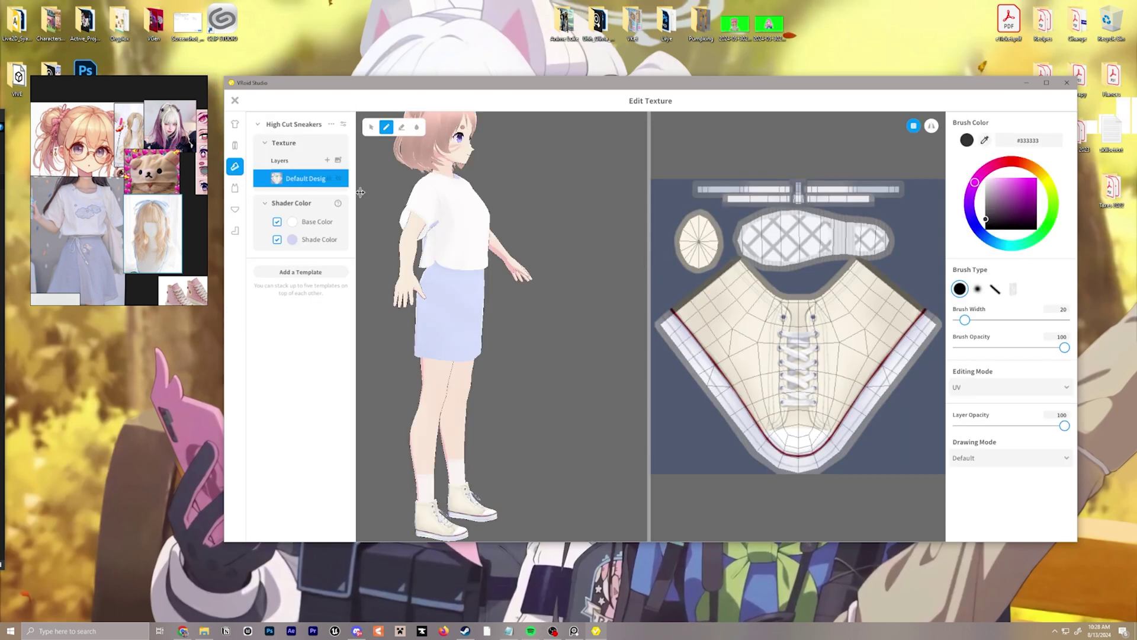
pyautogui.press('alt')
pyautogui.moveTo(553, 286); pyautogui.dragTo(519, 300, button='right')
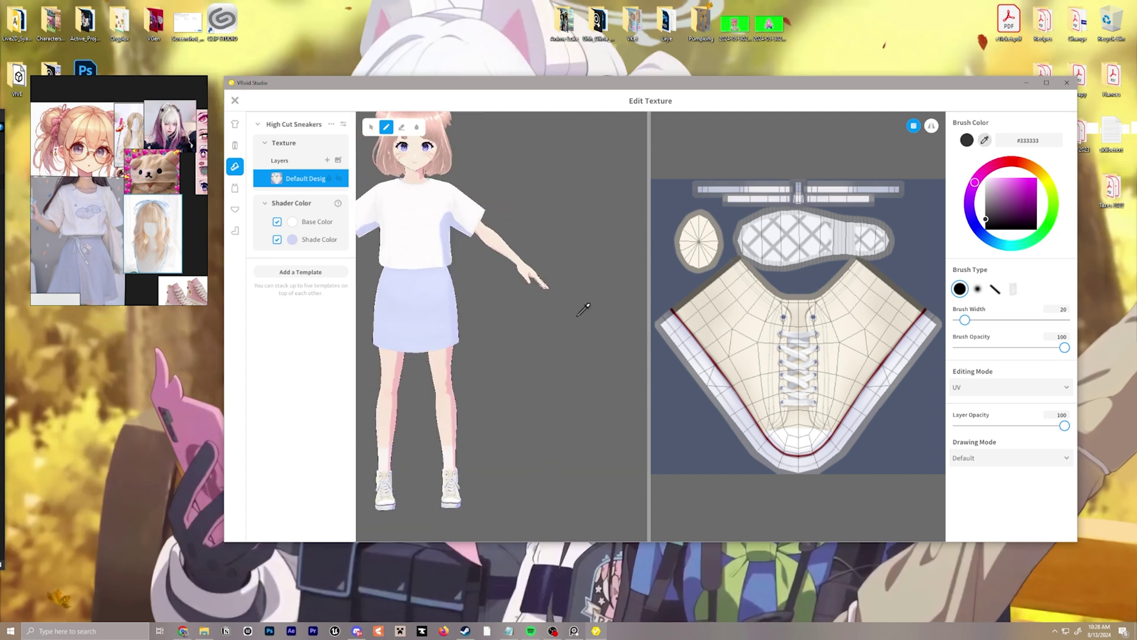
pyautogui.click(235, 100)
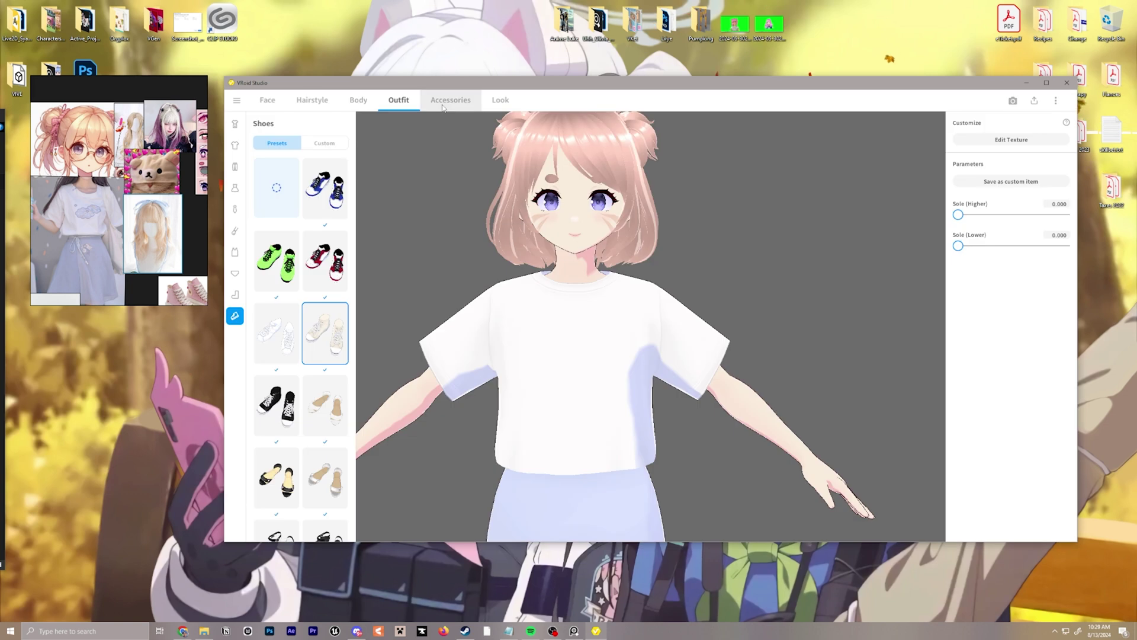
# Add the Glasses (Thin) accessory with Frame Shape 3 at 100 and Frame Shape 4 at about 25.5.
pyautogui.click(450, 99)
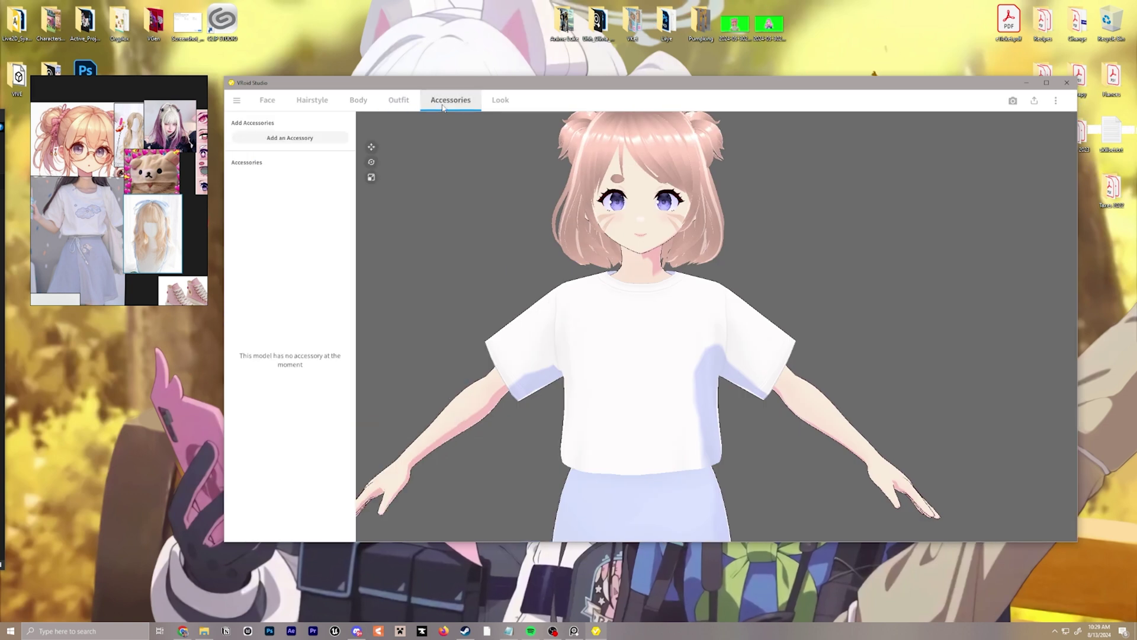
pyautogui.click(307, 138)
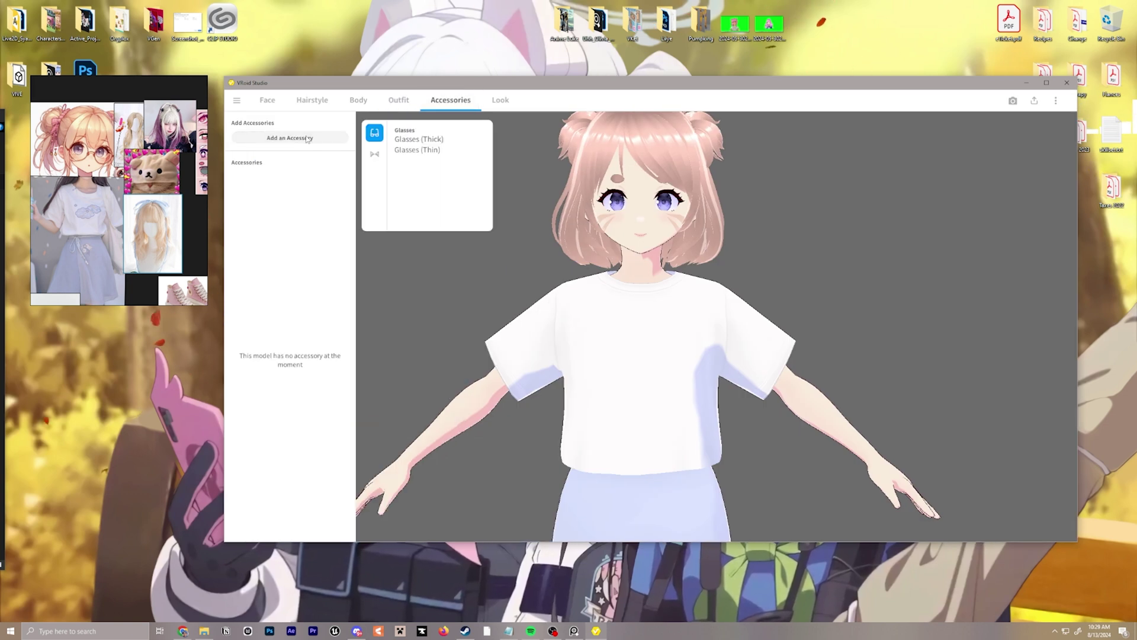
pyautogui.click(413, 151)
pyautogui.moveTo(978, 248); pyautogui.dragTo(1058, 315)
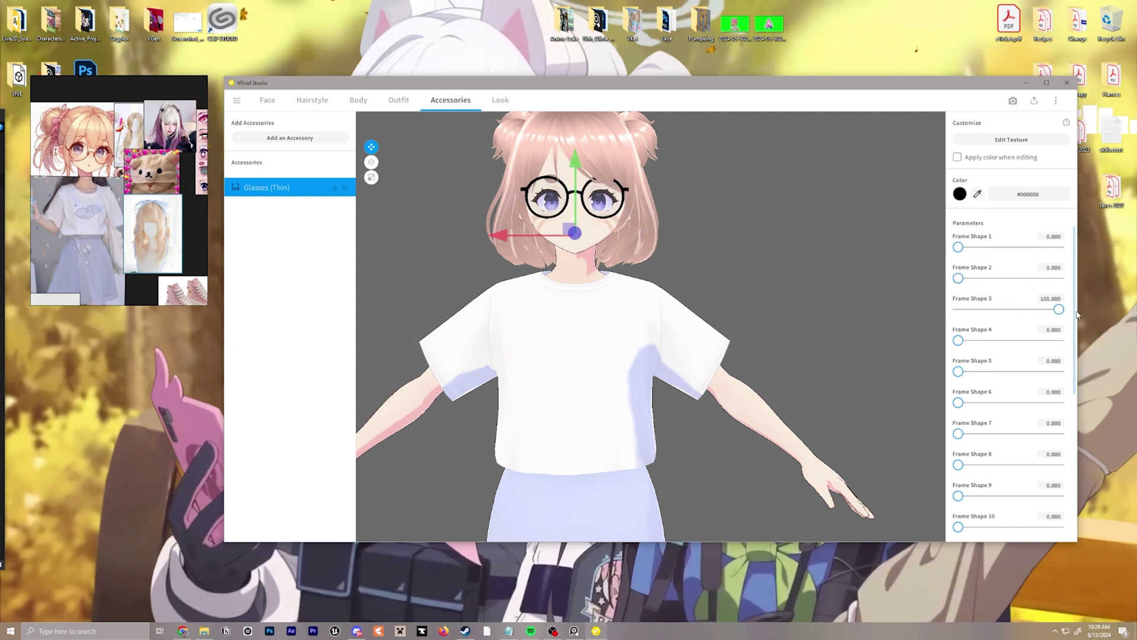
pyautogui.moveTo(957, 340); pyautogui.dragTo(986, 345)
pyautogui.click(958, 372)
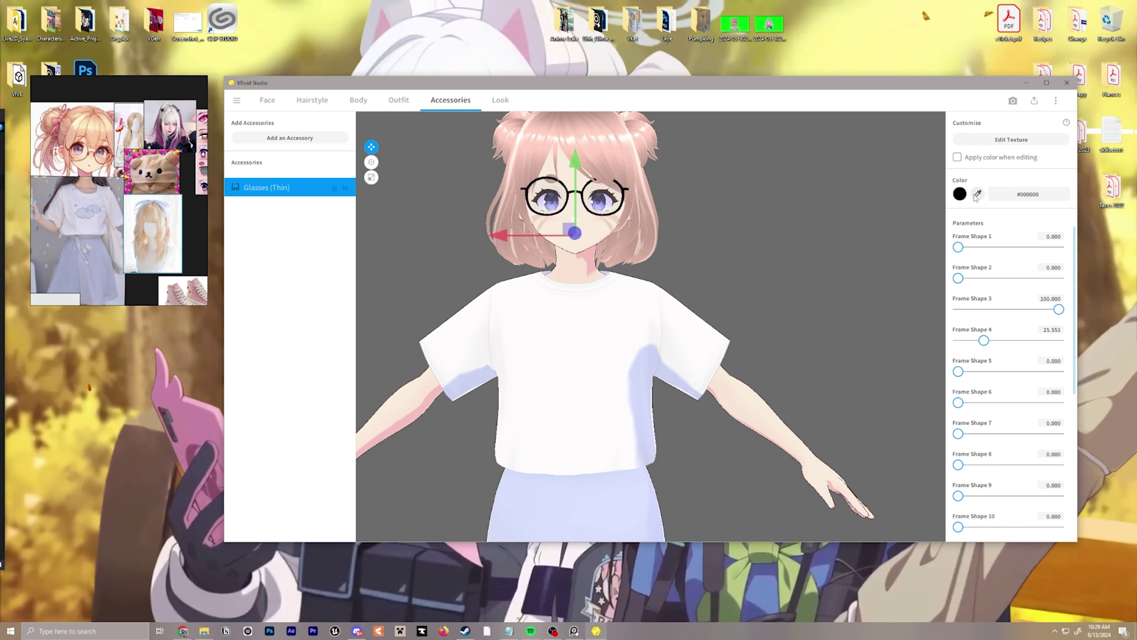
# Color the glasses white (#FFFFFF).
pyautogui.click(955, 196)
pyautogui.click(927, 221)
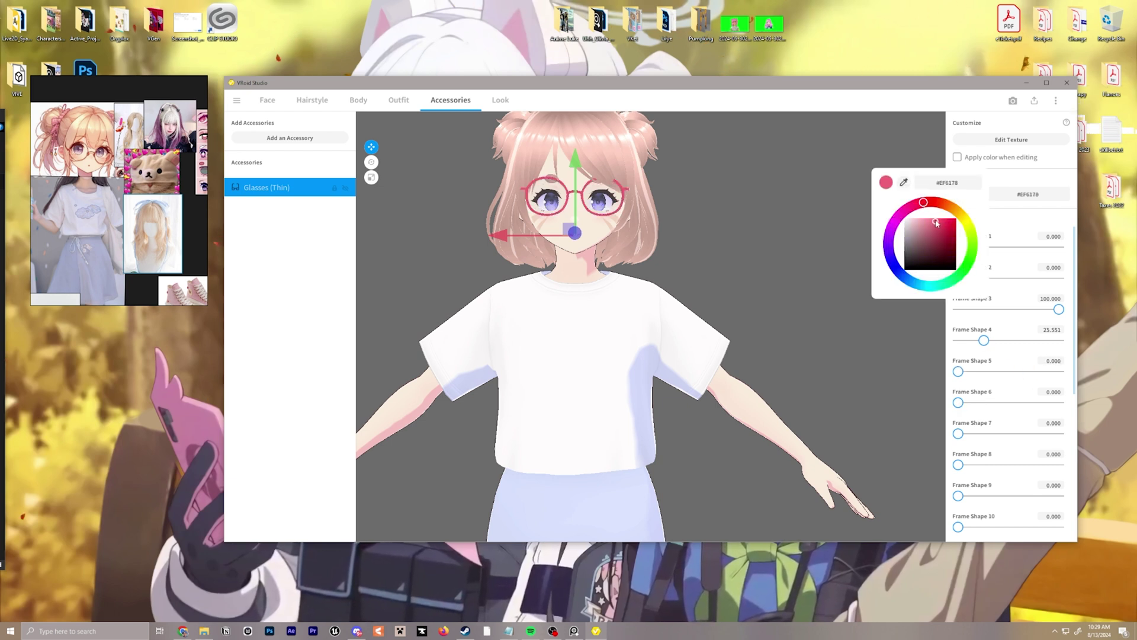
pyautogui.moveTo(926, 221); pyautogui.dragTo(912, 214)
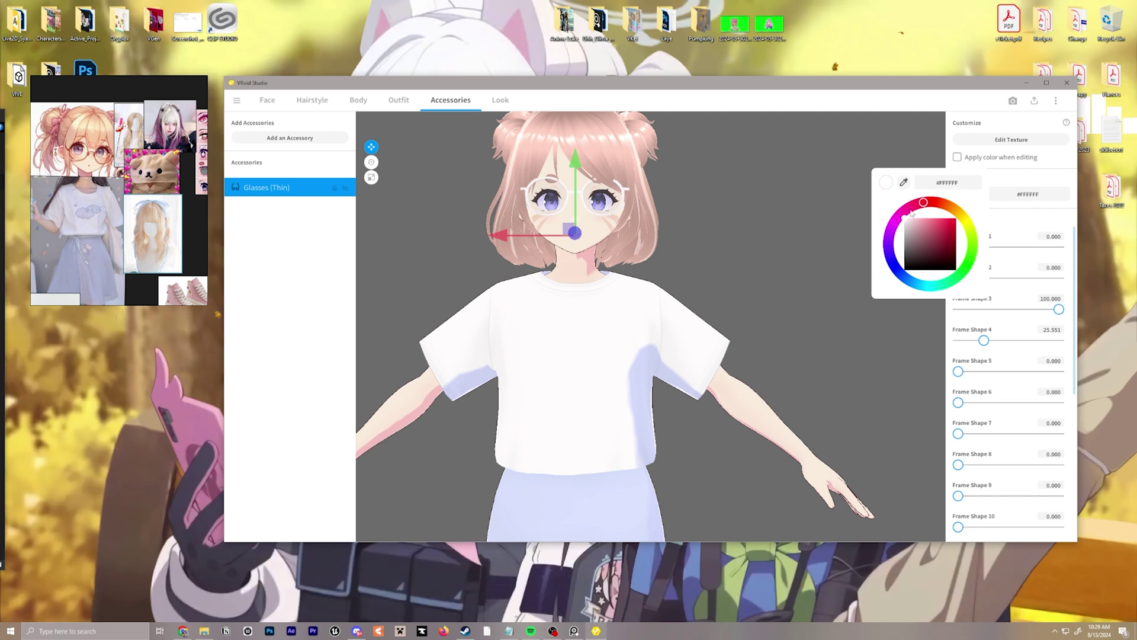
pyautogui.click(978, 166)
# Set the glasses' temples to about 30 thinner, 18 thicker and 36 looser, and check the fit on the face.
pyautogui.scroll(-4, 1007, 355)
pyautogui.moveTo(957, 469); pyautogui.dragTo(987, 469)
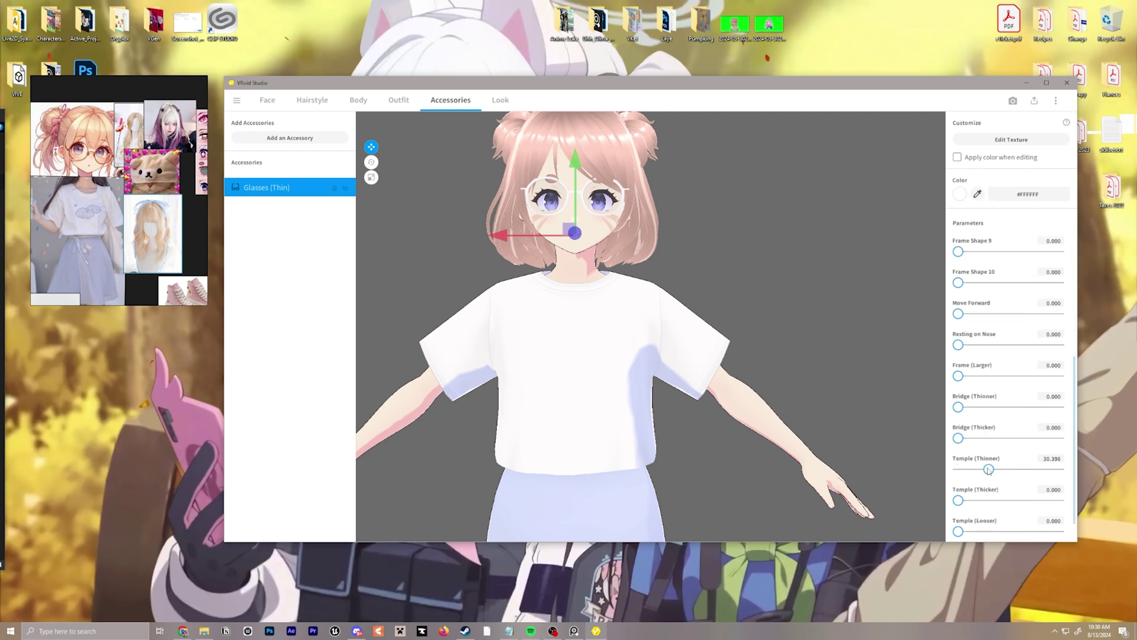
pyautogui.moveTo(960, 501)
pyautogui.mouseDown()
pyautogui.moveTo(995, 500)
pyautogui.moveTo(976, 500)
pyautogui.mouseUp()
pyautogui.moveTo(958, 531); pyautogui.dragTo(995, 531)
pyautogui.scroll(-1, 995, 521)
pyautogui.moveTo(906, 285); pyautogui.dragTo(756, 256, button='right')
pyautogui.scroll(-3, 804, 284)
pyautogui.scroll(1, 756, 257)
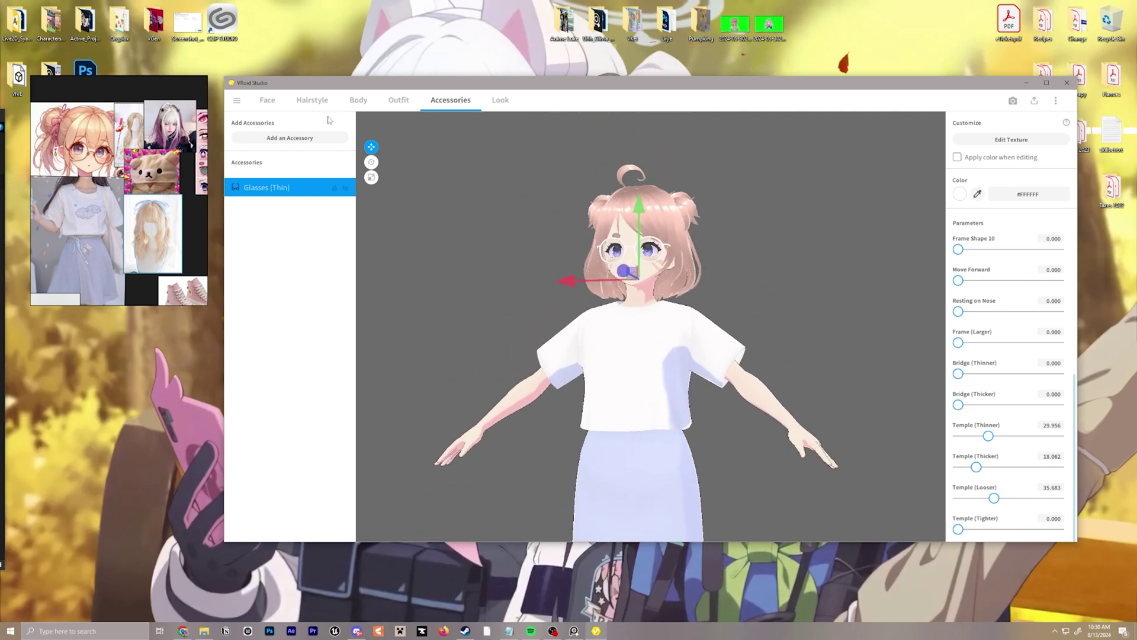
# Export the custom white T-shirt's default texture layer to the desktop as Shirt_VRoid1.png.
pyautogui.click(398, 100)
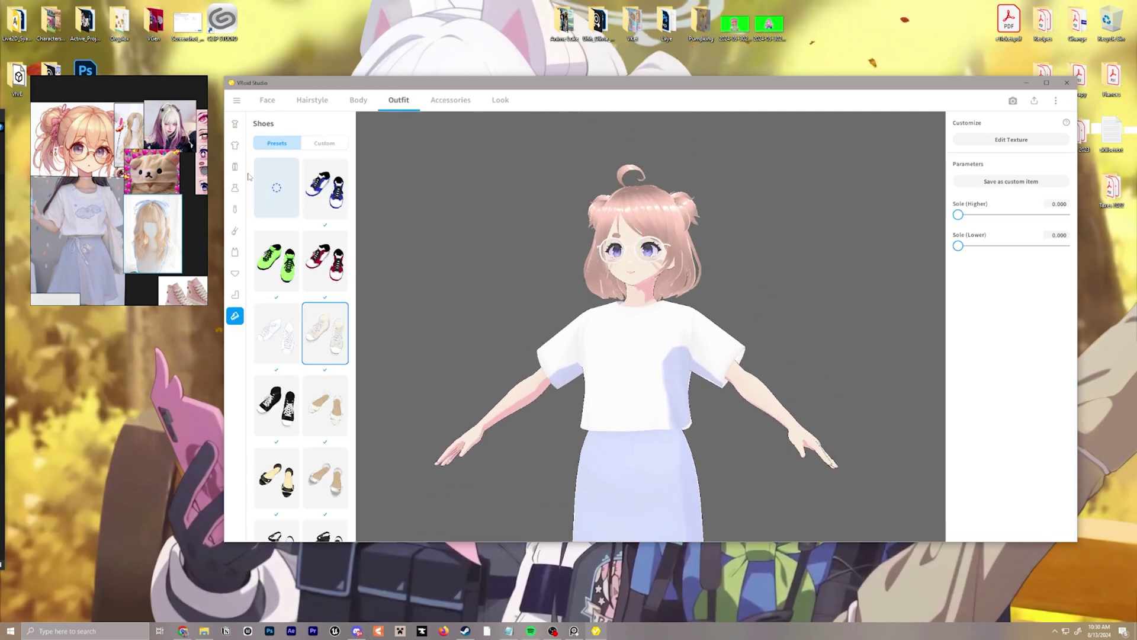
pyautogui.click(235, 144)
pyautogui.click(992, 143)
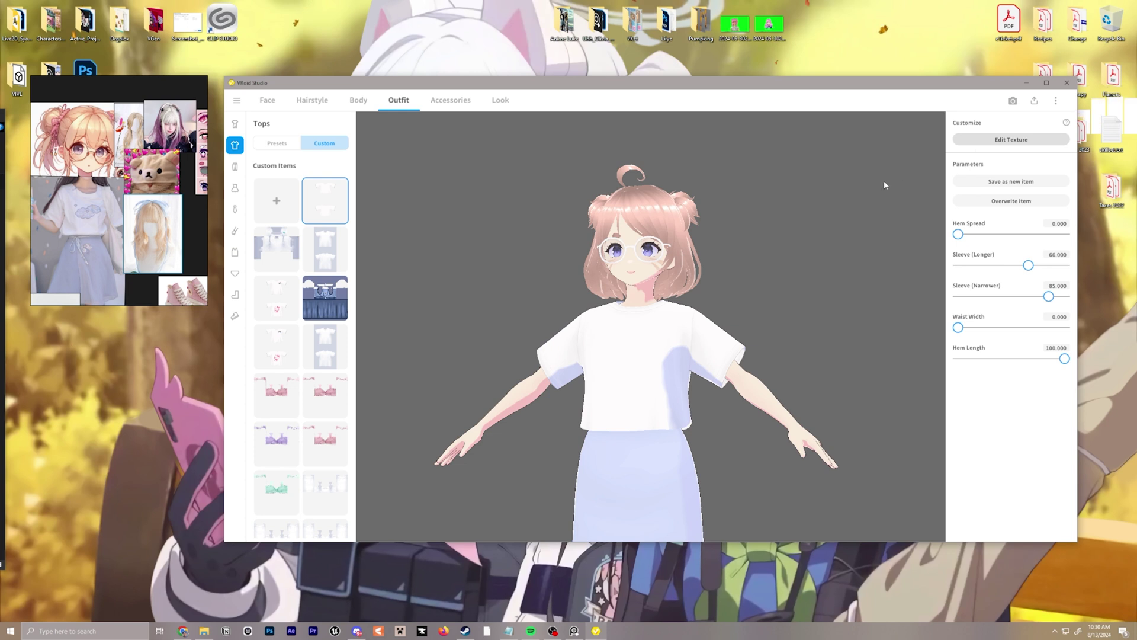
pyautogui.rightClick(306, 201)
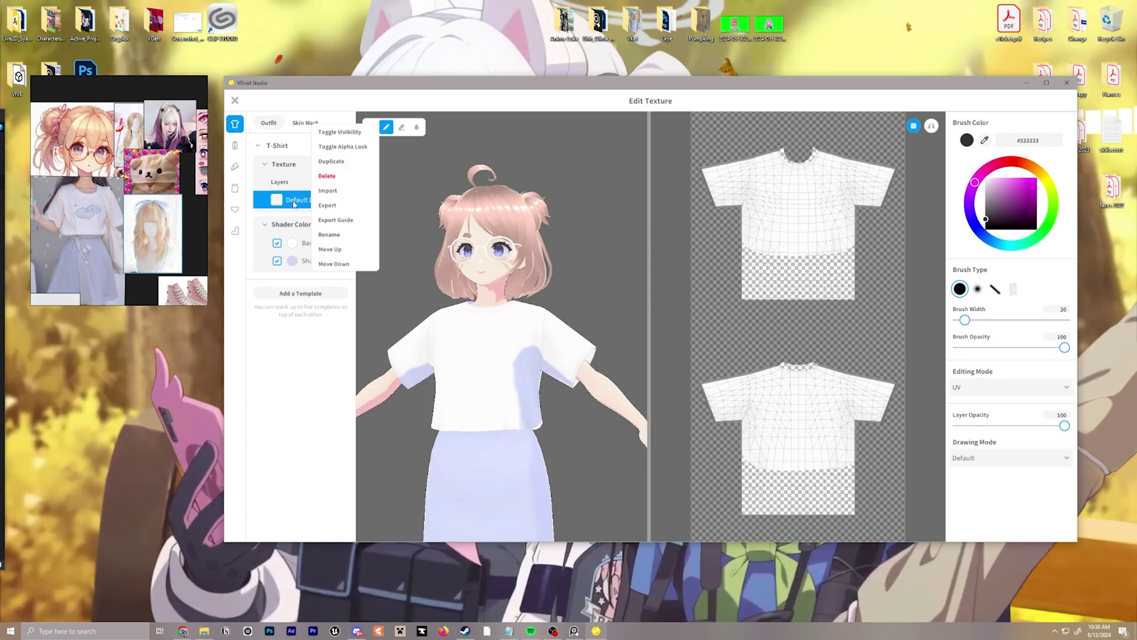
pyautogui.click(326, 205)
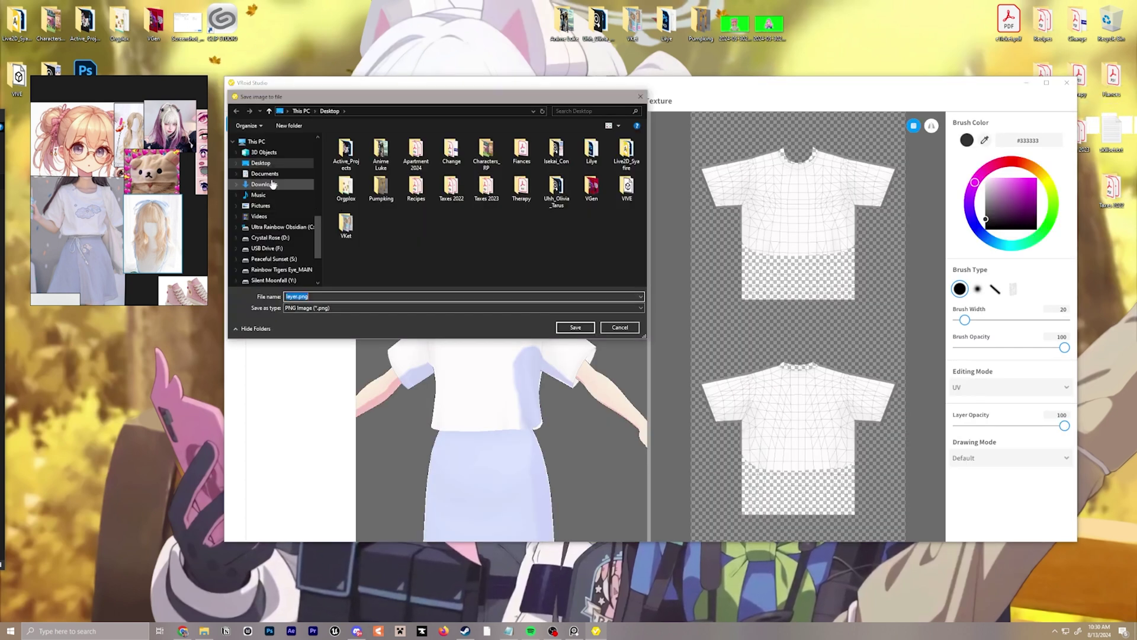
pyautogui.click(341, 294)
pyautogui.write('Shirt_VR')
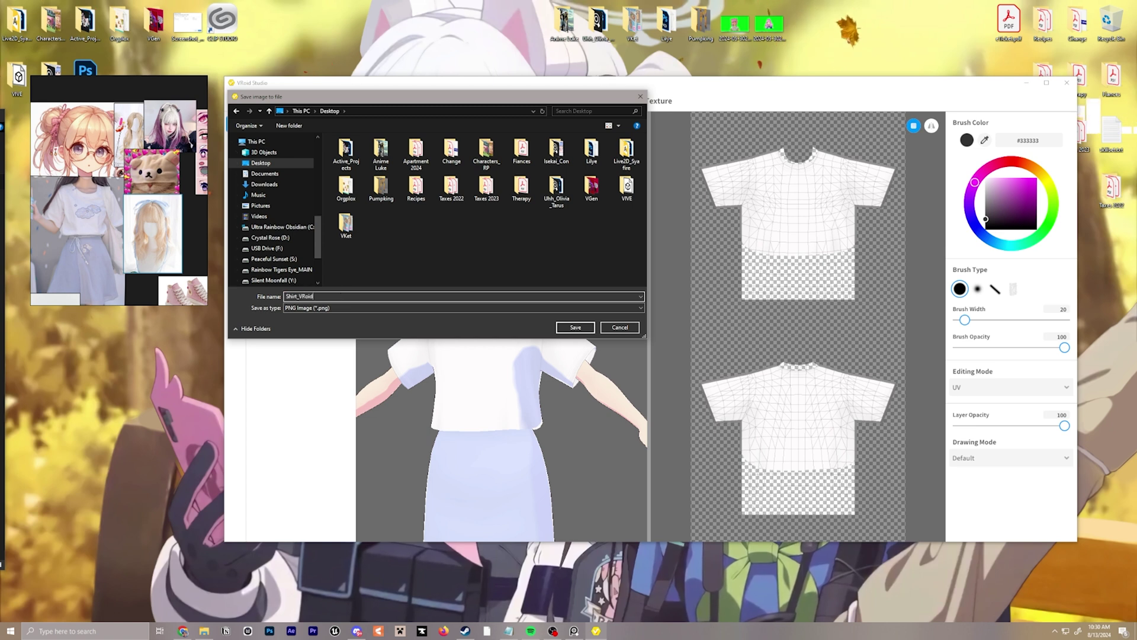
pyautogui.write('oid')
pyautogui.press('Return')
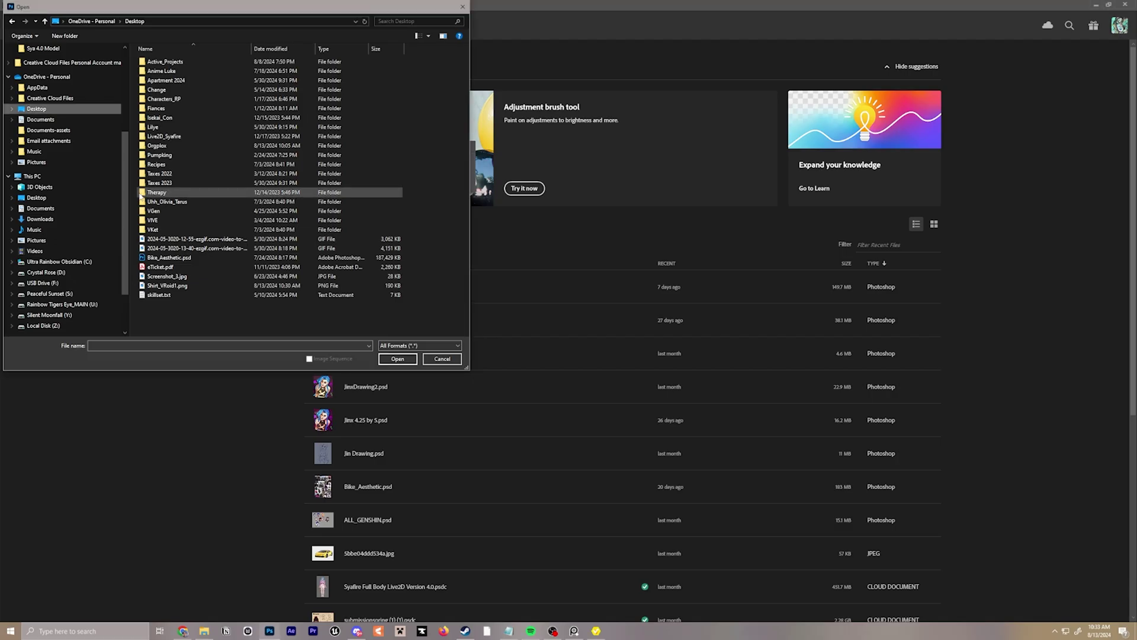
# Open the exported Shirt_VRoid1.png in Photoshop.
pyautogui.doubleClick(177, 286)
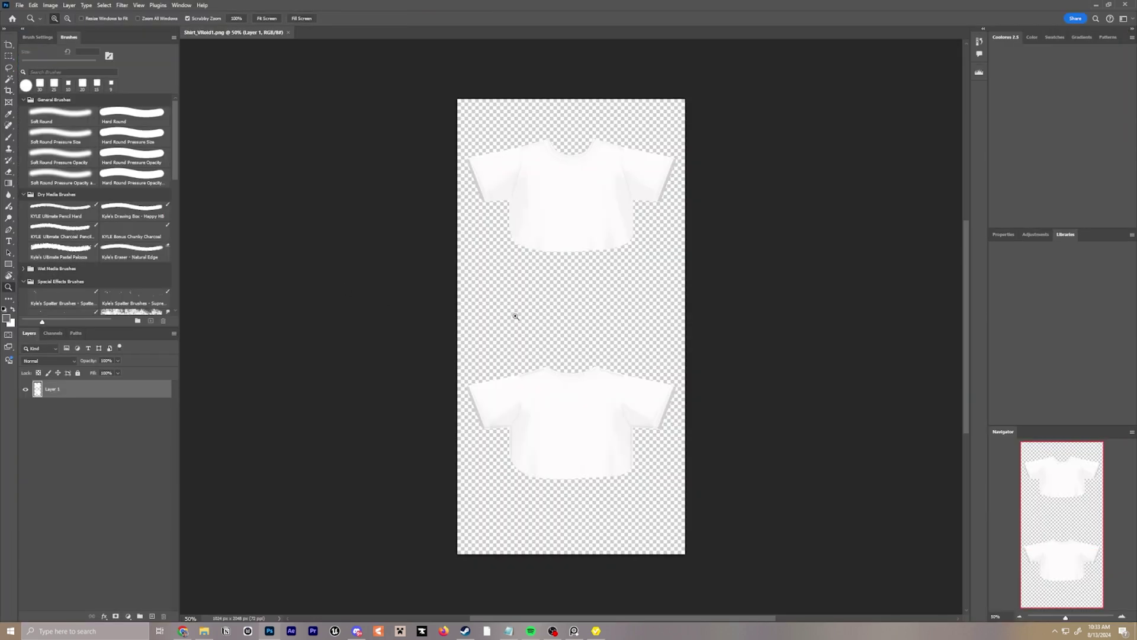
pyautogui.moveTo(551, 325); pyautogui.dragTo(545, 330)
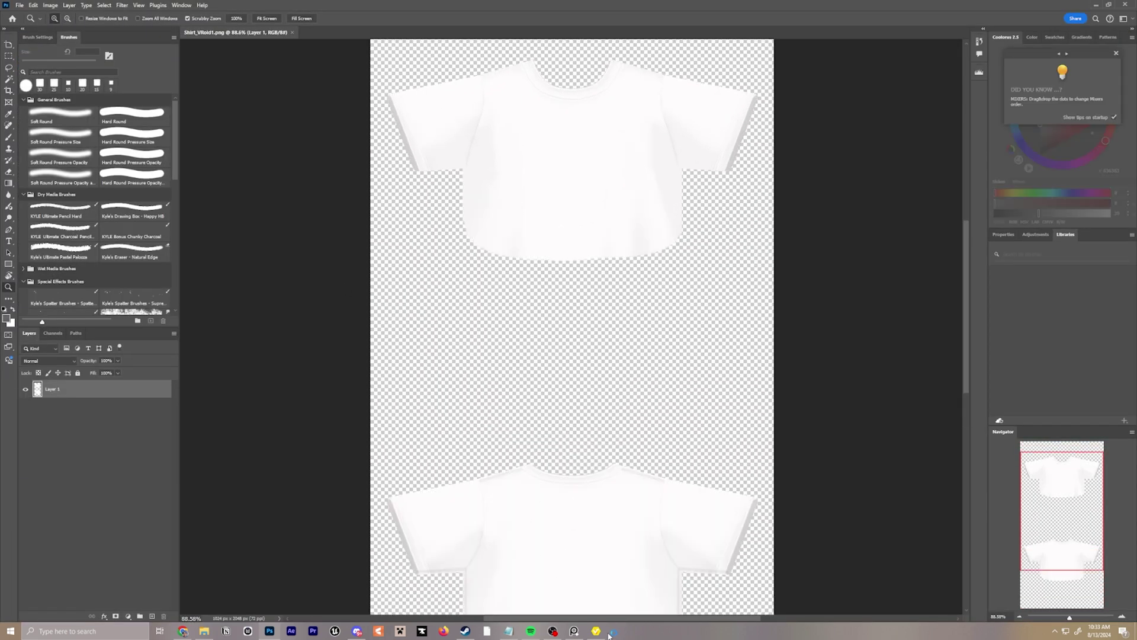
pyautogui.click(598, 632)
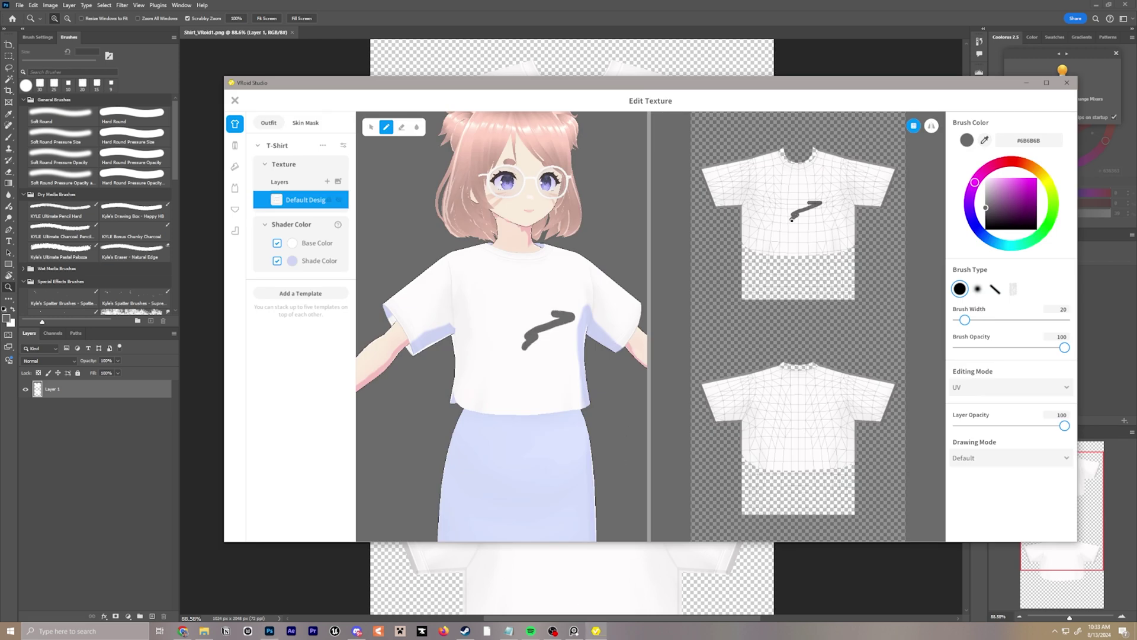
pyautogui.hotkey('ctrl', 'z')
pyautogui.click(748, 62)
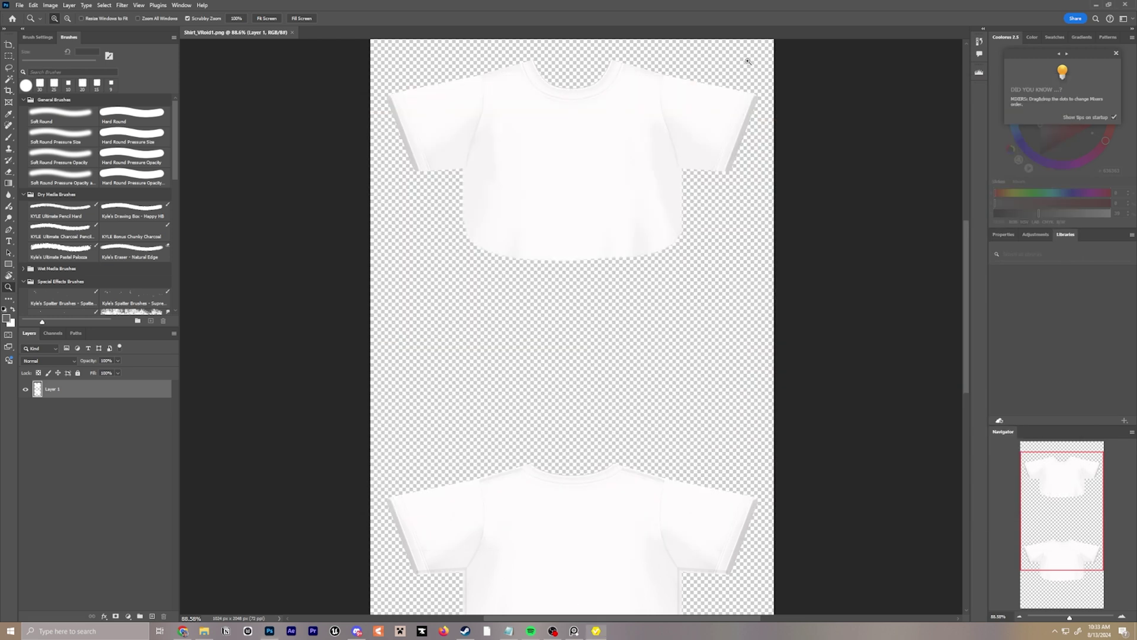
# Paint a light blue (#B1CDF9) star with a darker blue outline on a new layer, centered on the shirt's front.
pyautogui.moveTo(563, 190); pyautogui.dragTo(646, 213)
pyautogui.scroll(3, 646, 213)
pyautogui.click(1115, 54)
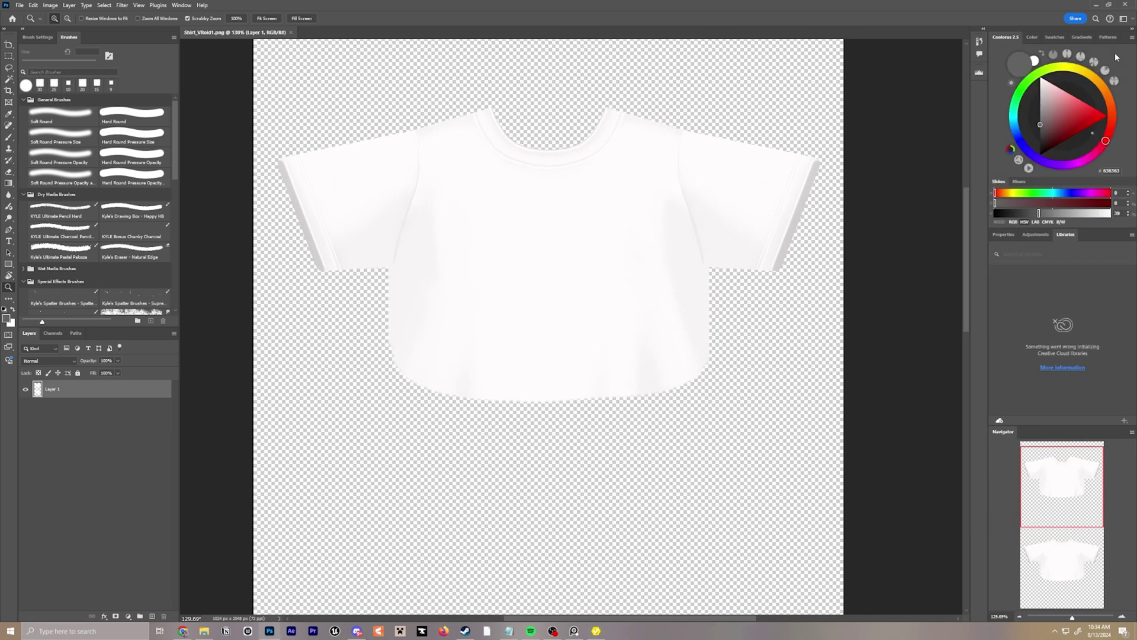
pyautogui.moveTo(787, 6); pyautogui.dragTo(0, 290)
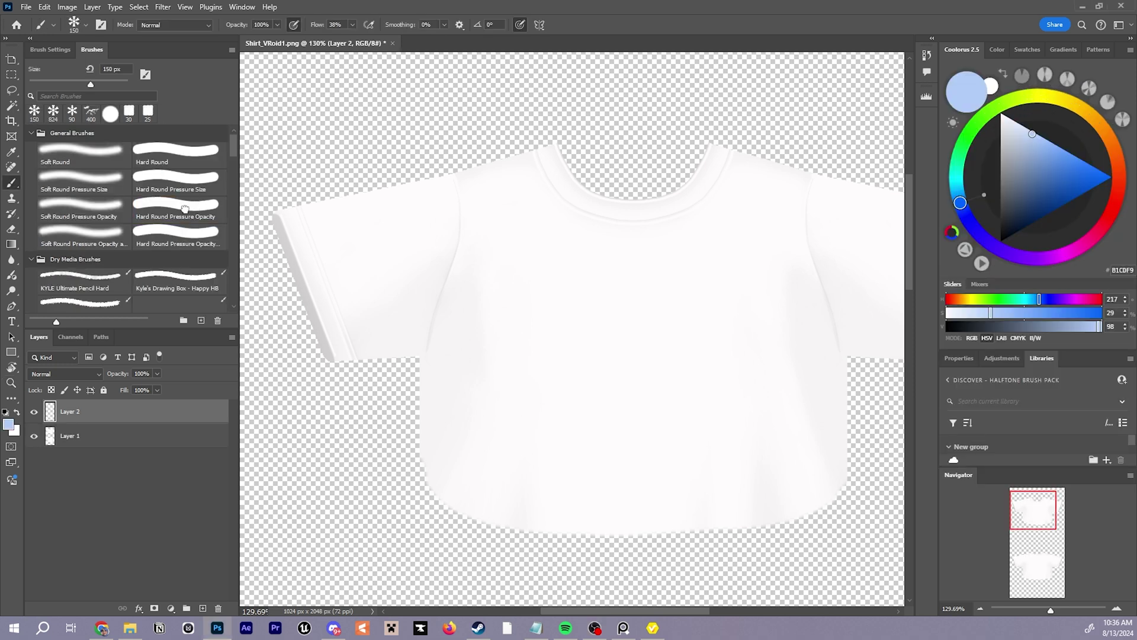
pyautogui.moveTo(631, 278); pyautogui.dragTo(612, 414)
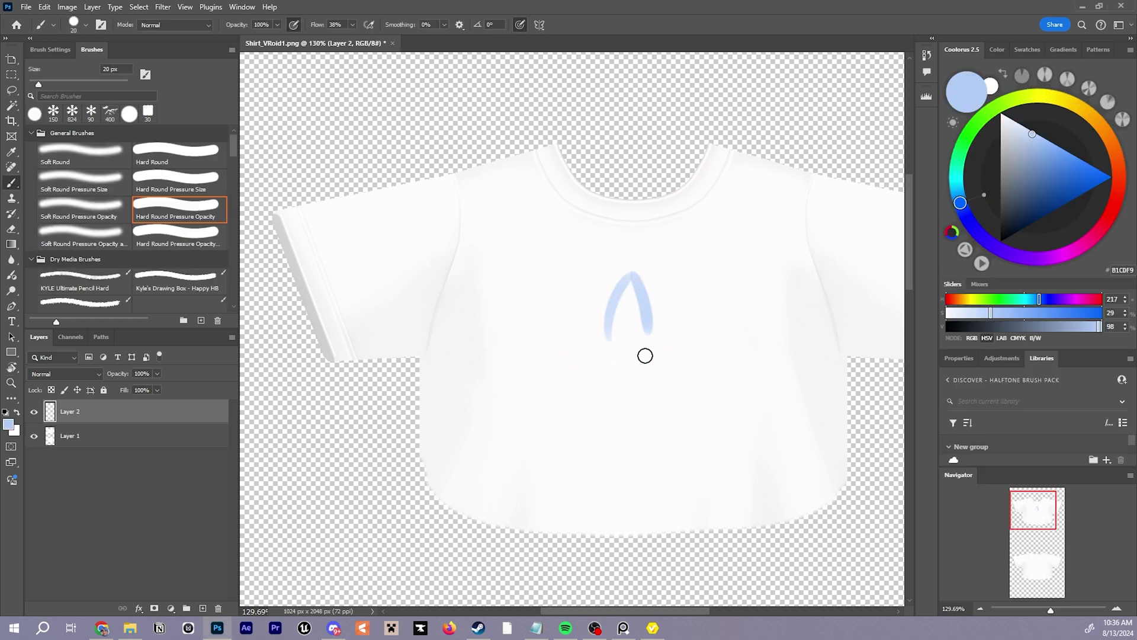
pyautogui.moveTo(645, 355)
pyautogui.mouseDown()
pyautogui.moveTo(670, 378)
pyautogui.moveTo(642, 299)
pyautogui.moveTo(628, 412)
pyautogui.mouseUp()
pyautogui.click(1023, 160)
pyautogui.moveTo(634, 274)
pyautogui.mouseDown()
pyautogui.moveTo(685, 448)
pyautogui.moveTo(629, 415)
pyautogui.mouseUp()
# Paint yellow sparkles around the star and give it dark closed eyes, a small smile and pink blushing cheeks.
pyautogui.click(1041, 96)
pyautogui.moveTo(726, 271); pyautogui.dragTo(727, 301)
pyautogui.moveTo(709, 462); pyautogui.dragTo(713, 486)
pyautogui.click(1008, 229)
pyautogui.moveTo(596, 356); pyautogui.dragTo(619, 358)
pyautogui.click(1109, 215)
pyautogui.moveTo(598, 367); pyautogui.dragTo(607, 370)
pyautogui.keyDown('alt'); pyautogui.click(650, 355); pyautogui.keyUp('alt')
pyautogui.moveTo(654, 374)
pyautogui.mouseDown()
pyautogui.moveTo(670, 373)
pyautogui.moveTo(635, 381)
pyautogui.mouseUp()
# Paint soft blue-grey shading and fold strokes along the shirt front's collar, sleeves, sides and hem, varying the brush size.
pyautogui.moveTo(425, 352); pyautogui.dragTo(460, 509)
pyautogui.moveTo(451, 178); pyautogui.dragTo(335, 205)
pyautogui.moveTo(289, 221); pyautogui.dragTo(328, 331)
pyautogui.moveTo(362, 351)
pyautogui.mouseDown()
pyautogui.moveTo(348, 289)
pyautogui.moveTo(382, 266)
pyautogui.mouseUp()
pyautogui.moveTo(810, 211); pyautogui.dragTo(836, 342)
pyautogui.moveTo(461, 509)
pyautogui.mouseDown()
pyautogui.moveTo(592, 533)
pyautogui.moveTo(847, 473)
pyautogui.mouseUp()
pyautogui.moveTo(791, 206); pyautogui.dragTo(657, 206)
pyautogui.moveTo(581, 153); pyautogui.dragTo(840, 210)
pyautogui.press('[')
pyautogui.press('[')
pyautogui.press('[')
pyautogui.press('[')
pyautogui.moveTo(467, 160)
pyautogui.mouseDown()
pyautogui.moveTo(501, 206)
pyautogui.moveTo(654, 165)
pyautogui.mouseUp()
pyautogui.press(']')
pyautogui.press(']')
pyautogui.press(']')
pyautogui.press(']')
pyautogui.press(']')
pyautogui.moveTo(449, 176); pyautogui.dragTo(584, 256)
pyautogui.moveTo(662, 181); pyautogui.dragTo(639, 222)
pyautogui.moveTo(728, 248); pyautogui.dragTo(749, 364)
pyautogui.keyDown('alt'); pyautogui.click(474, 207); pyautogui.keyUp('alt')
pyautogui.moveTo(441, 237); pyautogui.dragTo(422, 331)
pyautogui.moveTo(687, 397); pyautogui.dragTo(521, 488)
# Outline the yellow sparkles around the star in dark red with a fine 5 px brush.
pyautogui.click(1112, 210)
pyautogui.click(1056, 202)
pyautogui.press('[')
pyautogui.press('[')
pyautogui.press('[')
pyautogui.press('[')
pyautogui.press('[')
pyautogui.press('[')
pyautogui.press('[')
pyautogui.press('[')
pyautogui.press('[')
pyautogui.press('[')
pyautogui.press('[')
pyautogui.press('[')
pyautogui.press('[')
pyautogui.press('[')
pyautogui.press('[')
pyautogui.press('[')
pyautogui.press('[')
pyautogui.moveTo(491, 270); pyautogui.dragTo(483, 288)
pyautogui.moveTo(483, 289); pyautogui.dragTo(494, 304)
pyautogui.moveTo(494, 304); pyautogui.dragTo(504, 283)
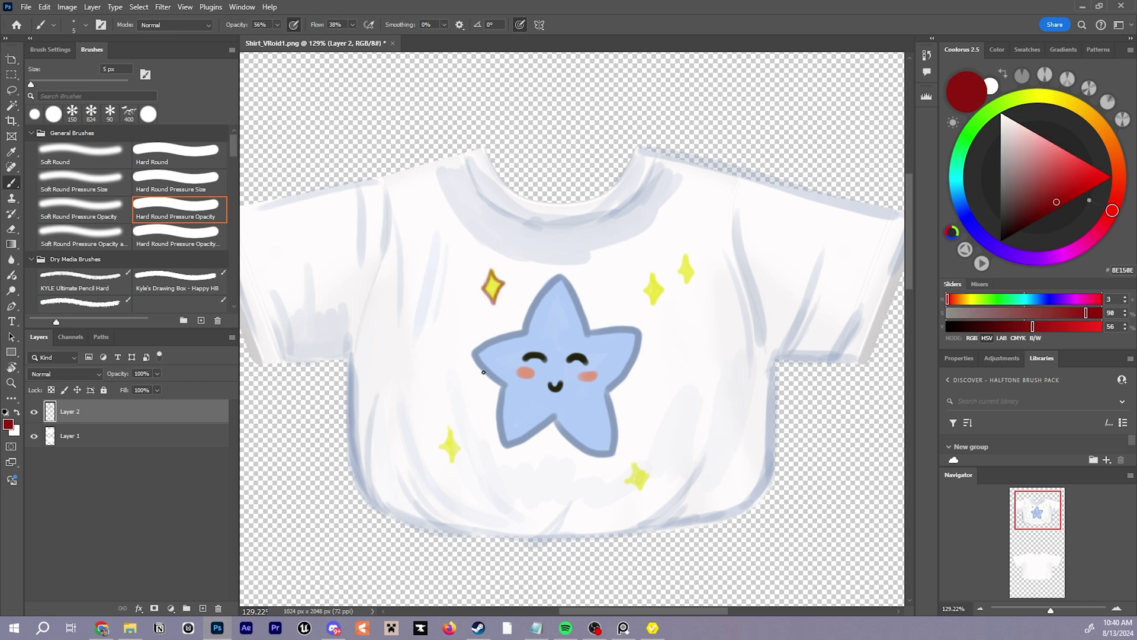
pyautogui.moveTo(683, 261); pyautogui.dragTo(687, 285)
# Shade the shirt's back panel with pale blue-grey strokes along its hem, sides, sleeves and neckline using progressively larger brushes.
pyautogui.scroll(-10, 610, 332)
pyautogui.press(']')
pyautogui.press(']')
pyautogui.press(']')
pyautogui.press(']')
pyautogui.press(']')
pyautogui.press(']')
pyautogui.press(']')
pyautogui.press(']')
pyautogui.press(']')
pyautogui.moveTo(538, 483); pyautogui.dragTo(655, 526)
pyautogui.moveTo(690, 435); pyautogui.dragTo(628, 526)
pyautogui.moveTo(502, 414); pyautogui.dragTo(567, 399)
pyautogui.press(']')
pyautogui.press(']')
pyautogui.press(']')
pyautogui.press(']')
pyautogui.press(']')
pyautogui.moveTo(672, 405); pyautogui.dragTo(734, 421)
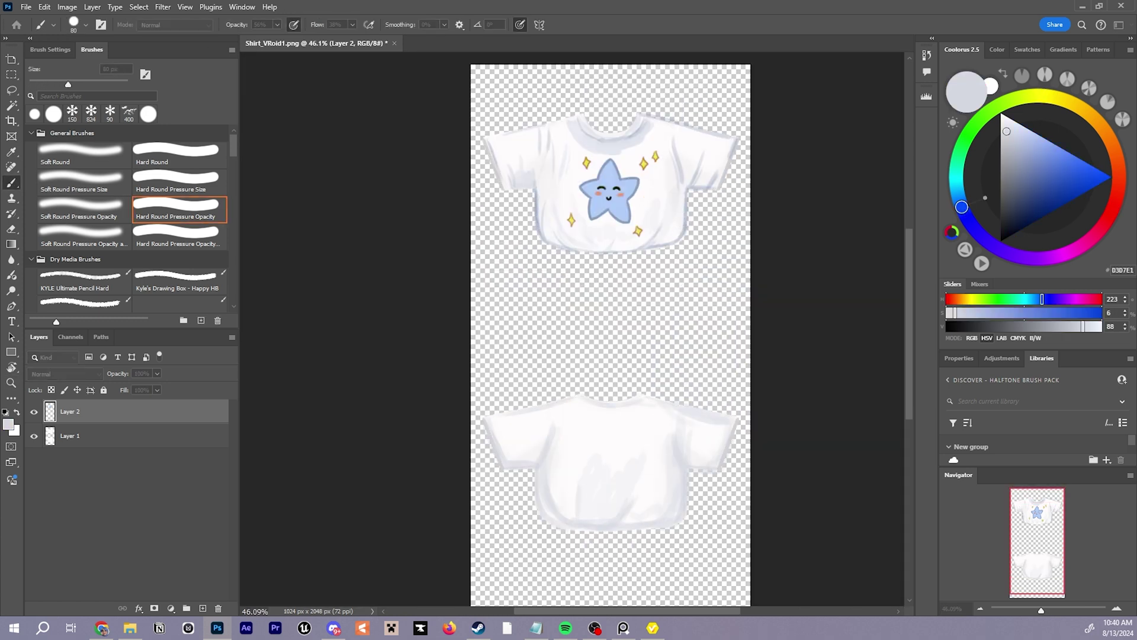
# Export the painted shirt as a PNG to the desktop under the name Shirt_VRoid1.png.
pyautogui.click(25, 7)
pyautogui.moveTo(147, 216)
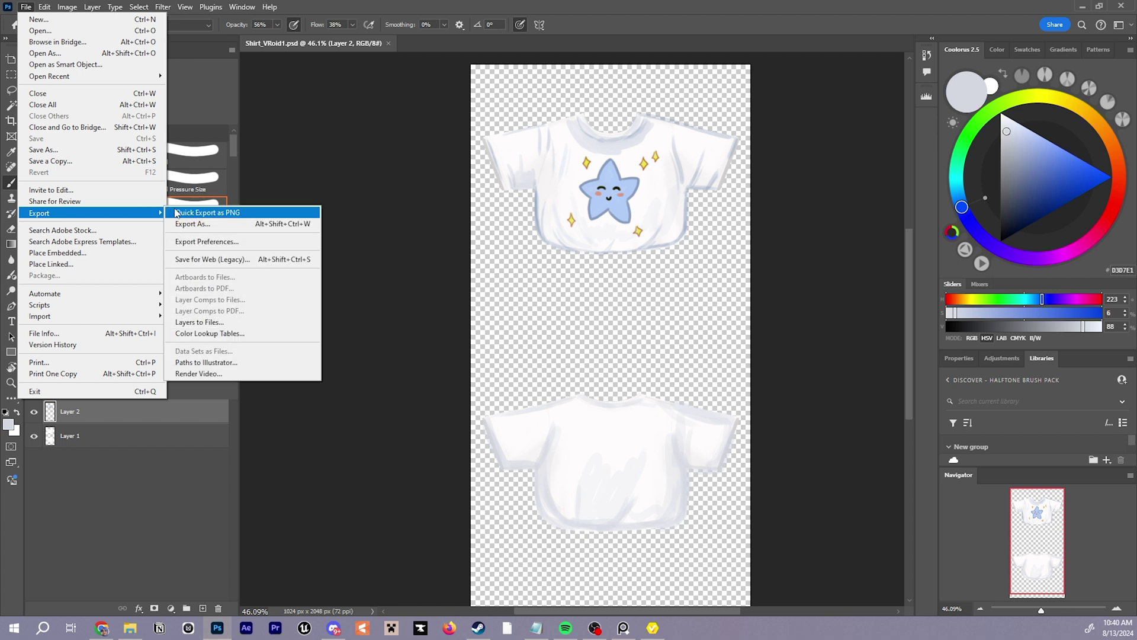
pyautogui.click(194, 214)
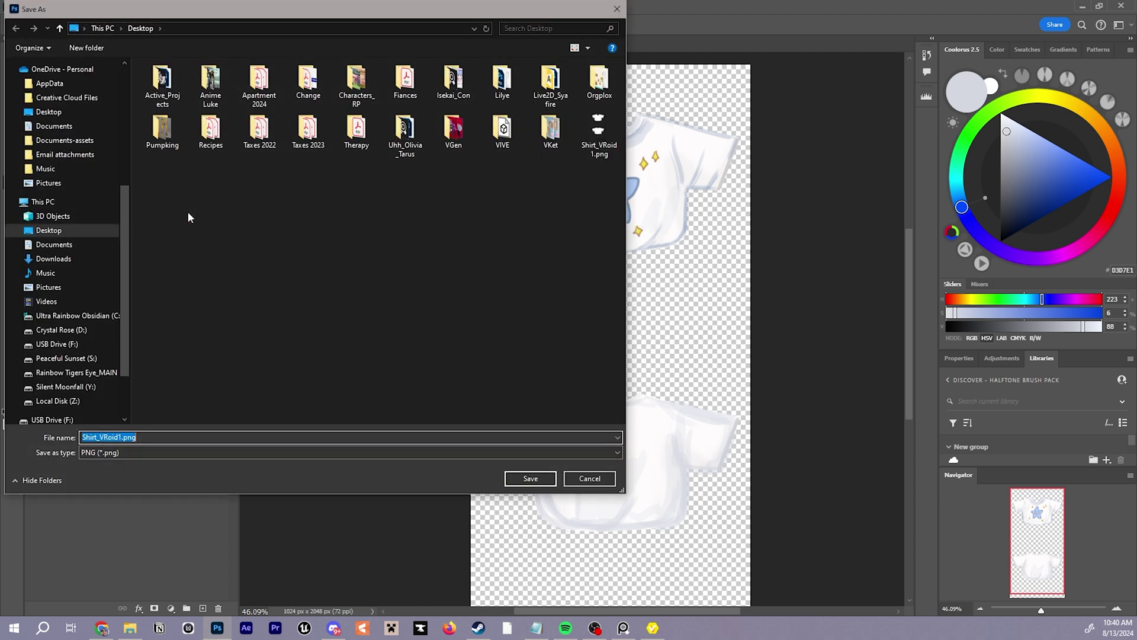
pyautogui.click(527, 477)
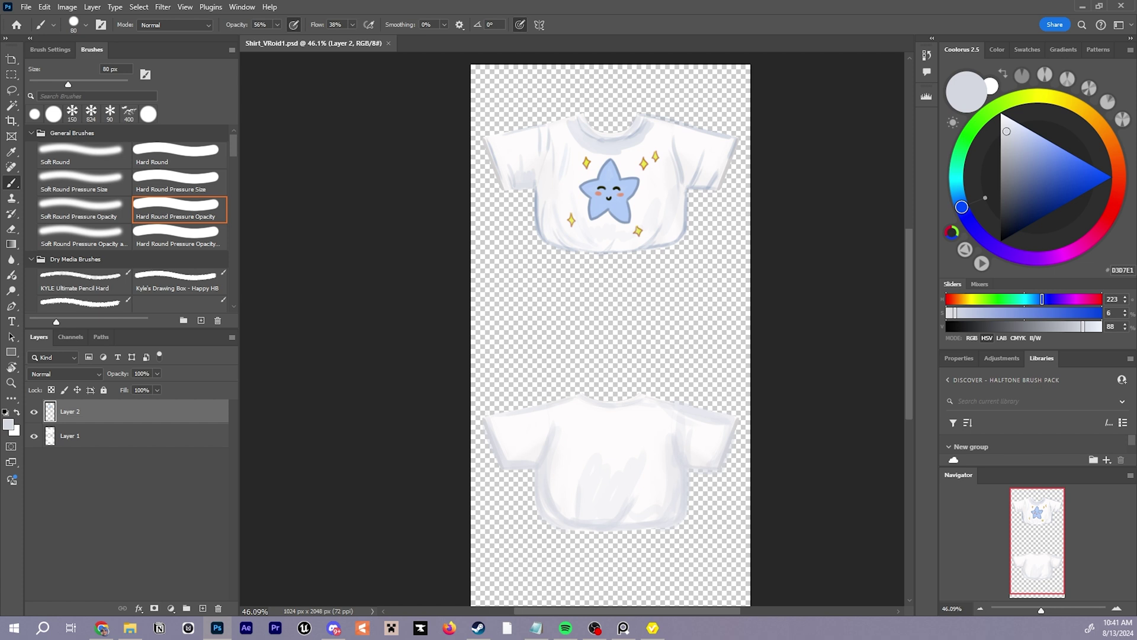
# Switch to VRoid Studio and import the painted shirt image into the T-shirt's default texture layer.
pyautogui.hotkey('alt', 'Tab')
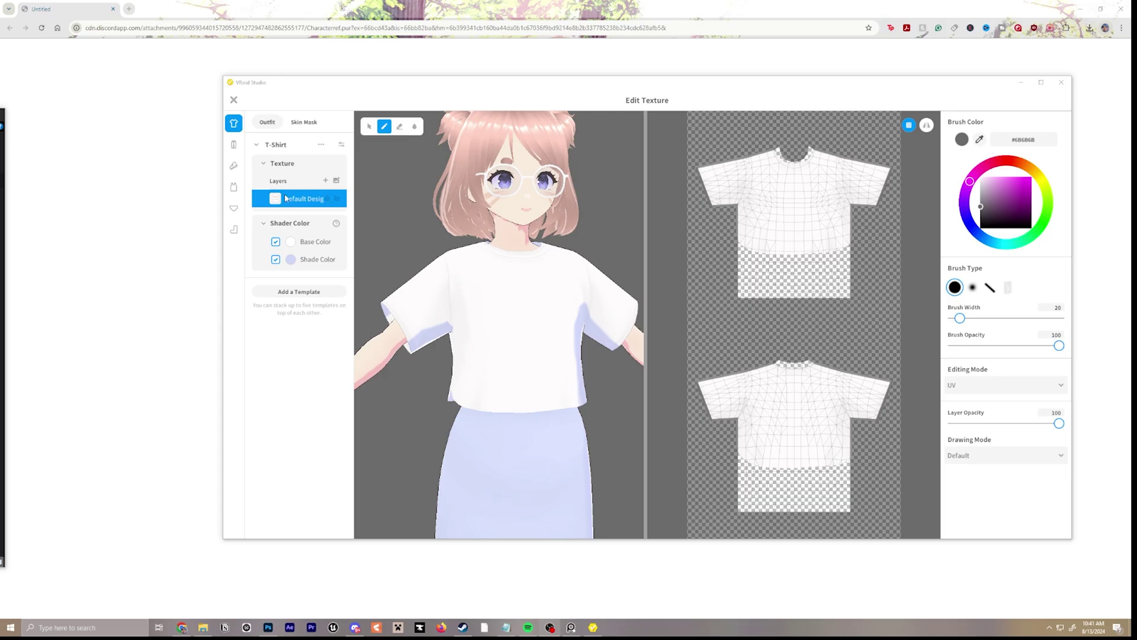
pyautogui.rightClick(290, 200)
pyautogui.click(314, 188)
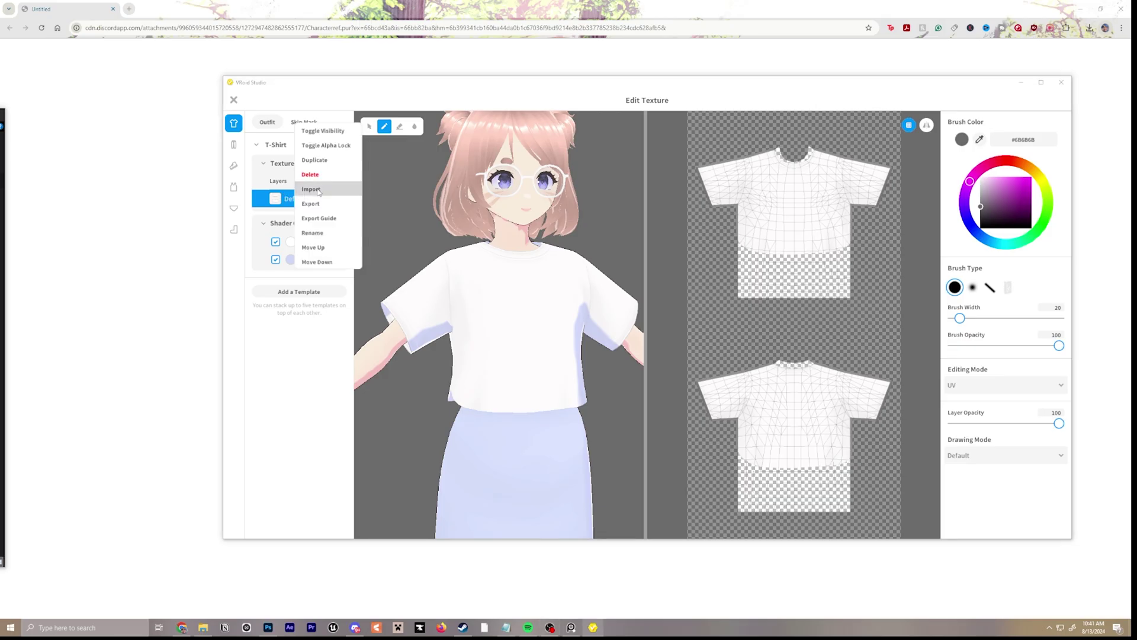
pyautogui.click(517, 225)
pyautogui.doubleClick(525, 222)
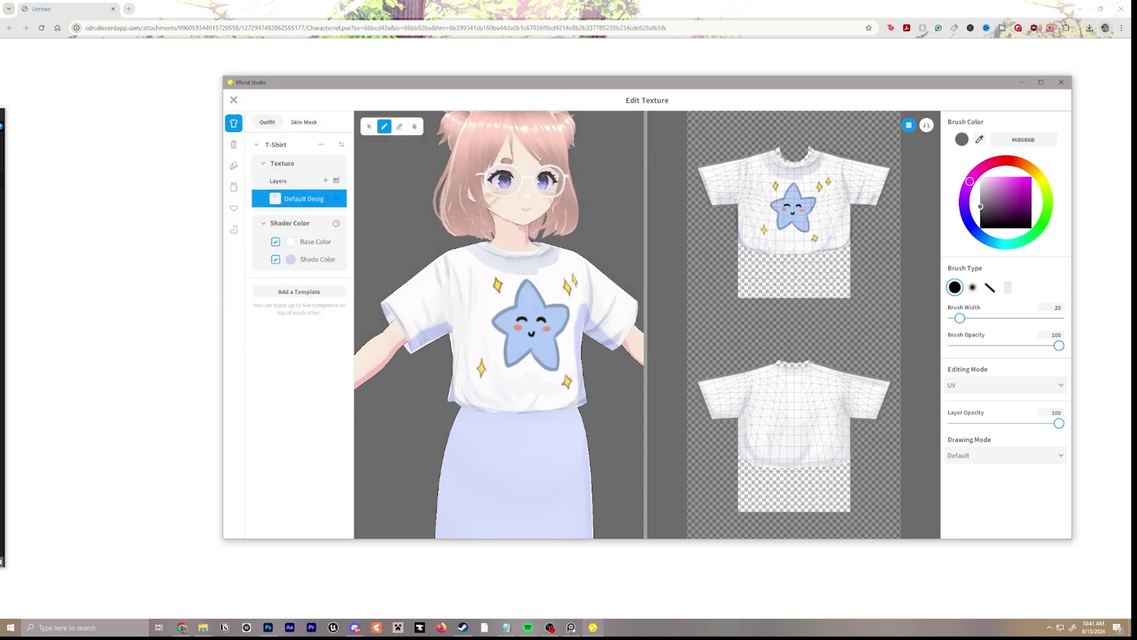
# Examine the painted star T-shirt on the avatar from several angles and distances.
pyautogui.moveTo(590, 401)
pyautogui.mouseDown(button='right')
pyautogui.moveTo(563, 401)
pyautogui.moveTo(628, 403)
pyautogui.moveTo(591, 404)
pyautogui.moveTo(605, 393)
pyautogui.mouseUp(button='right')
pyautogui.moveTo(605, 393); pyautogui.dragTo(576, 392, button='middle')
pyautogui.scroll(-5, 575, 391)
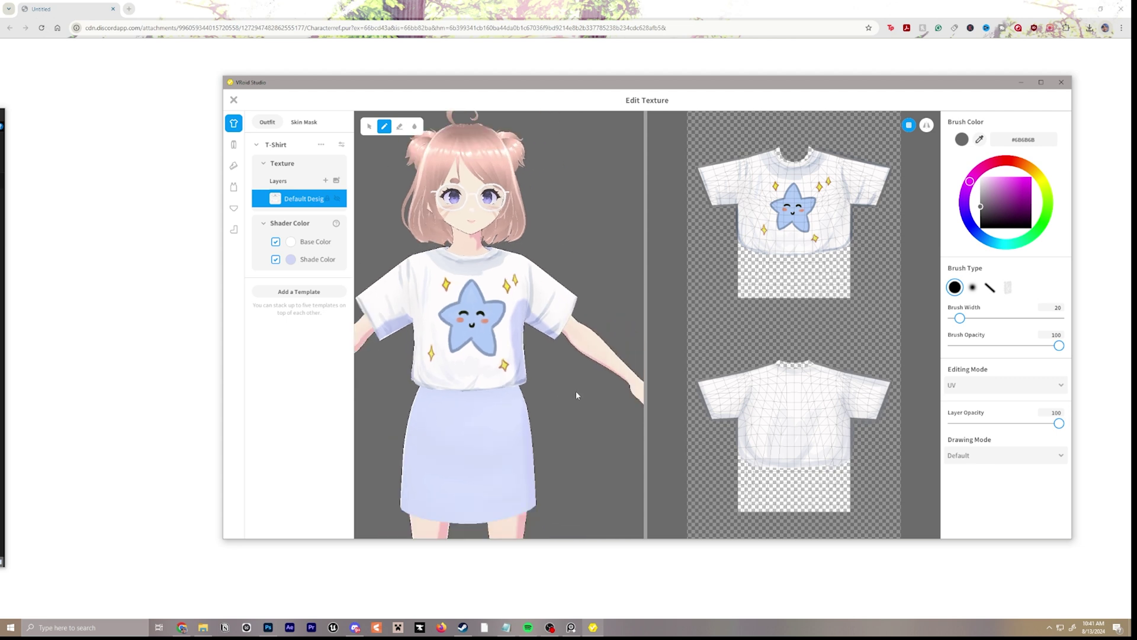
pyautogui.scroll(5, 566, 389)
pyautogui.scroll(2, 507, 358)
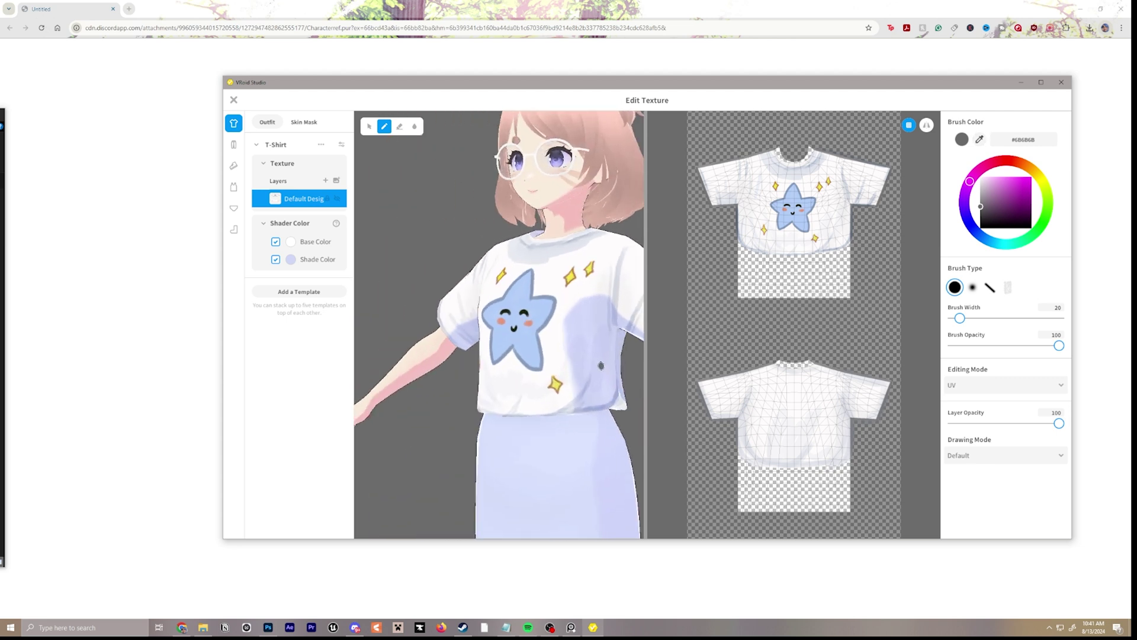
pyautogui.press('alt')
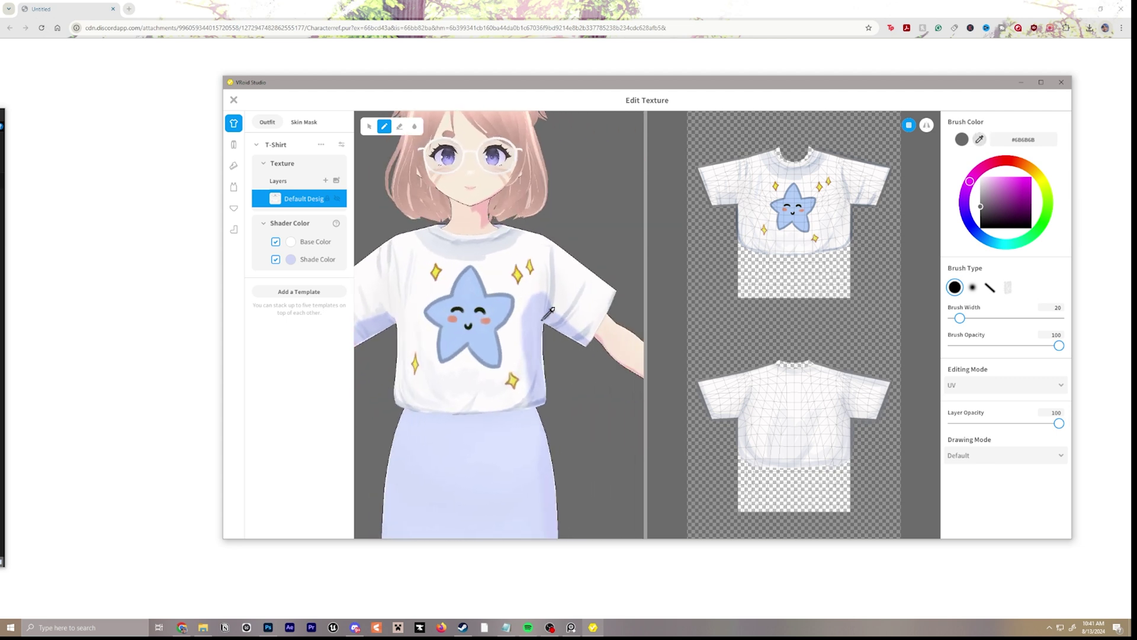
# Brush faint #E4E7EF shading over the front of the T-shirt with brush width 70 and opacity 1.
pyautogui.scroll(-4, 578, 338)
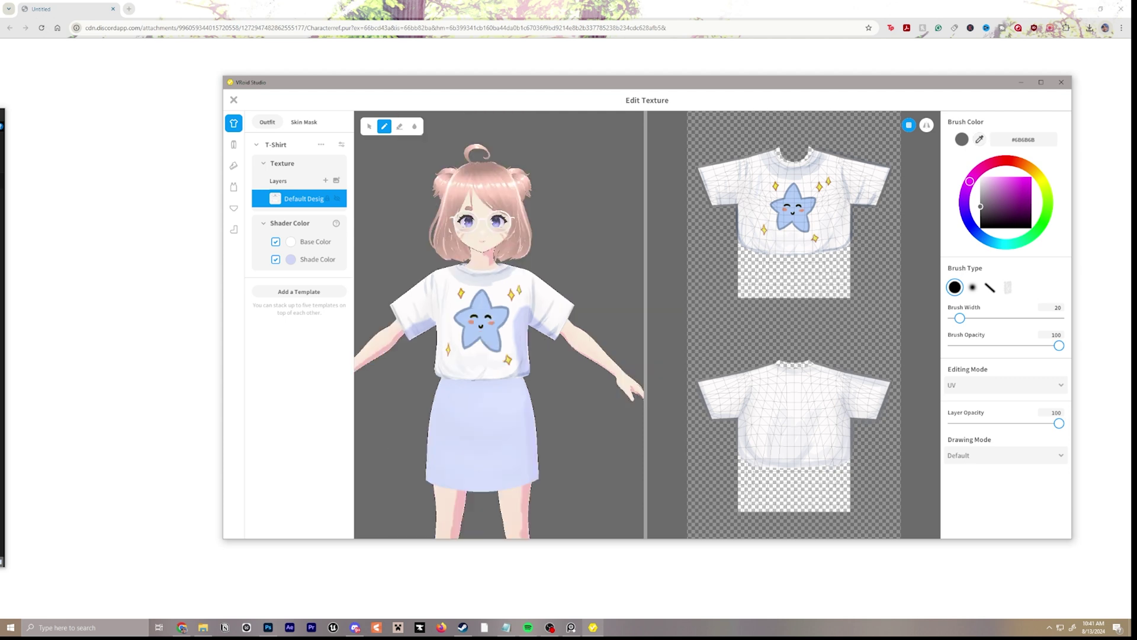
pyautogui.scroll(4, 486, 350)
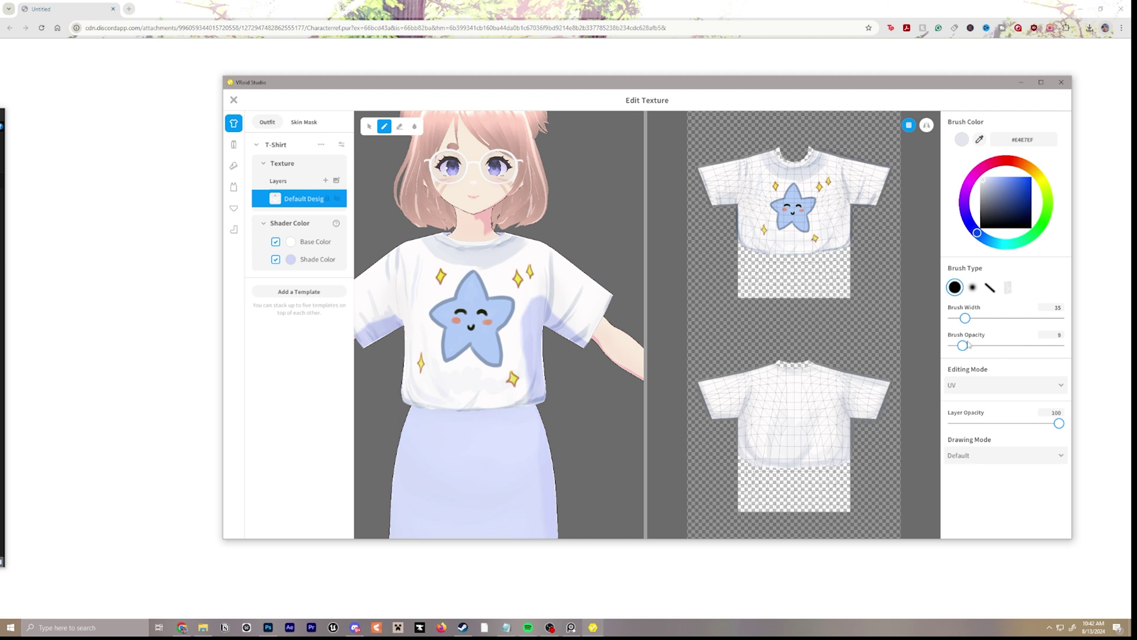
pyautogui.press(']')
pyautogui.press(']')
pyautogui.press(']')
pyautogui.press(']')
pyautogui.press(']')
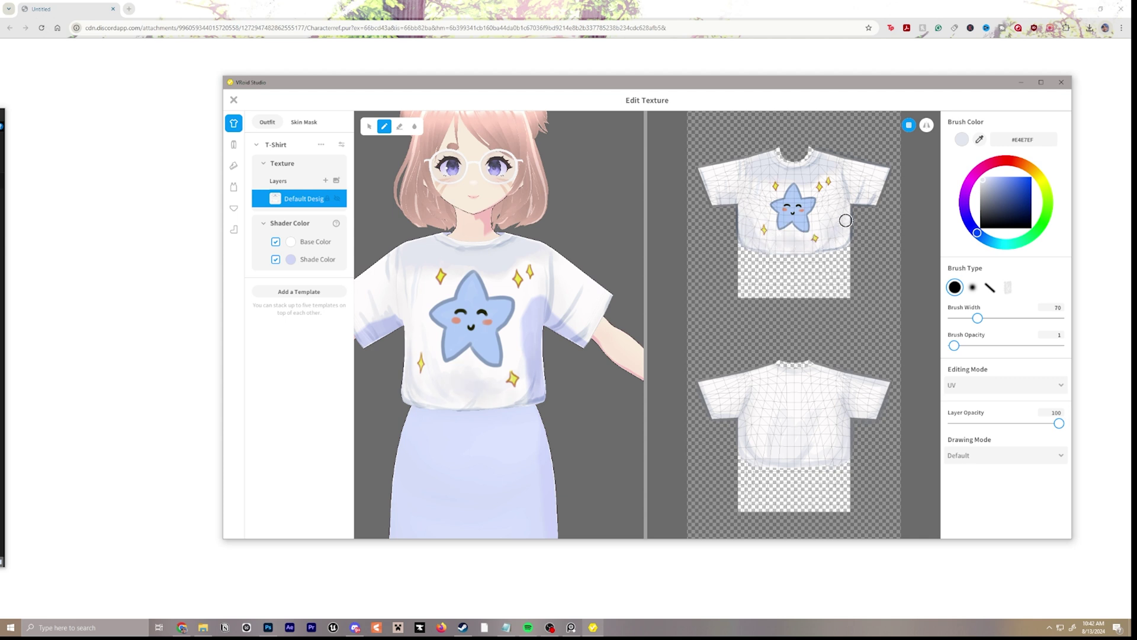
# Turn off the T-shirt's shade color and save the edited top as a new item.
pyautogui.scroll(-5, 392, 282)
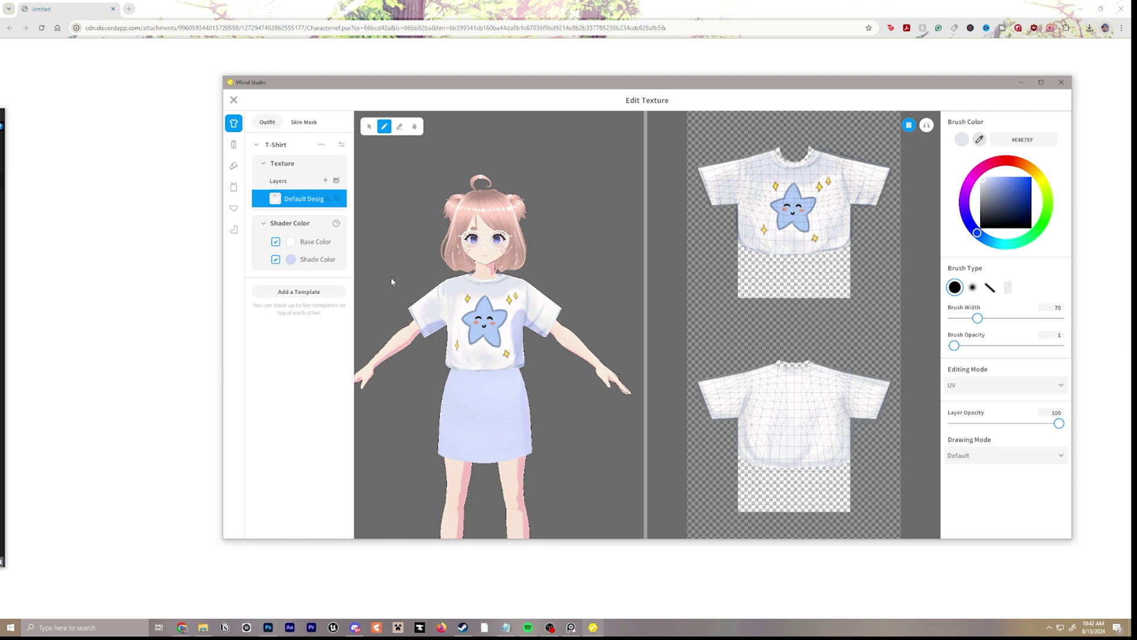
pyautogui.click(276, 260)
pyautogui.scroll(6, 518, 331)
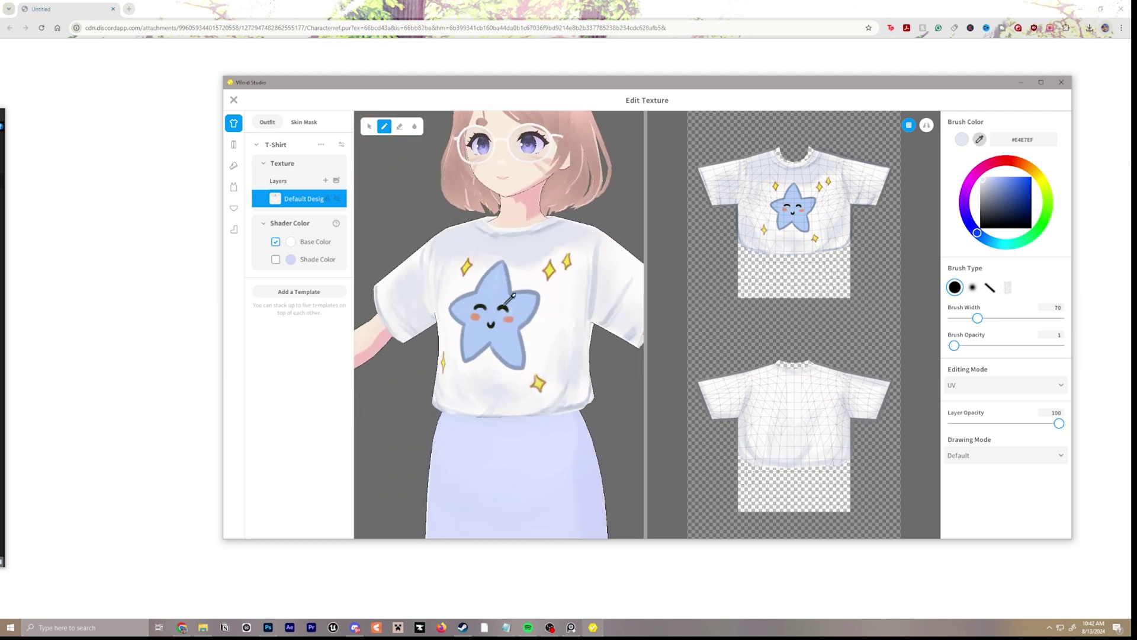
pyautogui.scroll(-5, 521, 306)
pyautogui.moveTo(464, 315)
pyautogui.mouseDown(button='right')
pyautogui.moveTo(521, 361)
pyautogui.moveTo(491, 401)
pyautogui.mouseUp(button='right')
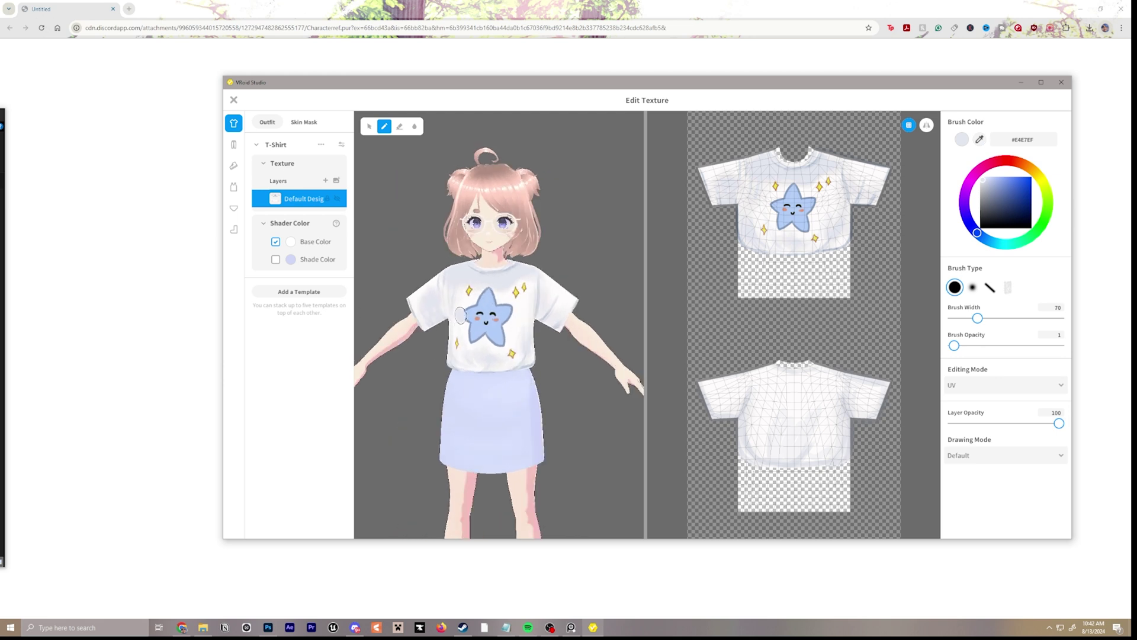
pyautogui.click(234, 100)
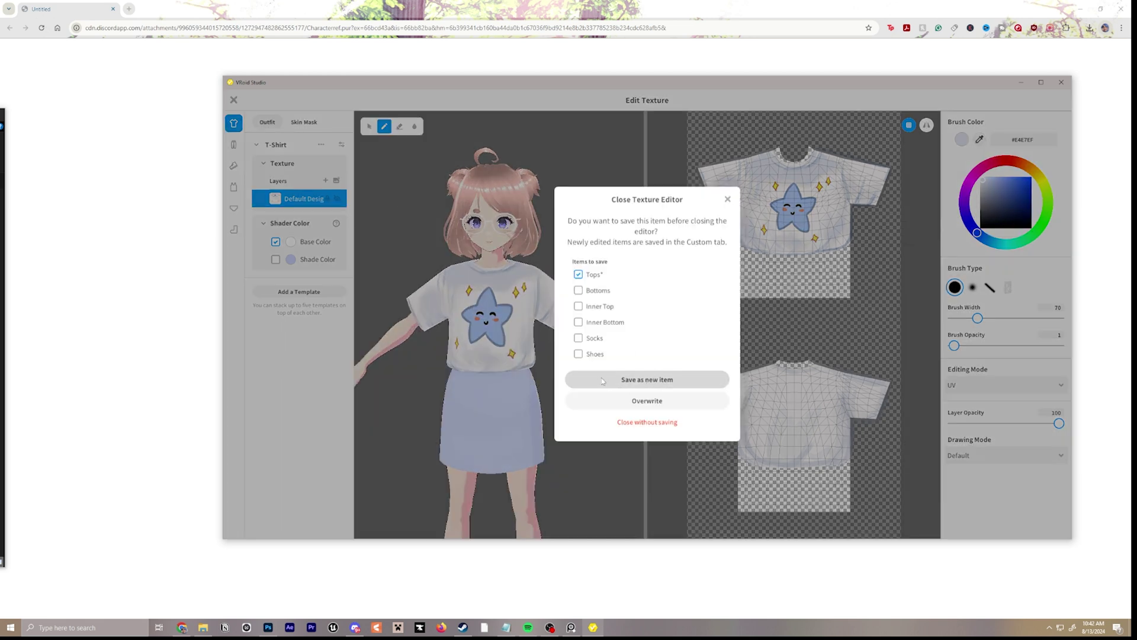
pyautogui.click(620, 373)
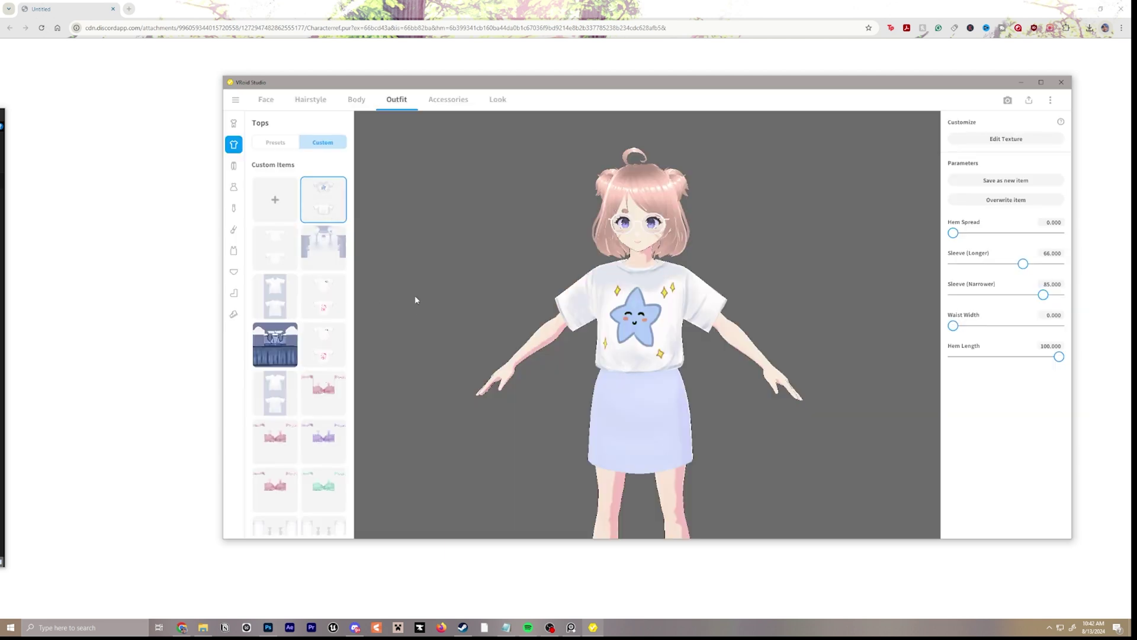
# Open the pencil skirt's texture for editing and export its default layer to the desktop as Skirt_VRoid.
pyautogui.click(233, 166)
pyautogui.click(1012, 141)
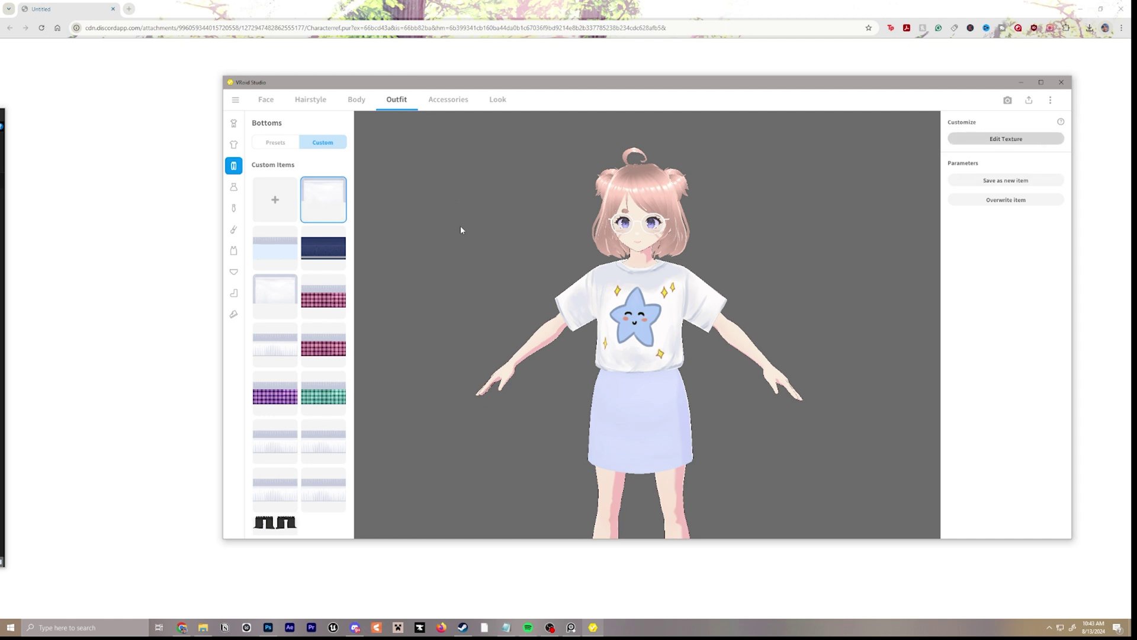
pyautogui.rightClick(304, 179)
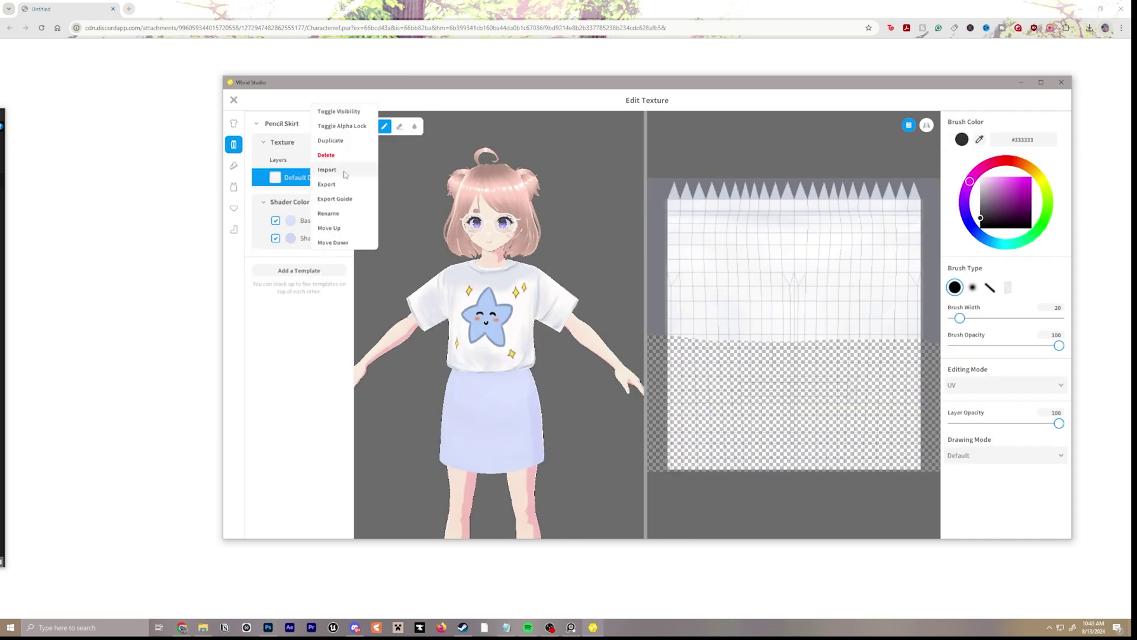
pyautogui.click(341, 185)
pyautogui.write('Skirt_VRoid')
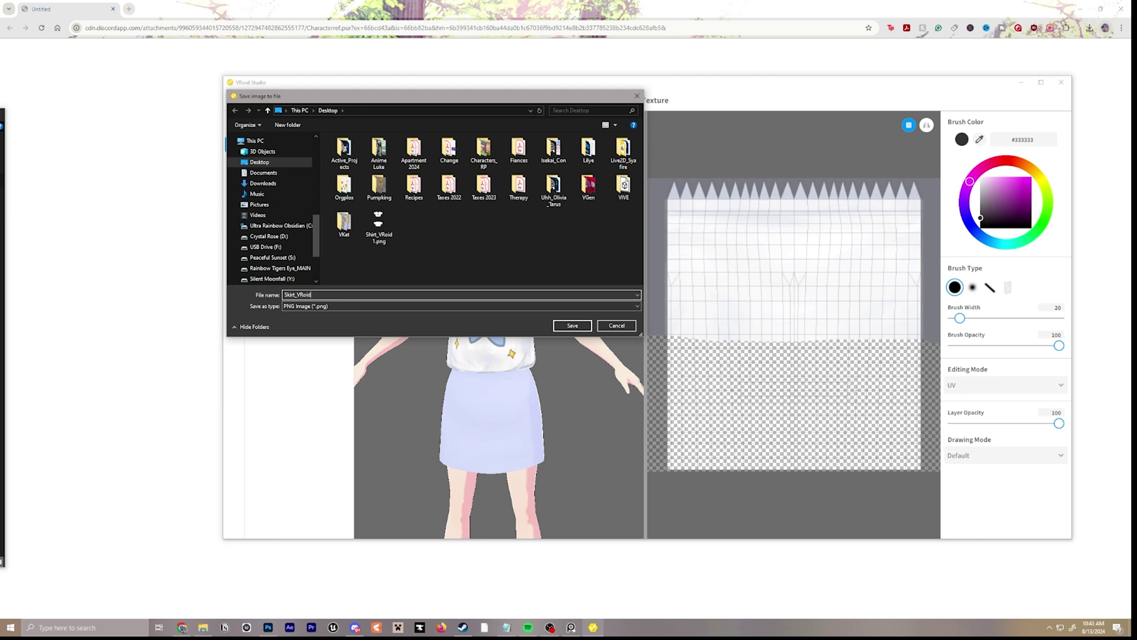
pyautogui.press('Return')
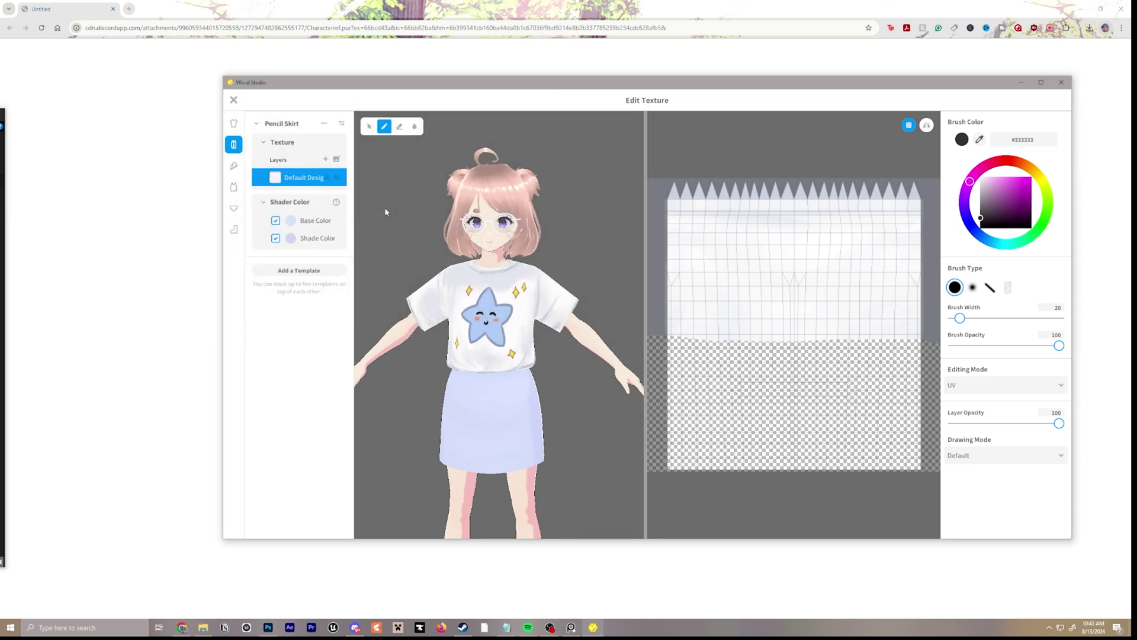
# Switch to Photoshop and open Skirt_VRoid.png from the desktop.
pyautogui.click(268, 627)
pyautogui.click(21, 5)
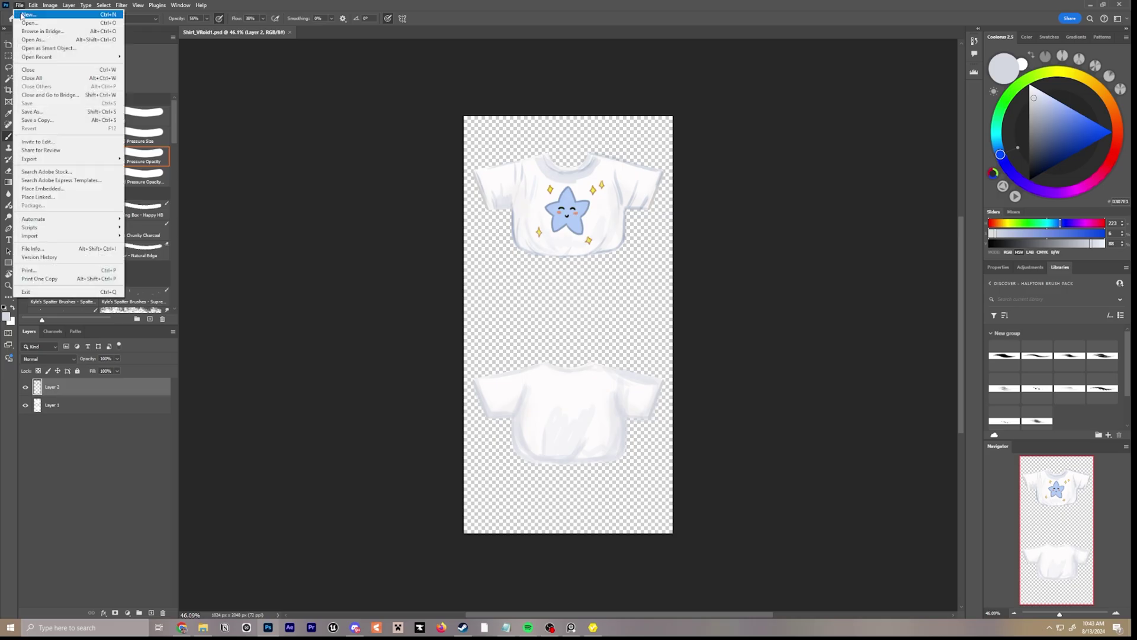
pyautogui.click(31, 23)
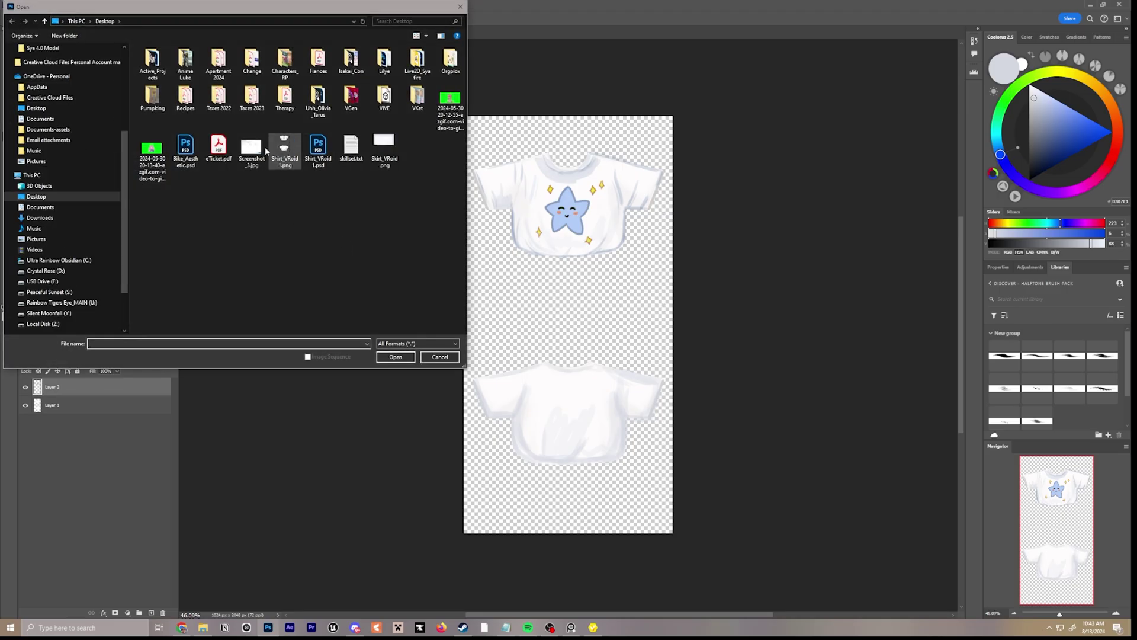
pyautogui.doubleClick(384, 142)
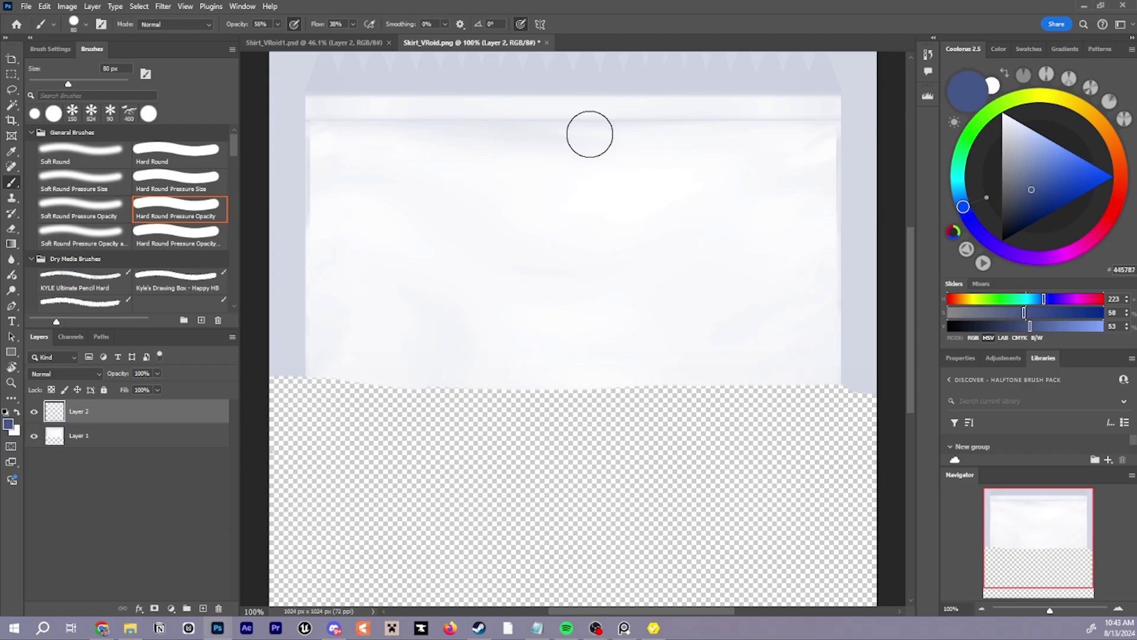
# Outline the skirt's front fold, smaller pleats and side edge in dark blue #445787 with a 10 px brush.
pyautogui.moveTo(558, 131); pyautogui.dragTo(572, 288)
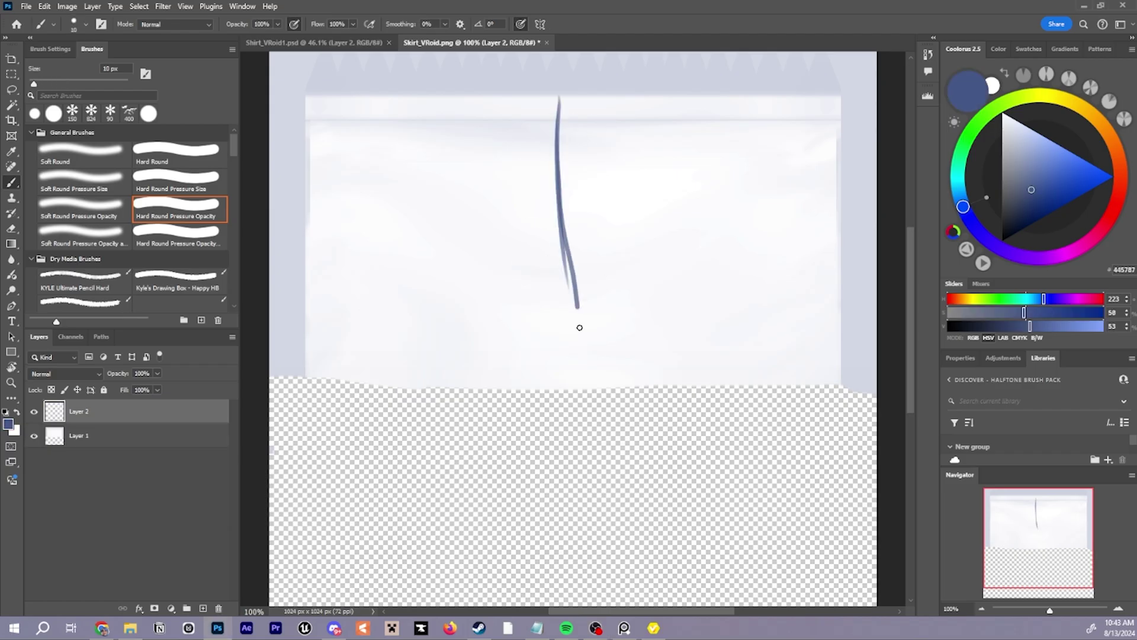
pyautogui.moveTo(579, 327); pyautogui.dragTo(580, 388)
pyautogui.moveTo(660, 207); pyautogui.dragTo(655, 384)
pyautogui.moveTo(801, 115); pyautogui.dragTo(820, 388)
pyautogui.moveTo(309, 101); pyautogui.dragTo(367, 379)
# Fill the skirt panels and waistband with light blue #C8D8FF using a 70 px brush.
pyautogui.click(1026, 127)
pyautogui.moveTo(367, 384)
pyautogui.mouseDown()
pyautogui.moveTo(578, 386)
pyautogui.moveTo(586, 221)
pyautogui.moveTo(770, 234)
pyautogui.mouseUp()
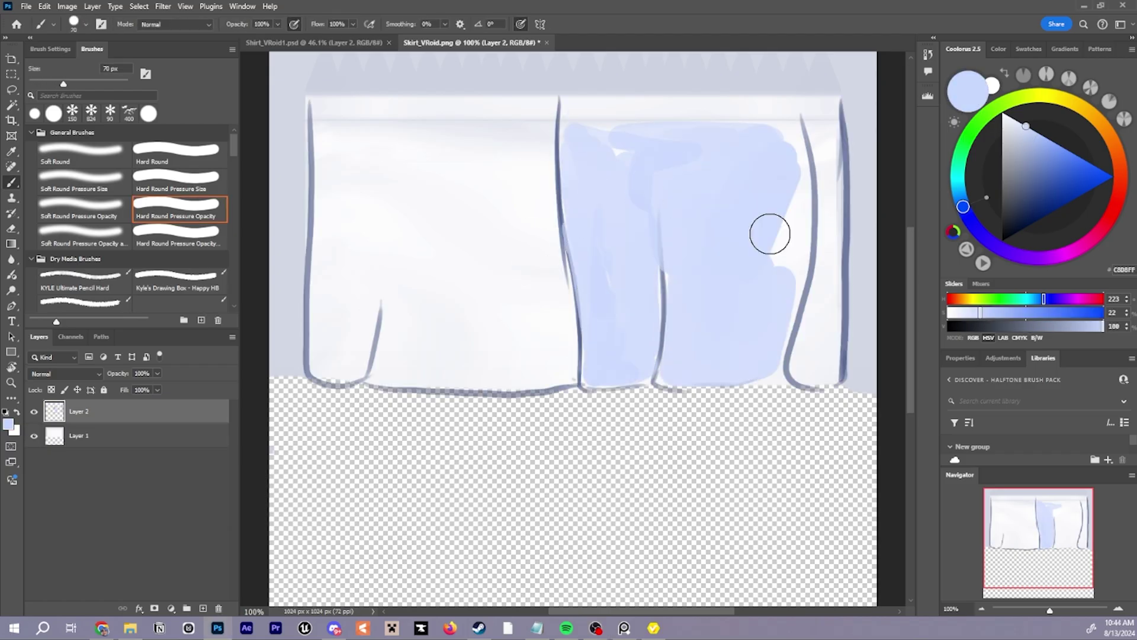
pyautogui.moveTo(533, 148); pyautogui.dragTo(367, 215)
pyautogui.click(1030, 148)
pyautogui.moveTo(331, 112); pyautogui.dragTo(838, 112)
# Redraw the skirt's front fold, hem and waistband lines in a darker blue and shade below the waistband.
pyautogui.click(1028, 181)
pyautogui.moveTo(556, 127); pyautogui.dragTo(574, 320)
pyautogui.moveTo(379, 387); pyautogui.dragTo(582, 382)
pyautogui.moveTo(654, 382)
pyautogui.mouseDown()
pyautogui.moveTo(786, 358)
pyautogui.moveTo(832, 385)
pyautogui.mouseUp()
pyautogui.moveTo(310, 109); pyautogui.dragTo(842, 109)
pyautogui.moveTo(311, 118)
pyautogui.mouseDown()
pyautogui.moveTo(613, 125)
pyautogui.moveTo(584, 176)
pyautogui.moveTo(594, 207)
pyautogui.mouseUp()
# Paint further color strokes along the skirt's waistband, upper edge and folds to build up its shading.
pyautogui.click(1041, 95)
pyautogui.click(1017, 122)
pyautogui.moveTo(829, 122); pyautogui.dragTo(319, 110)
pyautogui.moveTo(613, 125); pyautogui.dragTo(837, 125)
pyautogui.moveTo(641, 202); pyautogui.dragTo(639, 367)
pyautogui.moveTo(544, 196); pyautogui.dragTo(570, 350)
pyautogui.moveTo(332, 142)
pyautogui.mouseDown()
pyautogui.moveTo(332, 176)
pyautogui.moveTo(472, 152)
pyautogui.mouseUp()
# Paint pale blue highlights below the waistband, down both side edges and along the folds of the skirt.
pyautogui.click(1027, 131)
pyautogui.moveTo(592, 151); pyautogui.dragTo(814, 154)
pyautogui.moveTo(394, 278); pyautogui.dragTo(381, 374)
pyautogui.moveTo(321, 127); pyautogui.dragTo(317, 373)
pyautogui.moveTo(562, 151); pyautogui.dragTo(592, 376)
pyautogui.moveTo(674, 269); pyautogui.dragTo(669, 373)
pyautogui.moveTo(835, 127); pyautogui.dragTo(837, 368)
# Draw a waist bow with a beaded star charm and outline the waistband and both sides in #6C7CA5.
pyautogui.moveTo(577, 152); pyautogui.dragTo(580, 169)
pyautogui.moveTo(573, 124); pyautogui.dragTo(569, 142)
pyautogui.moveTo(551, 126); pyautogui.dragTo(516, 160)
pyautogui.keyDown('alt'); pyautogui.click(560, 196); pyautogui.keyUp('alt')
pyautogui.moveTo(611, 115); pyautogui.dragTo(832, 108)
pyautogui.moveTo(842, 104); pyautogui.dragTo(846, 379)
pyautogui.moveTo(310, 111); pyautogui.dragTo(305, 309)
# Export the painted skirt as a PNG to the desktop, replacing Skirt_VRoid.png.
pyautogui.click(24, 8)
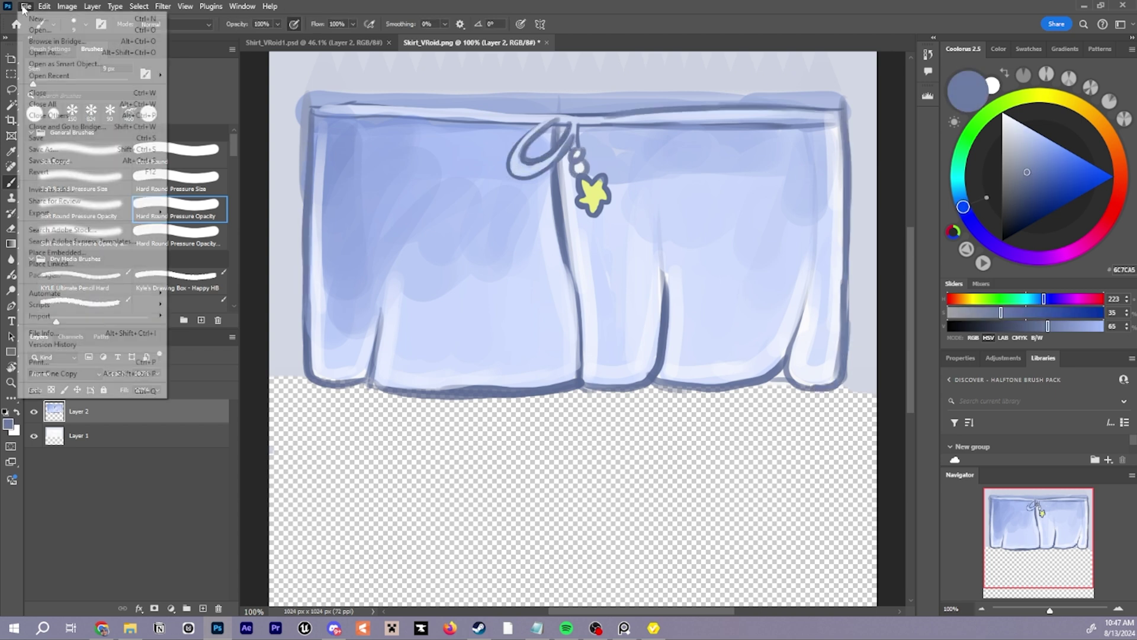
pyautogui.moveTo(119, 212)
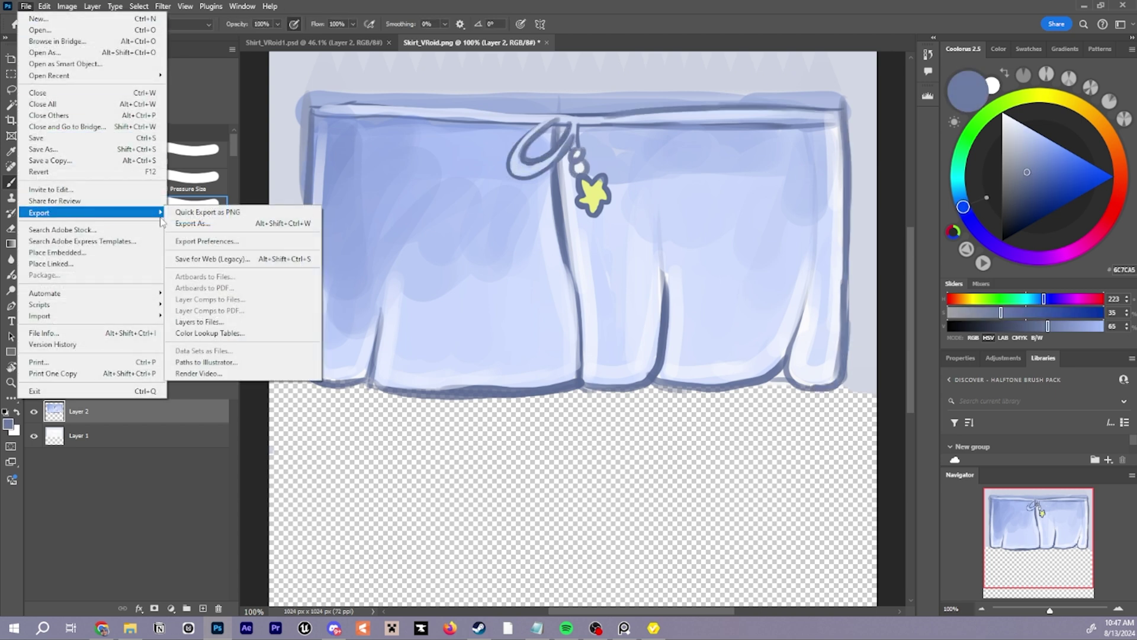
pyautogui.click(204, 212)
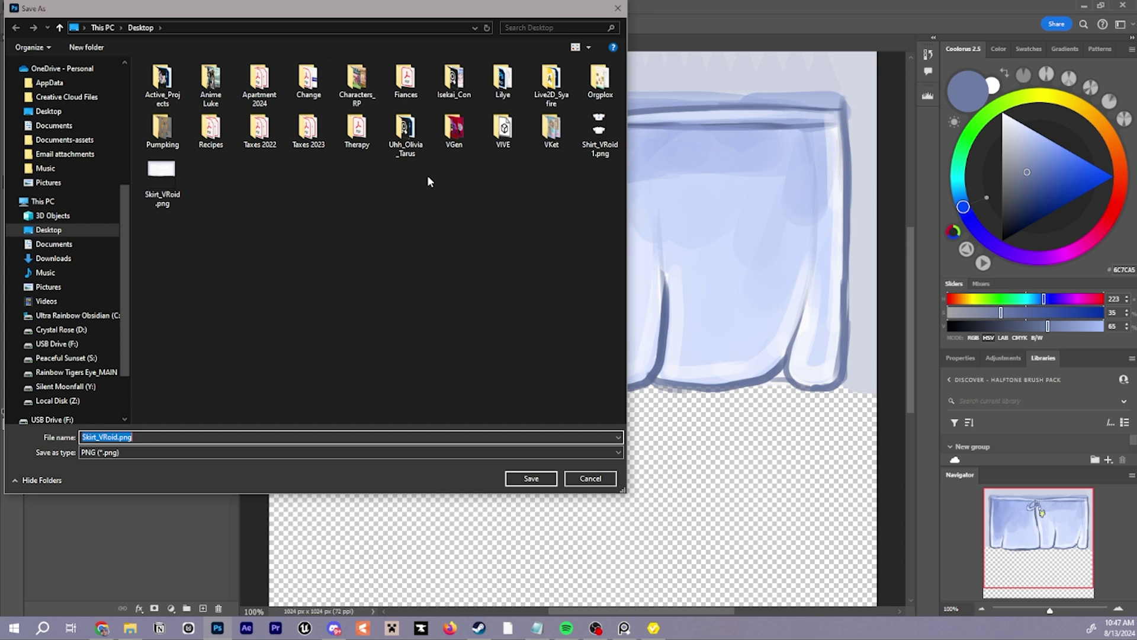
pyautogui.click(531, 478)
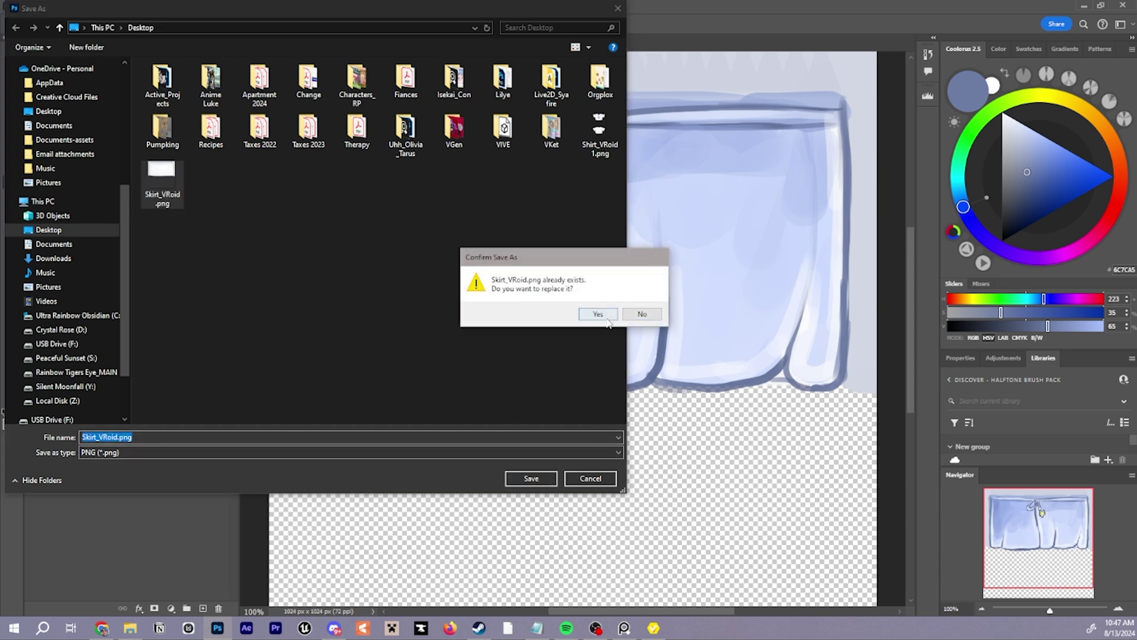
pyautogui.click(598, 314)
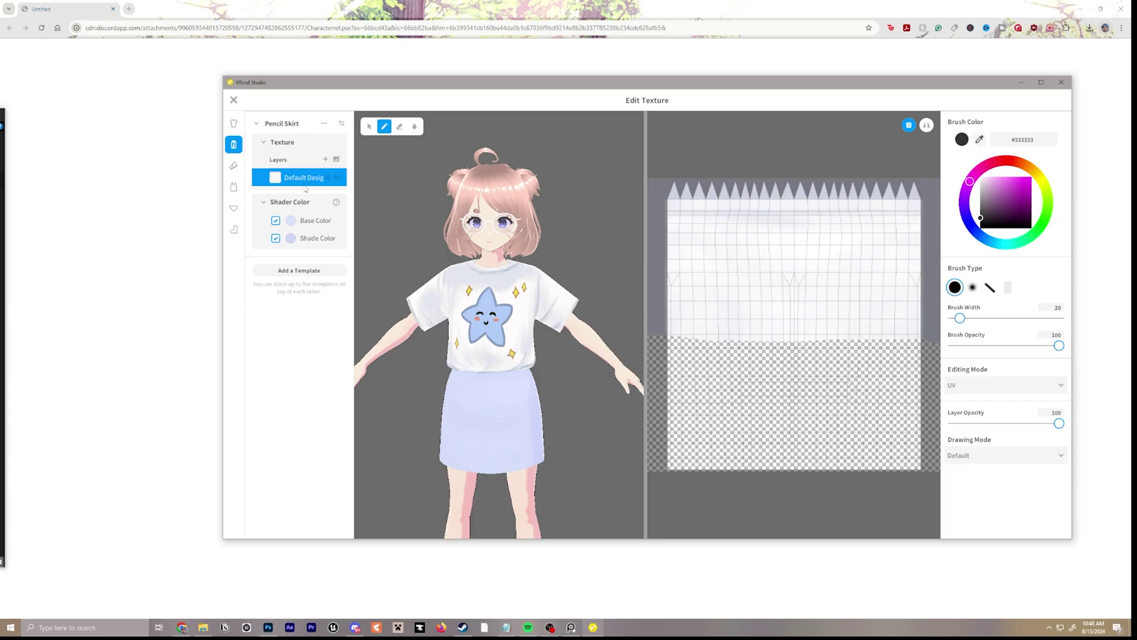
# Switch to VRoid Studio and import Skirt_VRoid.png into the pencil skirt's default texture layer.
pyautogui.rightClick(407, 242)
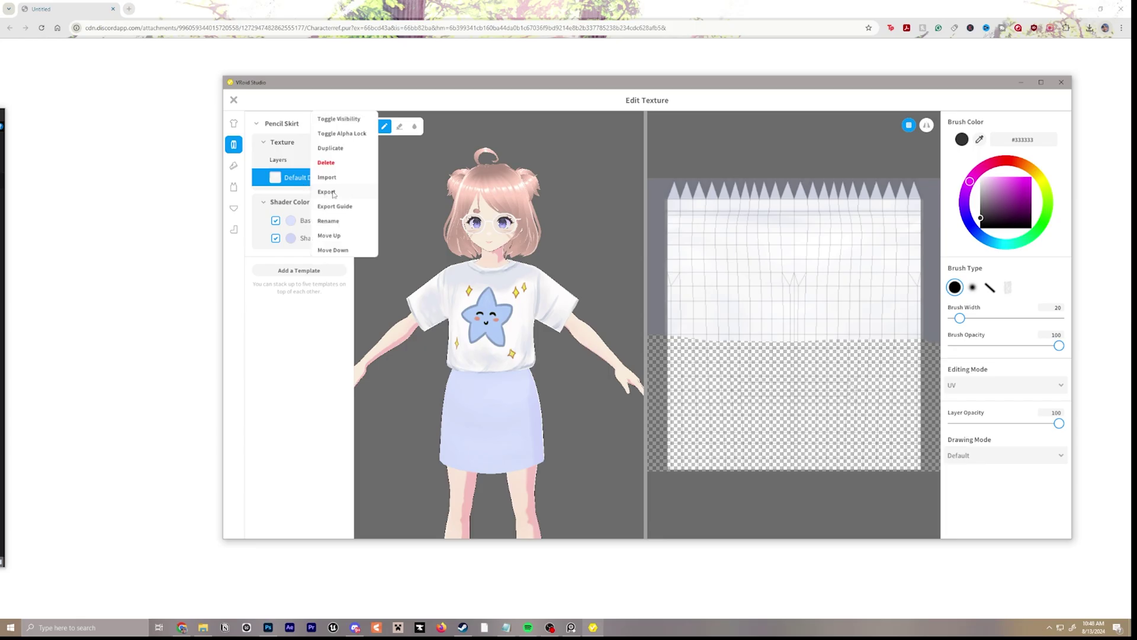
pyautogui.click(453, 240)
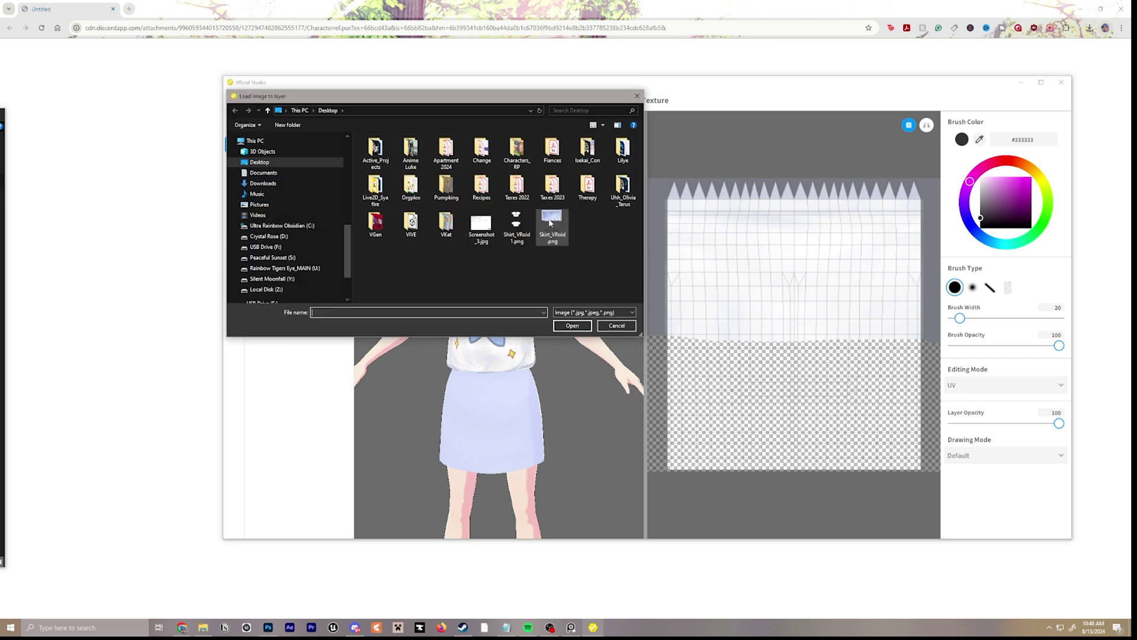
pyautogui.doubleClick(551, 223)
pyautogui.moveTo(543, 408); pyautogui.dragTo(485, 409, button='right')
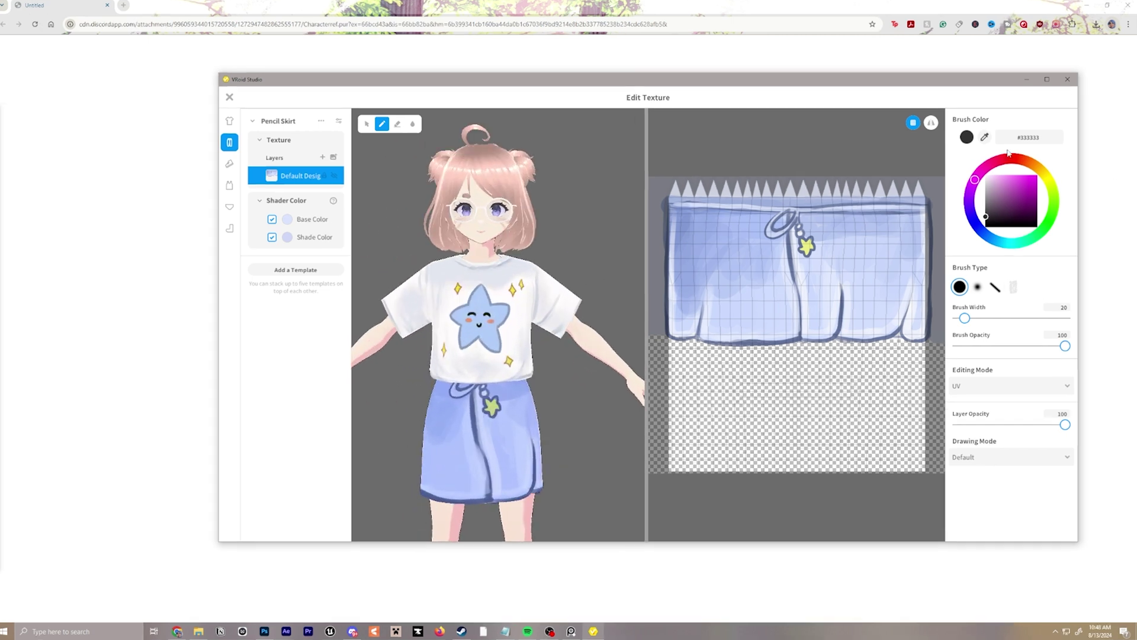
# Recolor the skirt's star charm in yellow #F8FA3D and turn off the skirt's base color and shade color.
pyautogui.click(980, 139)
pyautogui.click(805, 246)
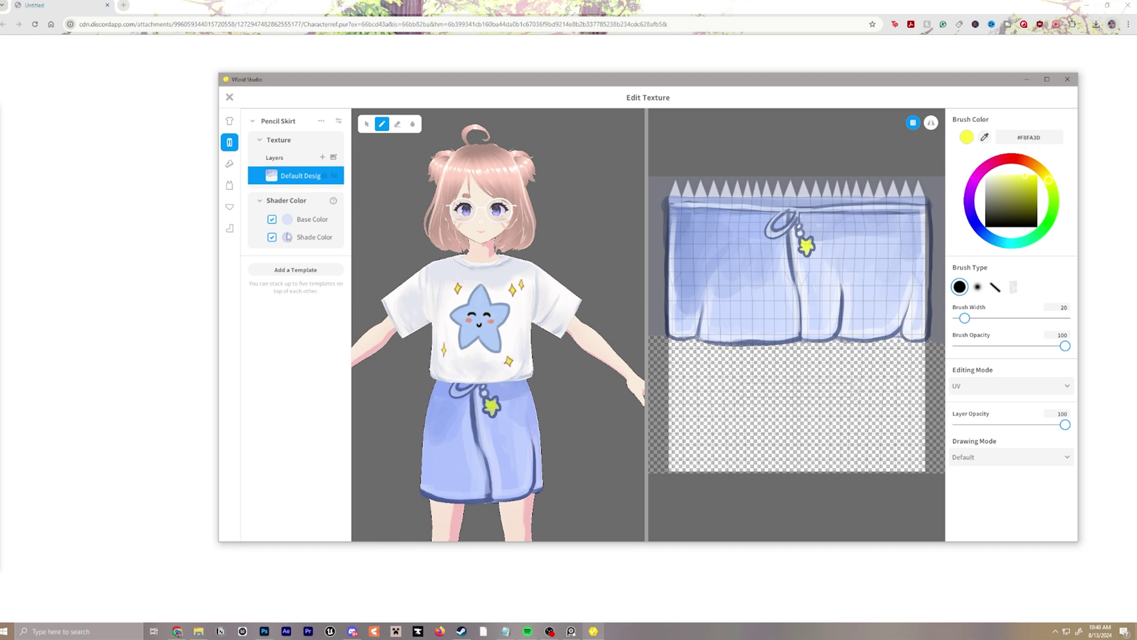
pyautogui.click(272, 220)
pyautogui.click(272, 221)
pyautogui.click(270, 220)
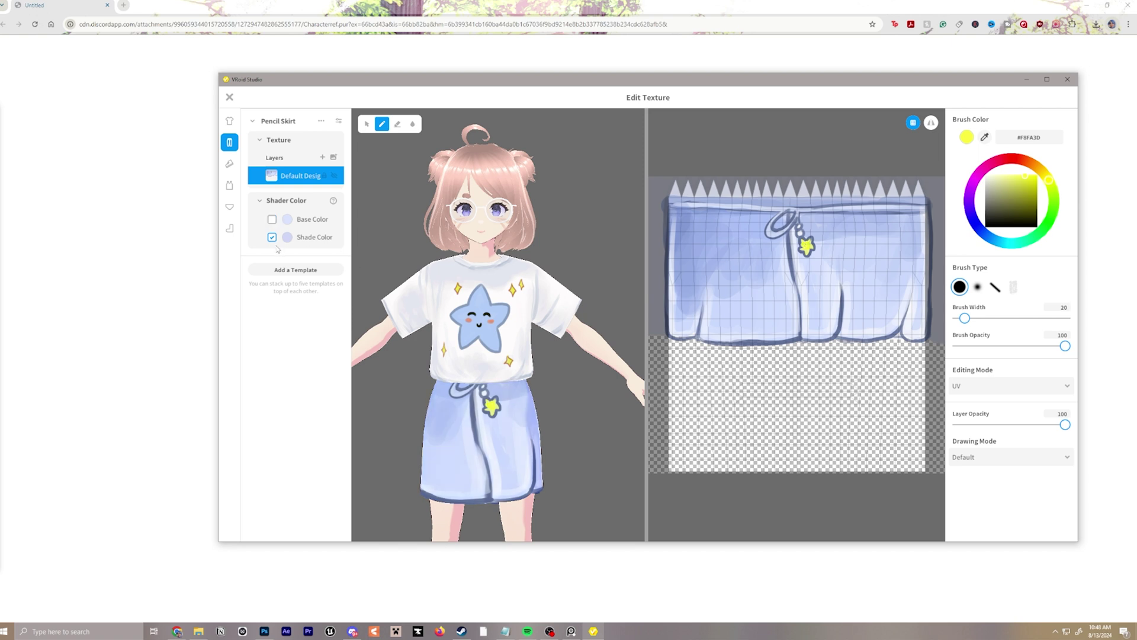
pyautogui.click(271, 238)
# Check the painted skirt on the avatar and save the bottoms as a new item.
pyautogui.scroll(-5, 595, 388)
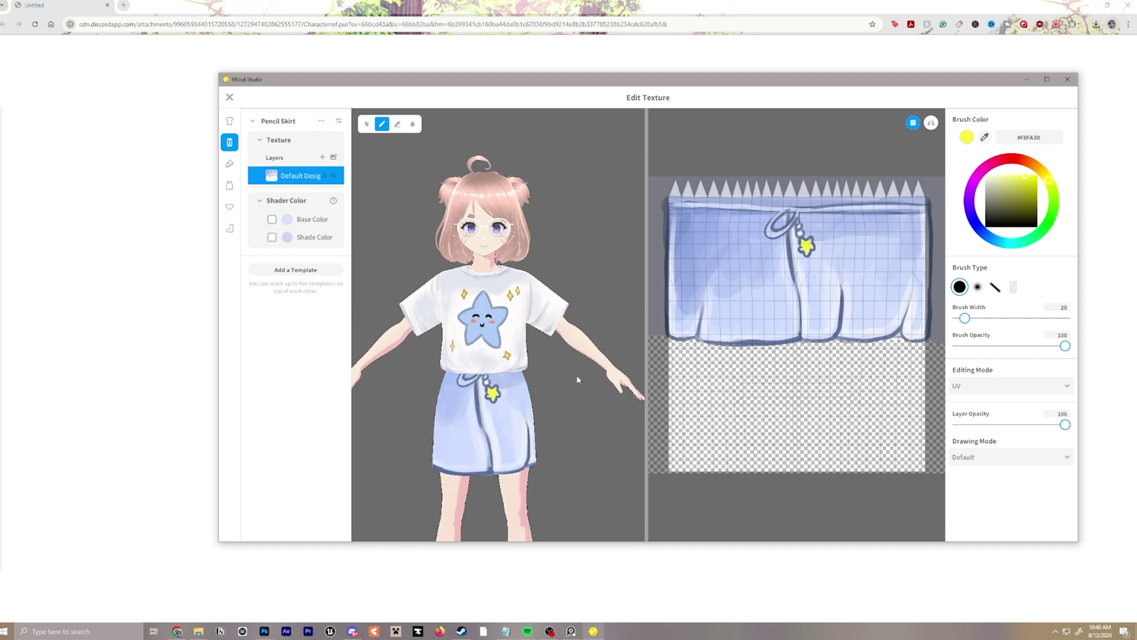
pyautogui.moveTo(485, 364)
pyautogui.mouseDown(button='right')
pyautogui.moveTo(562, 363)
pyautogui.moveTo(468, 356)
pyautogui.mouseUp(button='right')
pyautogui.scroll(3, 493, 341)
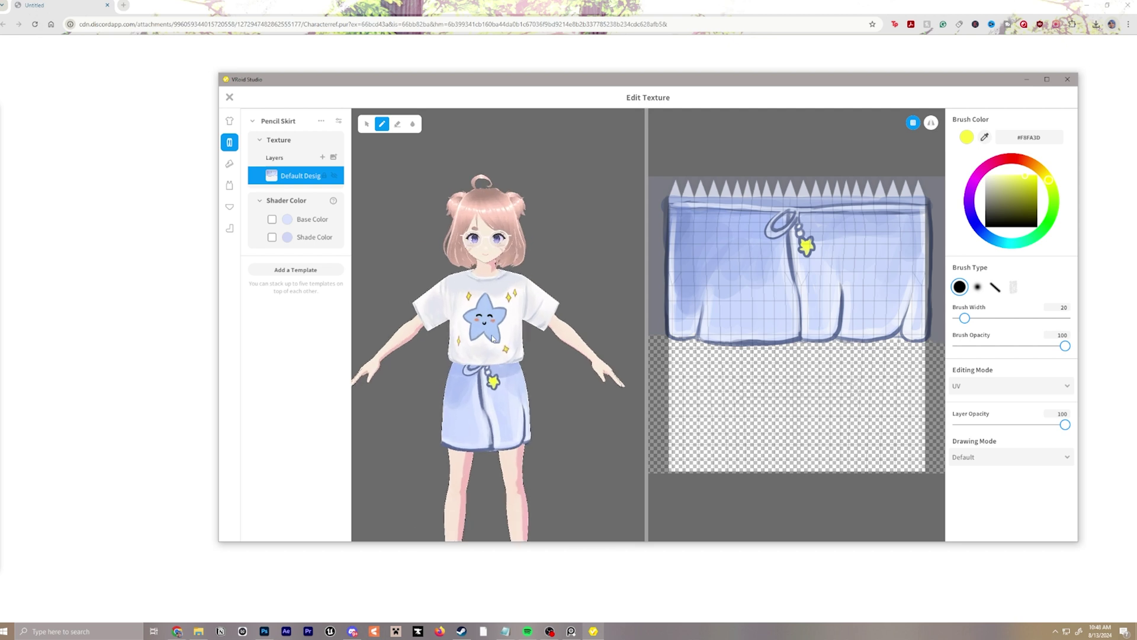
pyautogui.click(229, 98)
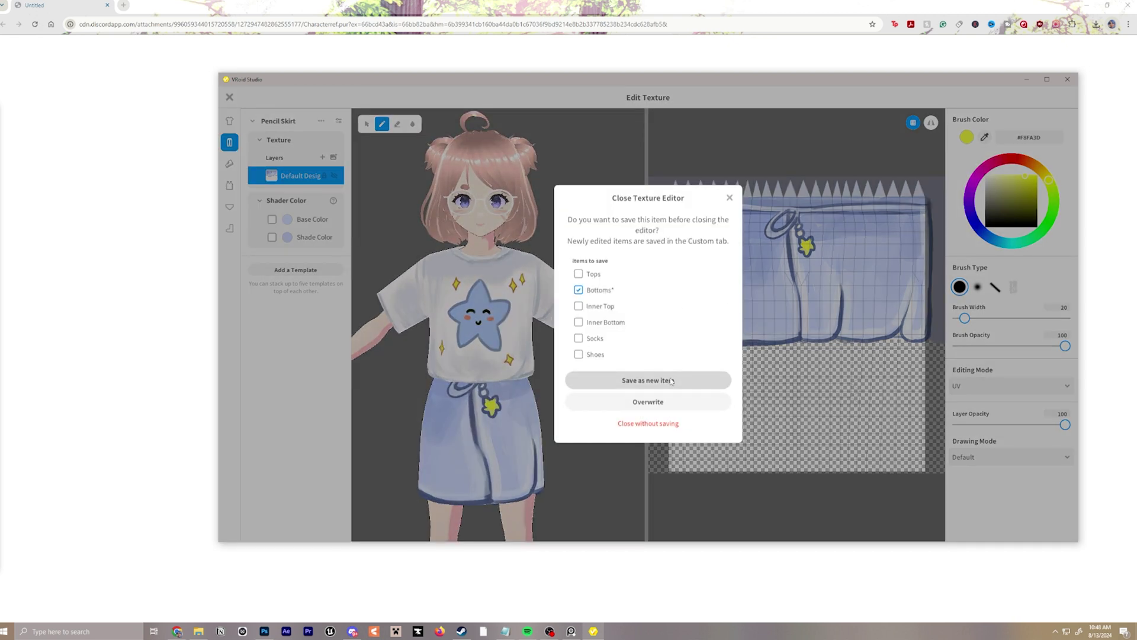
pyautogui.click(671, 381)
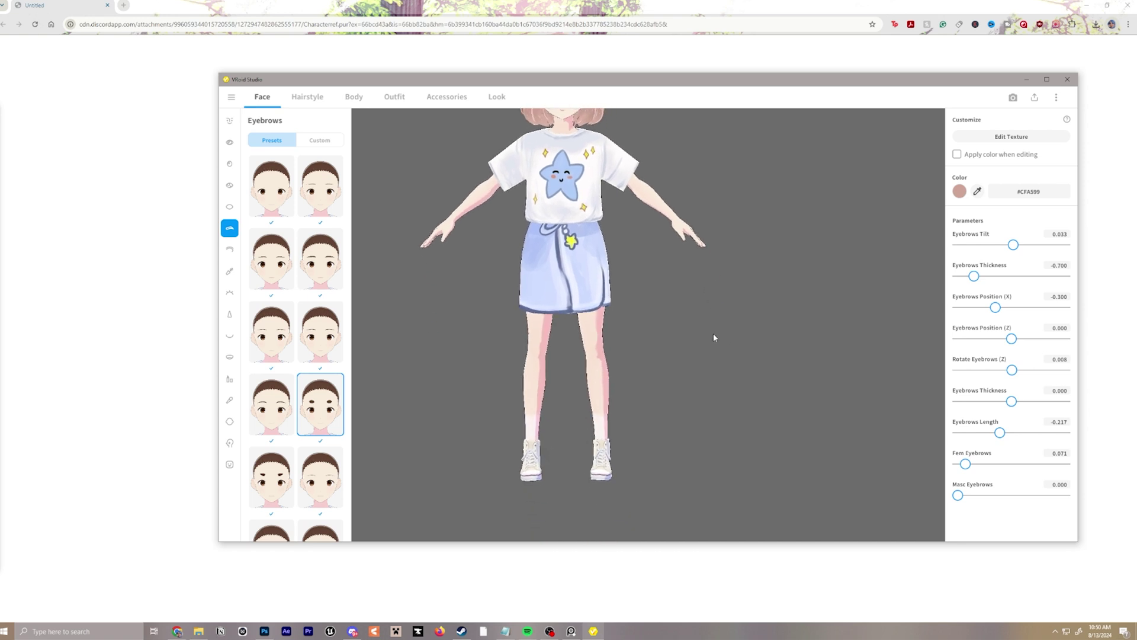
# Examine the dressed avatar from several angles, including a close view of the face.
pyautogui.moveTo(713, 338); pyautogui.dragTo(652, 345)
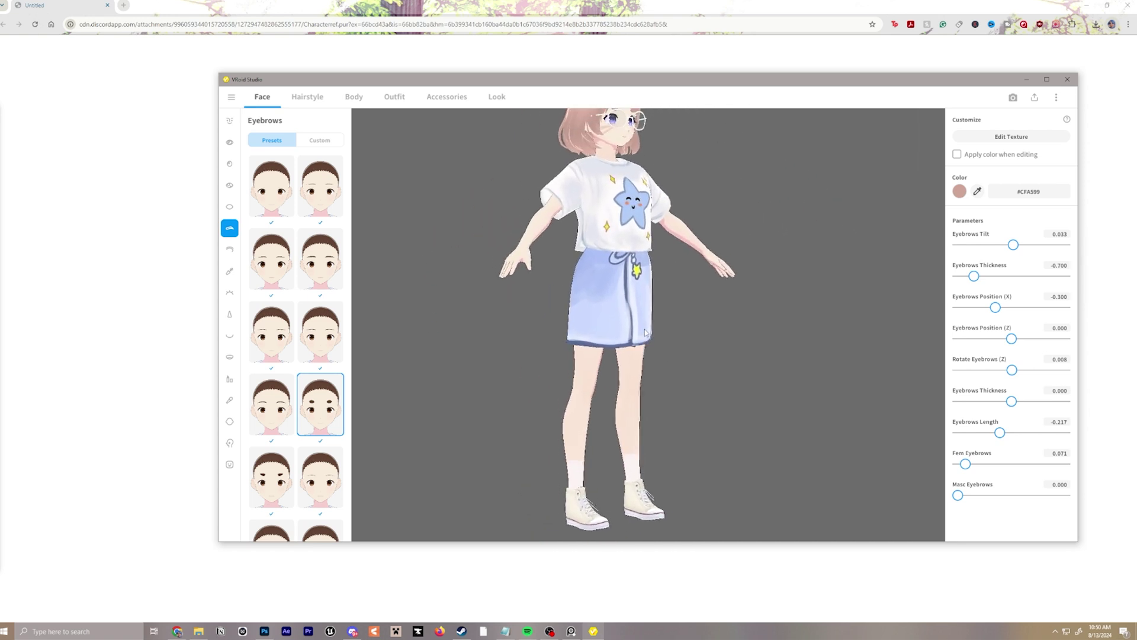
pyautogui.moveTo(720, 276); pyautogui.dragTo(713, 340, button='middle')
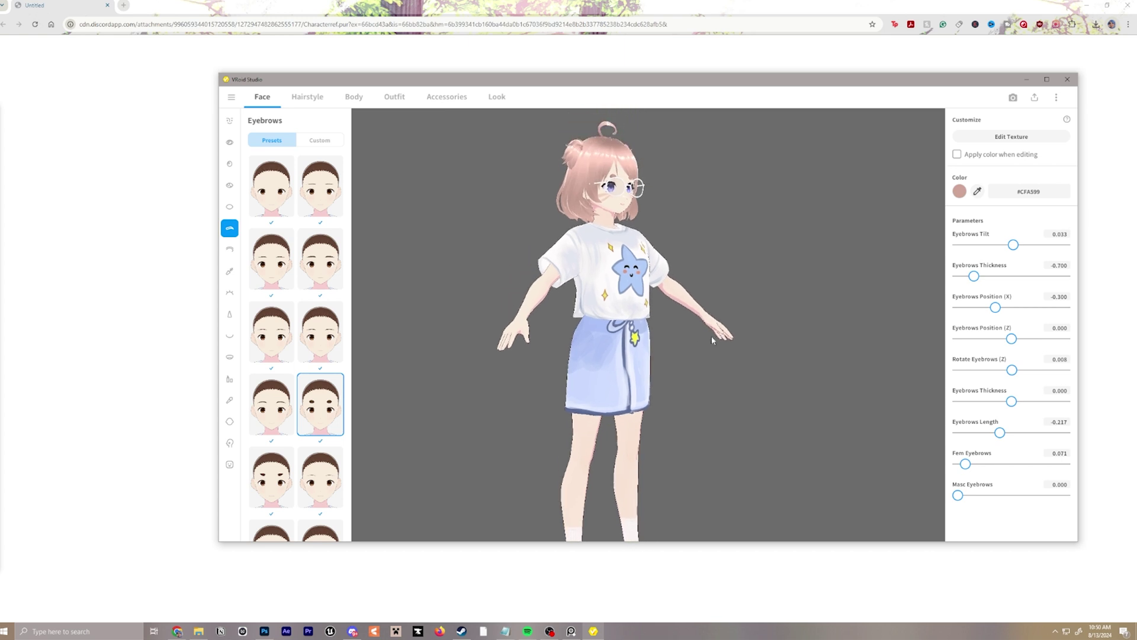
pyautogui.scroll(5, 741, 313)
pyautogui.moveTo(751, 313); pyautogui.dragTo(736, 313, button='right')
pyautogui.scroll(-3, 737, 312)
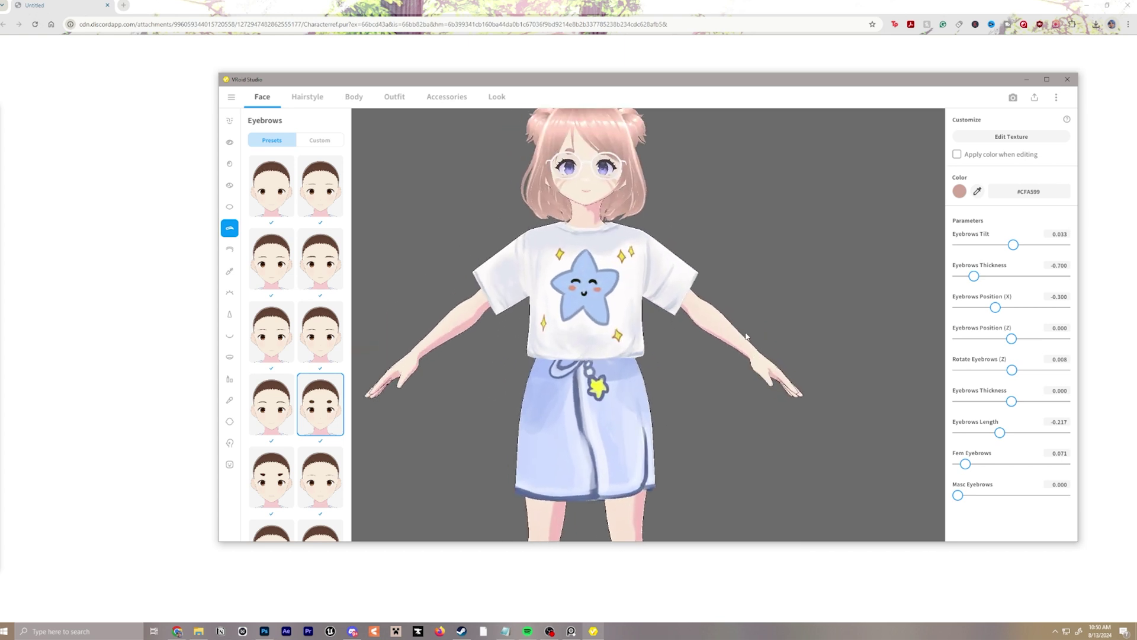
pyautogui.scroll(5, 631, 305)
pyautogui.scroll(3, 631, 305)
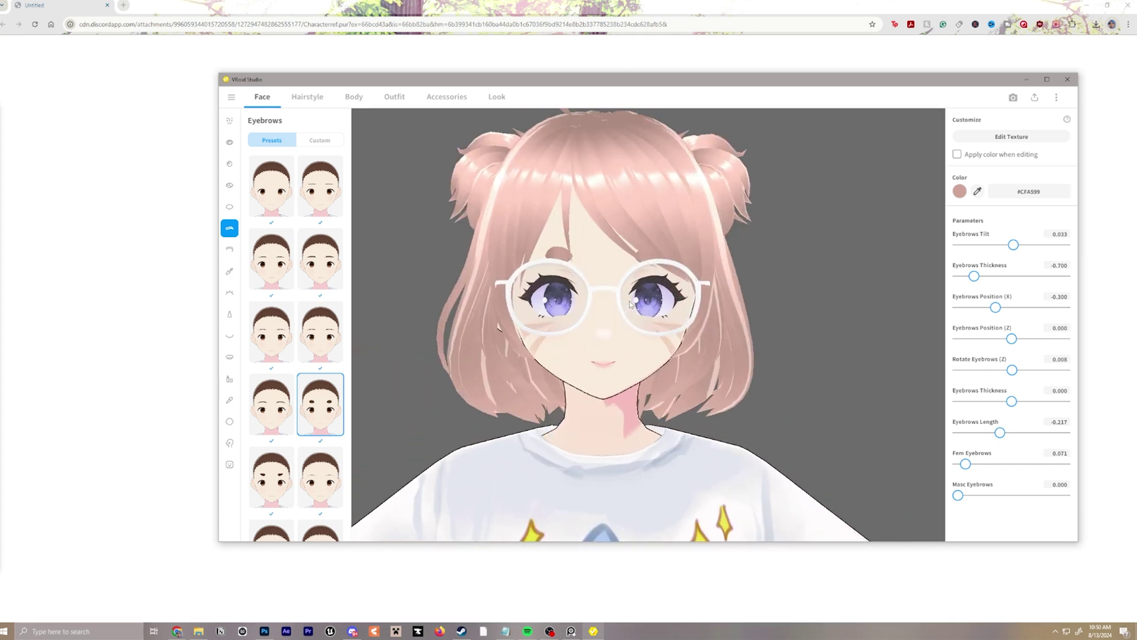
# View the whole dressed avatar and open the VRM export for it.
pyautogui.moveTo(605, 305)
pyautogui.mouseDown(button='right')
pyautogui.moveTo(646, 308)
pyautogui.moveTo(560, 309)
pyautogui.moveTo(605, 311)
pyautogui.mouseUp(button='right')
pyautogui.scroll(-5, 626, 314)
pyautogui.scroll(1, 618, 280)
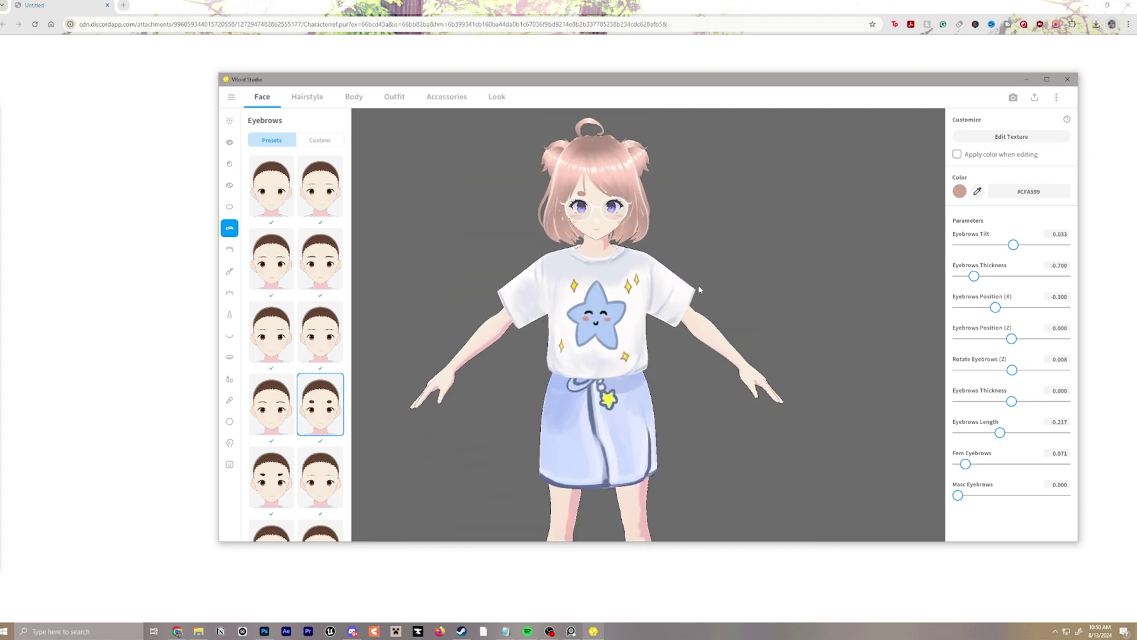
pyautogui.click(1034, 97)
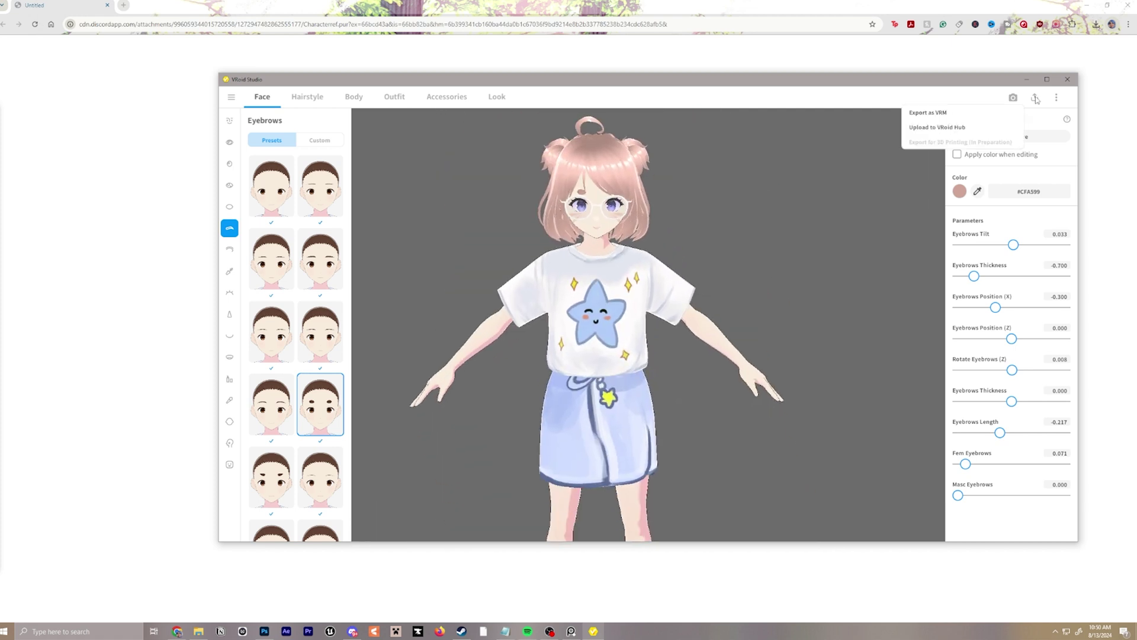
pyautogui.click(948, 117)
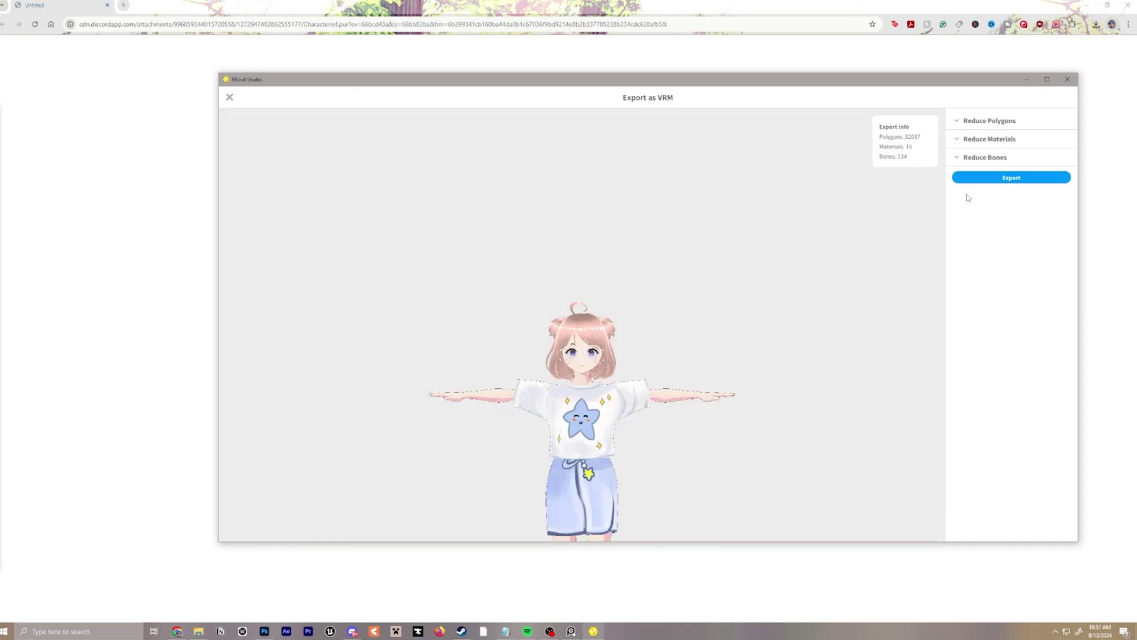
# Title the avatar Cinnamon, fill in the required creator field, and export it as a VRM file.
pyautogui.click(1012, 178)
pyautogui.click(586, 233)
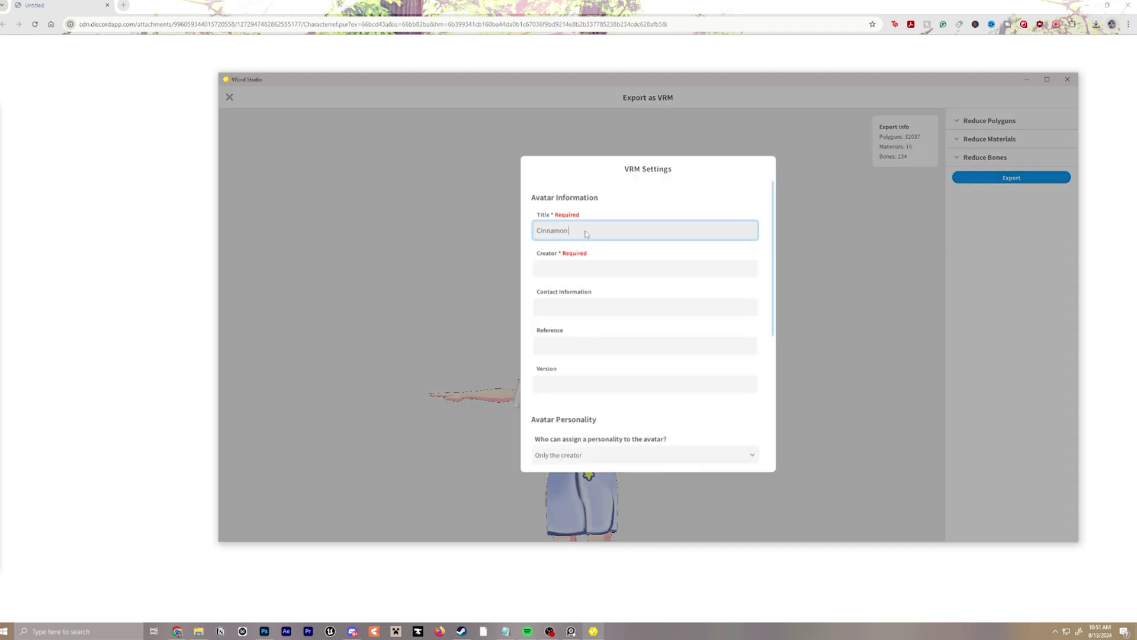
pyautogui.click(583, 270)
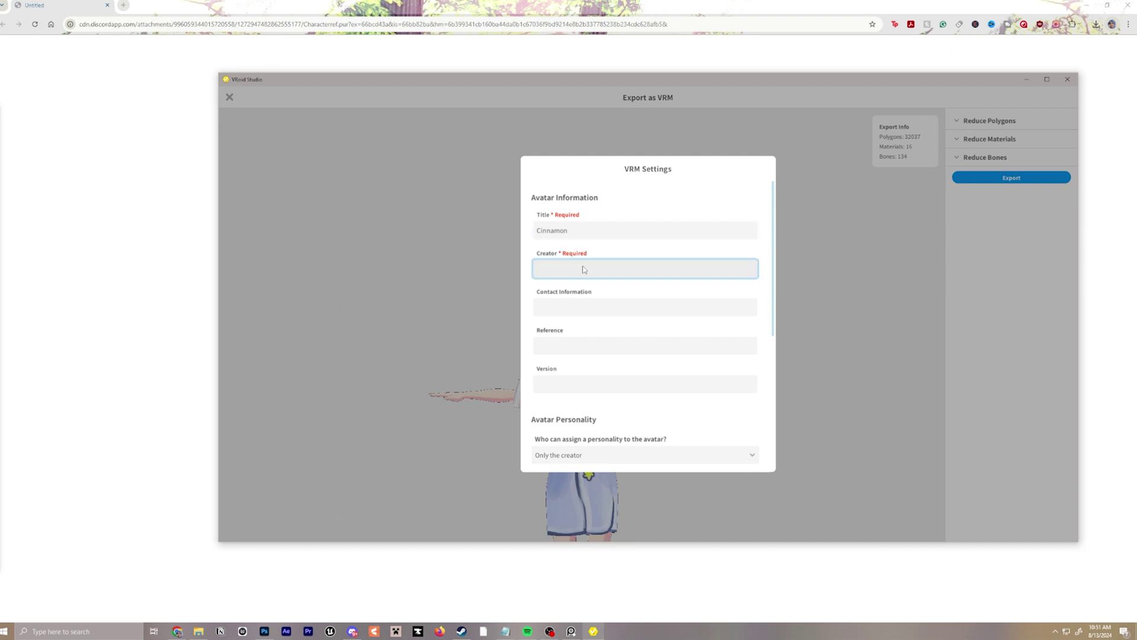
pyautogui.scroll(-5, 599, 336)
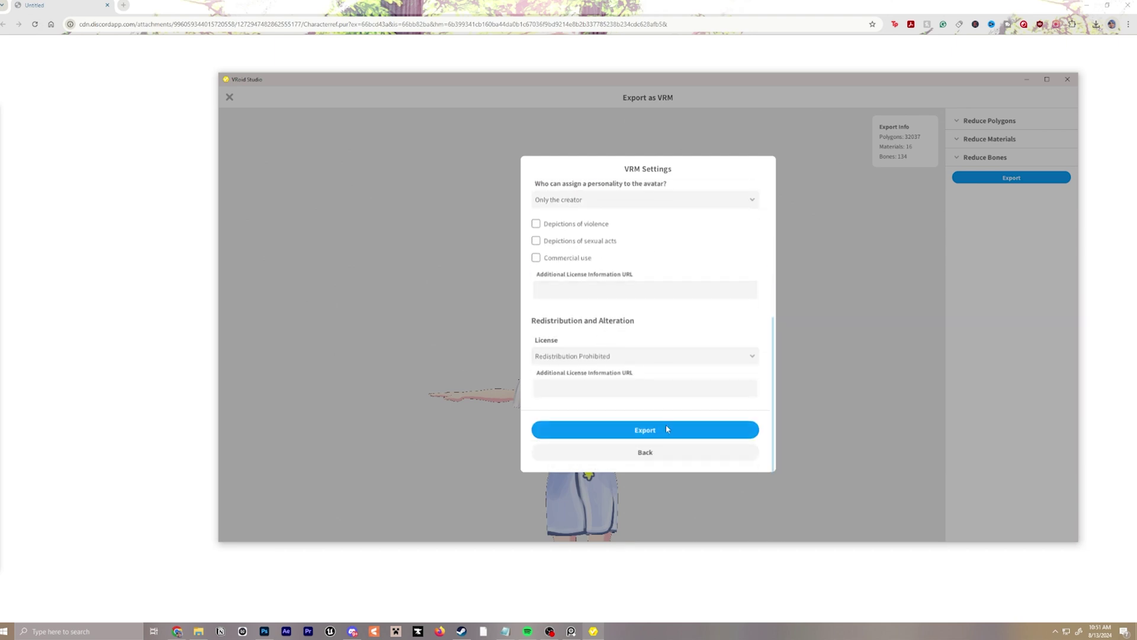
pyautogui.click(662, 431)
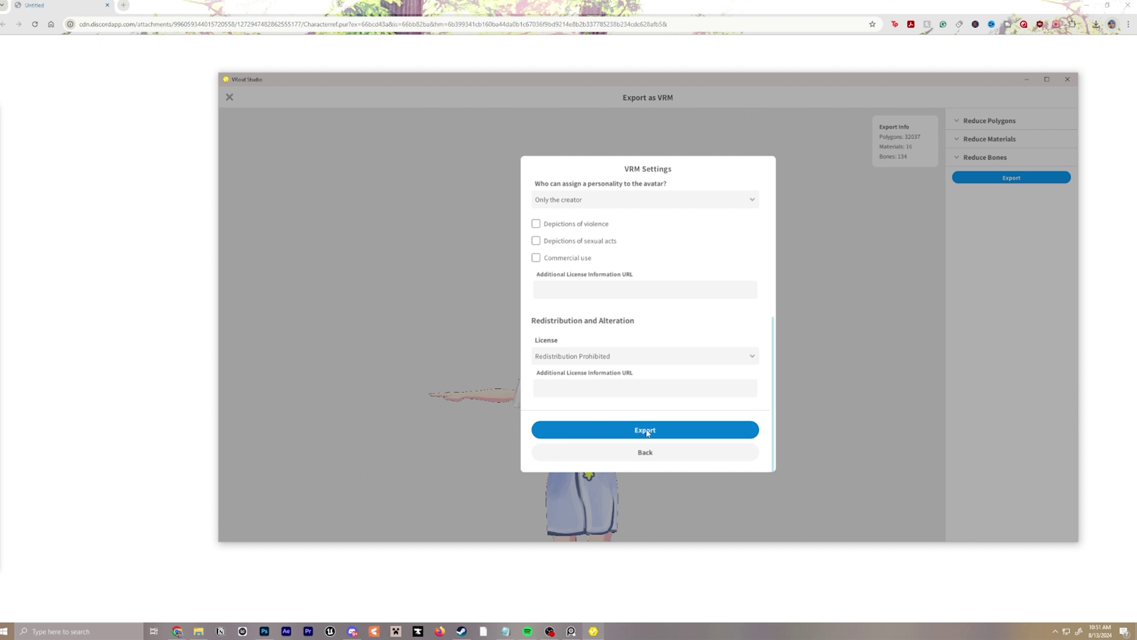
pyautogui.click(586, 329)
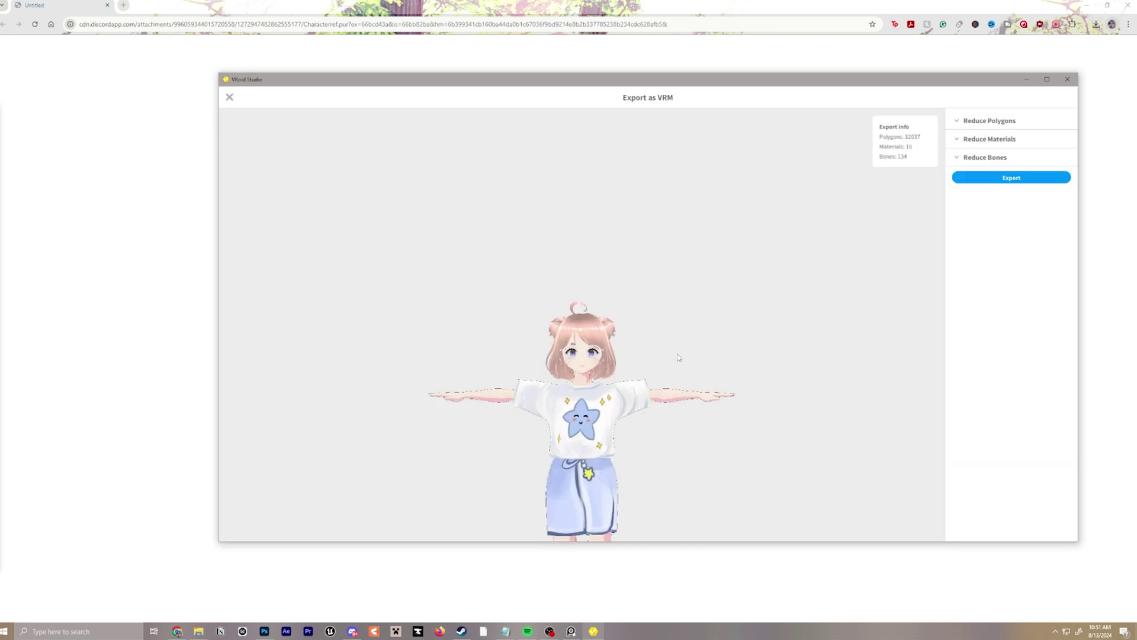
# Inspect the avatar up close and preview the Yay! and GazingUp1 animations in the Photo Booth.
pyautogui.scroll(5, 679, 355)
pyautogui.scroll(3, 680, 354)
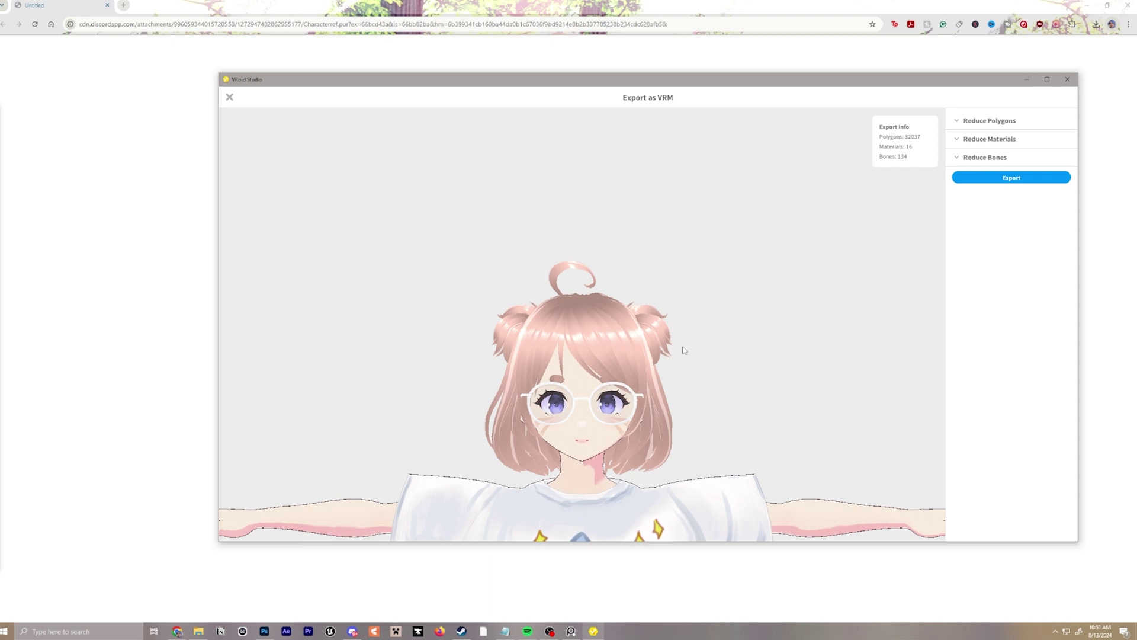
pyautogui.moveTo(683, 347); pyautogui.dragTo(676, 310, button='middle')
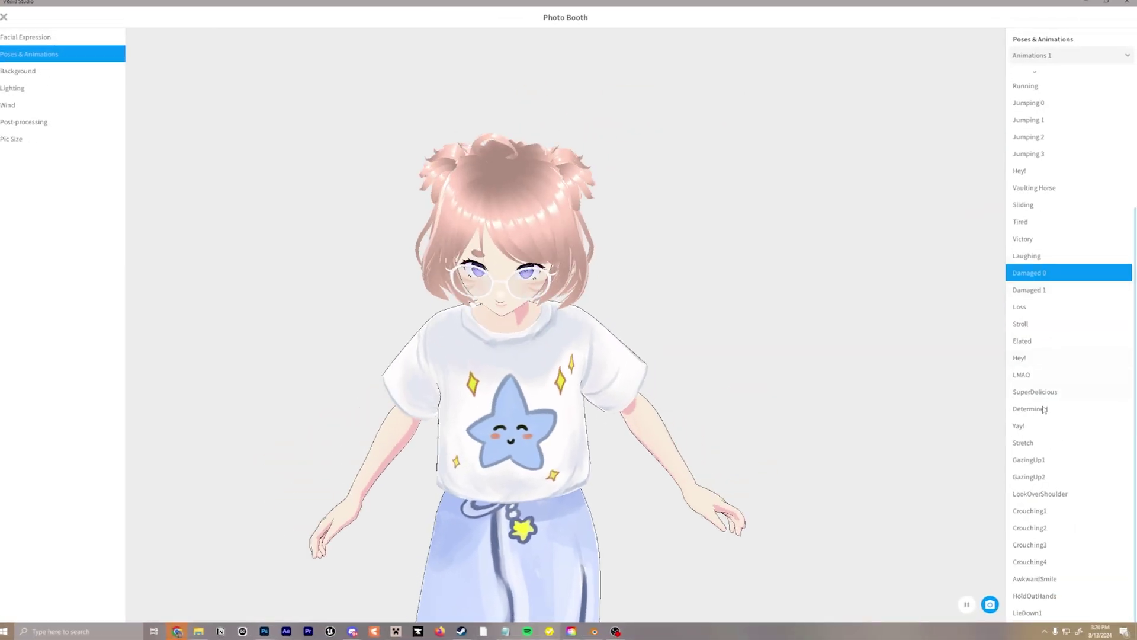
pyautogui.click(1033, 426)
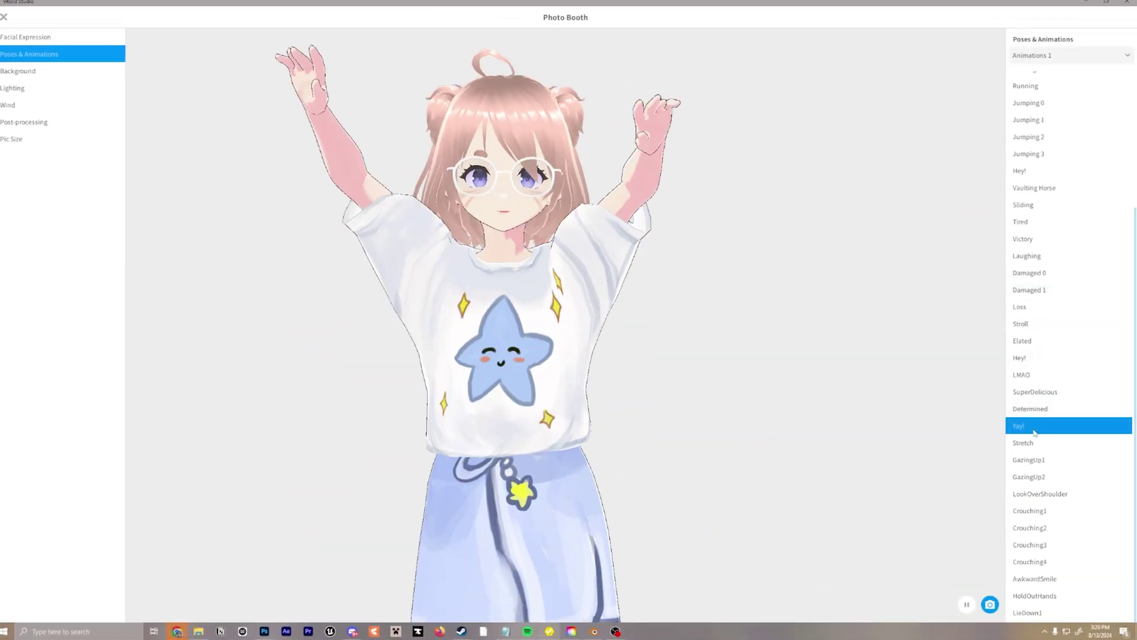
pyautogui.click(1047, 460)
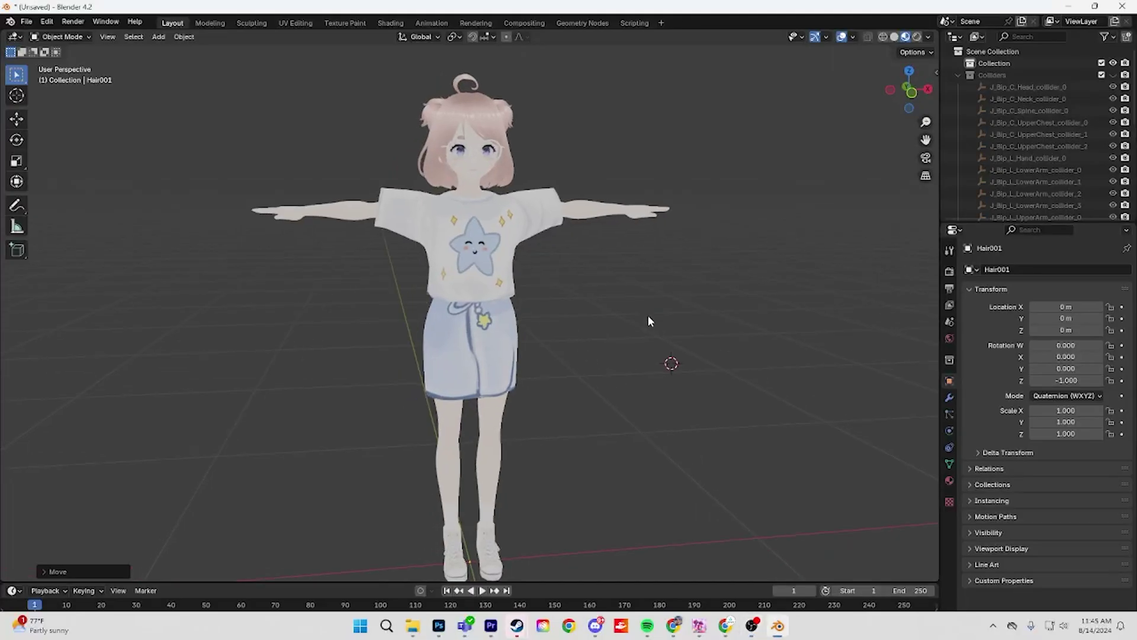
# Switch to Blender and examine the imported avatar from several angles.
pyautogui.moveTo(648, 315); pyautogui.dragTo(679, 321, button='middle')
pyautogui.scroll(3, 573, 174)
pyautogui.moveTo(631, 155); pyautogui.dragTo(574, 190, button='middle')
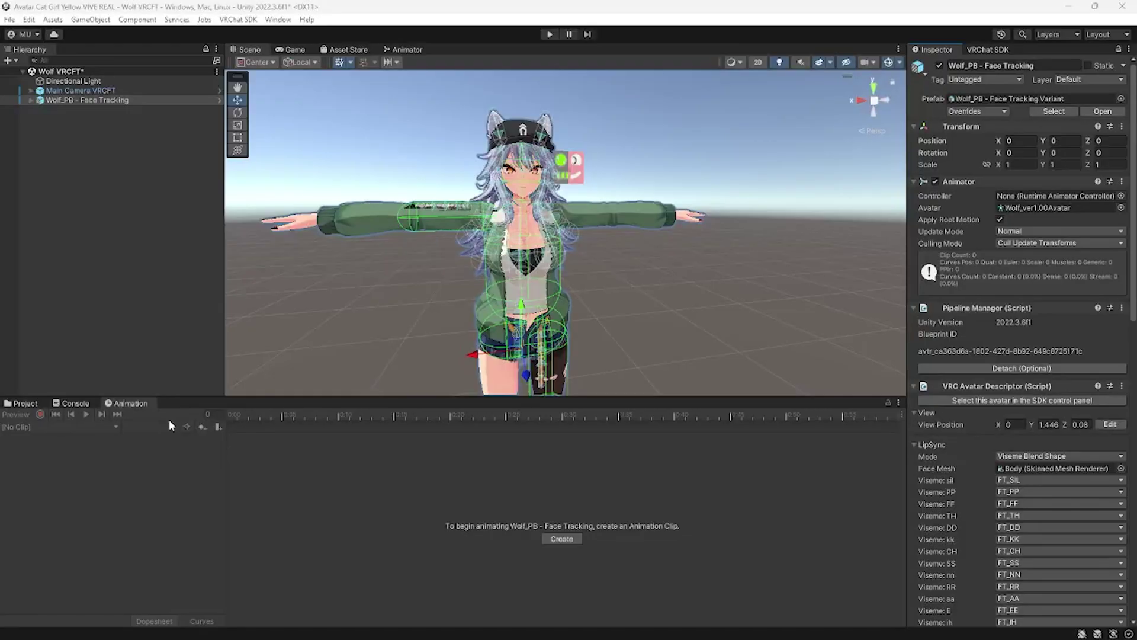
# In Unity, browse the project's asset folders to VRCFaceTracking's Ohkami Setup and examine the wolf avatar in the scene.
pyautogui.click(34, 402)
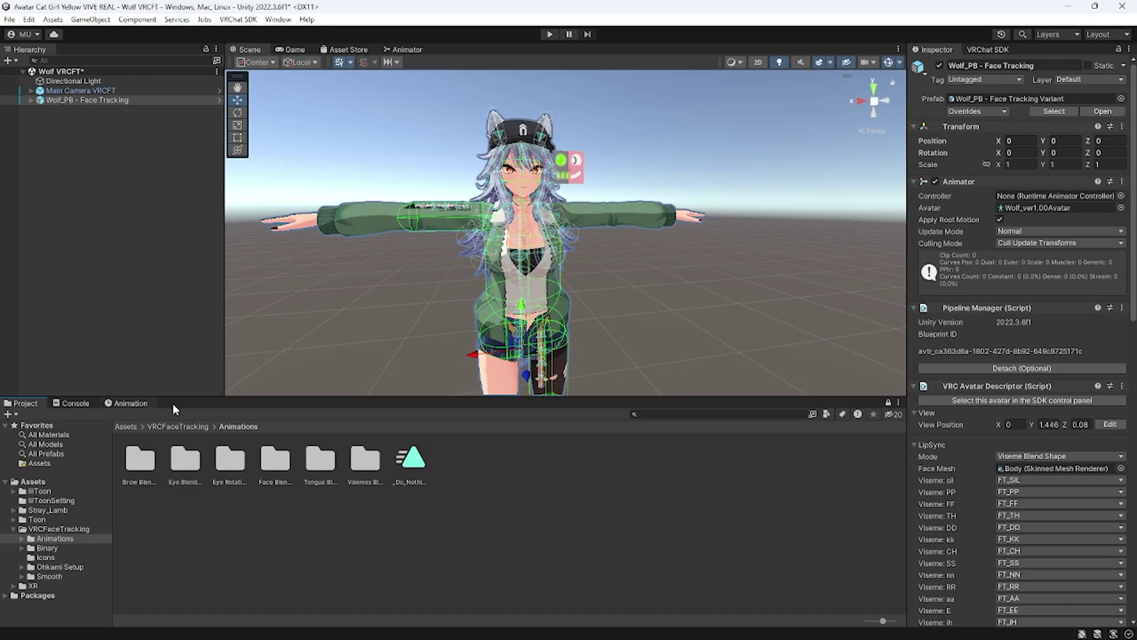
pyautogui.click(59, 528)
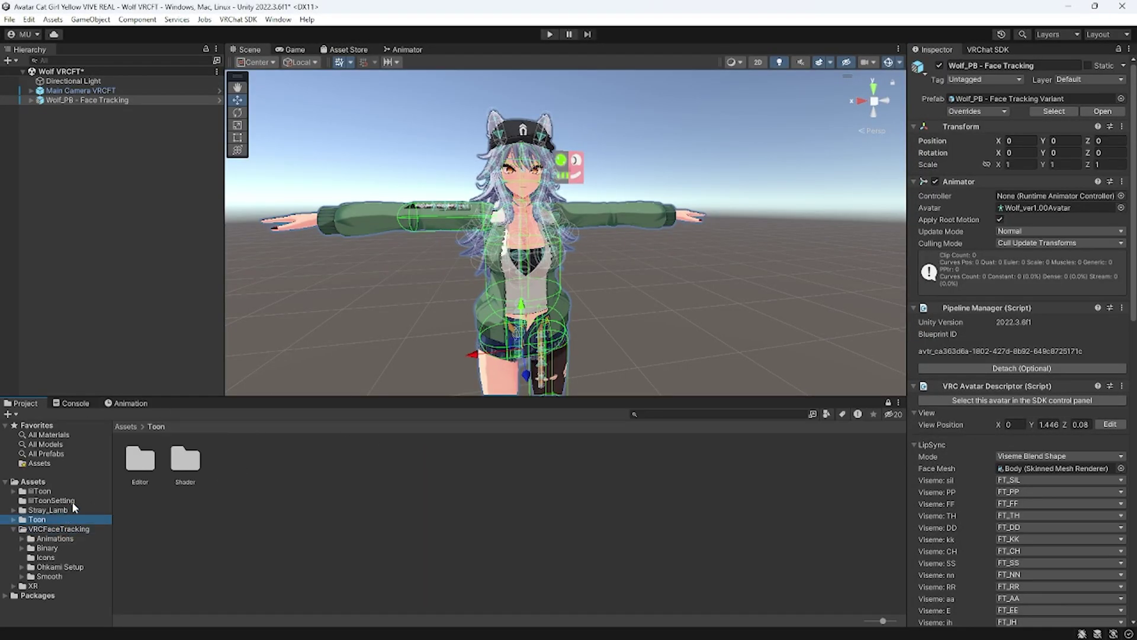
pyautogui.click(59, 501)
pyautogui.click(59, 567)
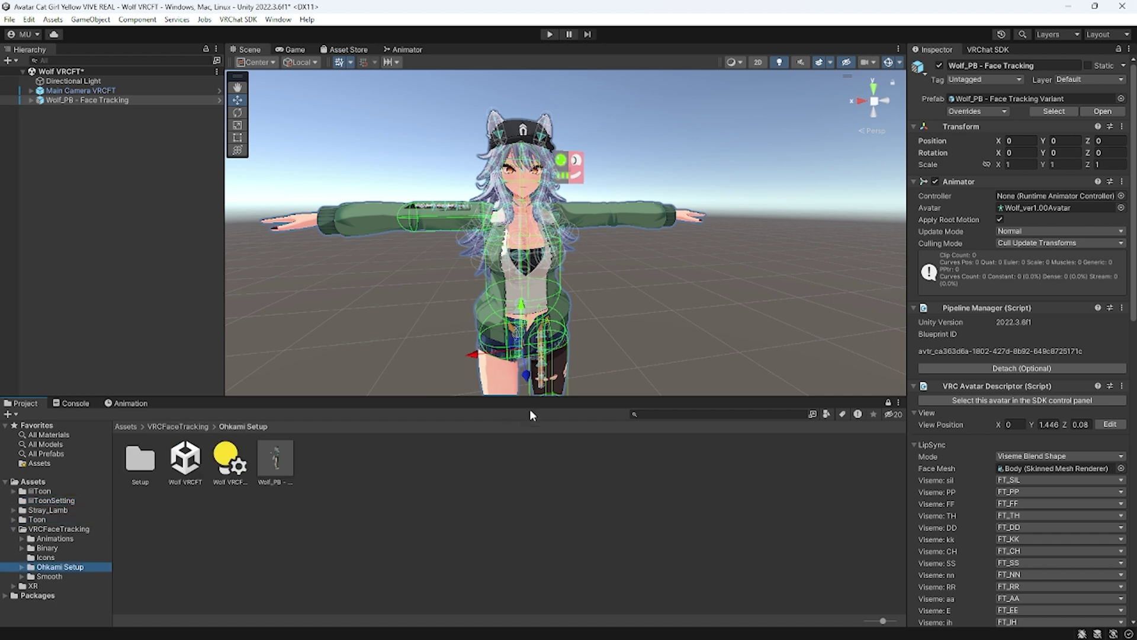
pyautogui.scroll(4, 546, 181)
pyautogui.moveTo(550, 166); pyautogui.dragTo(678, 196, button='middle')
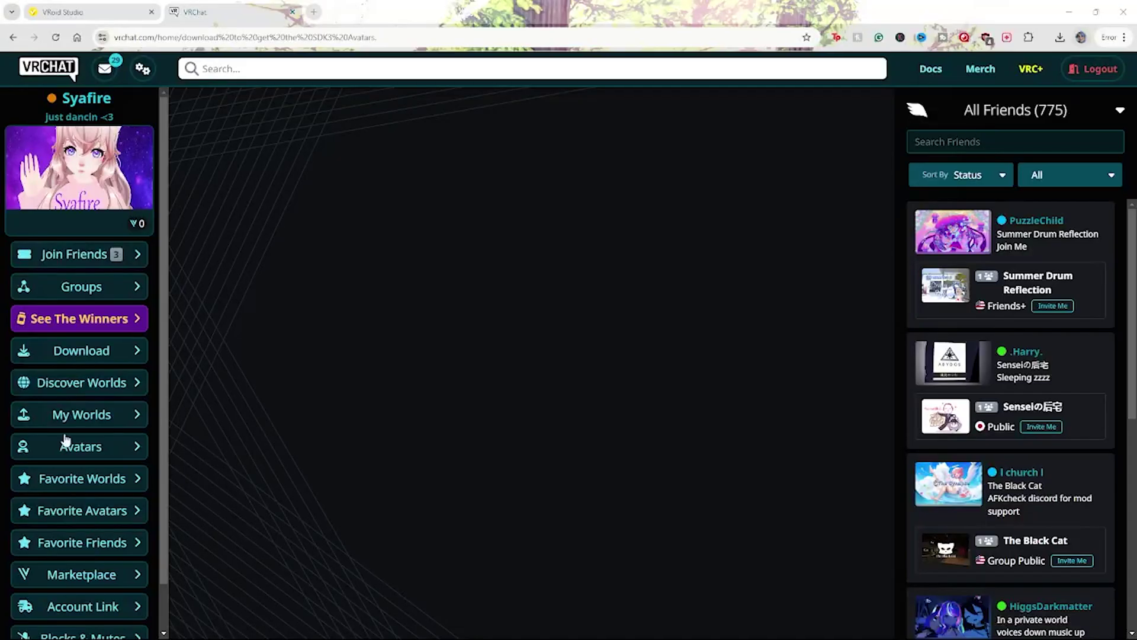
# Open the VRChat website's download page and examine the Creator Companion and manual SDK installation options.
pyautogui.click(122, 358)
pyautogui.click(436, 428)
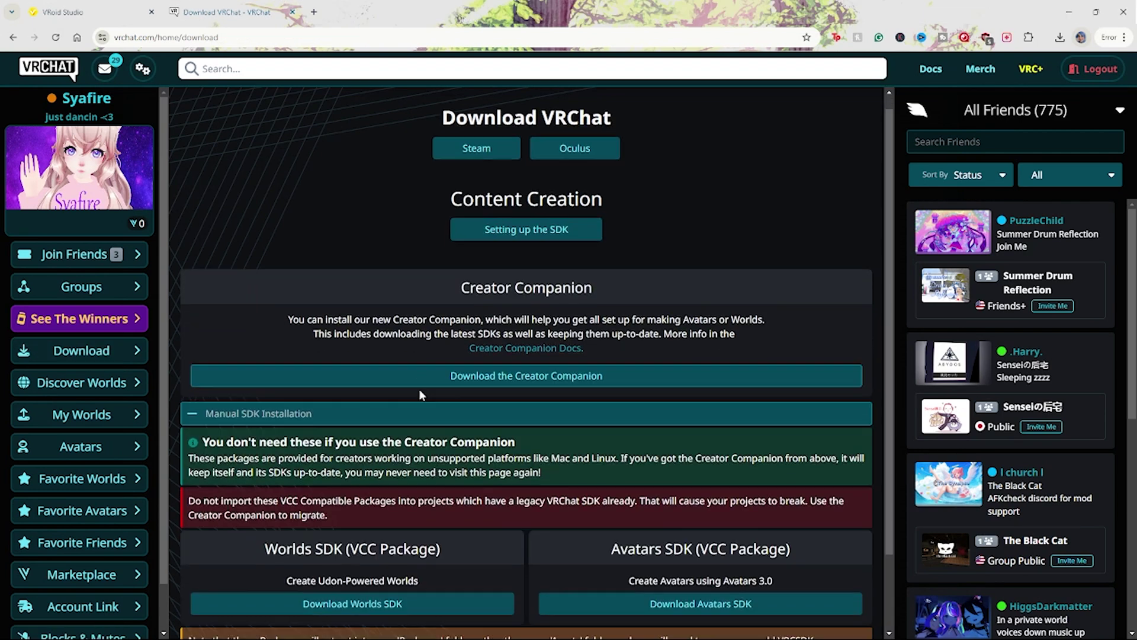
pyautogui.scroll(-2, 436, 377)
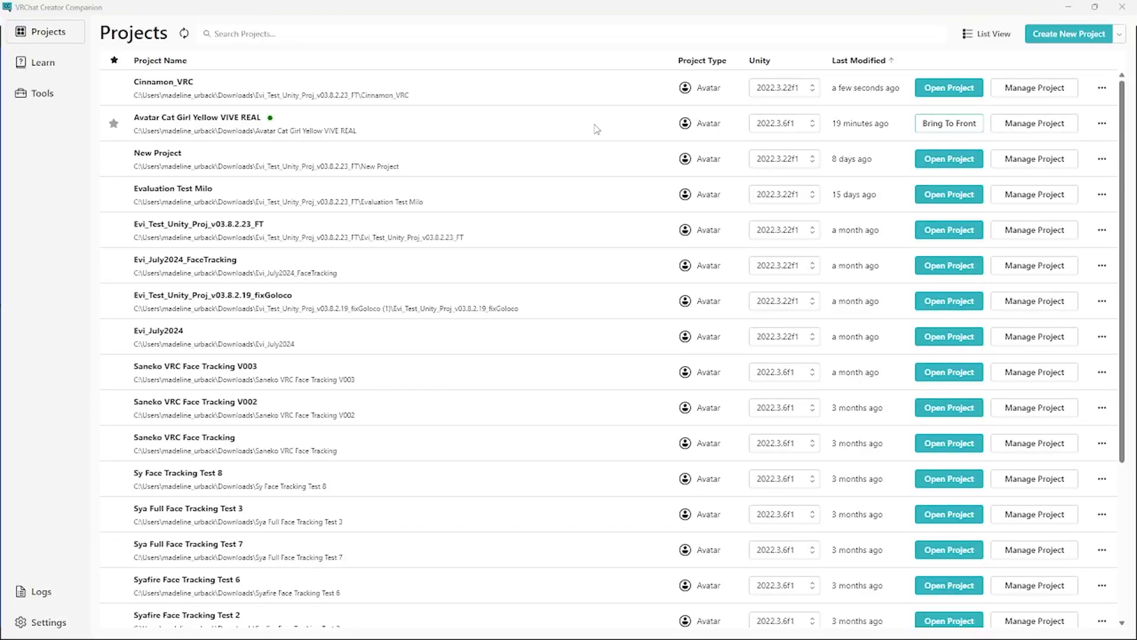
# In VRChat Creator Companion, add Av3Emulator to the Avatar Cat Girl Yellow VIVE REAL project and update its VRChat SDK - Avatars package to 3.6.1.
pyautogui.click(1007, 125)
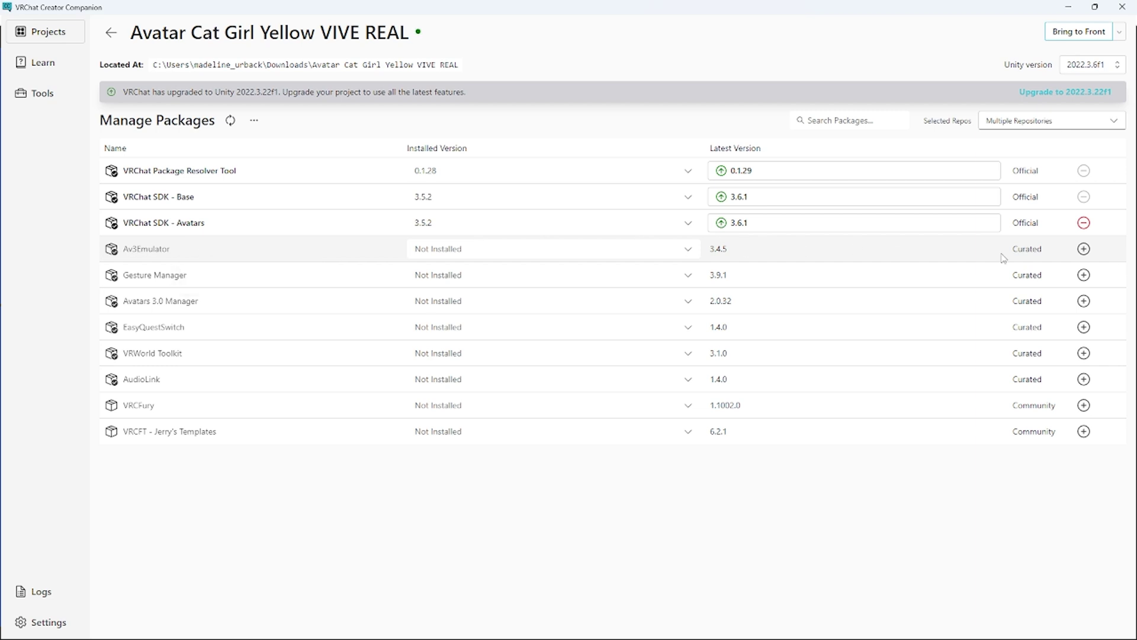
pyautogui.click(1084, 249)
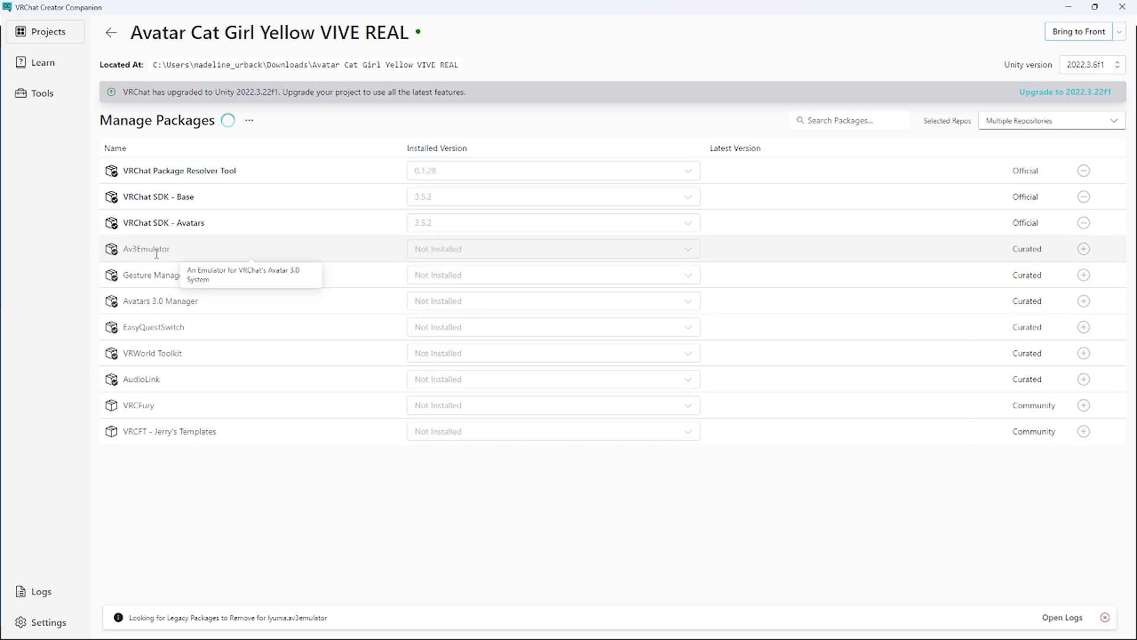
pyautogui.click(690, 223)
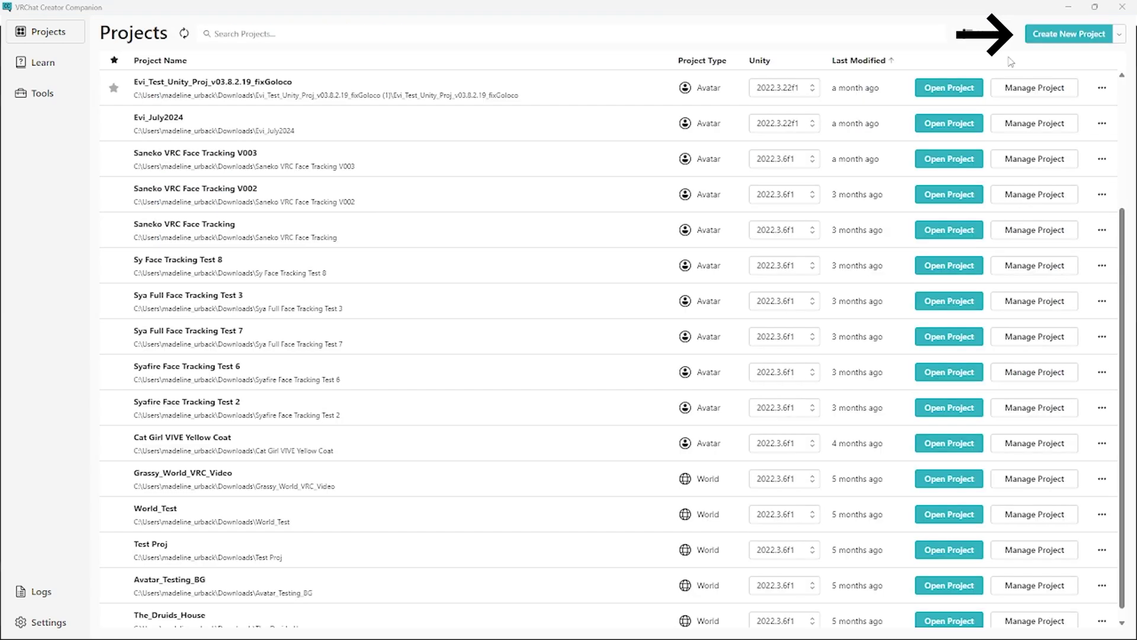
# Create a Unity 2022 Avatar Project named Cinnamon_VRC.
pyautogui.click(1060, 36)
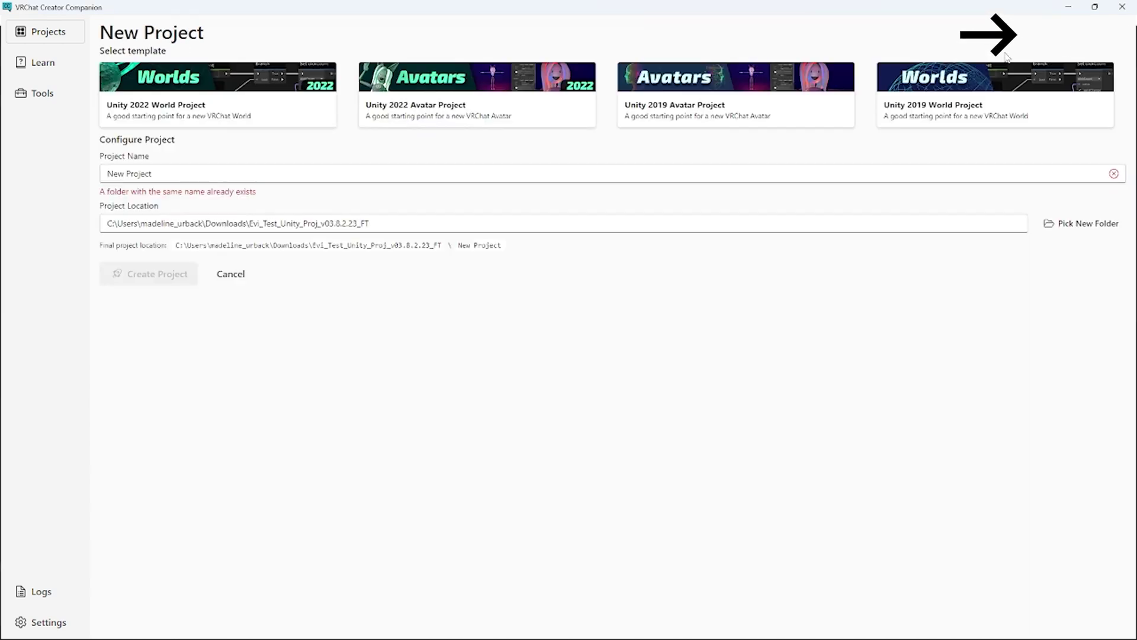
pyautogui.click(466, 112)
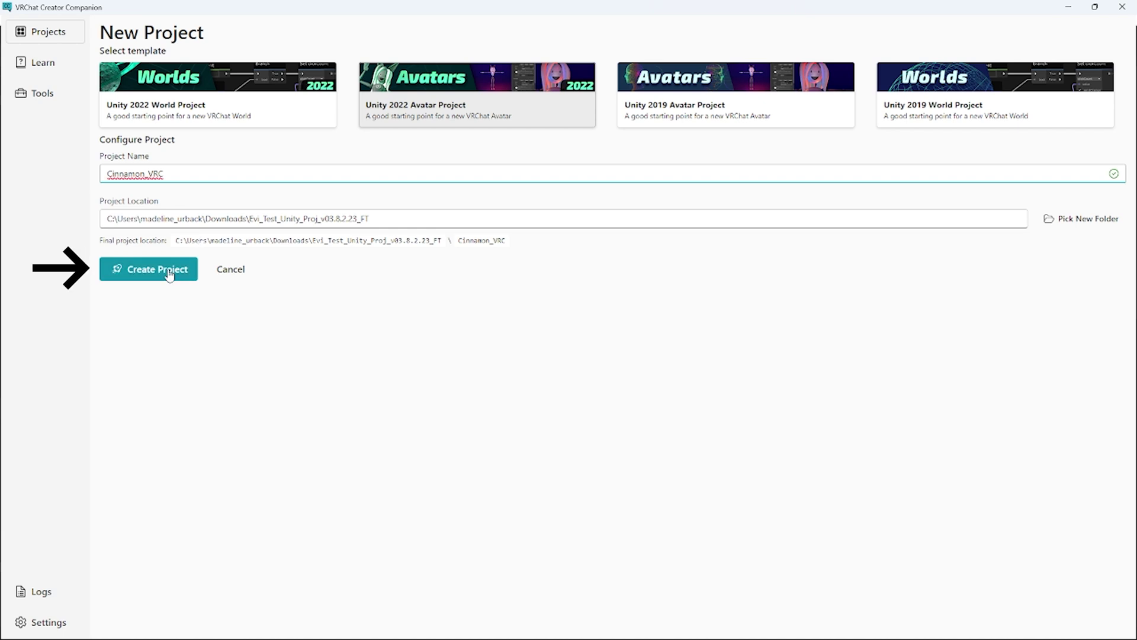
pyautogui.click(169, 270)
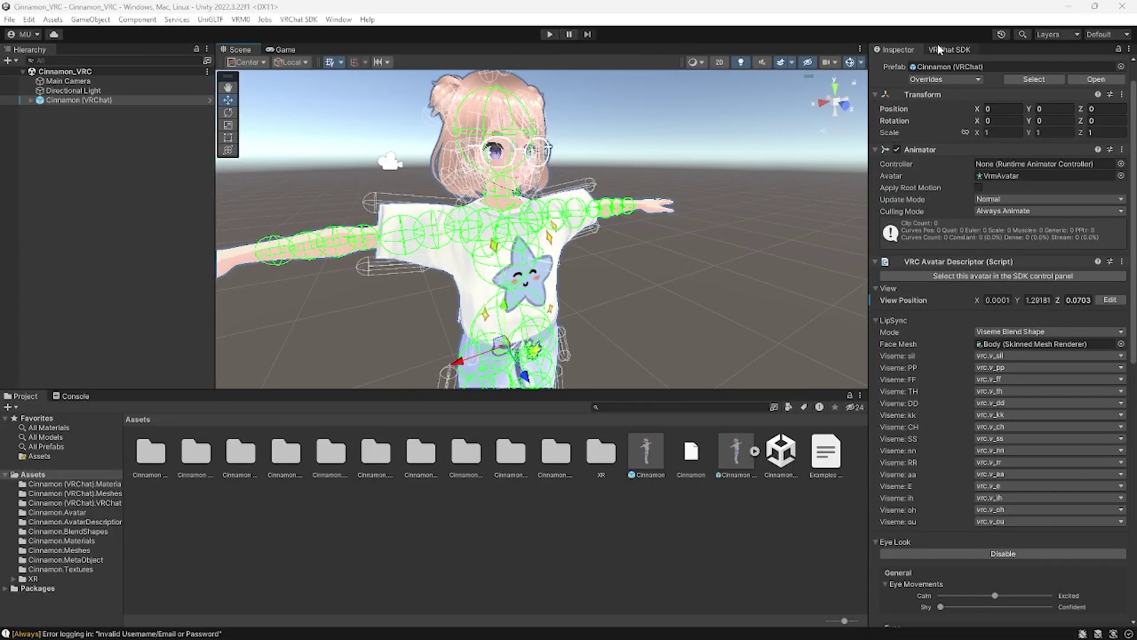
# In the Unity project, open the VRChat SDK panel and view its Builder and Authentication sections.
pyautogui.click(937, 44)
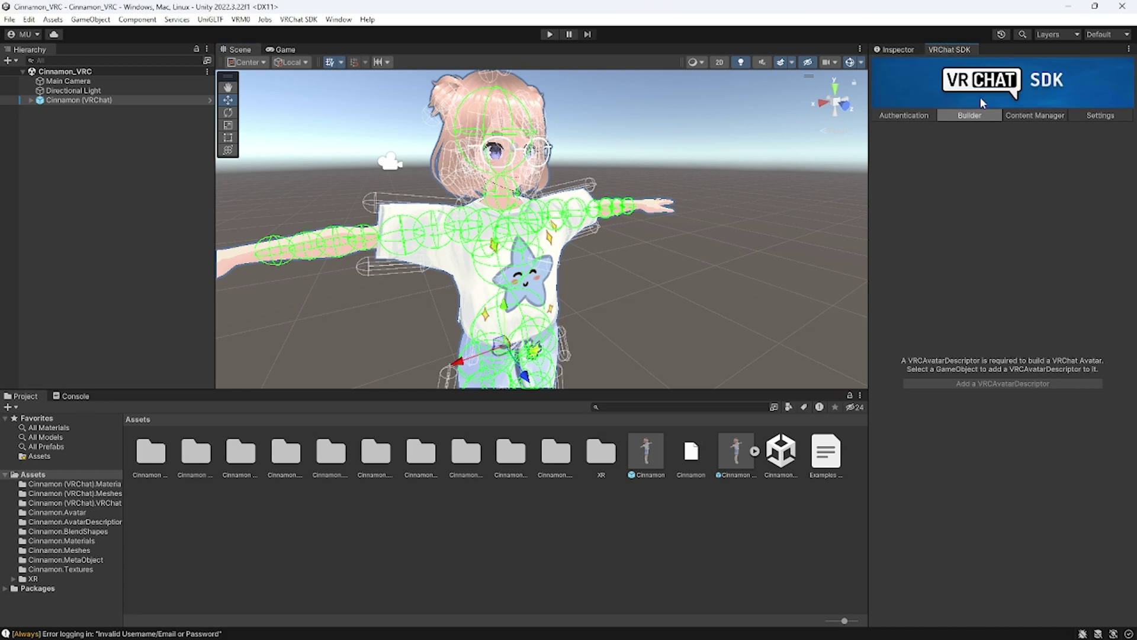
pyautogui.click(968, 115)
pyautogui.click(905, 115)
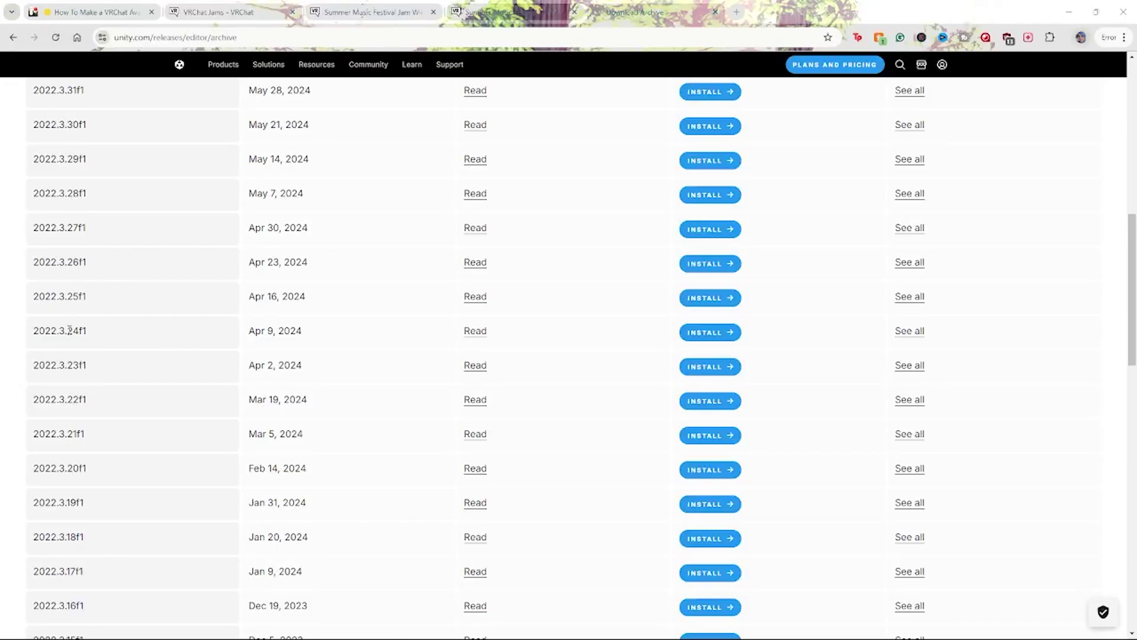
# Locate the 2022.3.22f1 release in the Unity download archive.
pyautogui.moveTo(95, 404); pyautogui.dragTo(31, 400)
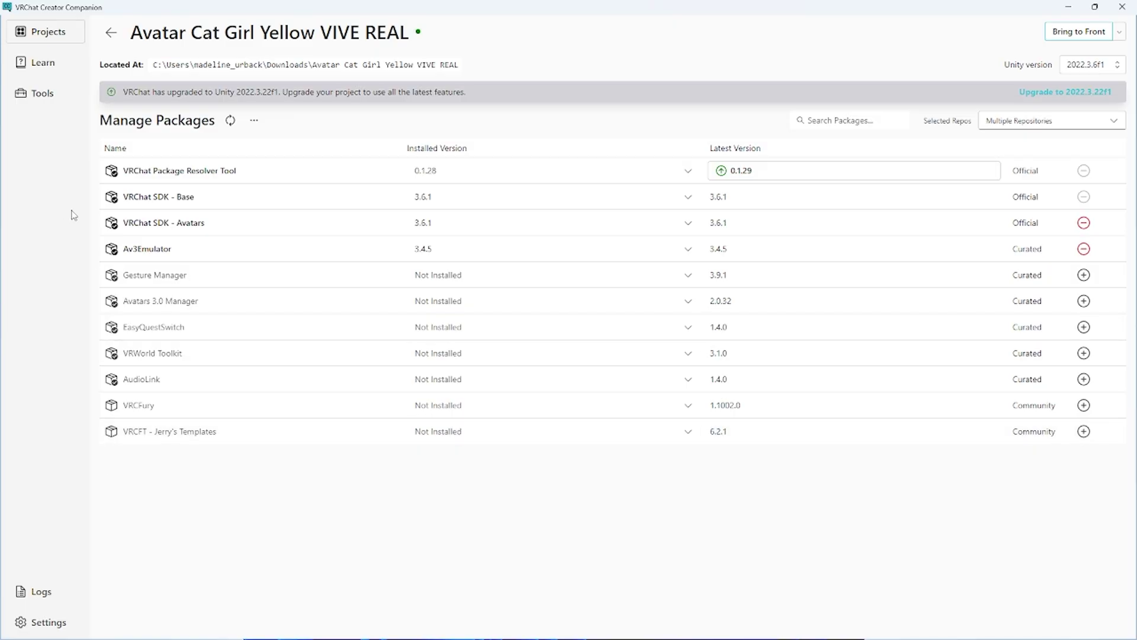
pyautogui.click(57, 619)
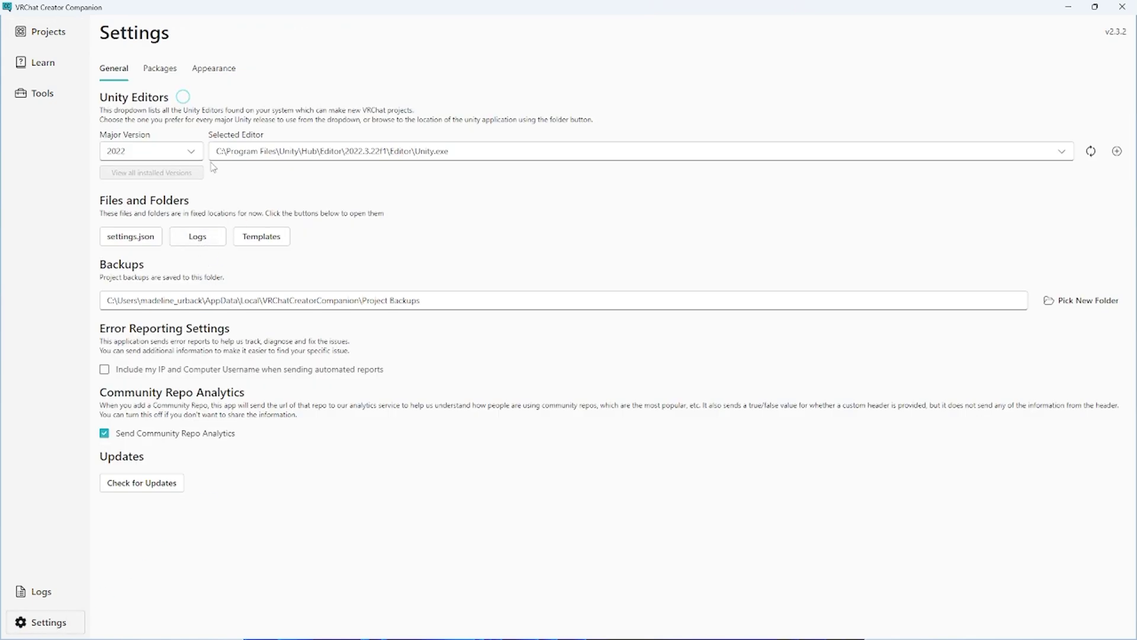
pyautogui.click(160, 70)
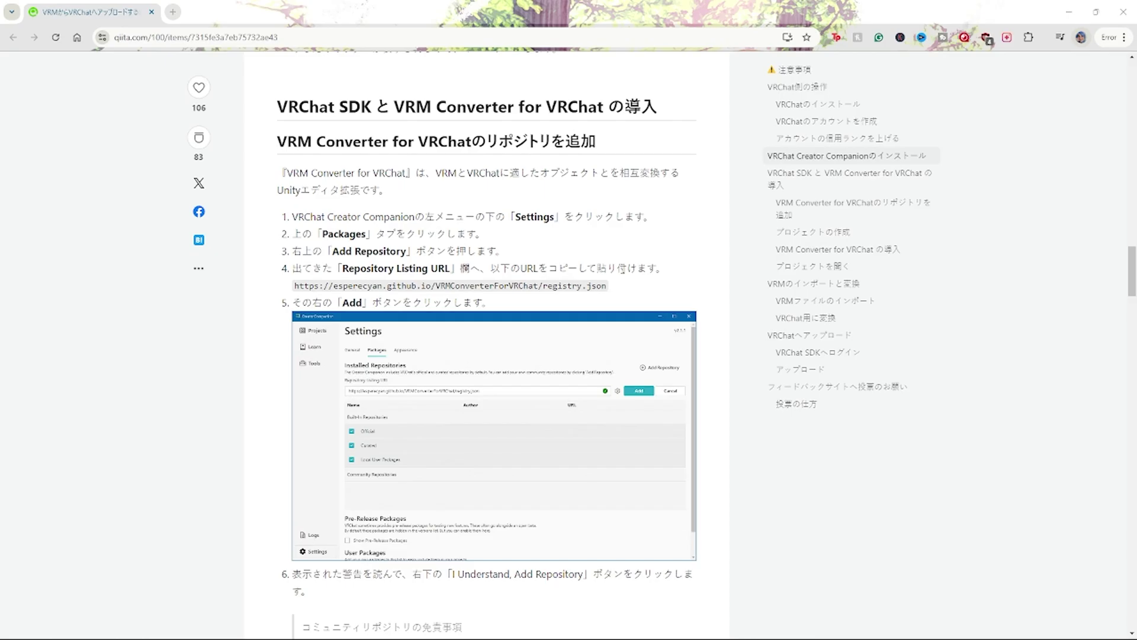
pyautogui.moveTo(605, 285); pyautogui.dragTo(295, 288)
pyautogui.hotkey('ctrl', 'c')
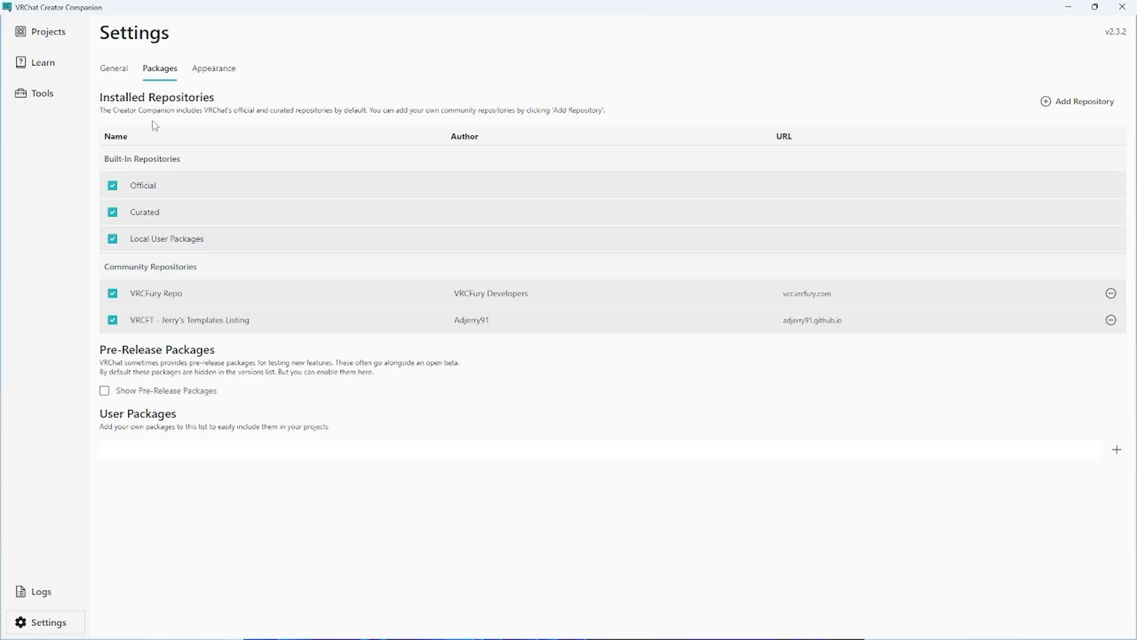
pyautogui.click(1076, 103)
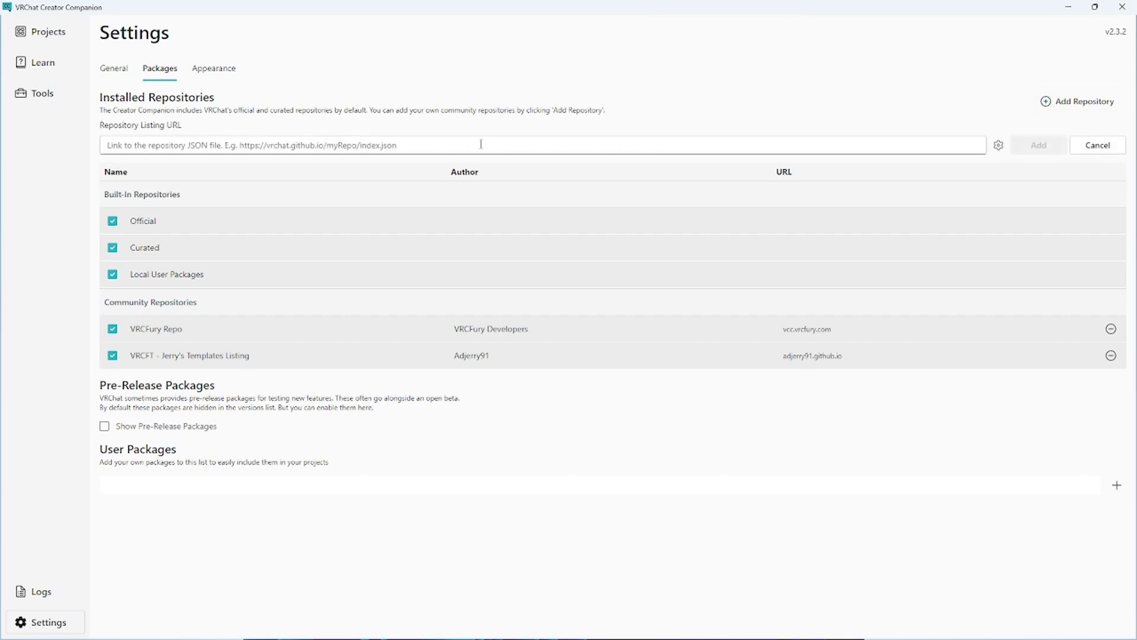
pyautogui.hotkey('ctrl', 'v')
pyautogui.click(1039, 146)
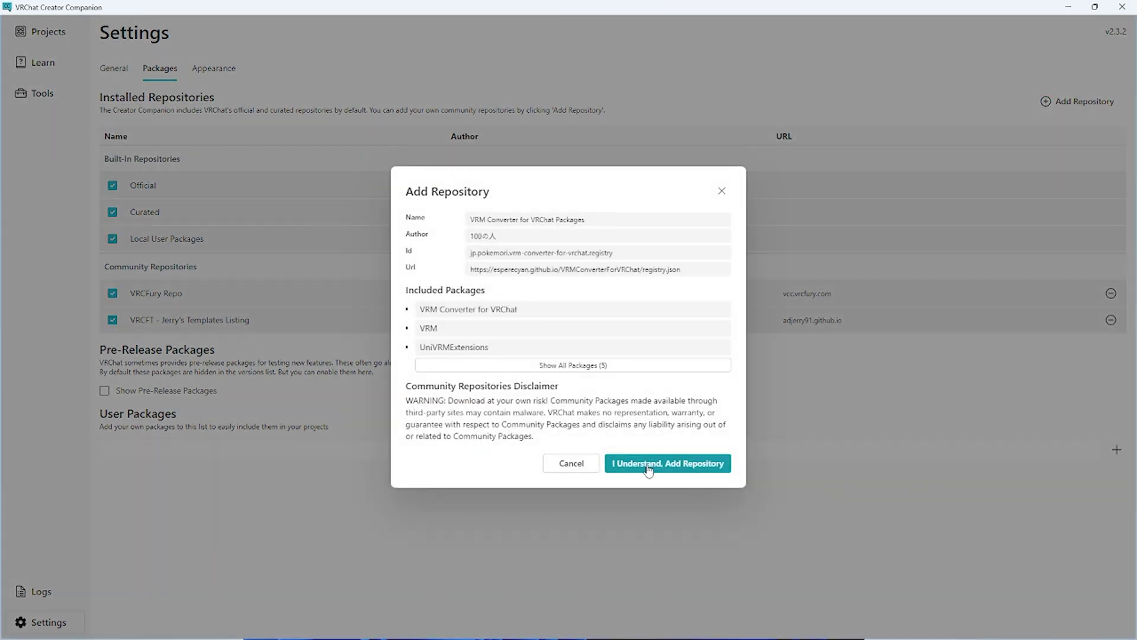
pyautogui.click(648, 468)
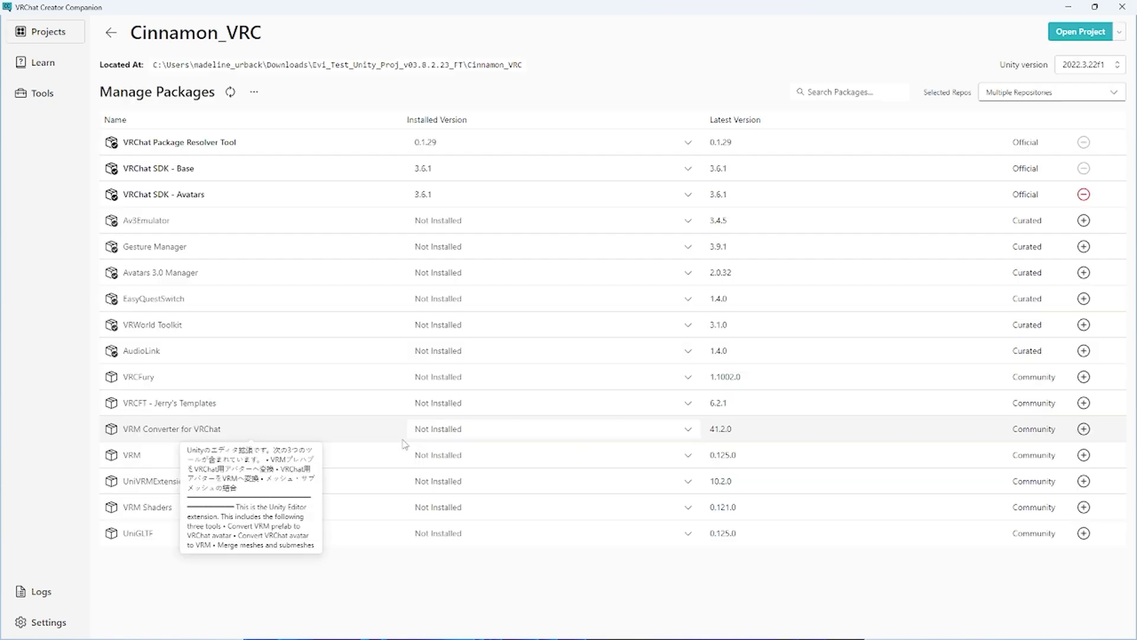
# Install VRM Converter for VRChat version 41.2.0 in the Cinnamon_VRC project and open the project in Unity.
pyautogui.click(476, 431)
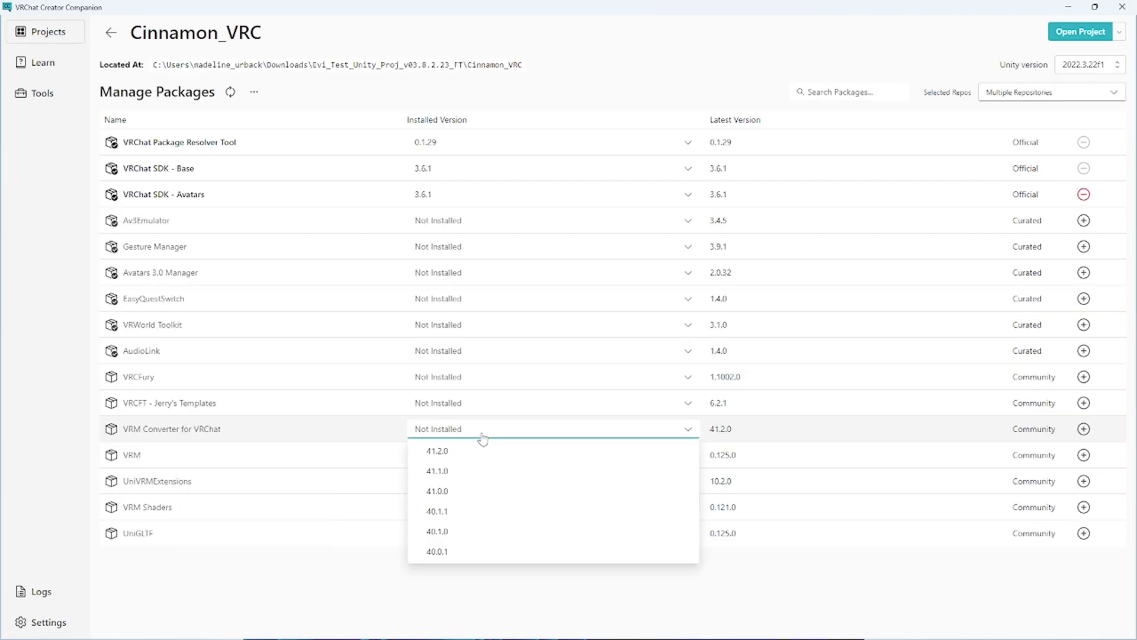
pyautogui.click(468, 451)
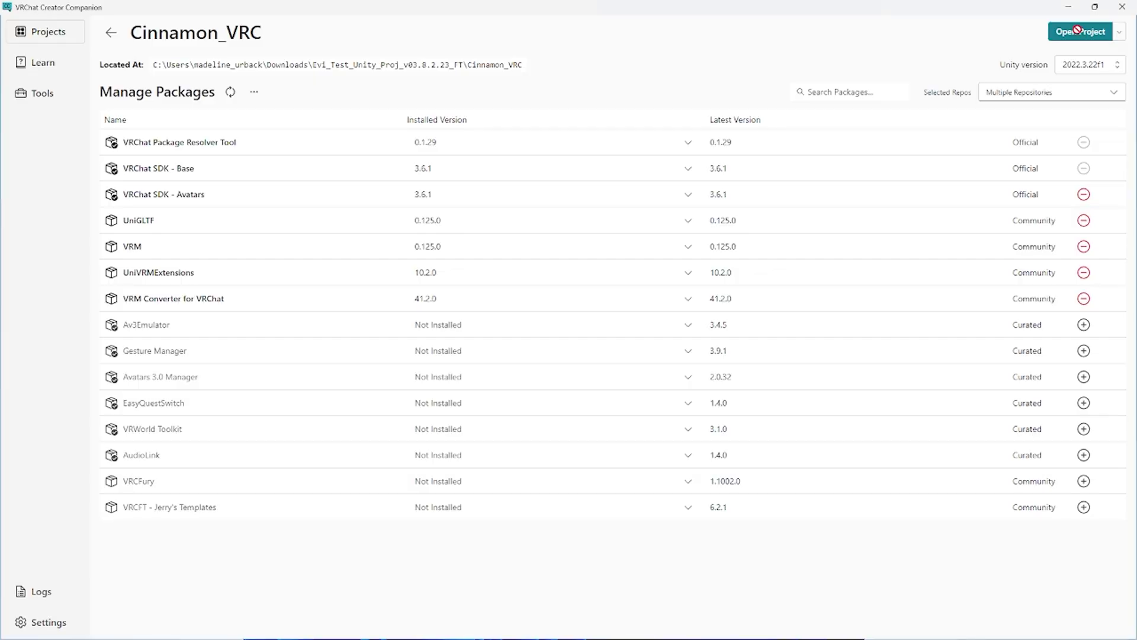
pyautogui.click(1088, 31)
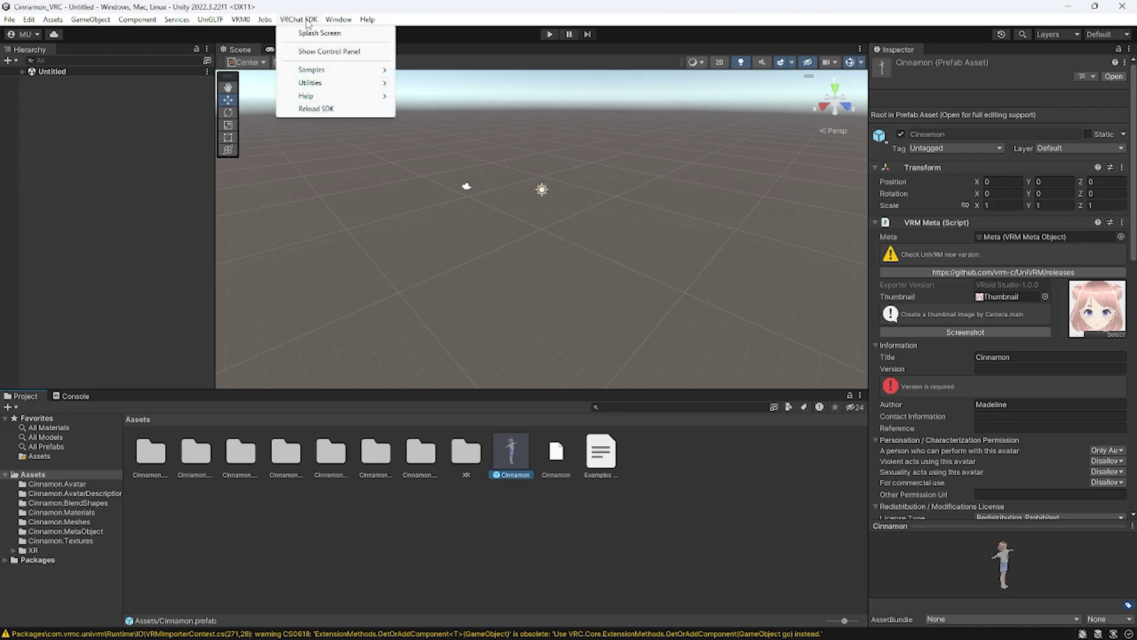
# Show the VRChat SDK control panel and import Cinnamon.vrm from the Desktop into the project's Assets folder.
pyautogui.click(330, 51)
pyautogui.click(455, 200)
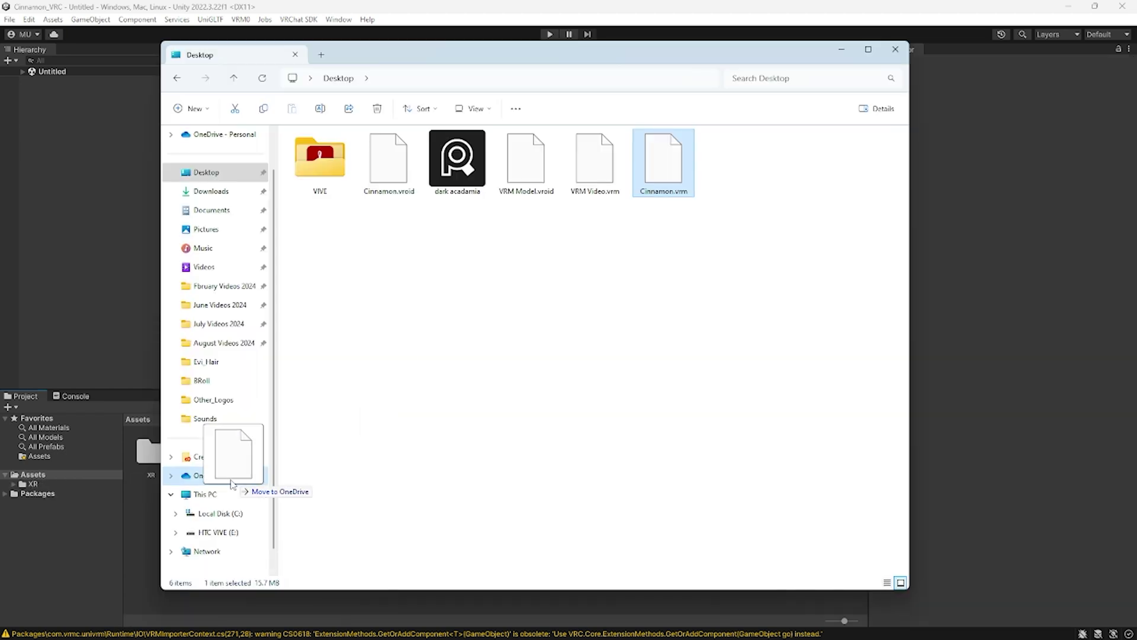
pyautogui.moveTo(196, 477); pyautogui.dragTo(143, 530)
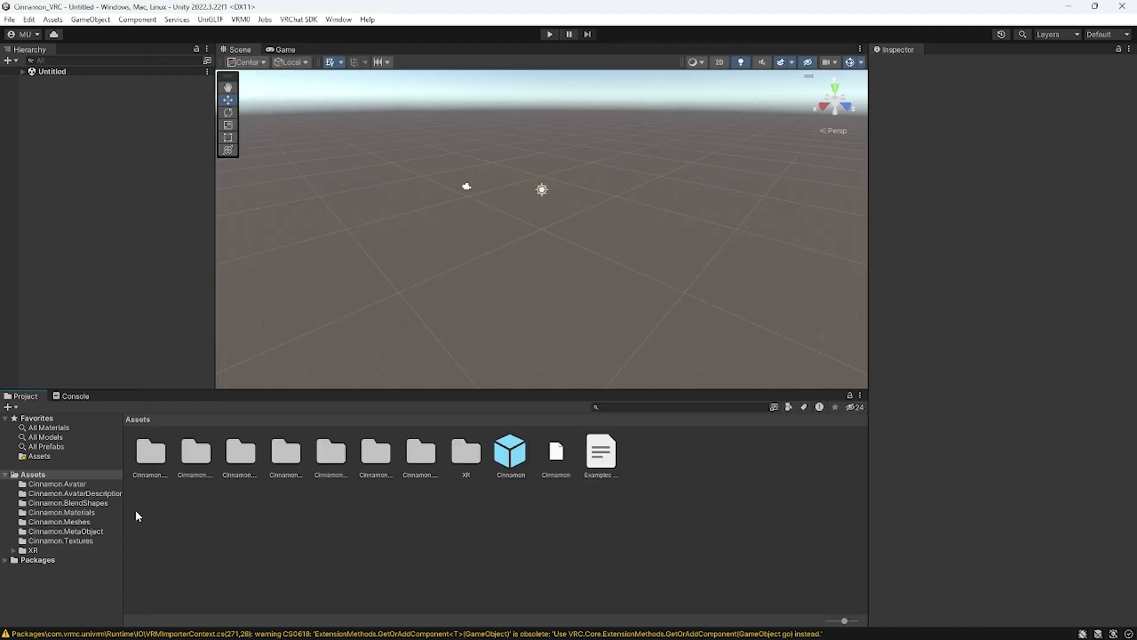
# Duplicate and convert the Cinnamon prefab for VRChat with the converter's default settings, and close the completion dialog.
pyautogui.click(522, 441)
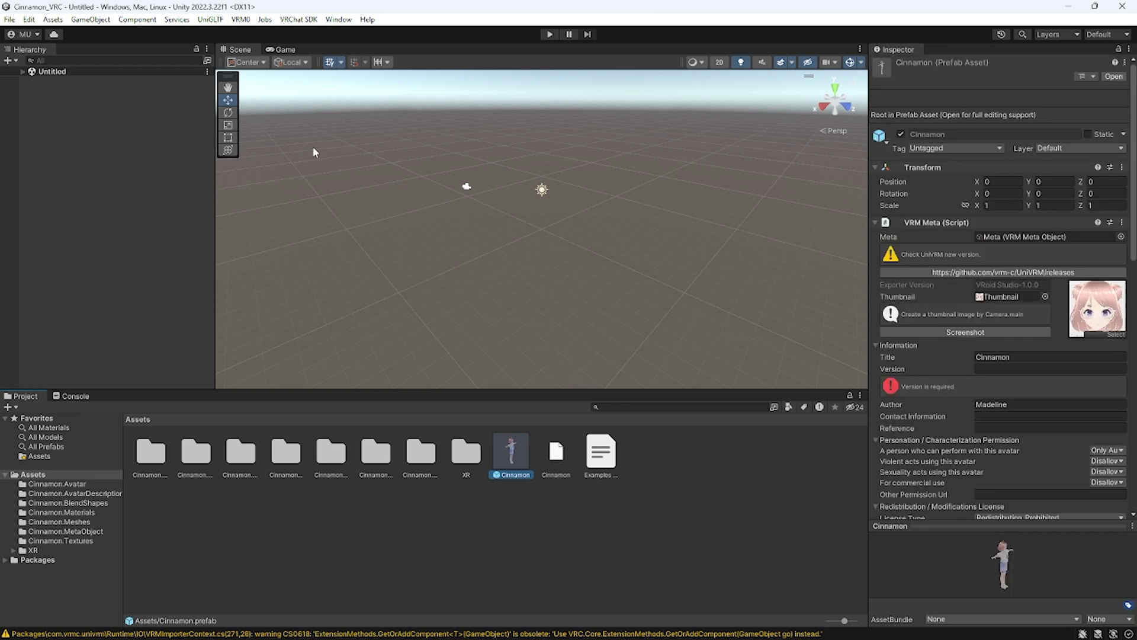
pyautogui.click(239, 20)
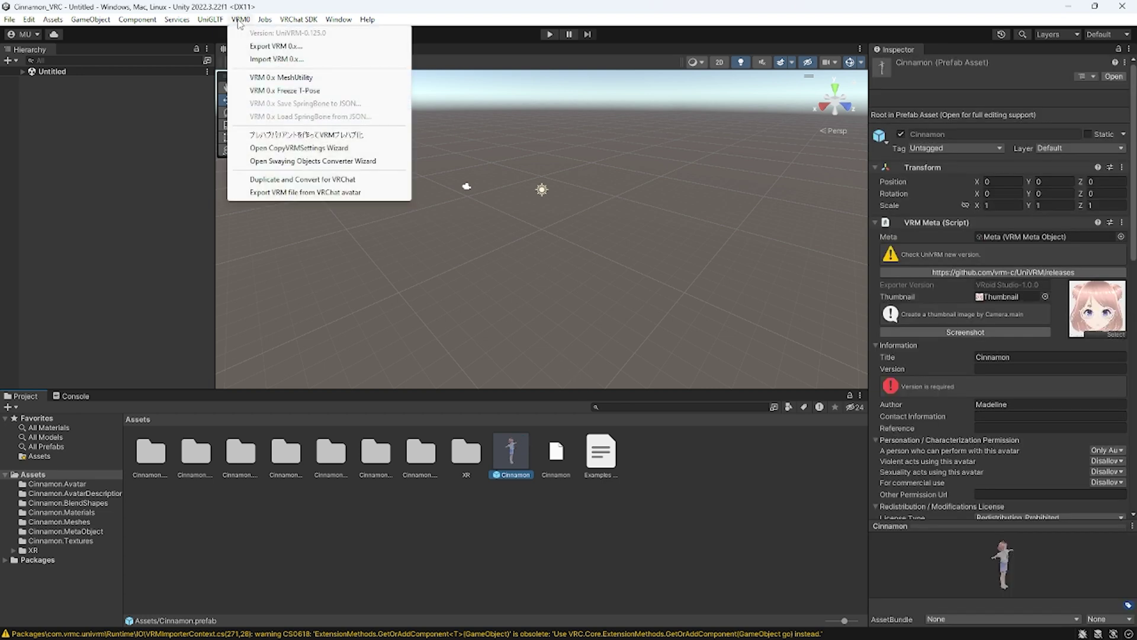
pyautogui.click(316, 179)
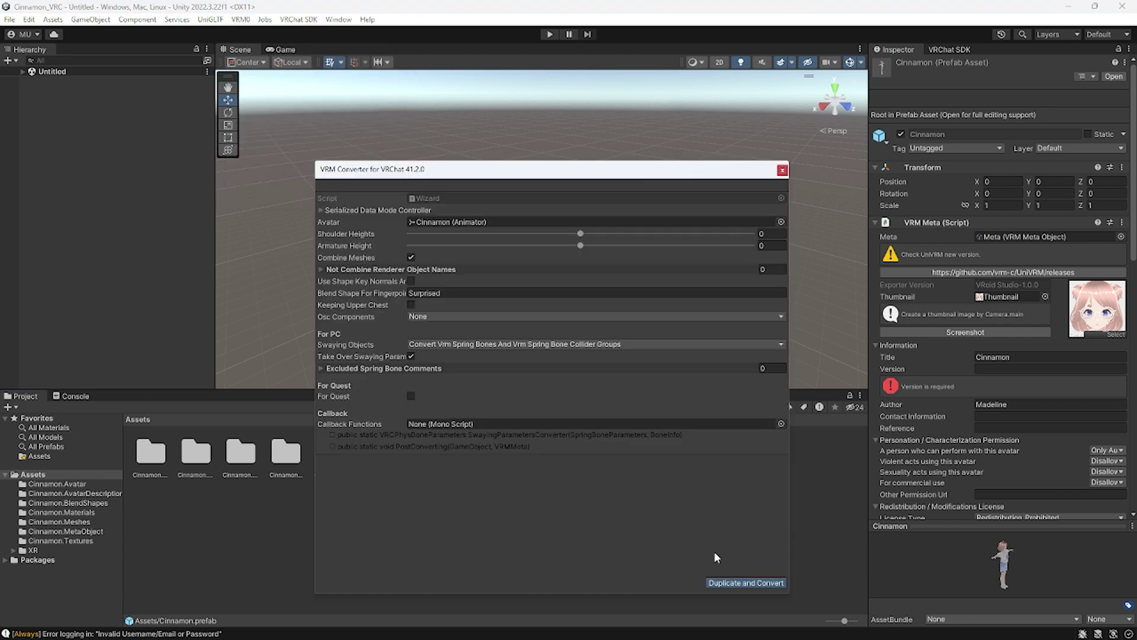
pyautogui.click(746, 582)
pyautogui.press('Return')
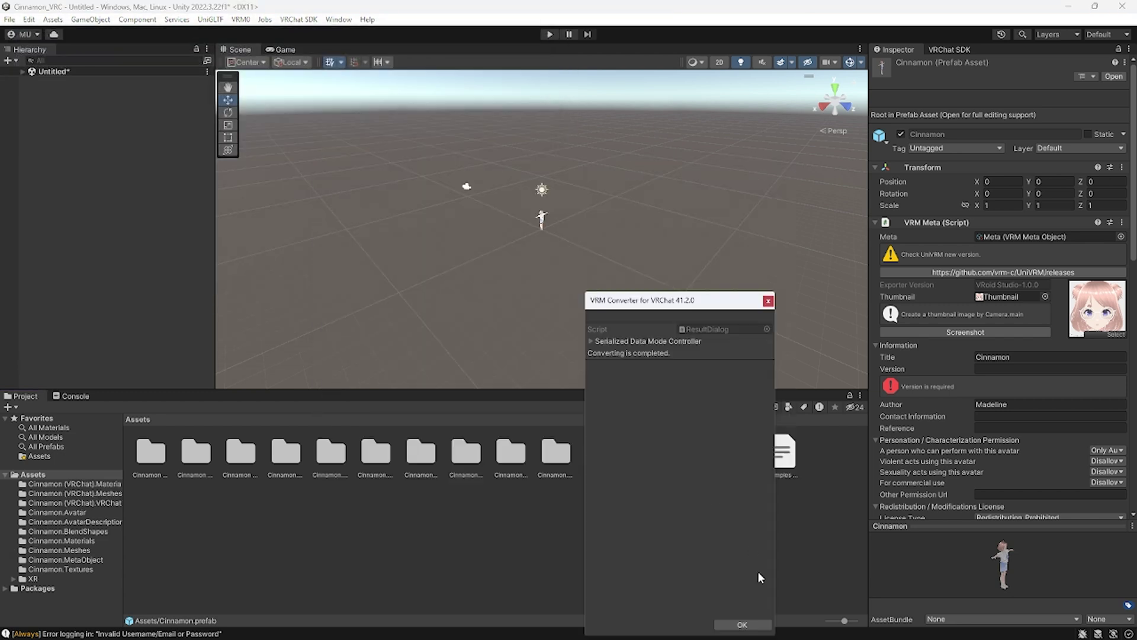
pyautogui.click(742, 625)
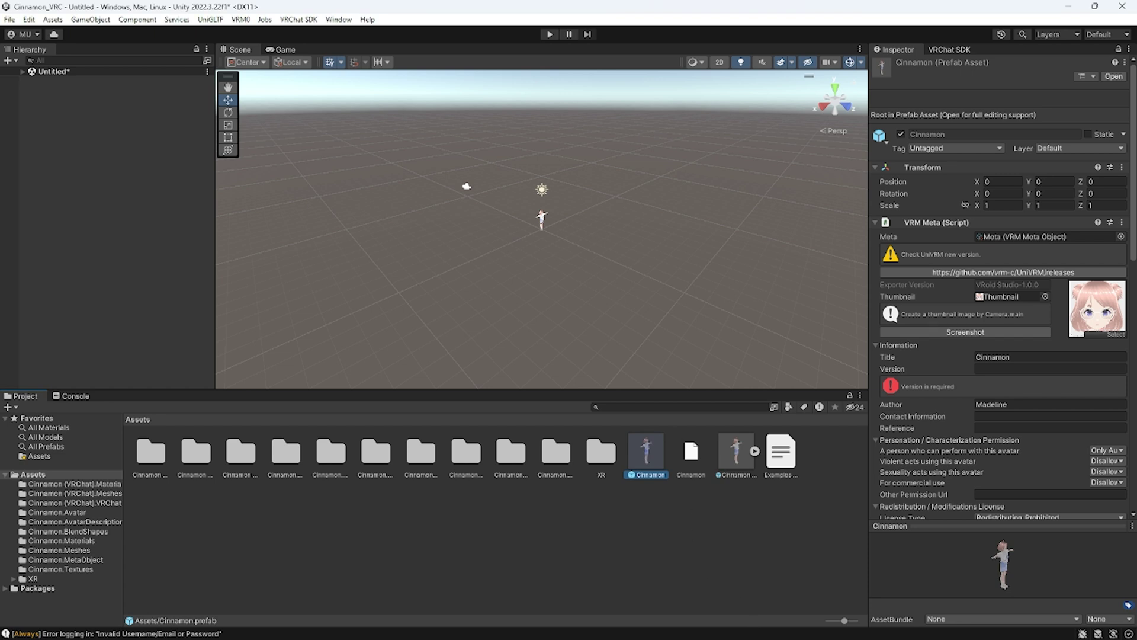
# Open the View Position of the Cinnamon (VRChat) avatar for editing and examine its placement around the eyes.
pyautogui.click(59, 100)
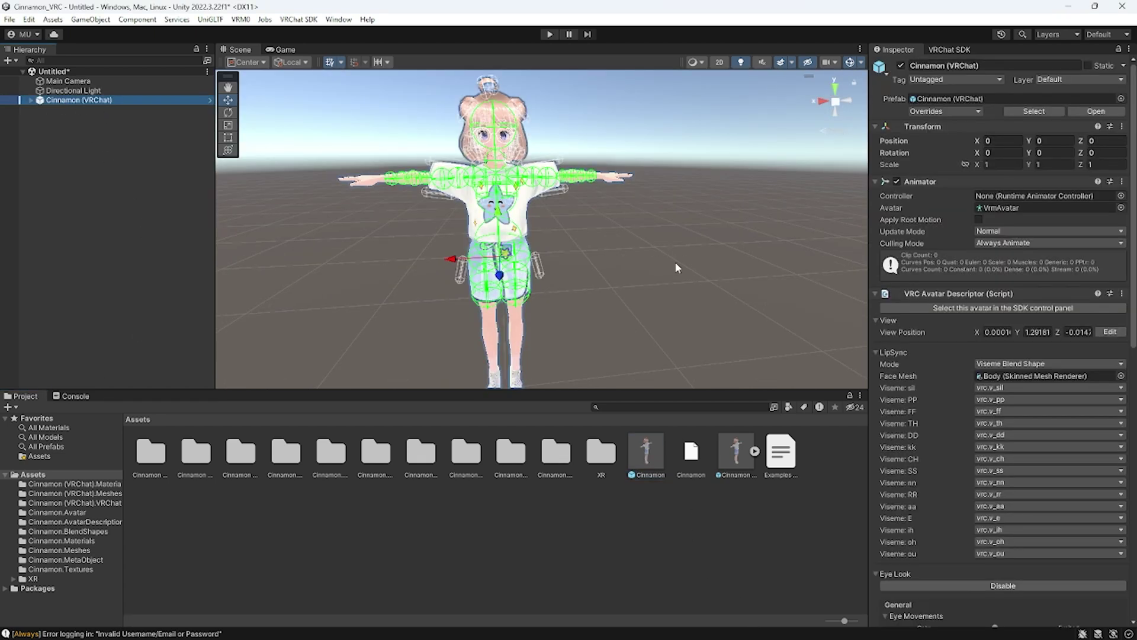
pyautogui.scroll(-1, 937, 301)
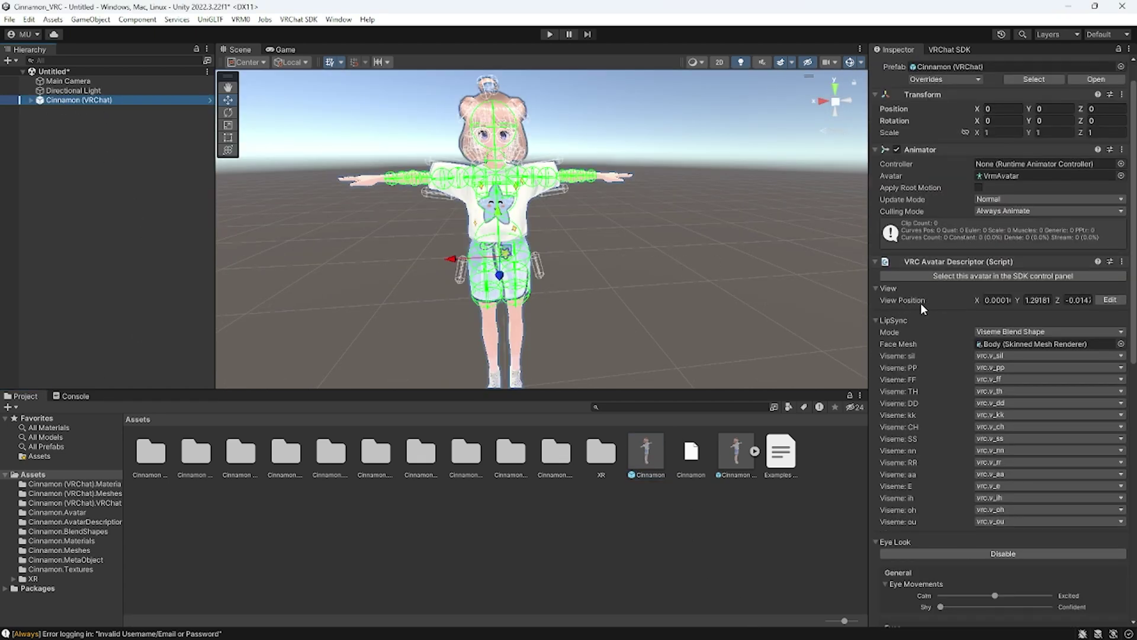
pyautogui.click(1102, 300)
pyautogui.scroll(7, 520, 119)
pyautogui.keyDown('alt'); pyautogui.moveTo(520, 118); pyautogui.dragTo(657, 154); pyautogui.keyUp('alt')
pyautogui.moveTo(657, 154); pyautogui.dragTo(661, 195, button='middle')
pyautogui.keyDown('alt'); pyautogui.moveTo(649, 197); pyautogui.dragTo(586, 153); pyautogui.keyUp('alt')
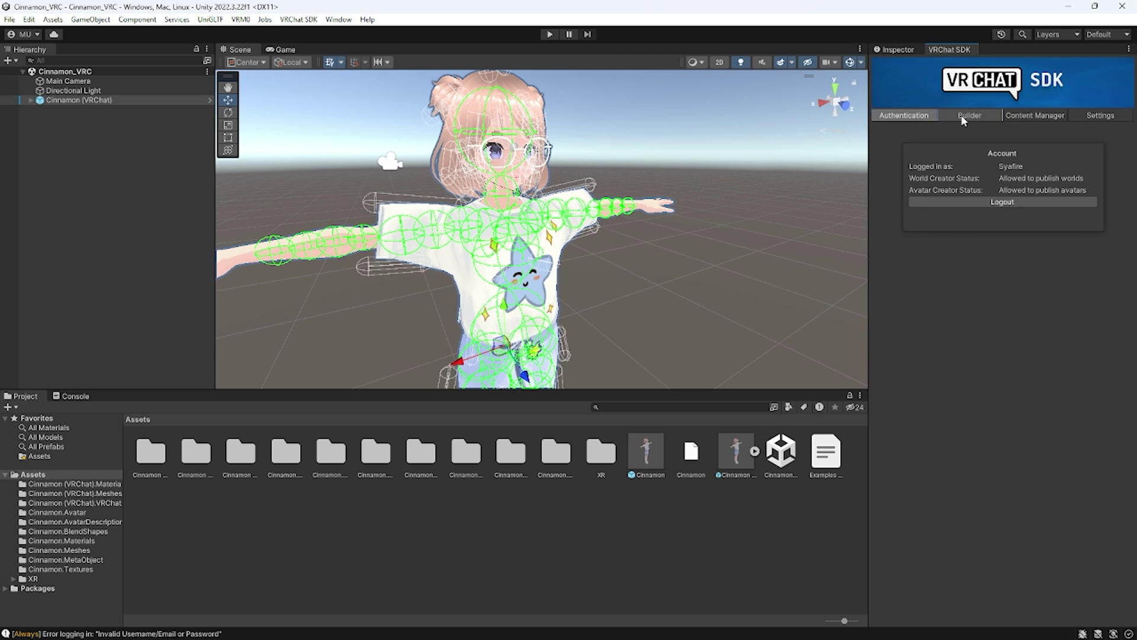
# In the SDK builder, name the avatar Cinnamon, describe it as "Cinnamon the Baker Girl!", and select a portrait image as its thumbnail.
pyautogui.click(967, 116)
pyautogui.click(1007, 159)
pyautogui.write('Cinnamon')
pyautogui.click(1004, 173)
pyautogui.write('Cinnamon the')
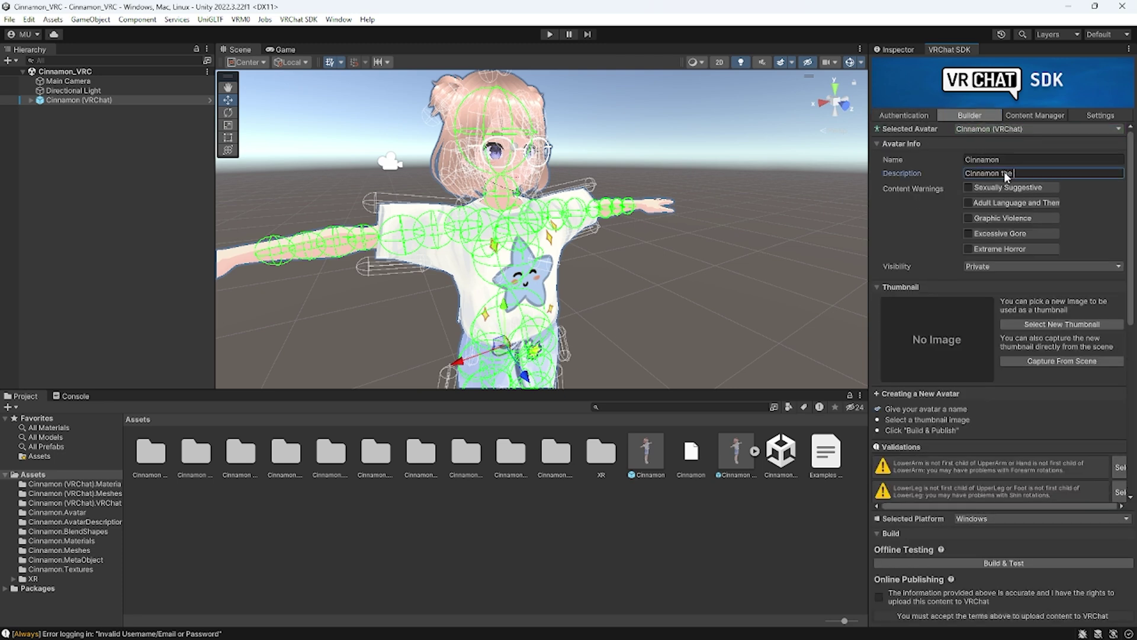
pyautogui.write(' Baker Girl')
pyautogui.click(1044, 327)
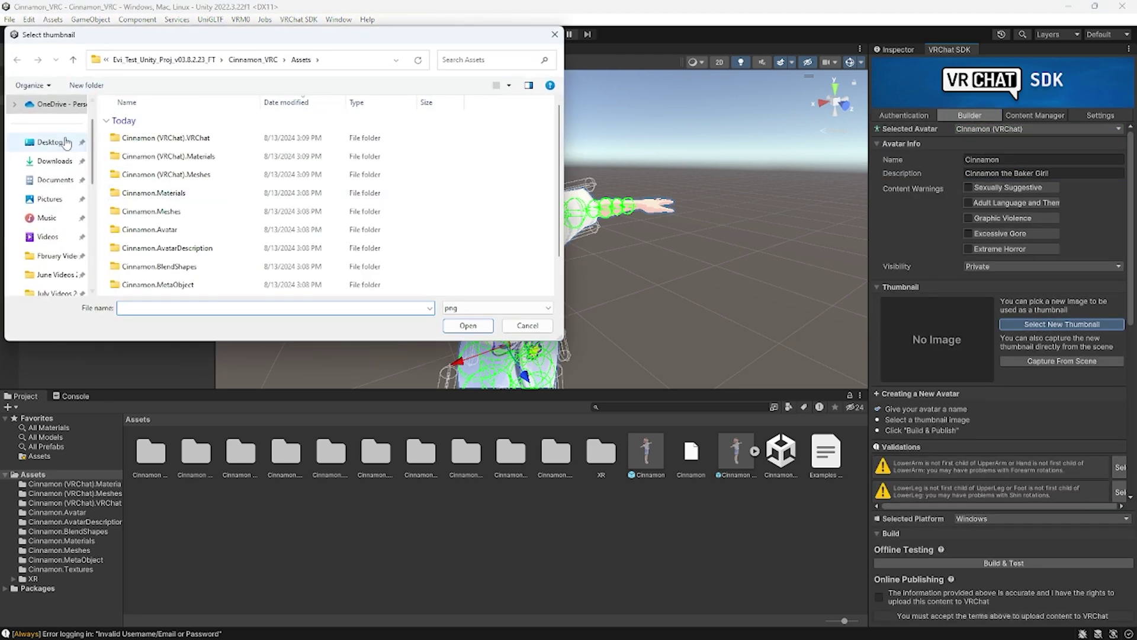
pyautogui.doubleClick(199, 152)
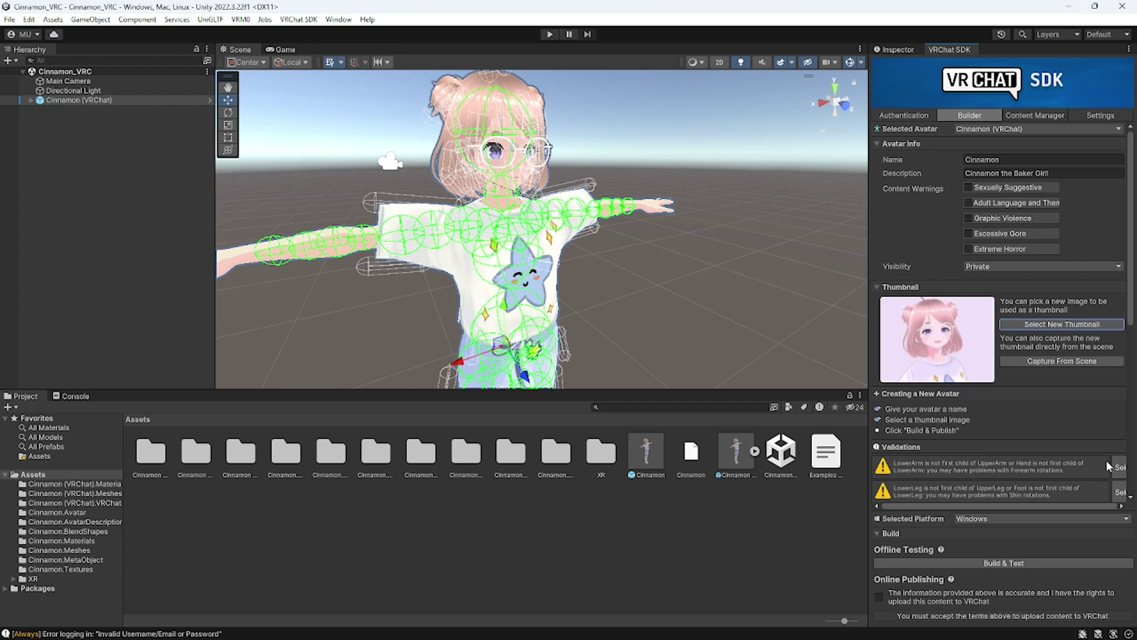
# Accept the content accuracy and upload rights statement, and build and publish the avatar to VRChat for Windows.
pyautogui.scroll(-10, 1097, 430)
pyautogui.click(879, 596)
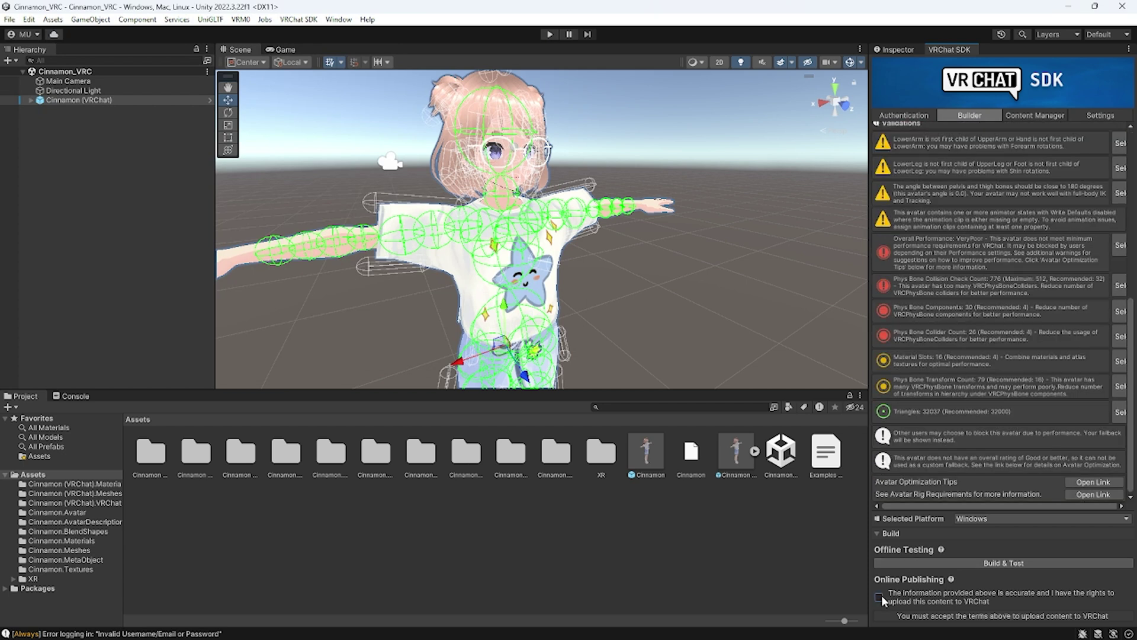
pyautogui.click(948, 614)
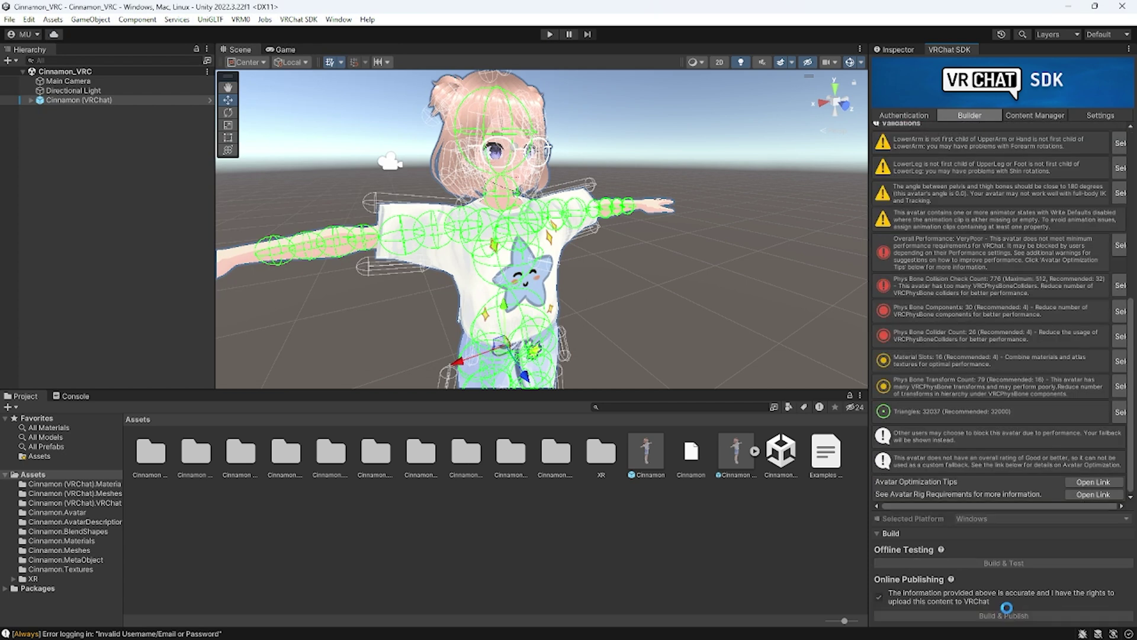